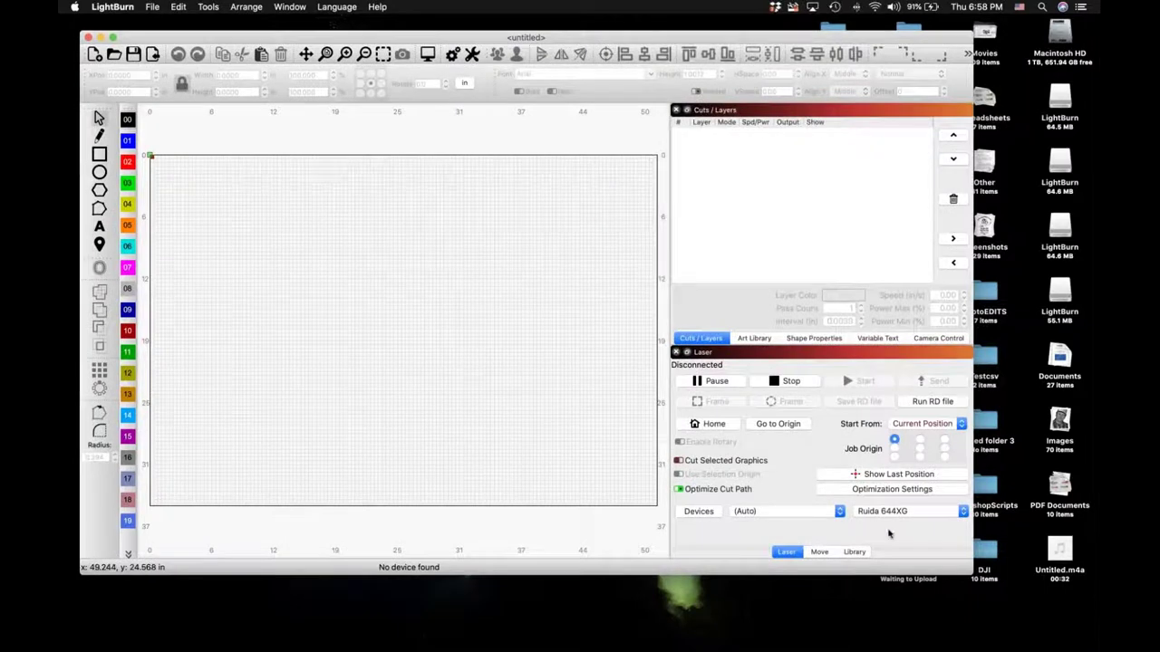
# Step: Enlarge the LightBurn window to make the workspace bigger
pyautogui.moveTo(1012, 604); pyautogui.dragTo(1020, 613)
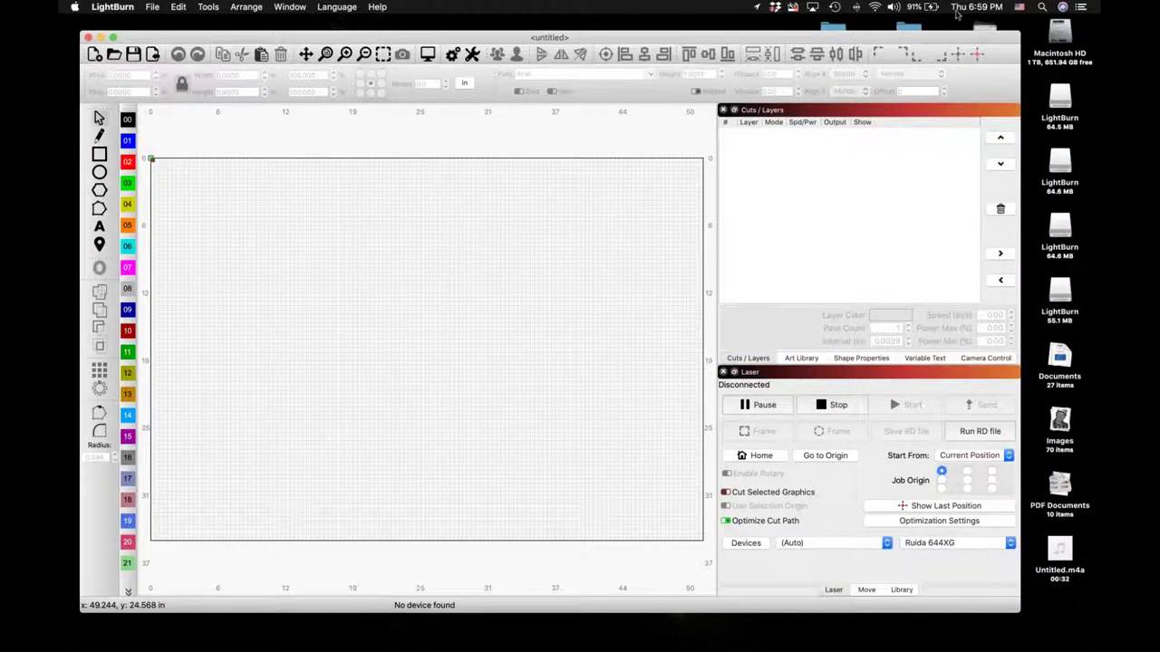
pyautogui.click(903, 39)
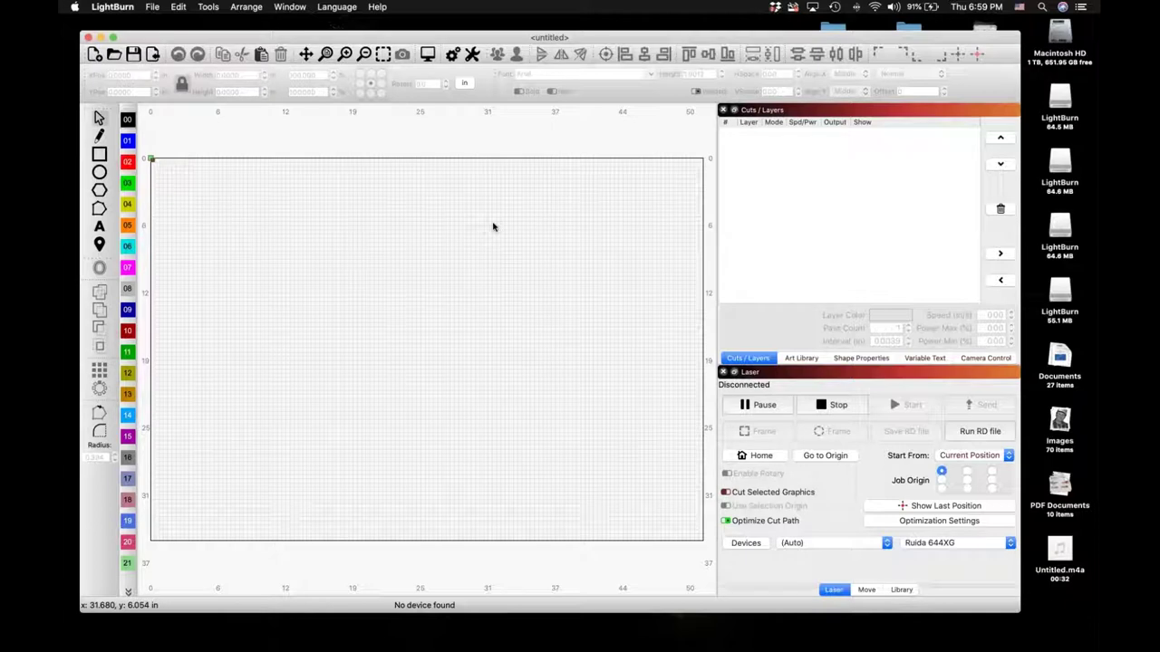
# Step: Switch to Finder and show the recent files in column view with a preview of images-14.jpeg
pyautogui.moveTo(280, 645)
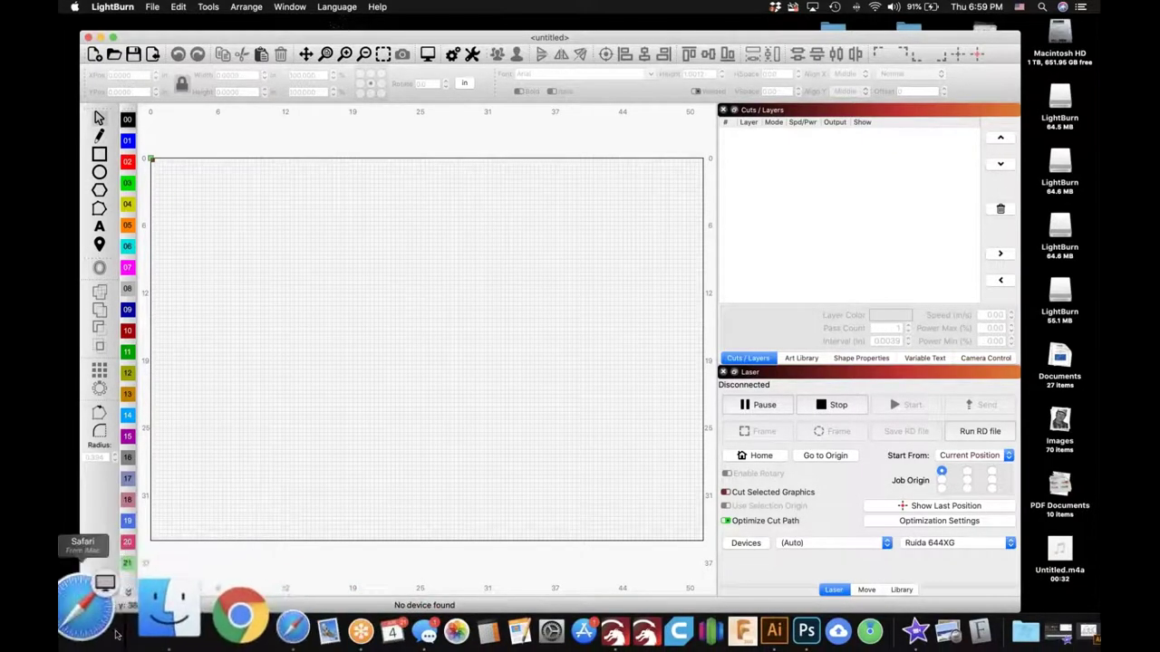
pyautogui.click(136, 627)
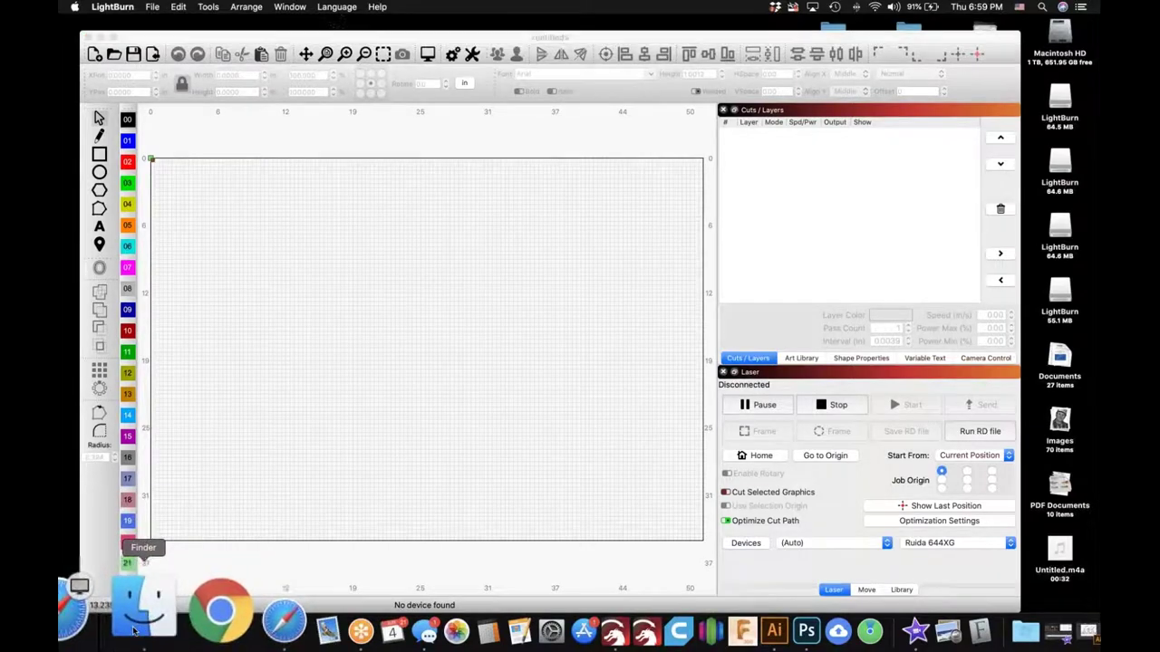
pyautogui.scroll(-1, 484, 295)
pyautogui.scroll(-10, 484, 296)
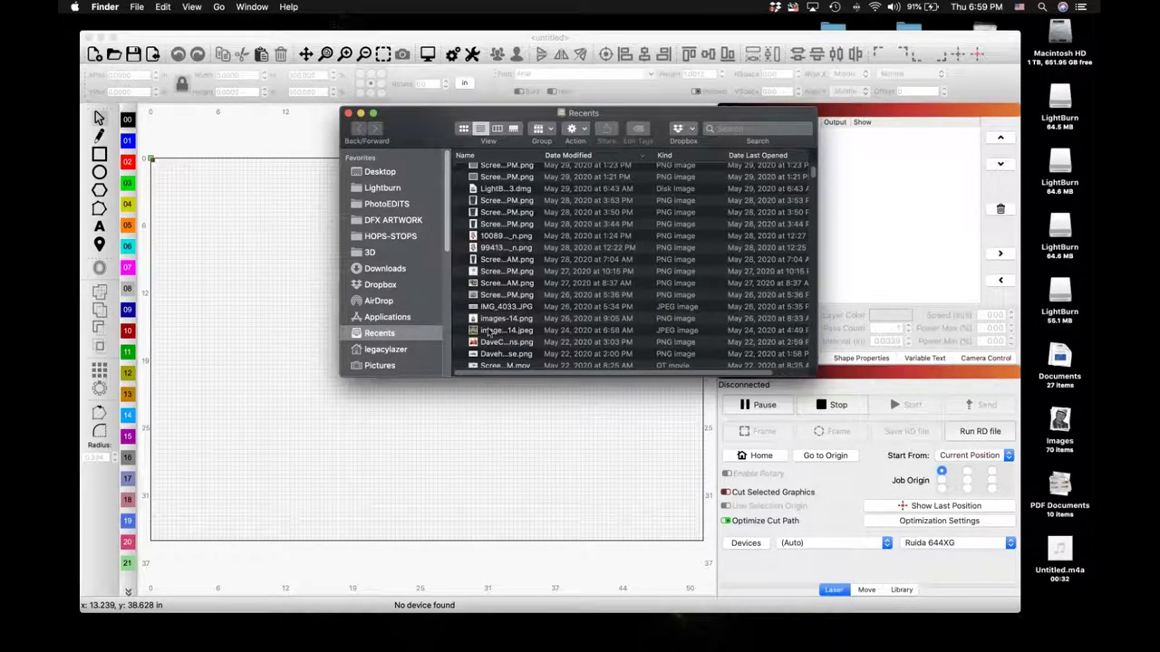
pyautogui.click(481, 332)
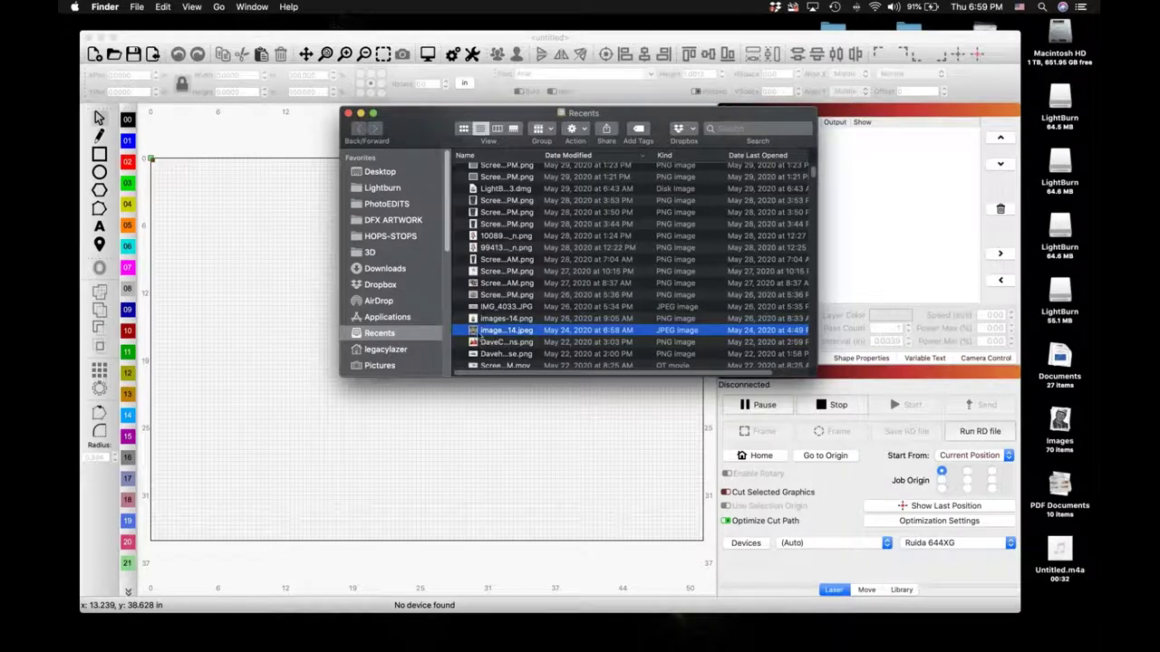
pyautogui.click(496, 128)
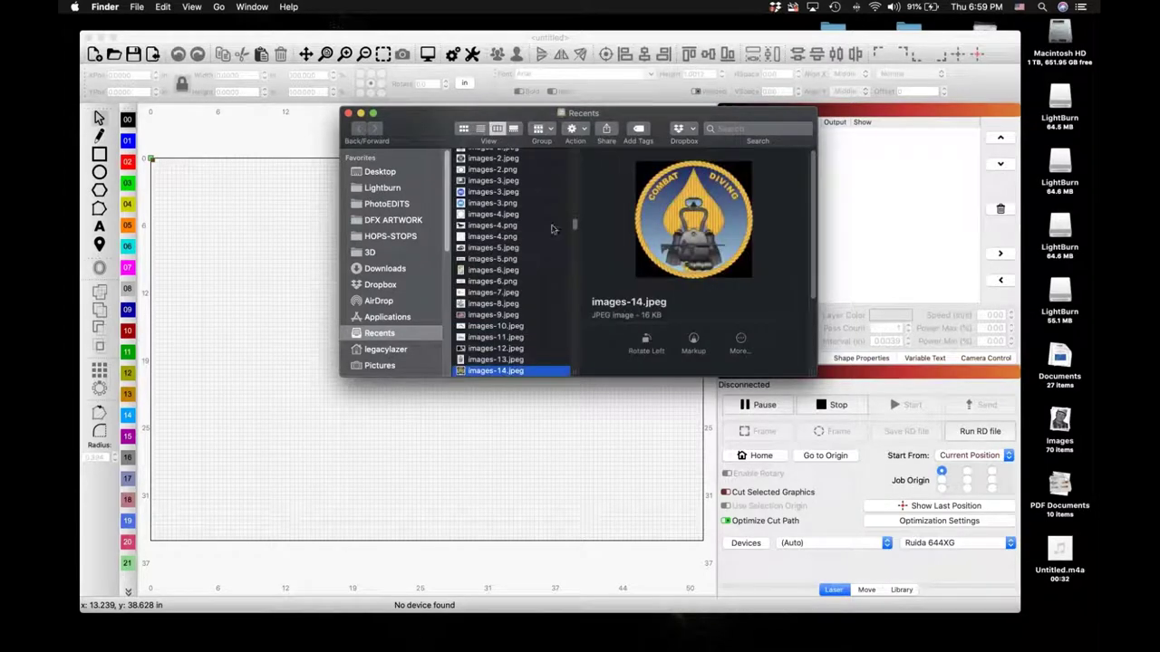
# Step: Preview the artwork files images-8.jpeg, images-9.jpeg and images-14.jpeg among the recent files
pyautogui.scroll(-1, 470, 328)
pyautogui.click(472, 289)
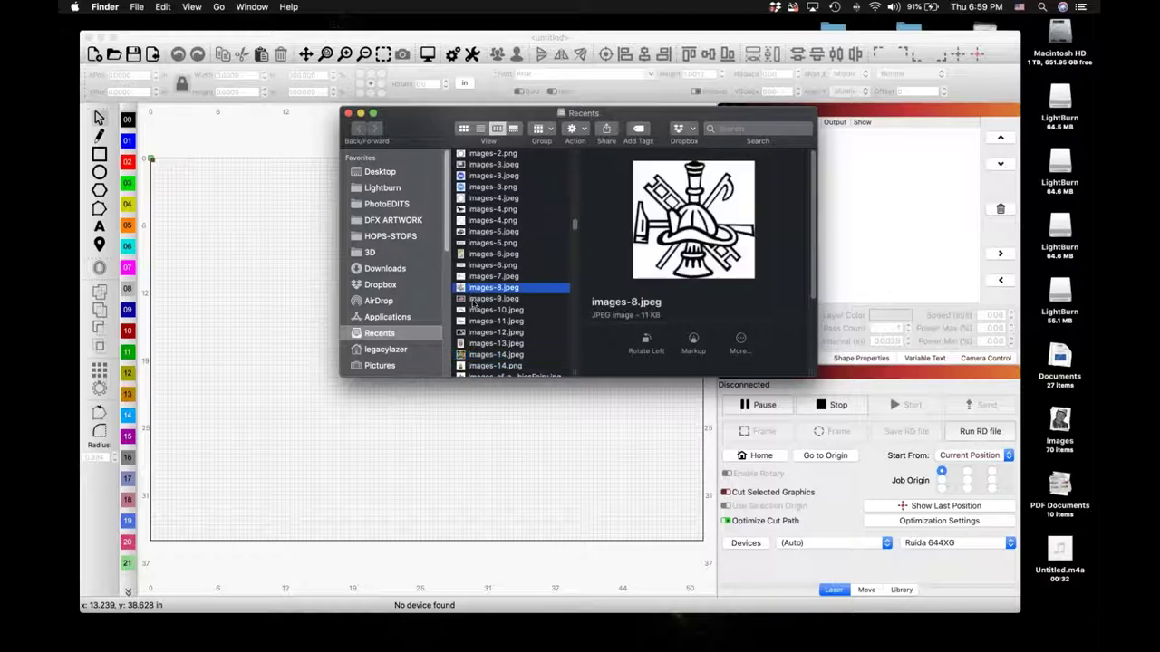
pyautogui.press('Down')
pyautogui.scroll(-3, 472, 335)
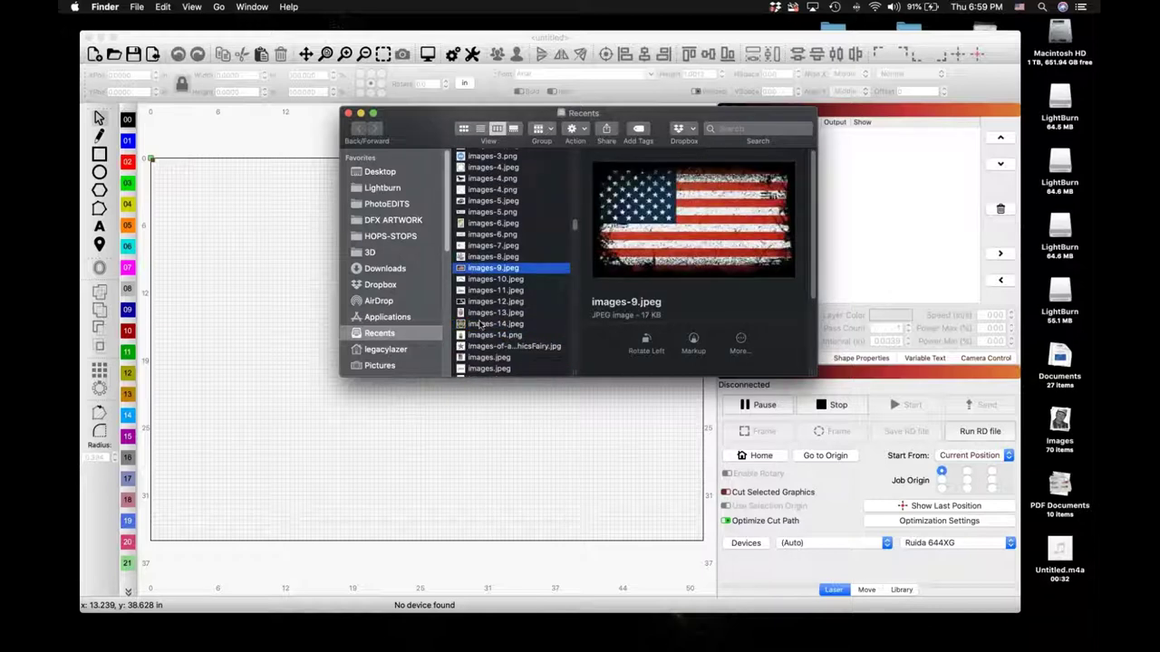
pyautogui.click(480, 325)
pyautogui.scroll(-6, 481, 331)
pyautogui.scroll(-6, 483, 317)
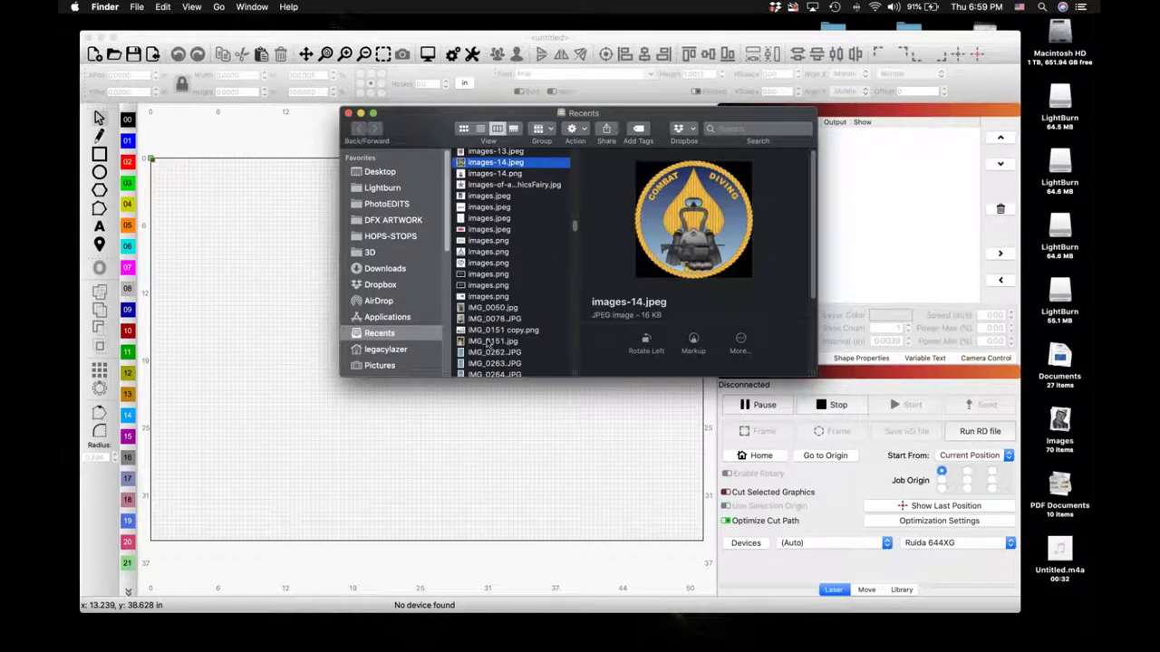
# Step: Preview the photos IMG_0151.jpg, IMG_0151 copy.png, IMG_0078.JPG and IMG_0050.jpg
pyautogui.click(487, 342)
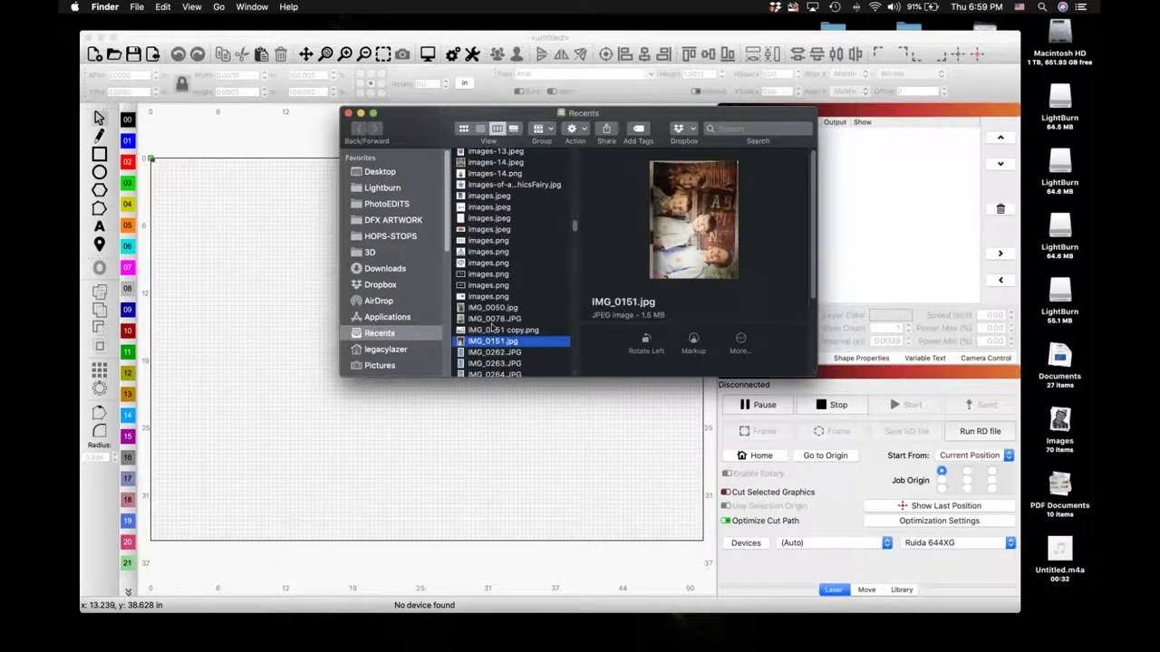
pyautogui.click(479, 330)
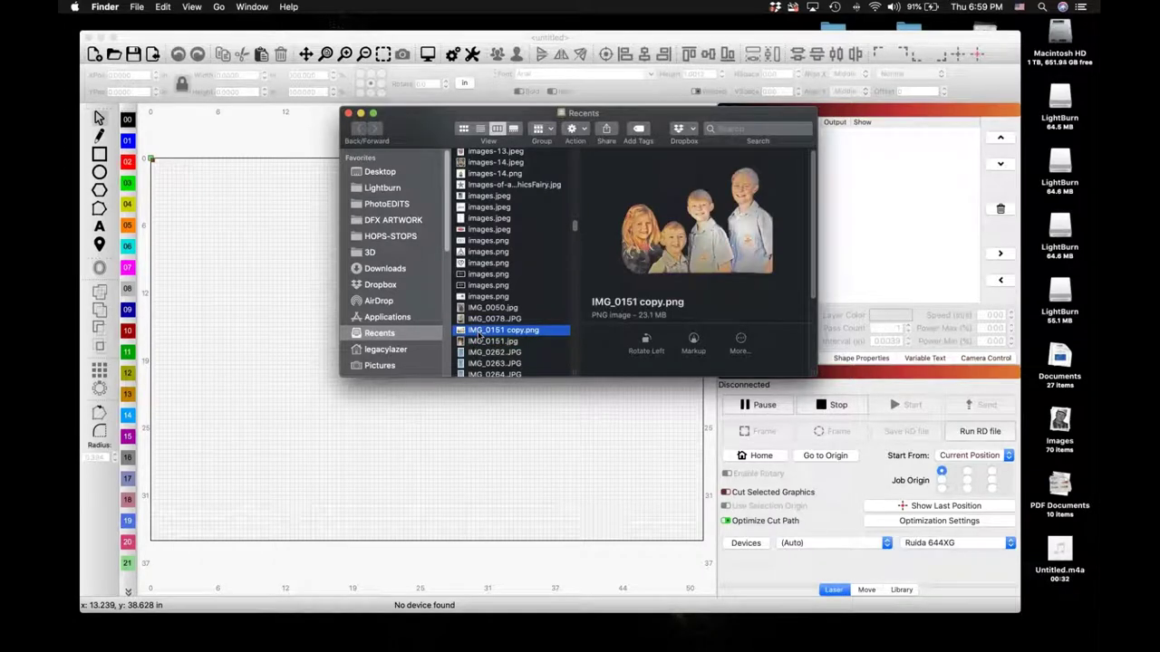
pyautogui.press('Up')
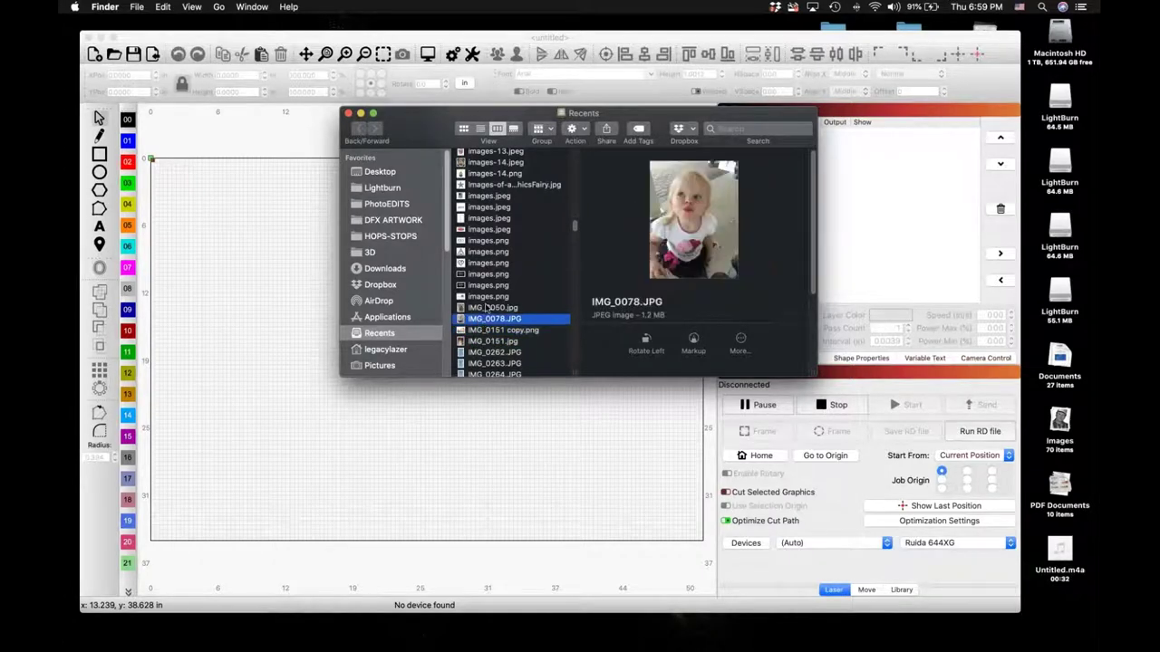
pyautogui.press('Up')
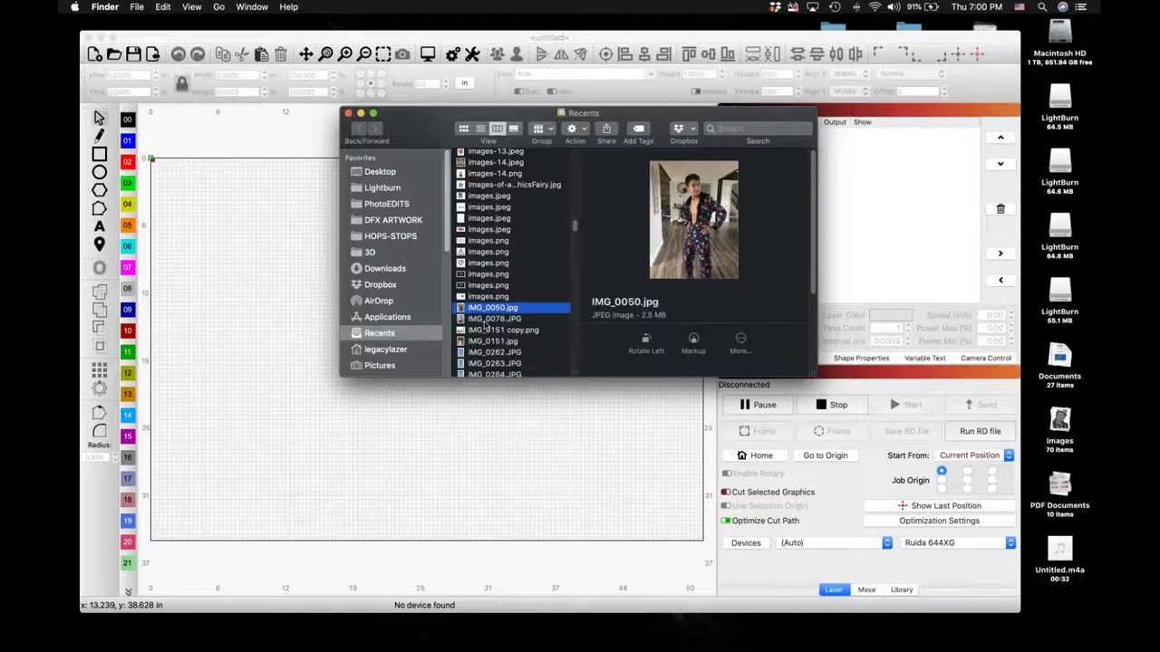
# Step: Go back up the recent files and preview images-5.png and images-5.jpeg
pyautogui.scroll(-3, 485, 331)
pyautogui.scroll(5, 486, 337)
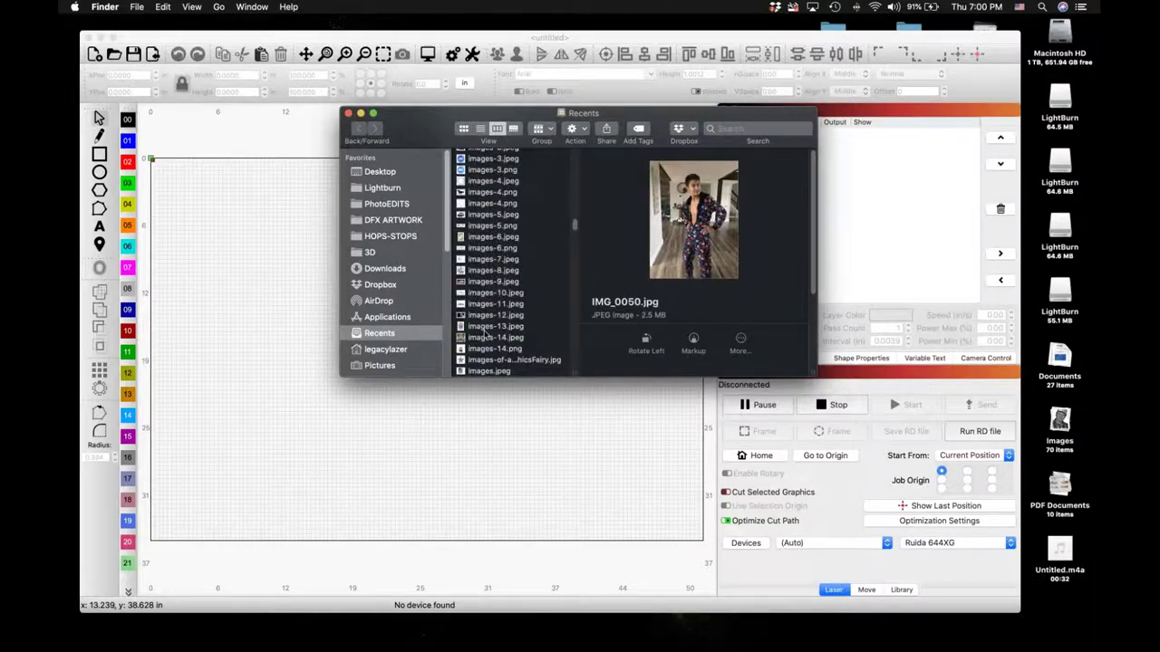
pyautogui.scroll(2, 478, 269)
pyautogui.click(482, 270)
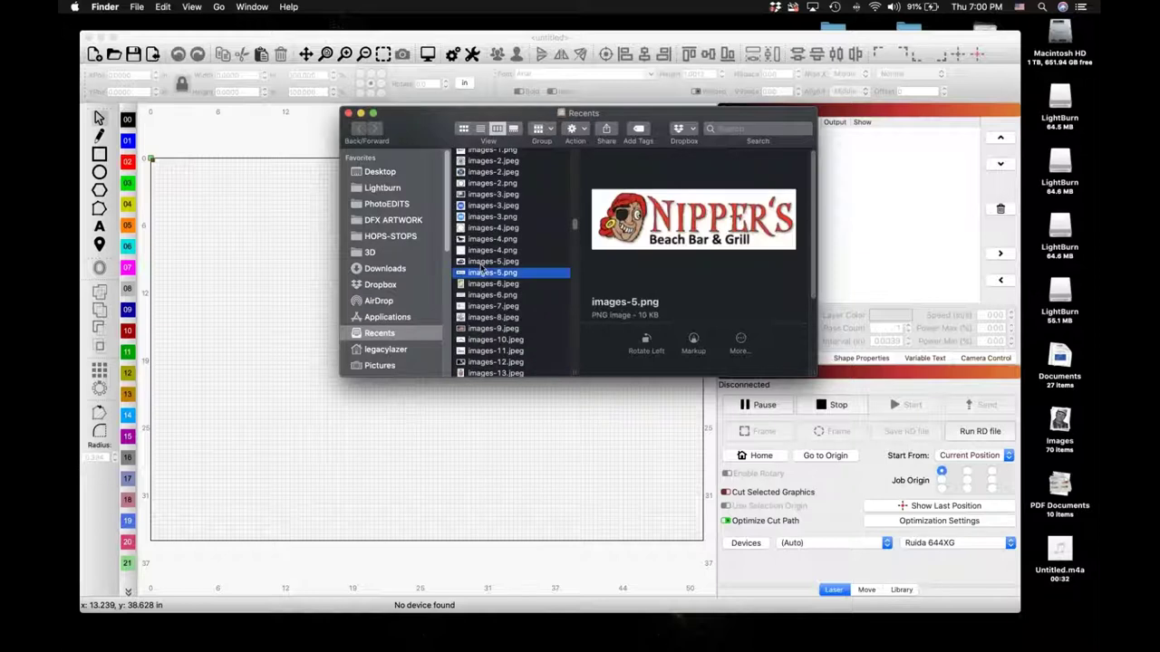
pyautogui.click(482, 261)
# Step: Import the portrait PNG of the man with the moustache from the PhotoEDITS folder into the LightBurn workspace
pyautogui.click(386, 204)
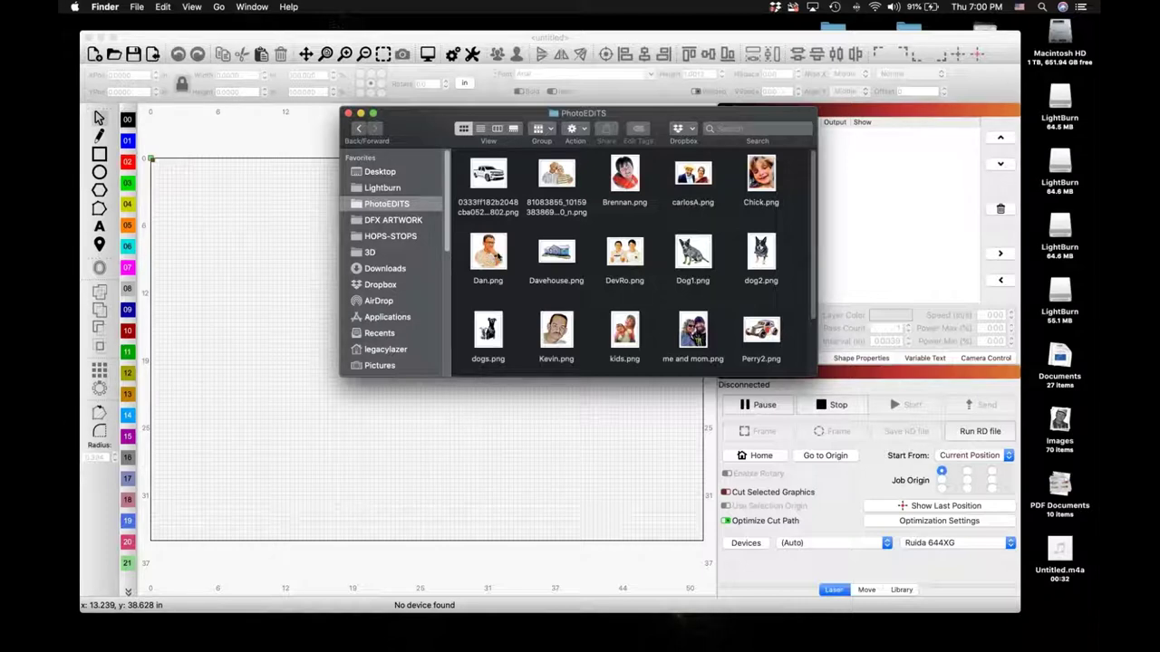
pyautogui.moveTo(455, 136); pyautogui.dragTo(548, 140)
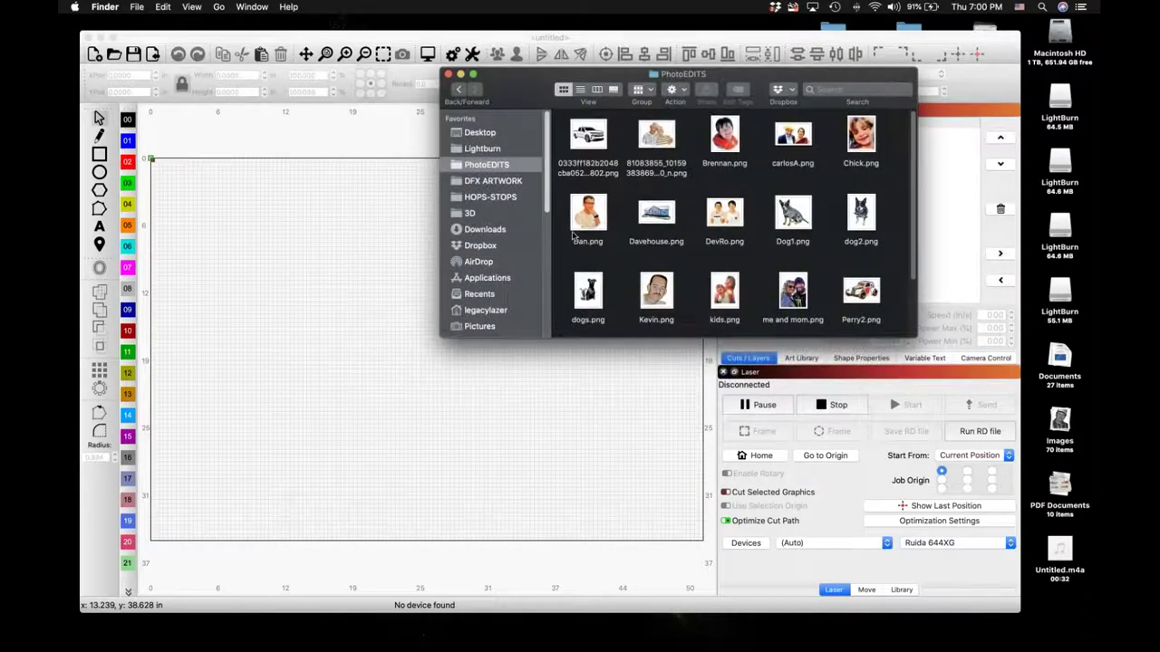
pyautogui.moveTo(650, 304); pyautogui.dragTo(284, 355)
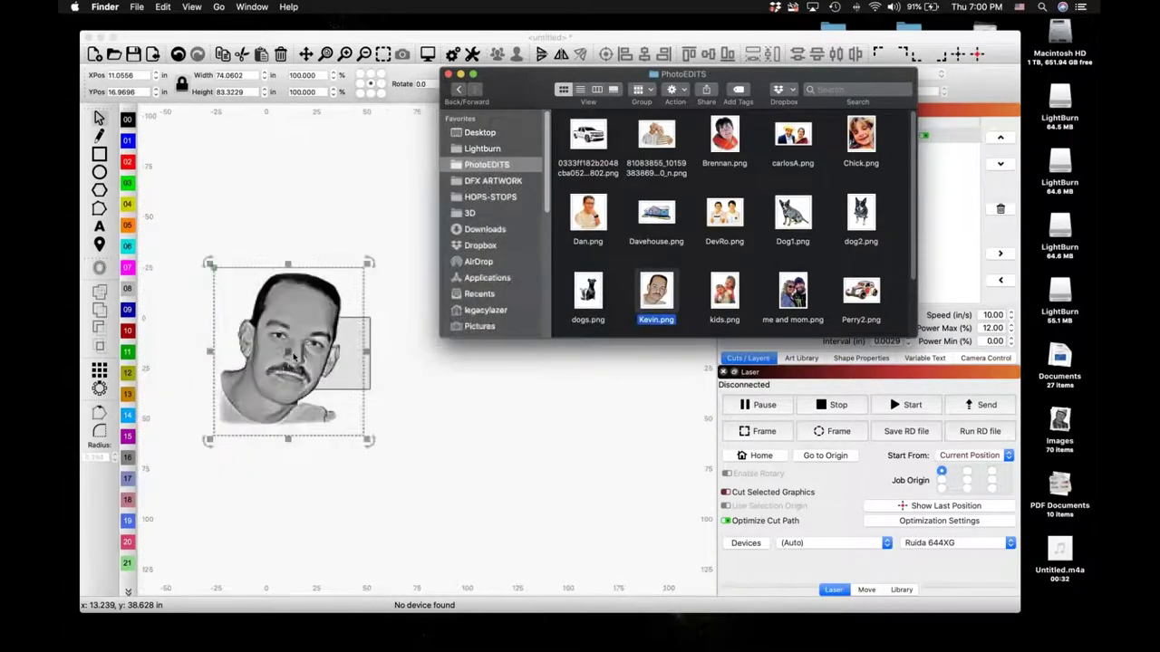
# Step: Move the imported portrait to the left half of the laser bed, centred at about X 11.3 in, Y 19.6 in, and deselect it
pyautogui.click(293, 358)
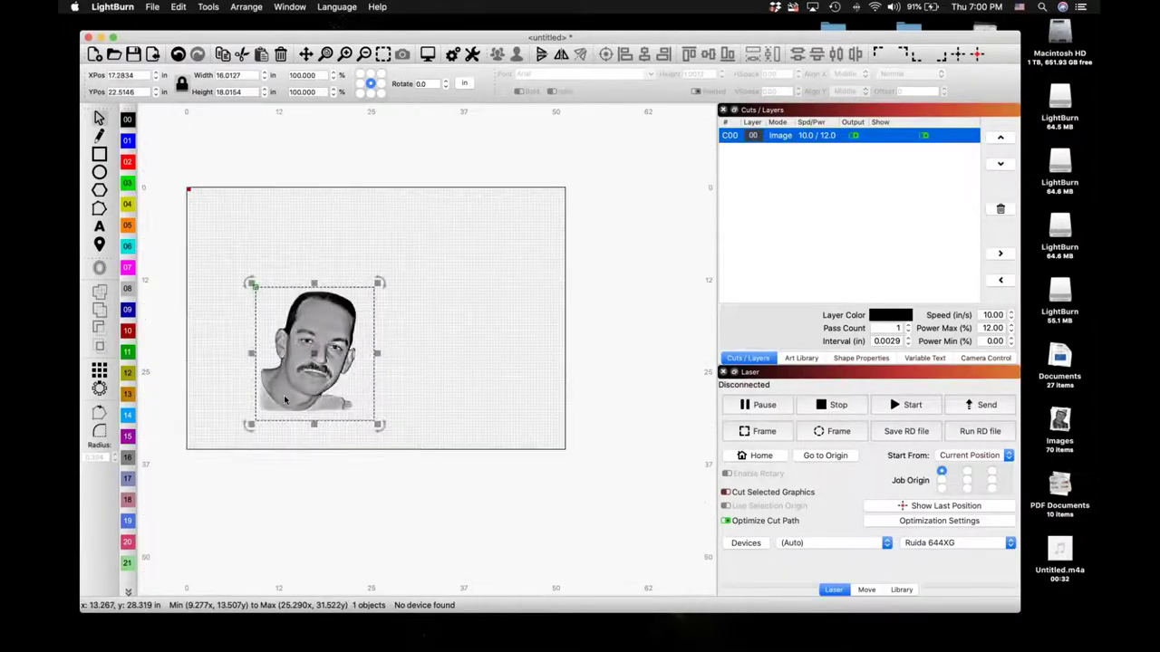
pyautogui.scroll(1, 285, 400)
pyautogui.moveTo(277, 403); pyautogui.dragTo(224, 376)
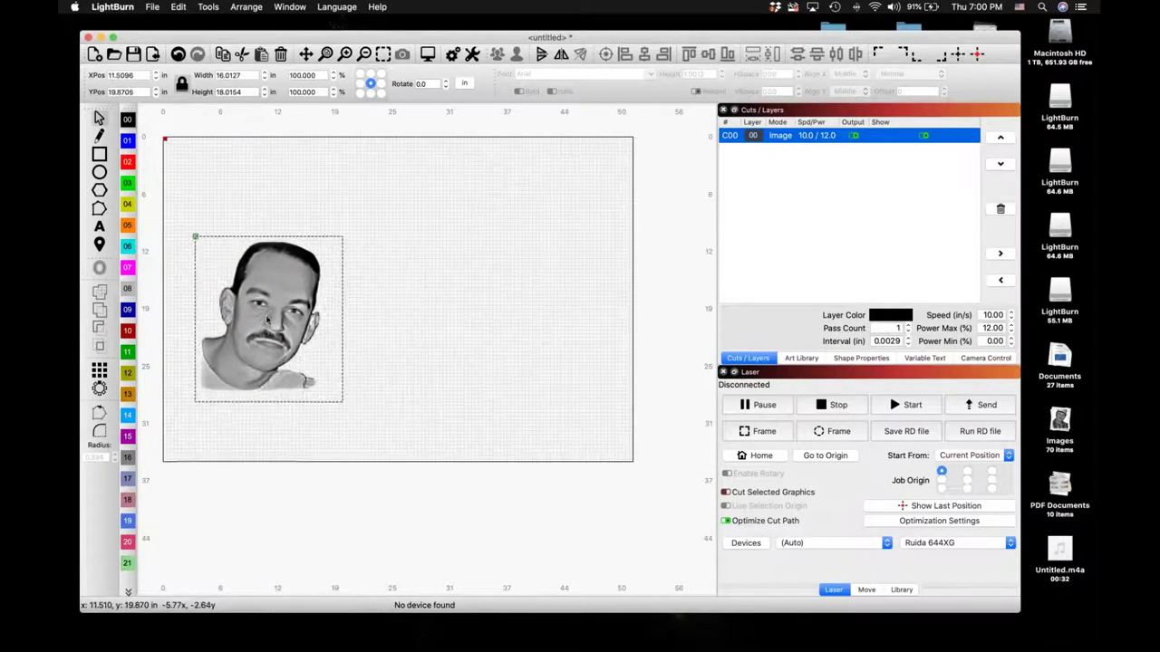
pyautogui.click(365, 374)
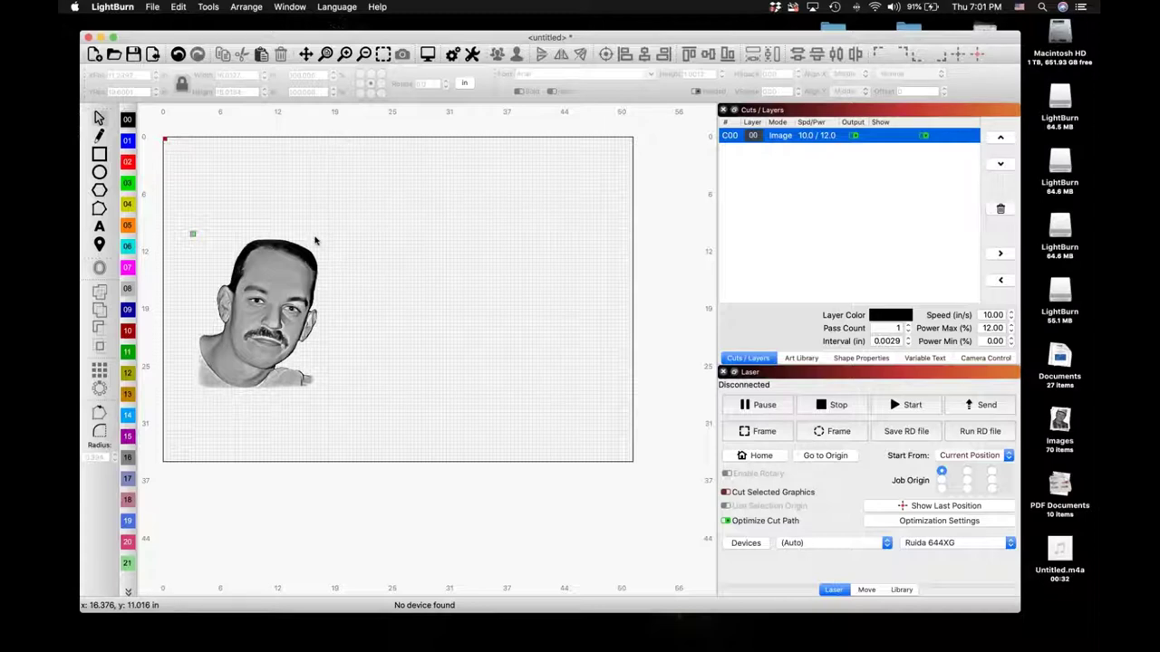
# Step: Switch to Photoshop, open the dark original family photo from the recent files and view it enlarged
pyautogui.moveTo(329, 639)
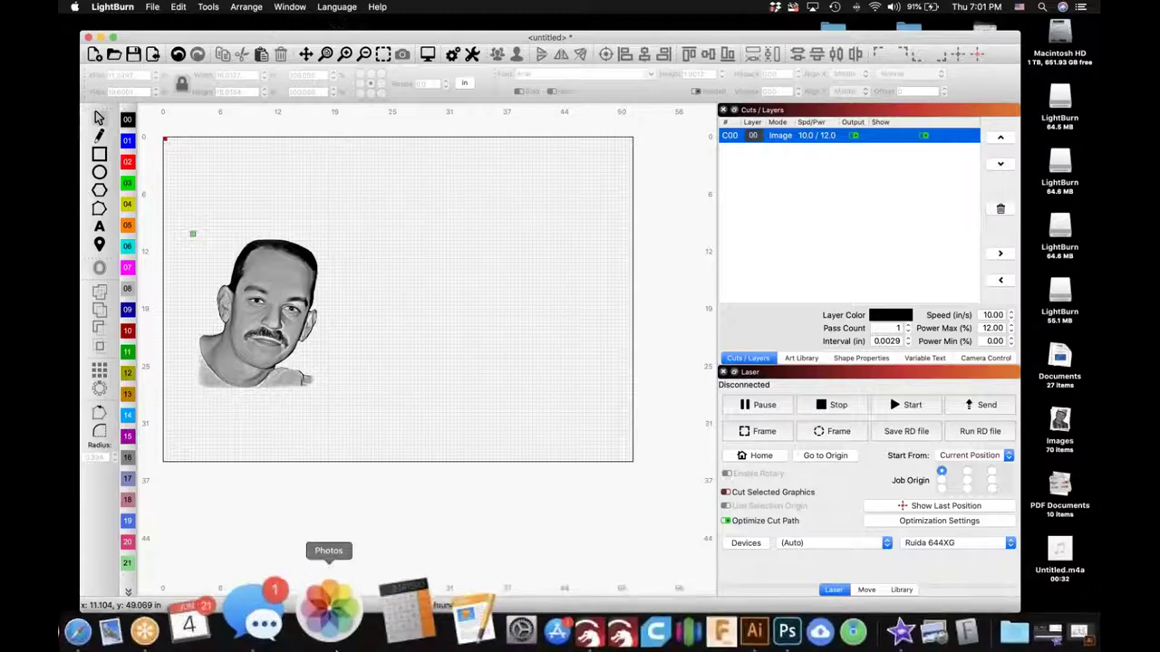
pyautogui.click(706, 609)
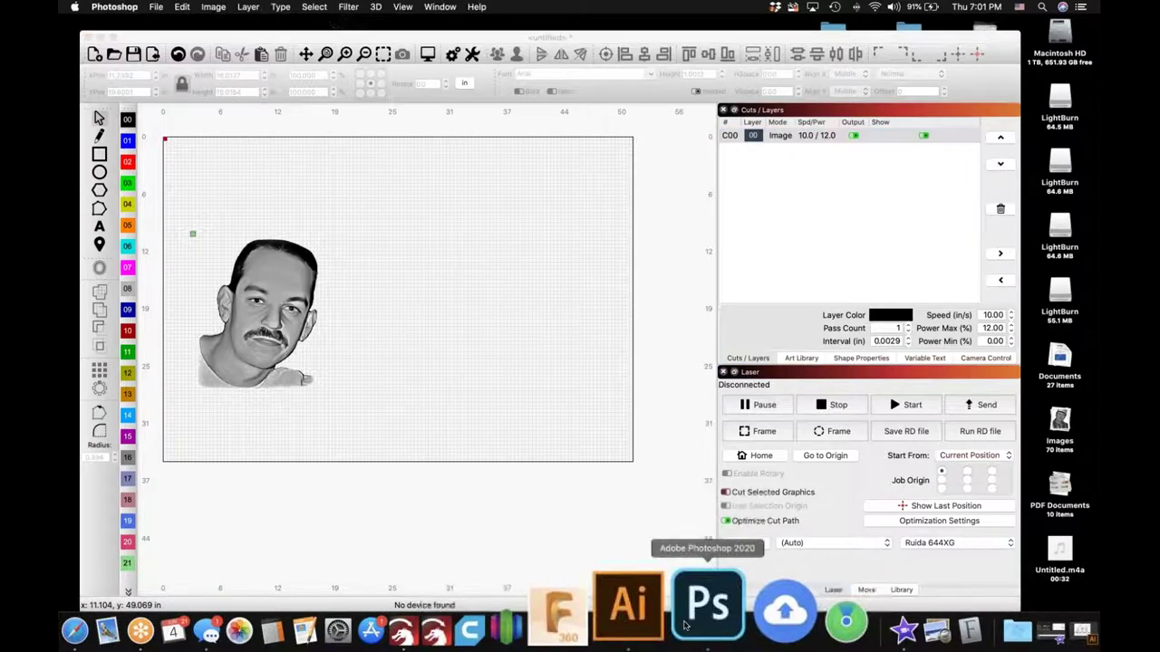
pyautogui.scroll(-5, 634, 471)
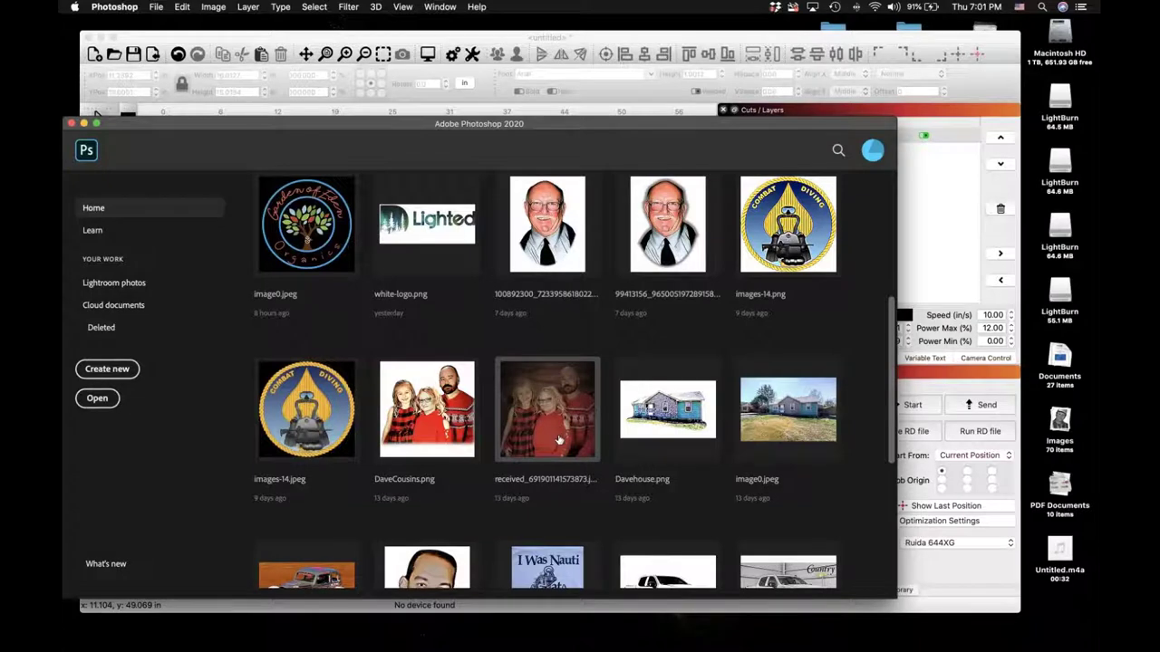
pyautogui.scroll(-1, 554, 438)
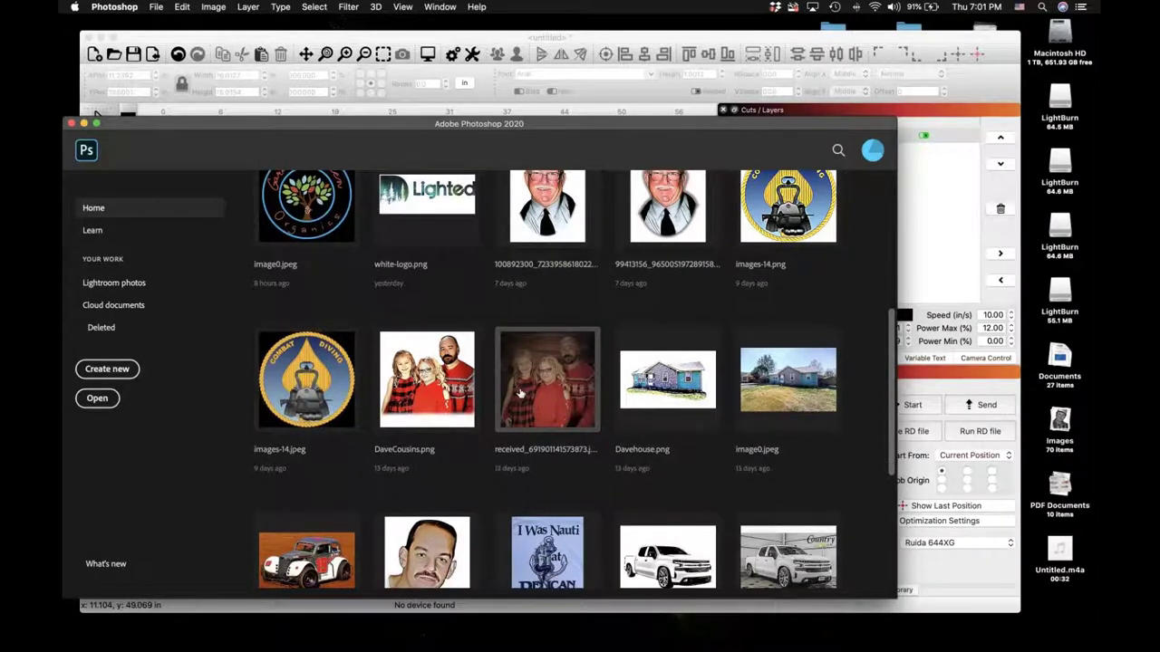
pyautogui.scroll(-2, 517, 398)
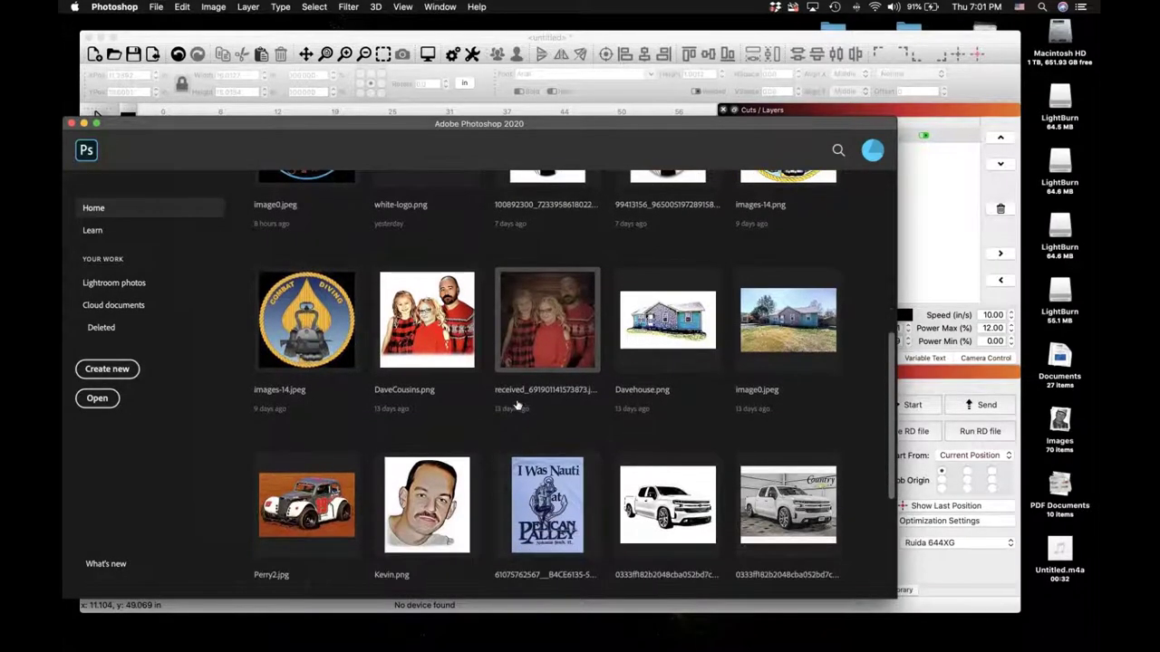
pyautogui.click(506, 338)
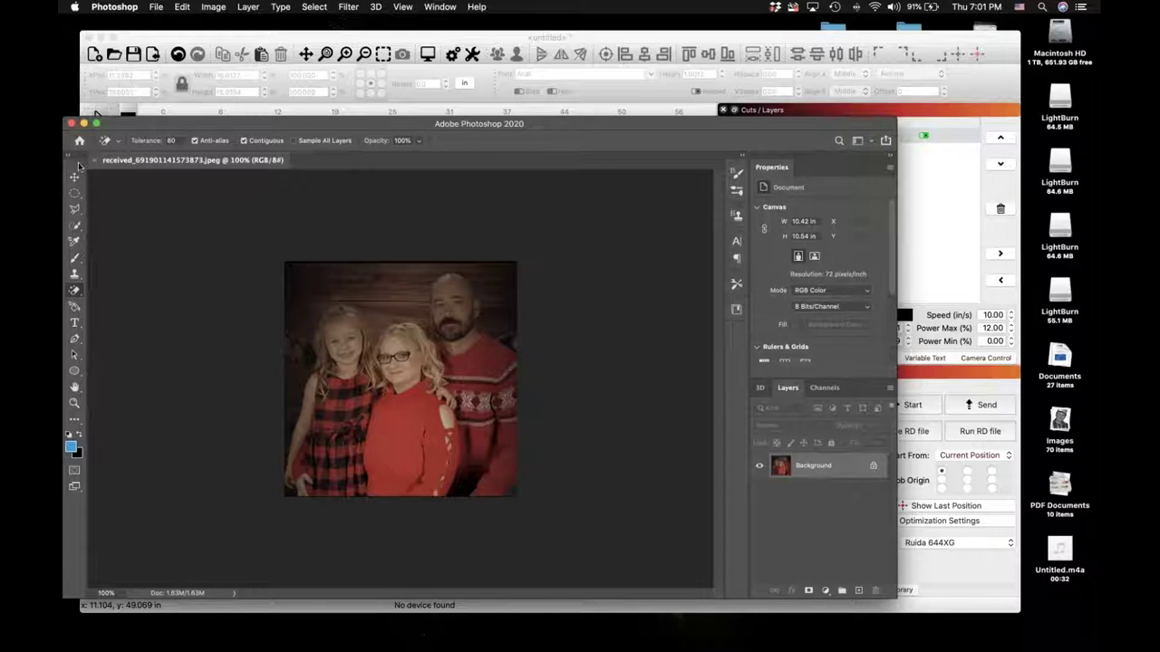
pyautogui.moveTo(302, 127); pyautogui.dragTo(389, 113)
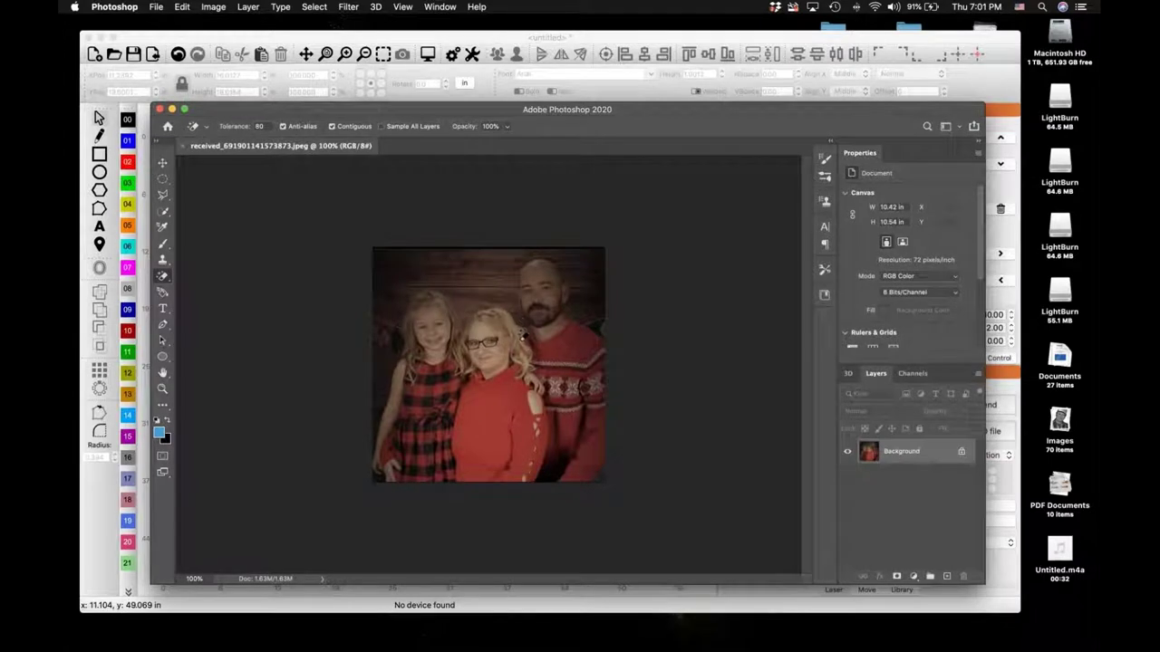
pyautogui.scroll(2, 522, 331)
pyautogui.scroll(2, 524, 331)
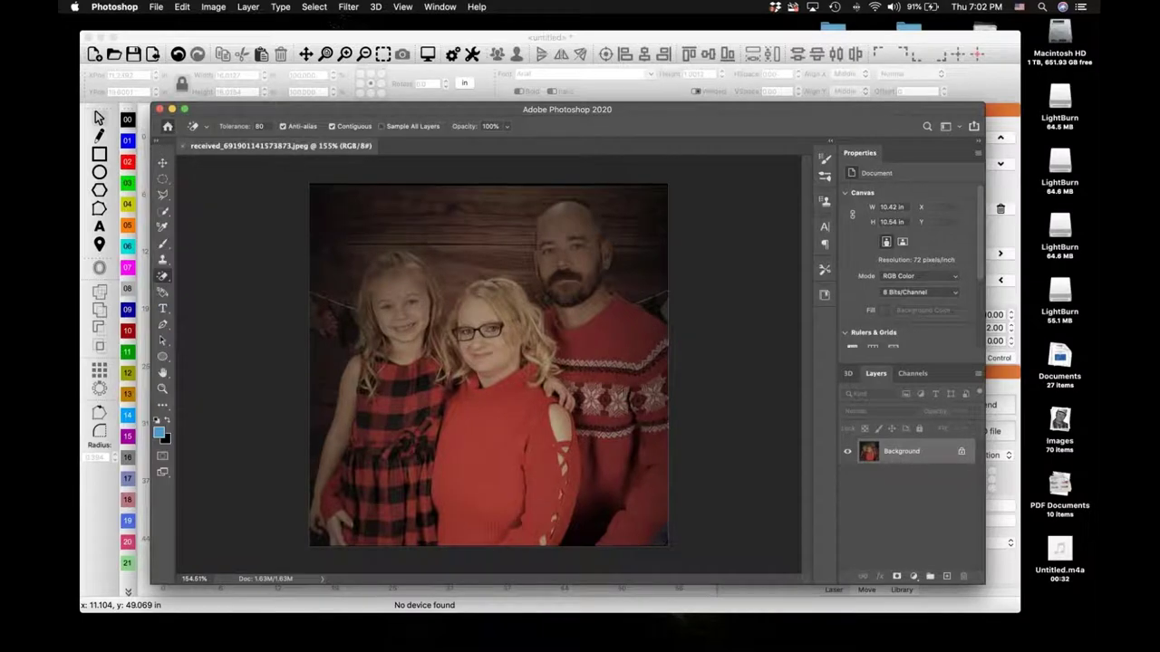
# Step: Open the edited family cutout PNG from the recent files and inspect the faces up close
pyautogui.click(168, 127)
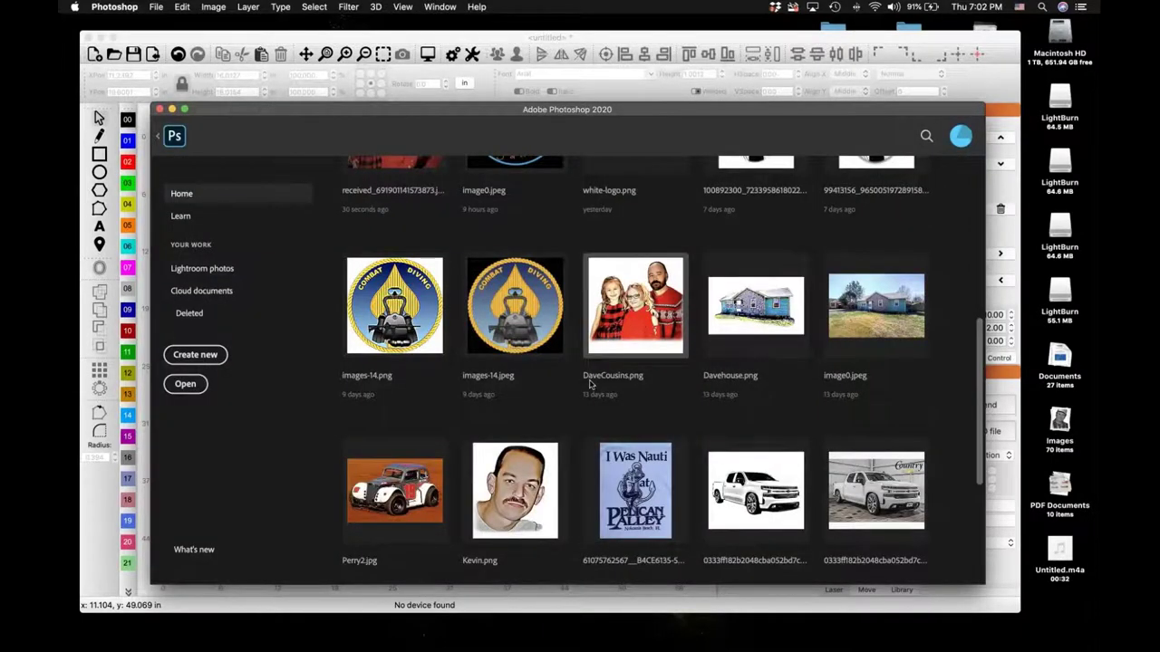
pyautogui.scroll(-5, 588, 386)
pyautogui.scroll(10, 588, 387)
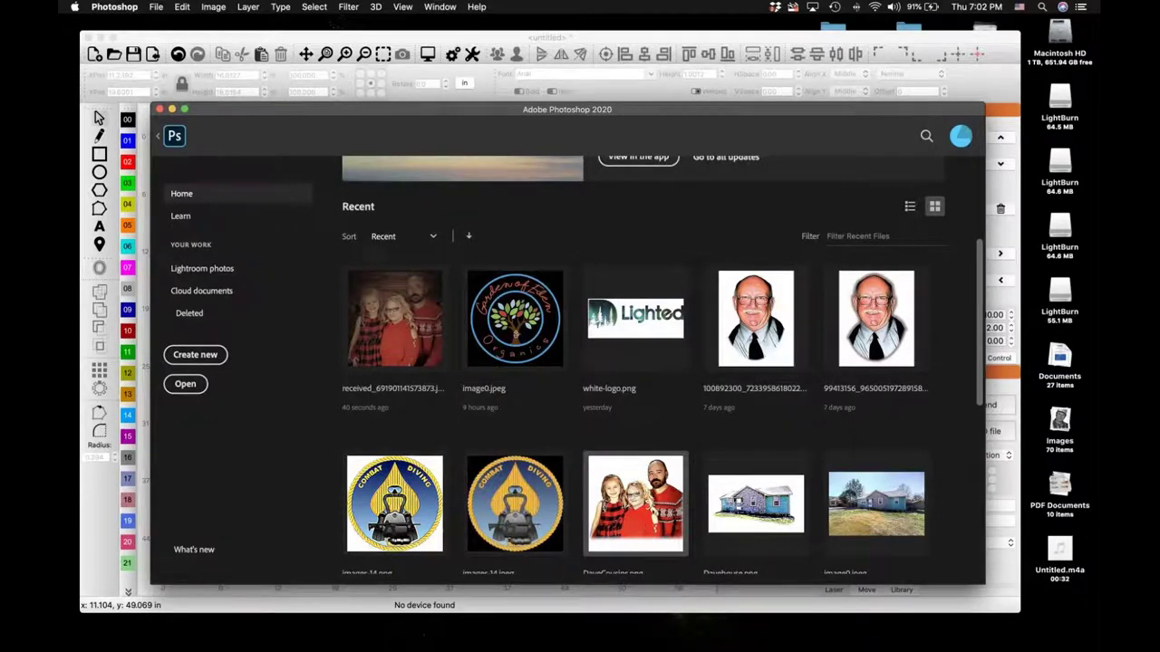
pyautogui.click(645, 473)
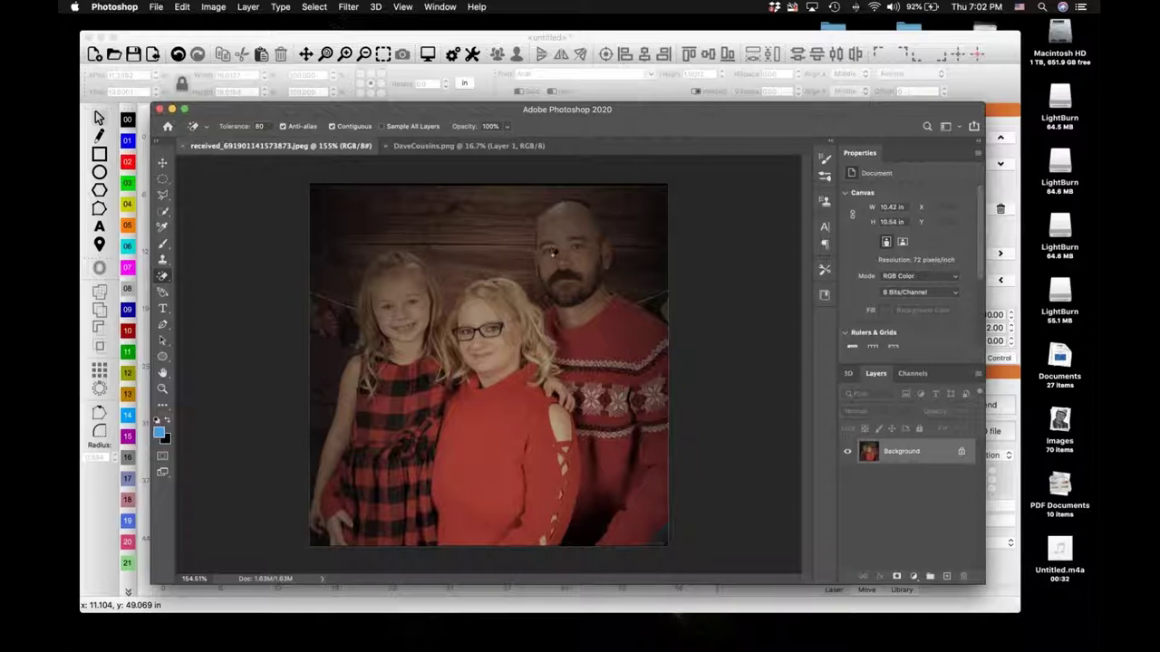
pyautogui.click(491, 148)
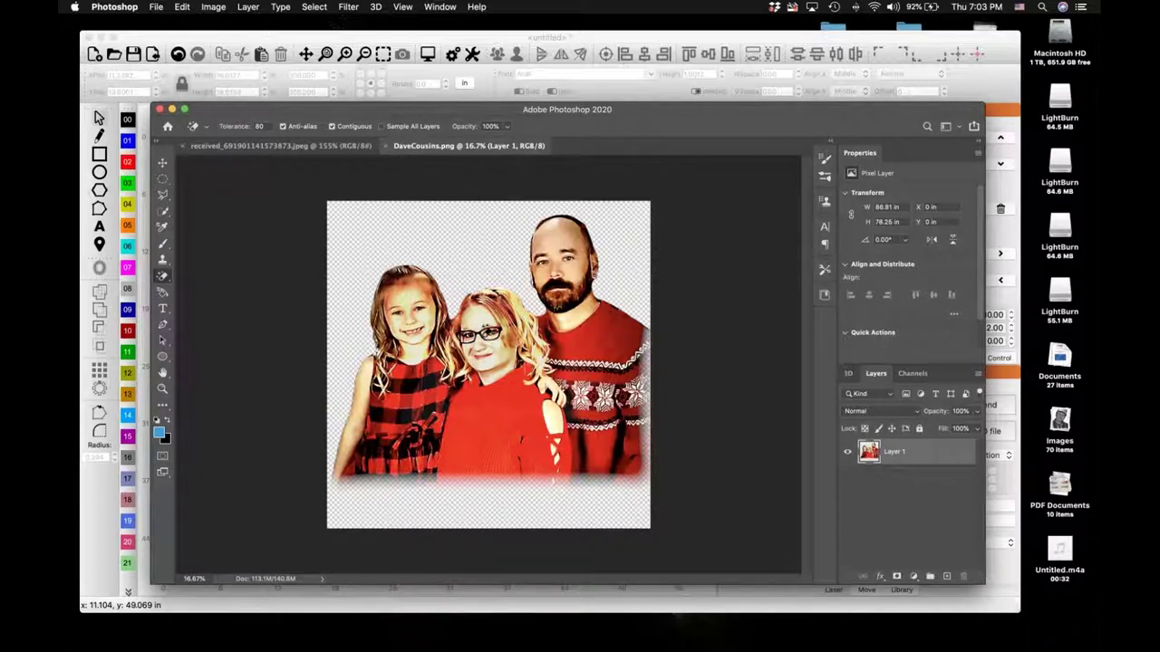
pyautogui.scroll(2, 481, 337)
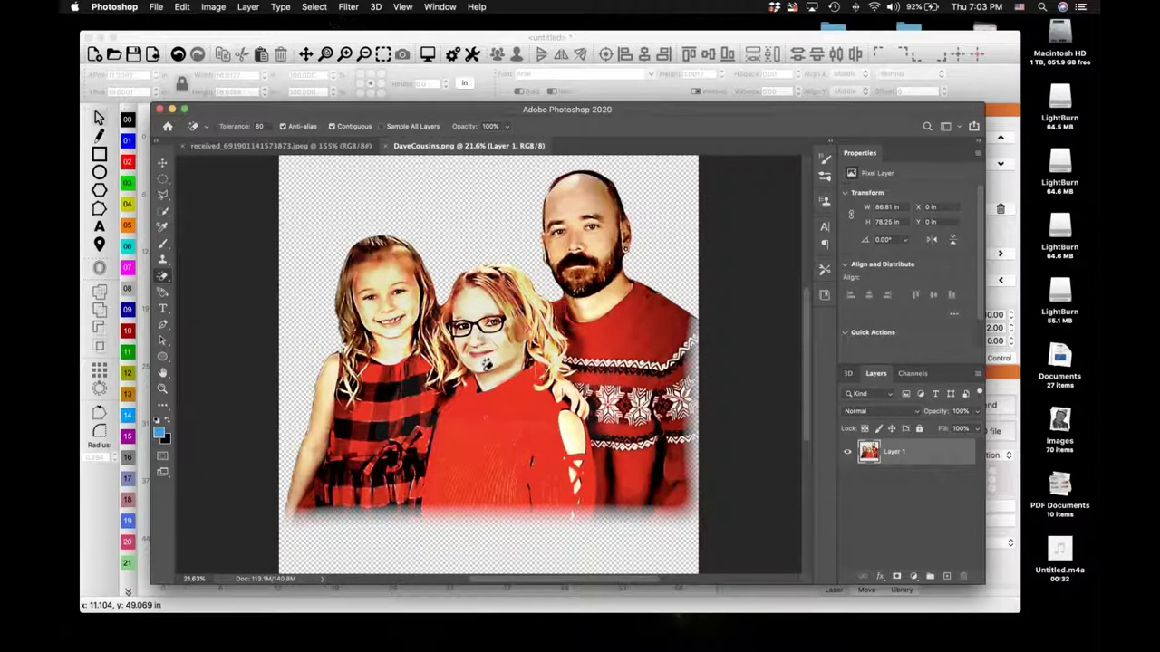
# Step: Examine the faces, hair and cut-out edges of the edited family photo at several magnifications
pyautogui.scroll(2, 486, 362)
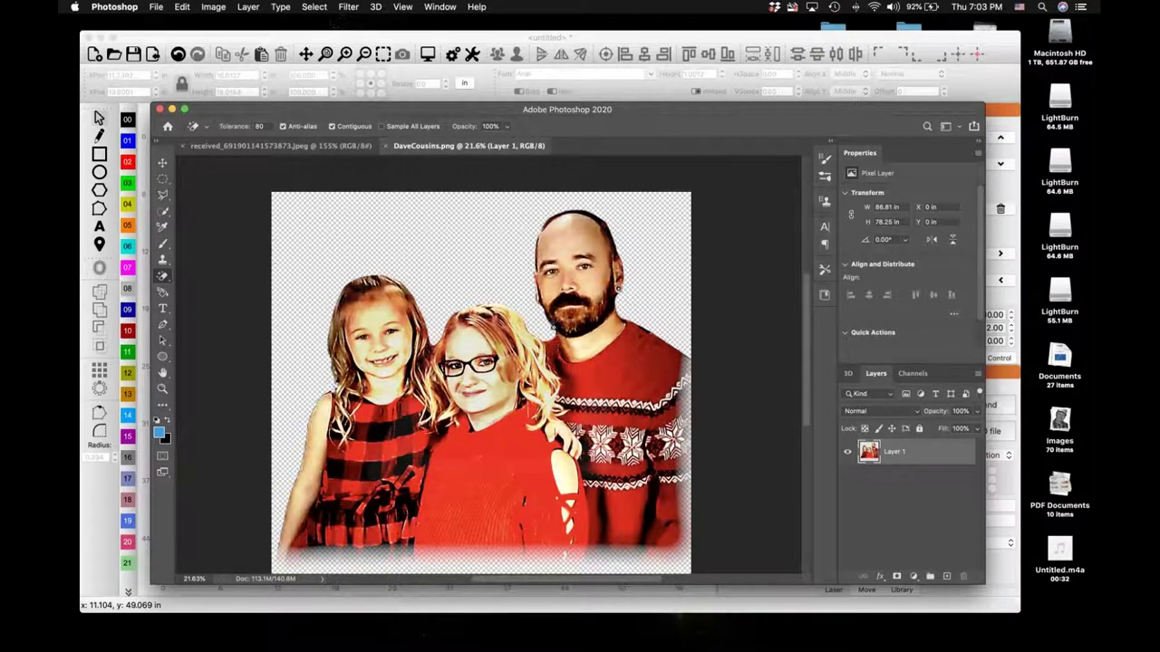
pyautogui.scroll(-1, 555, 323)
pyautogui.scroll(5, 554, 322)
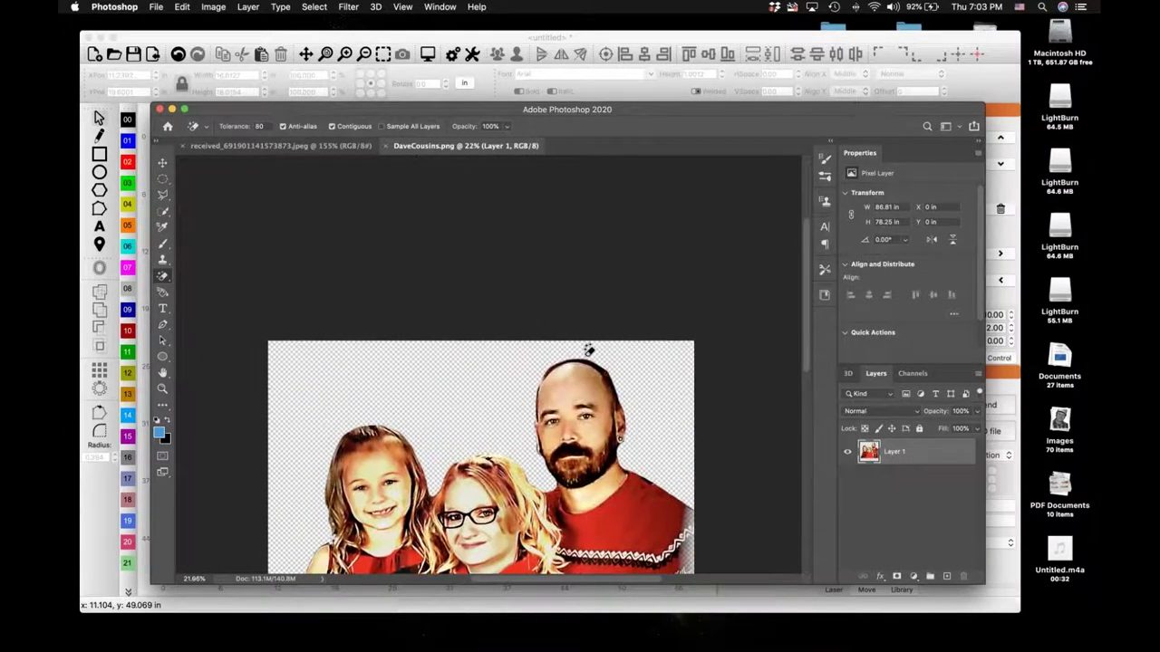
pyautogui.scroll(3, 587, 344)
pyautogui.scroll(-3, 584, 372)
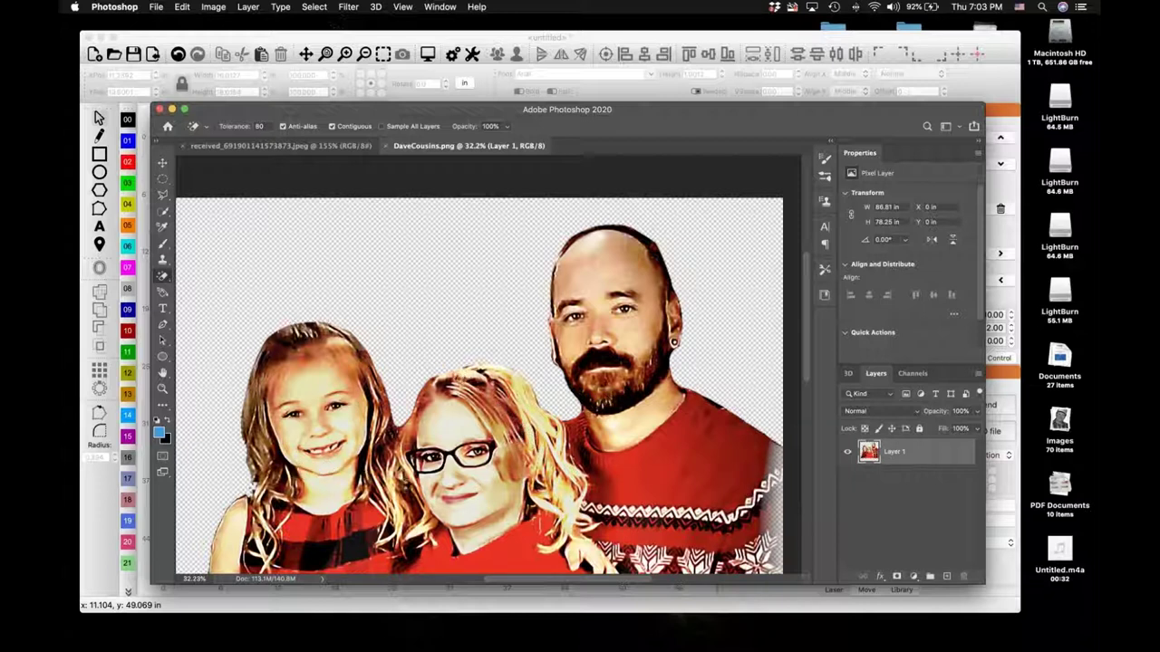
pyautogui.scroll(2, 519, 492)
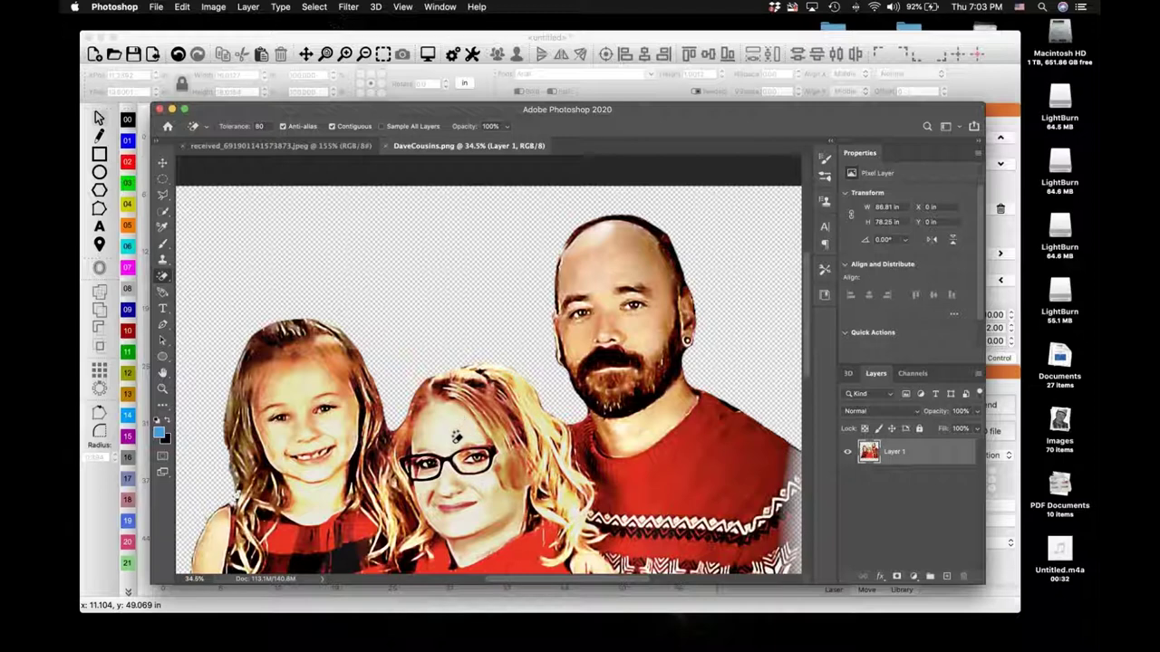
pyautogui.scroll(-3, 453, 435)
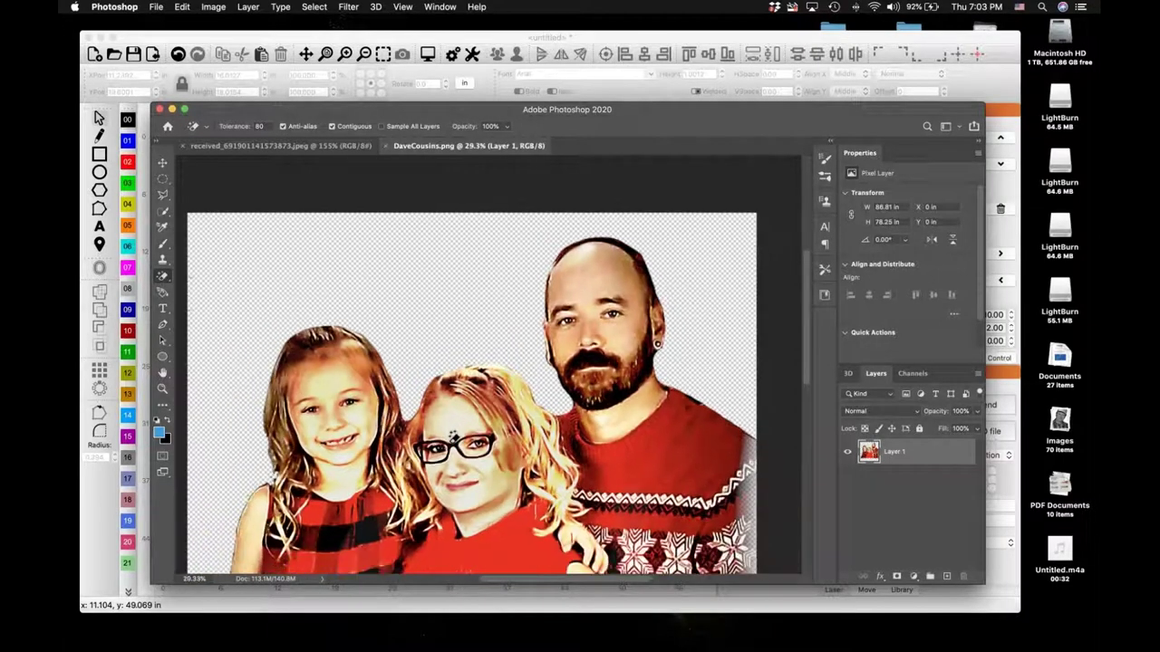
# Step: Move the Photoshop window aside and examine the enlarged LightBurn portrait next to the edited family photo
pyautogui.moveTo(290, 112); pyautogui.dragTo(650, 124)
pyautogui.scroll(1, 238, 313)
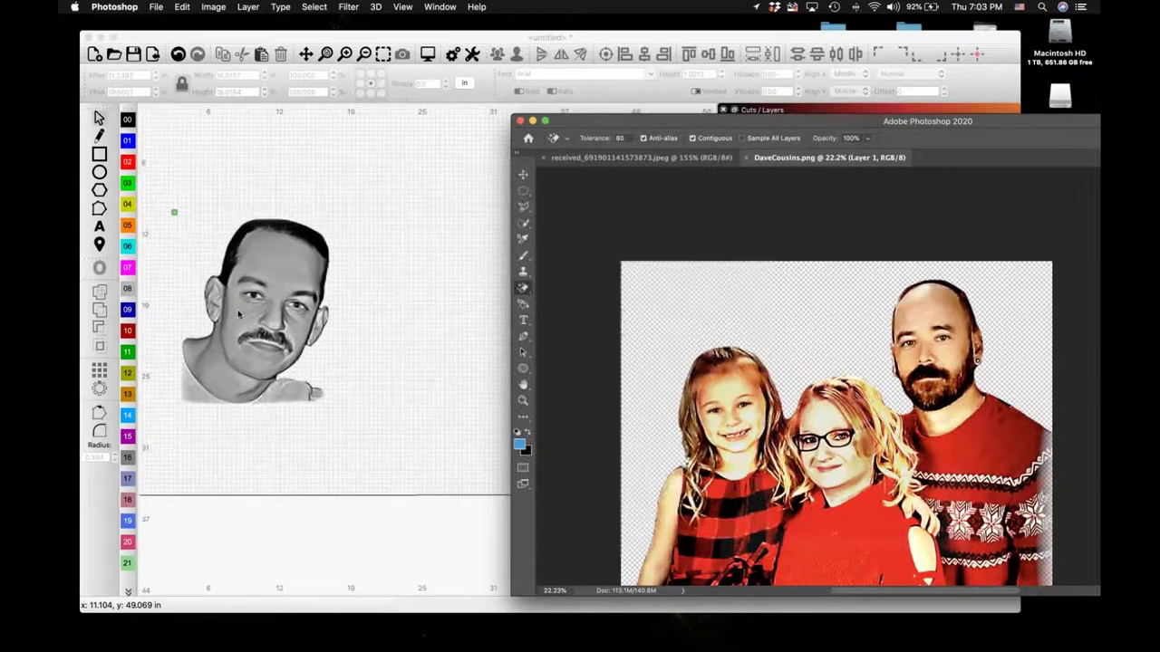
pyautogui.scroll(1, 239, 313)
pyautogui.scroll(2, 315, 356)
pyautogui.scroll(-1, 315, 356)
pyautogui.scroll(-1, 315, 356)
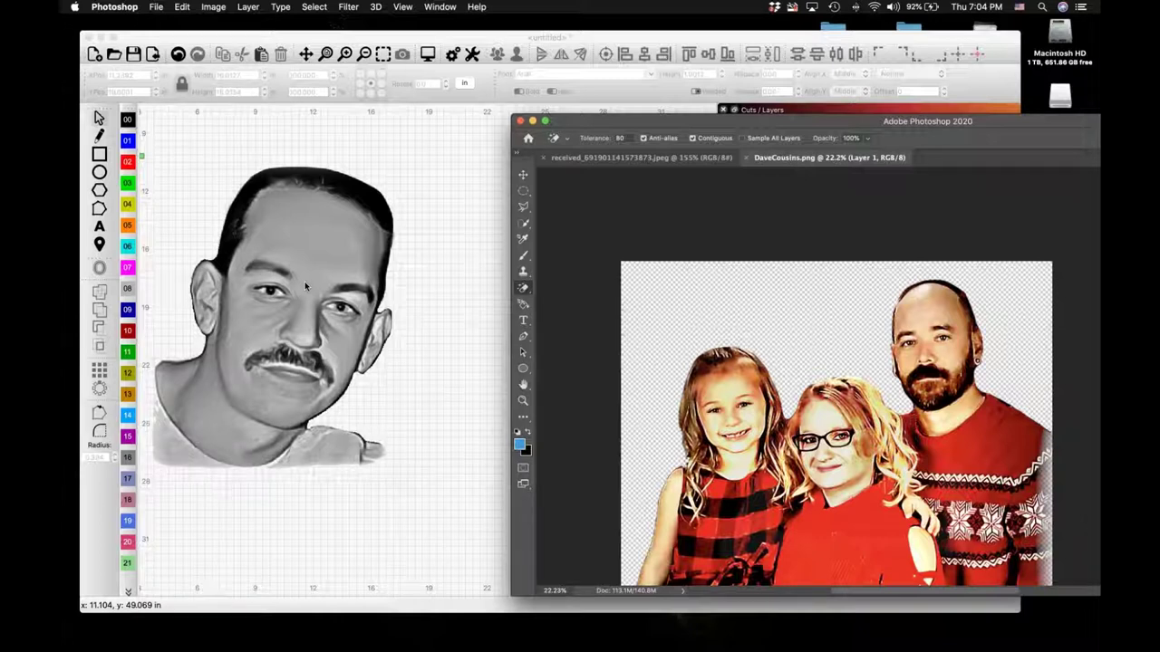
# Step: Move the Photoshop window back towards the middle of the screen and close both family photos
pyautogui.press('t')
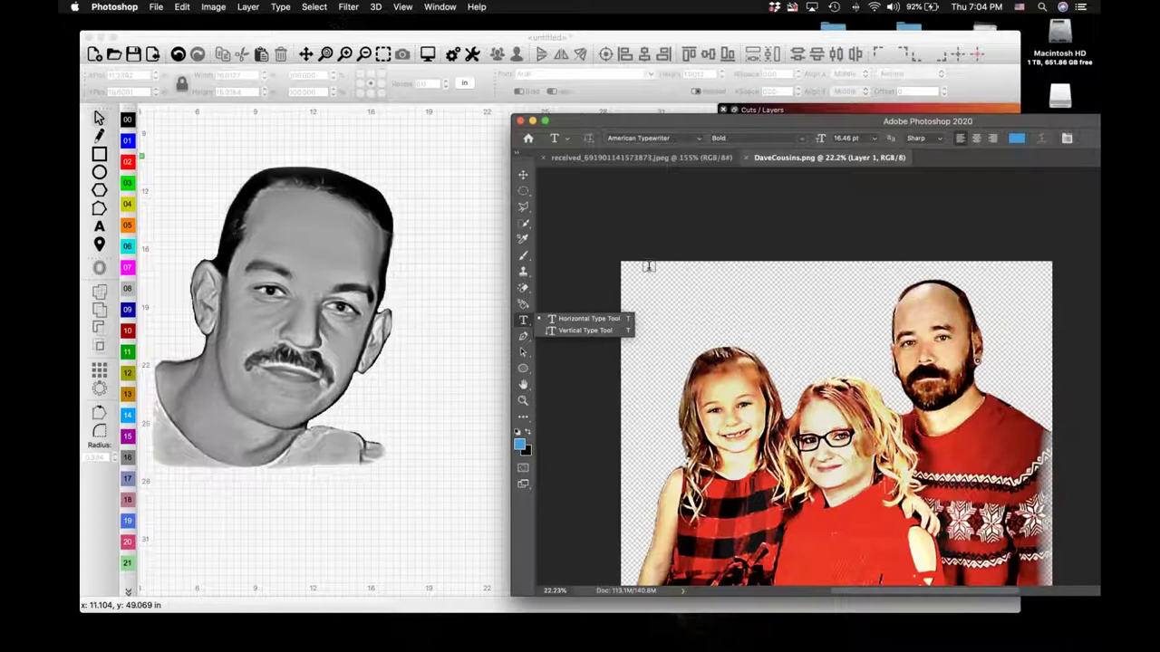
pyautogui.click(634, 118)
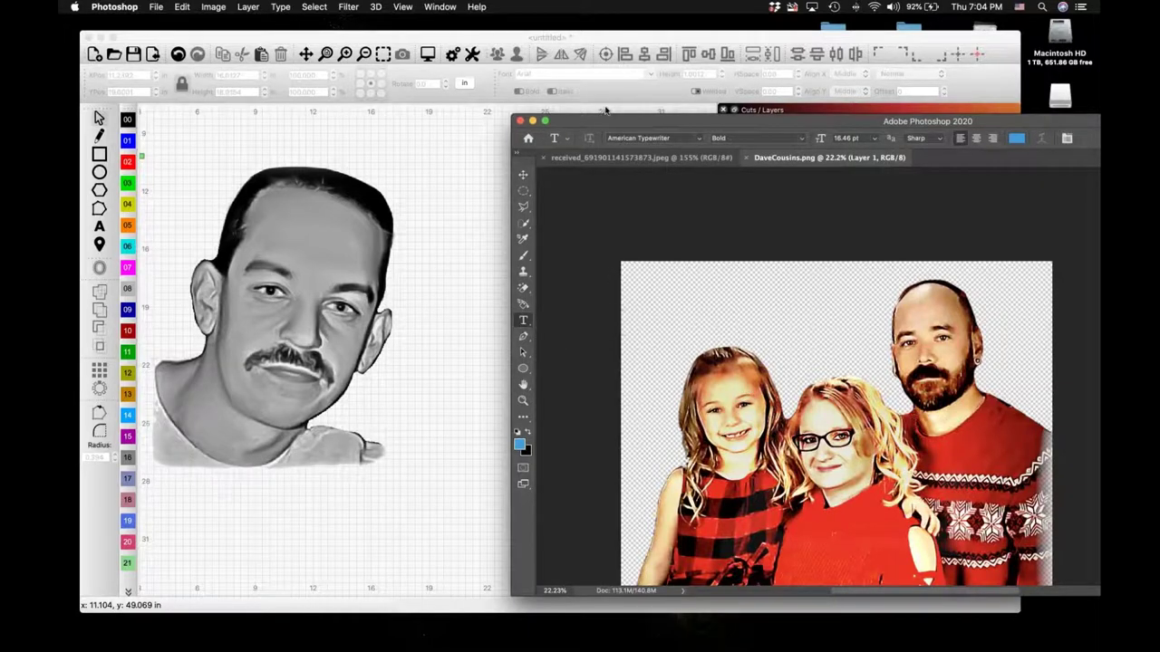
pyautogui.doubleClick(652, 123)
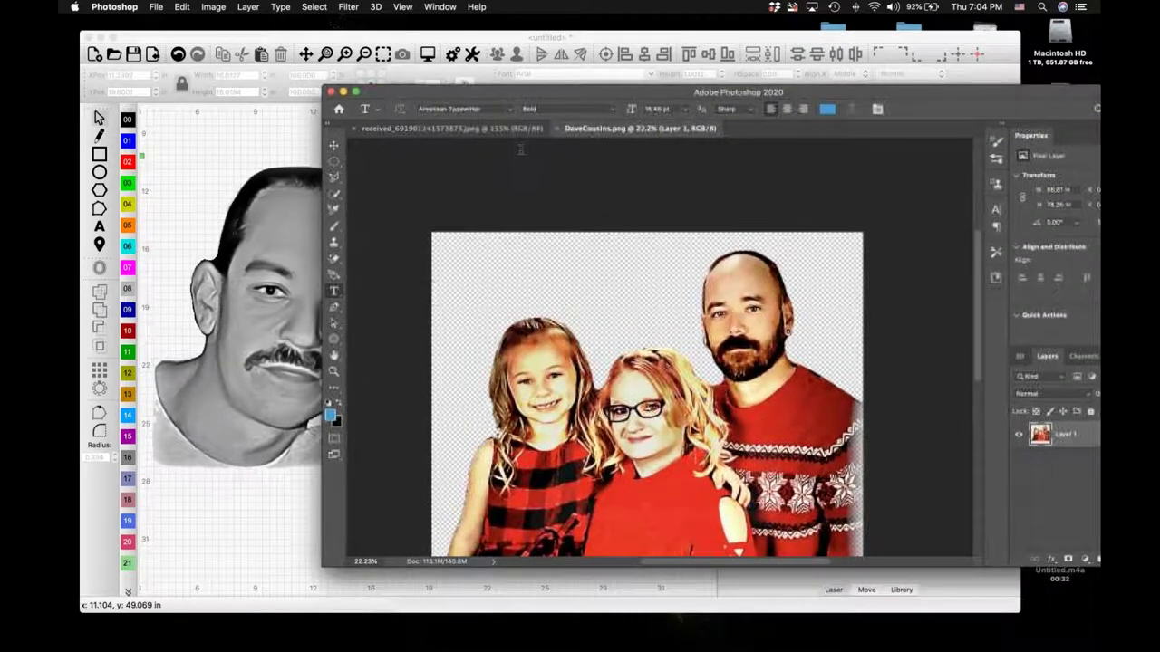
pyautogui.click(479, 129)
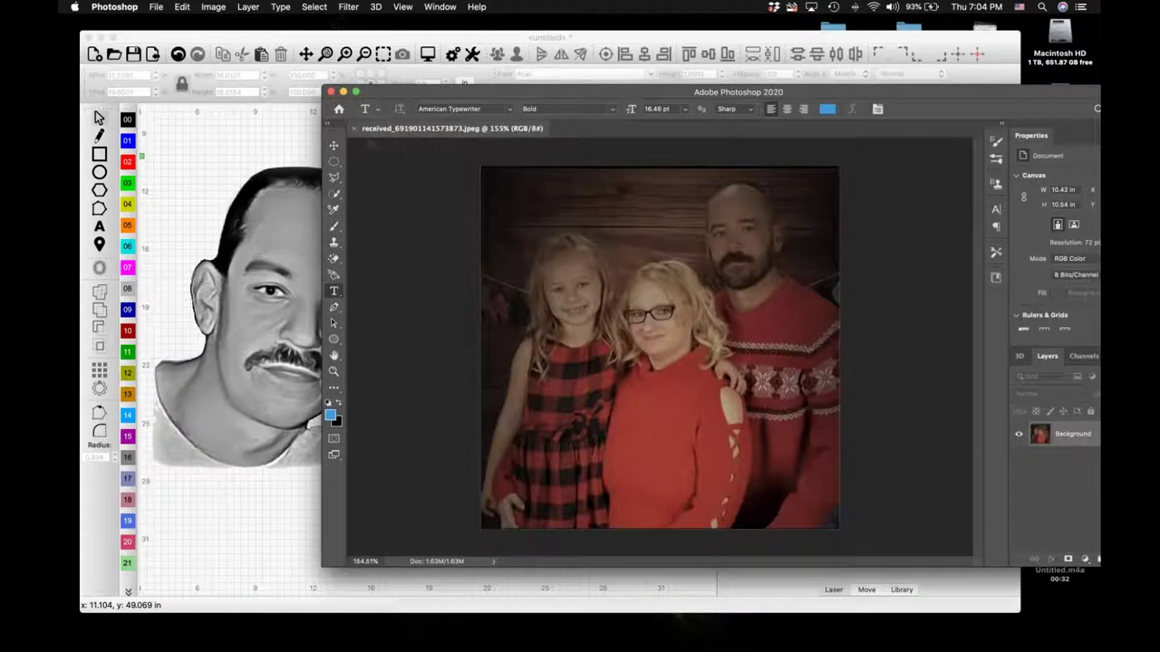
pyautogui.click(353, 129)
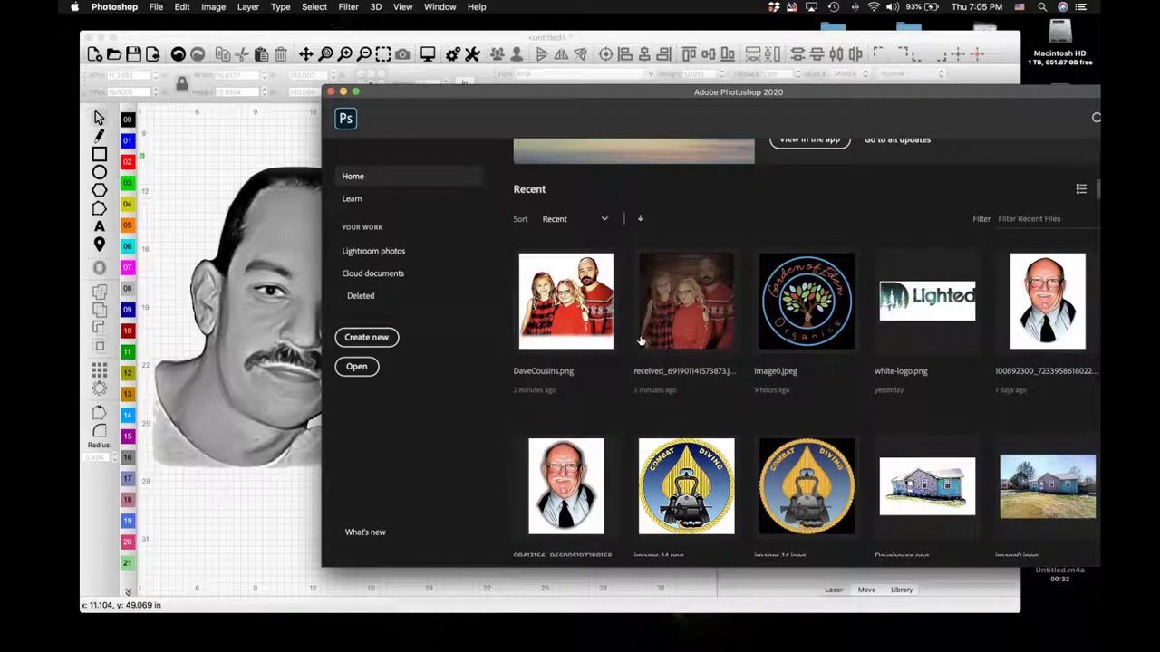
# Step: Browse the recent files and reopen the dark original family photo
pyautogui.scroll(-1, 692, 399)
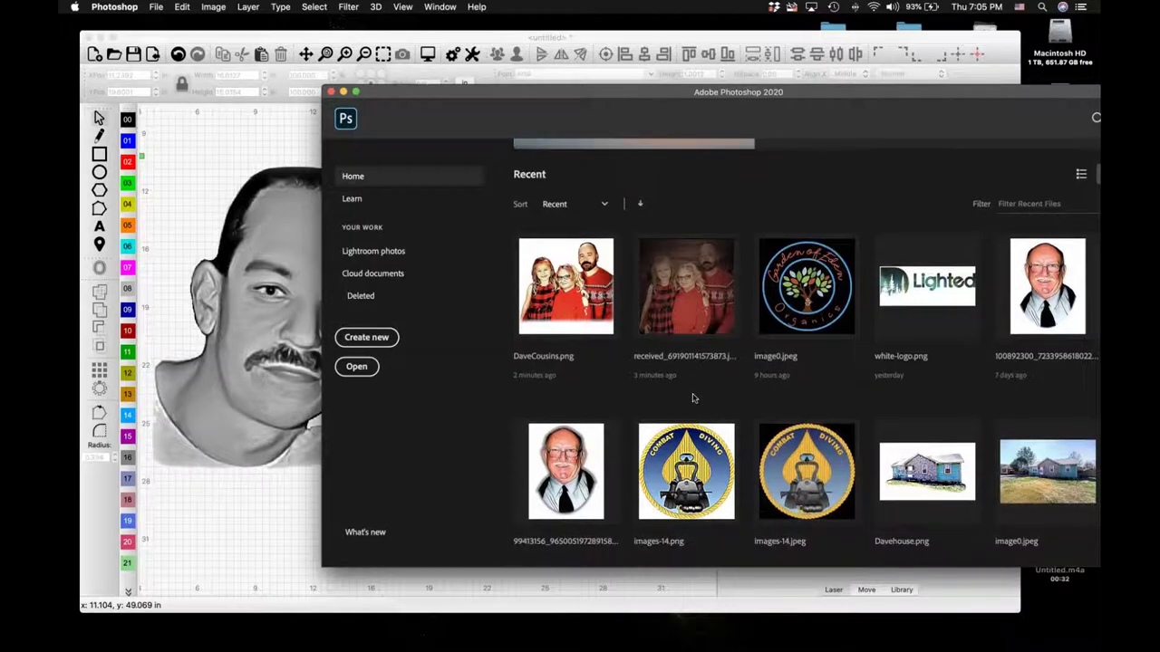
pyautogui.scroll(-10, 692, 399)
pyautogui.scroll(2, 692, 400)
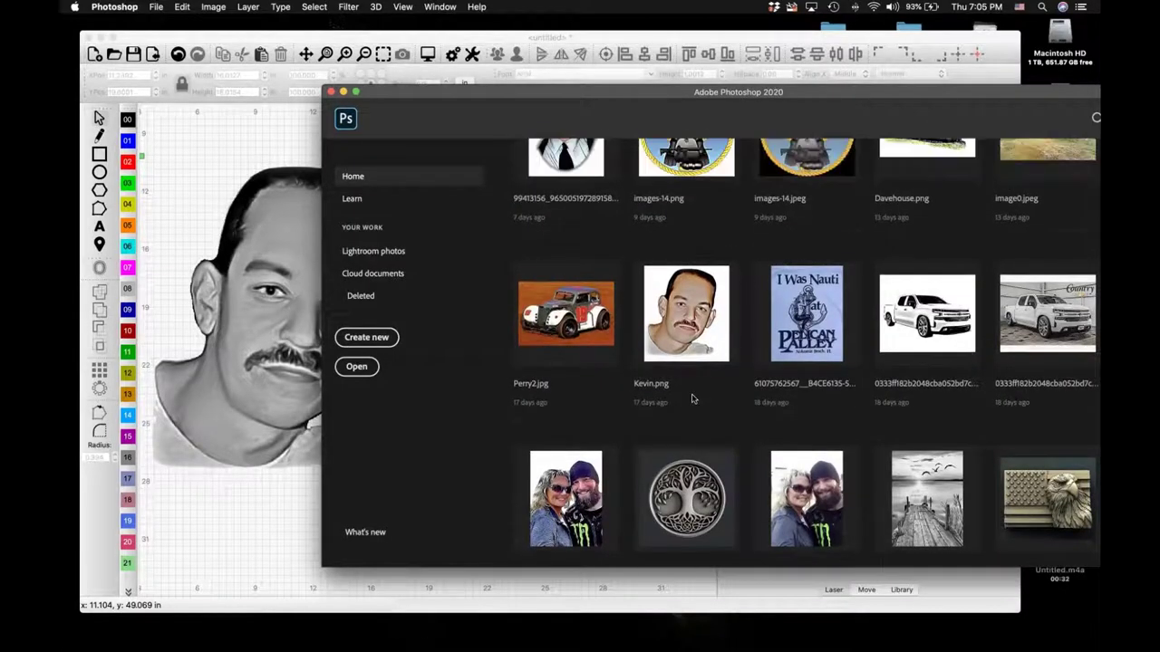
pyautogui.scroll(5, 692, 399)
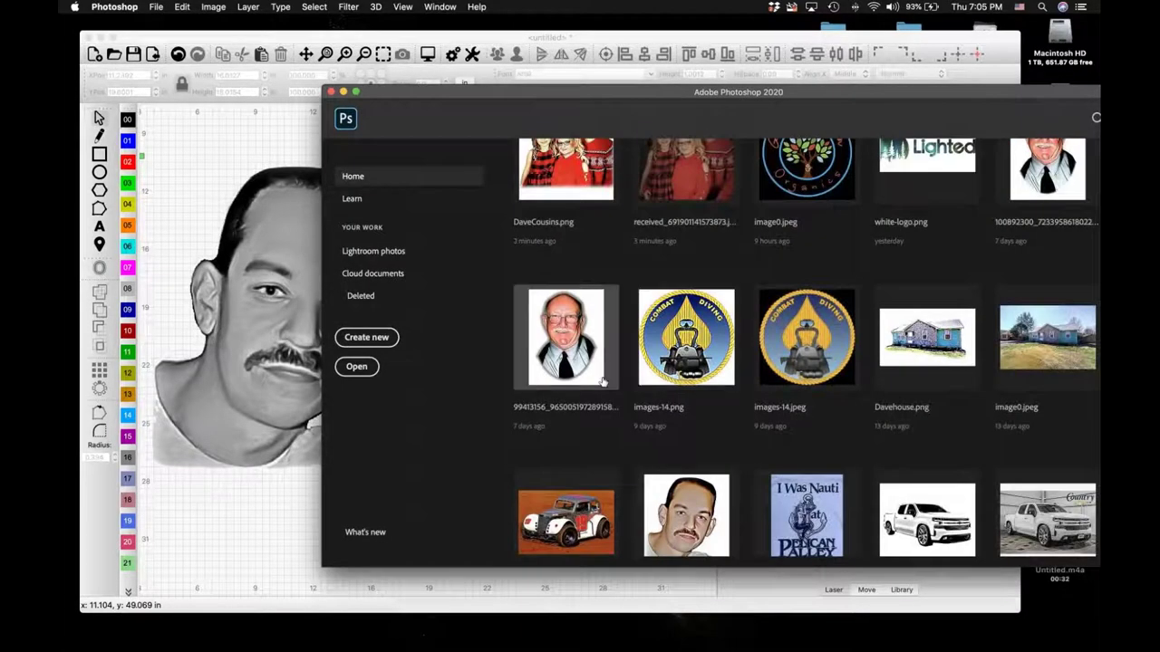
pyautogui.scroll(5, 658, 358)
pyautogui.click(657, 358)
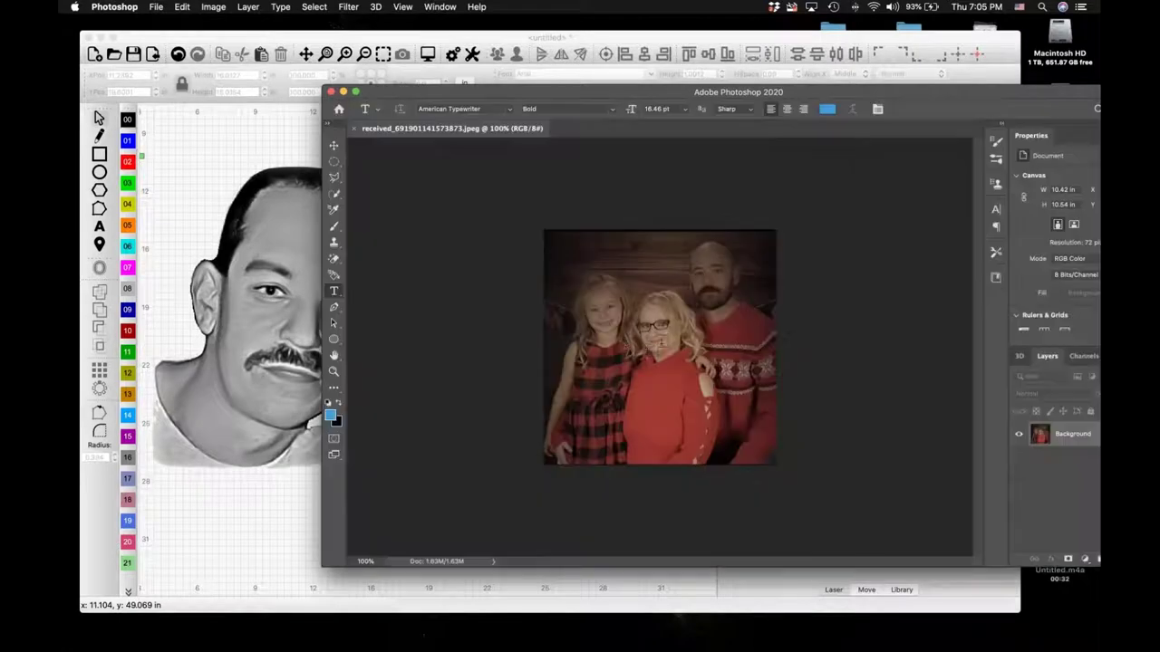
pyautogui.press('super+0')
pyautogui.scroll(3, 670, 354)
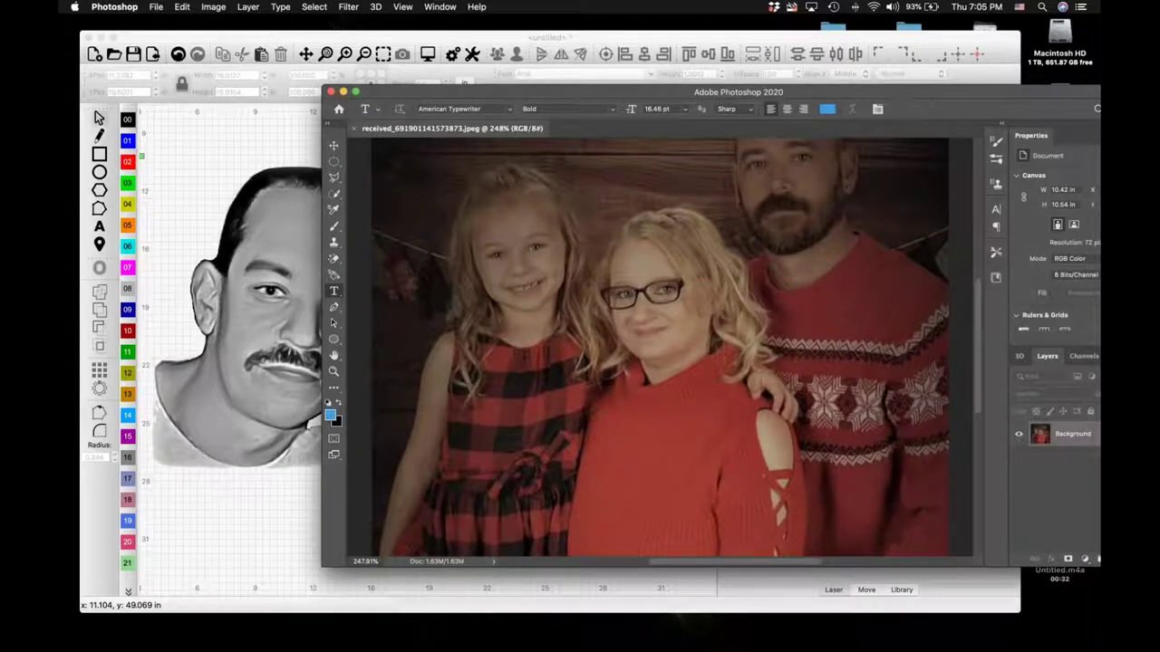
# Step: Try to erase the wooden backdrop between the girl and the man using the Magic Eraser at tolerance 80
pyautogui.click(335, 259)
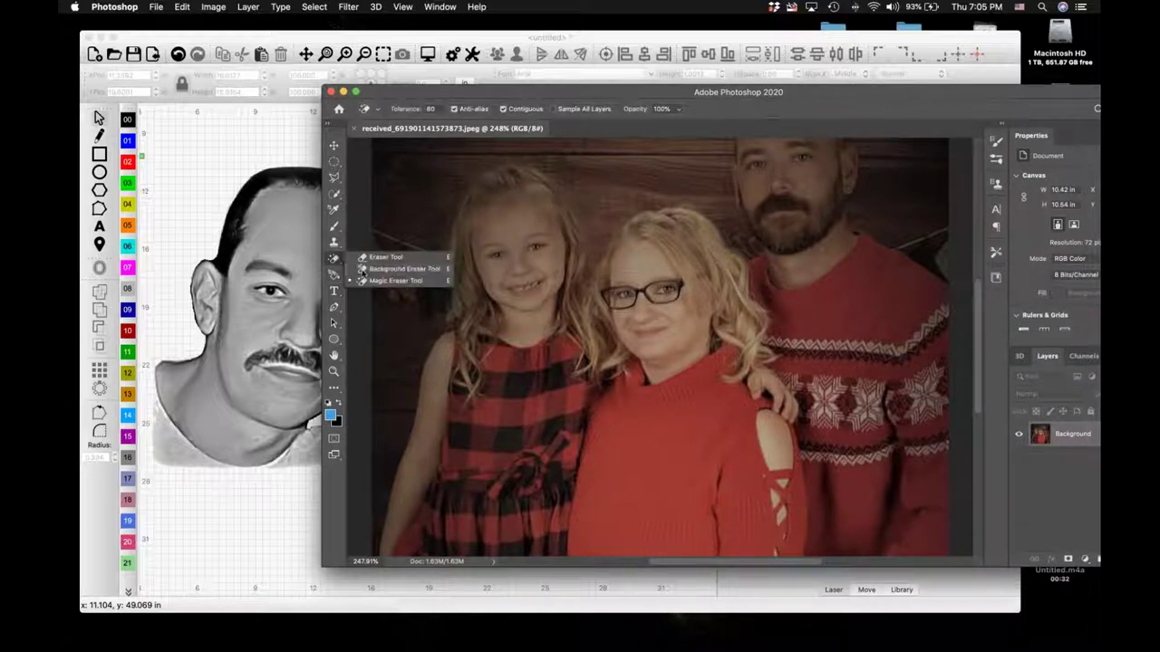
pyautogui.click(393, 282)
pyautogui.click(433, 110)
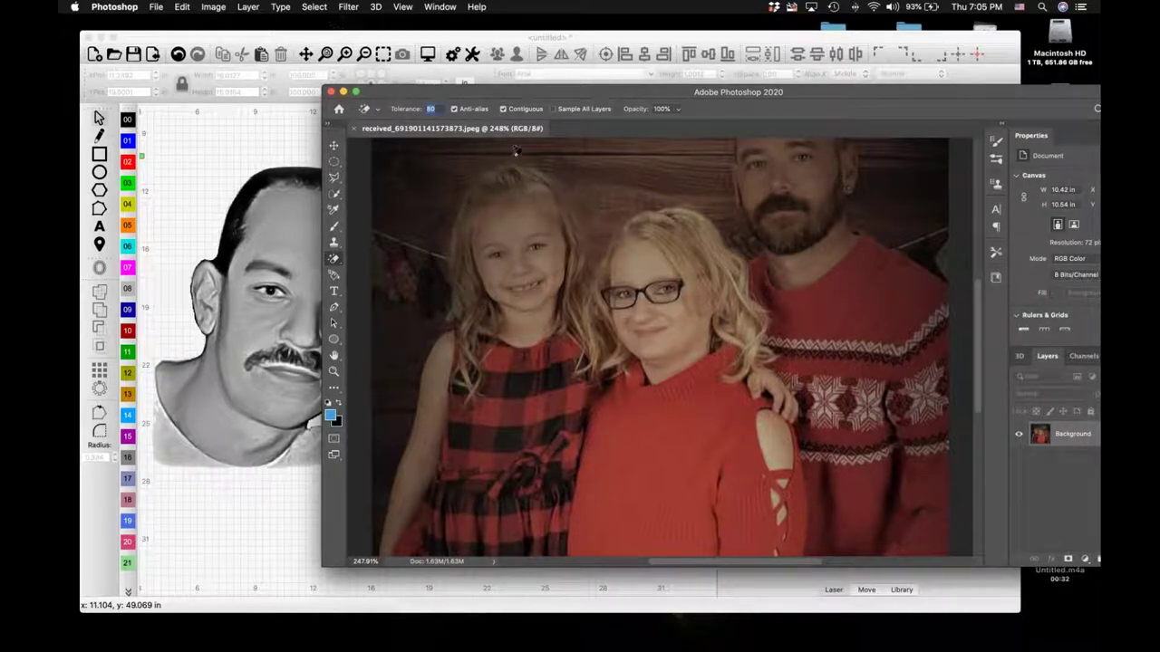
pyautogui.click(610, 175)
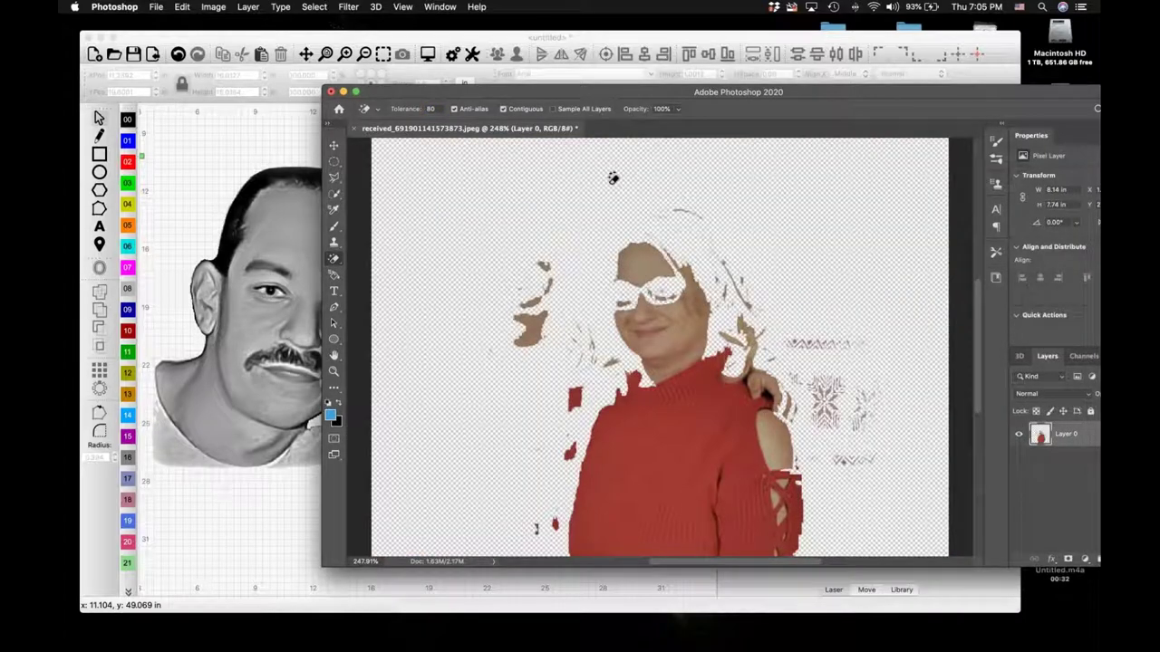
pyautogui.press('super+z')
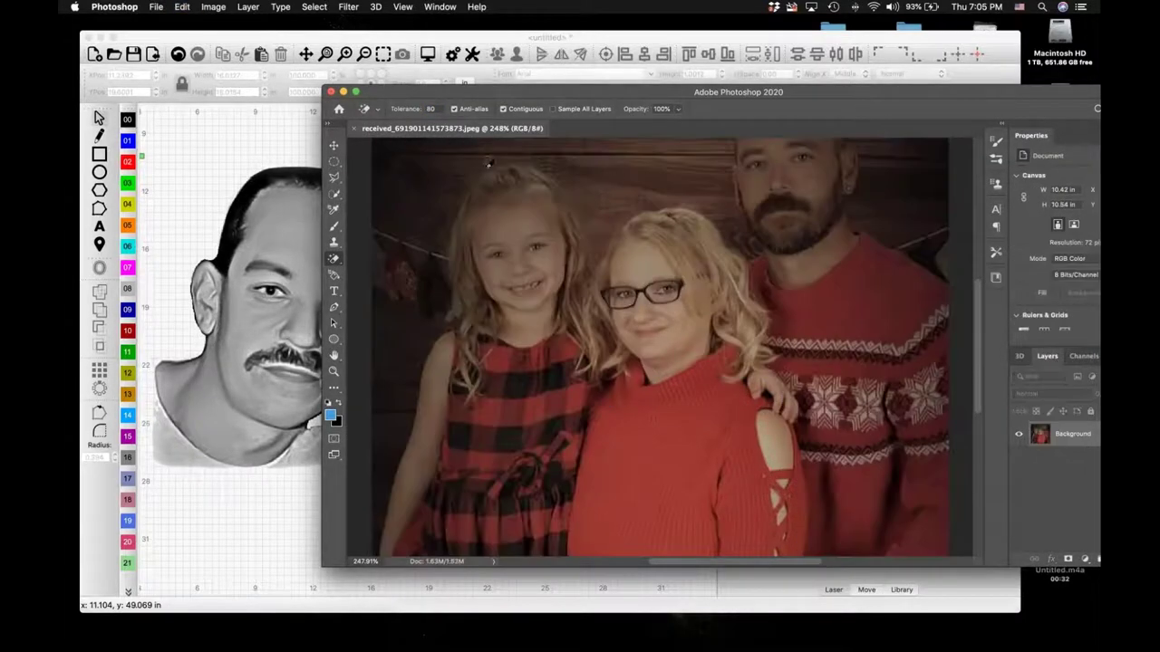
# Step: Set the Magic Eraser tolerance to 5 and erase backdrop patches beside the girl and between the girl and the woman
pyautogui.click(407, 109)
pyautogui.click(433, 151)
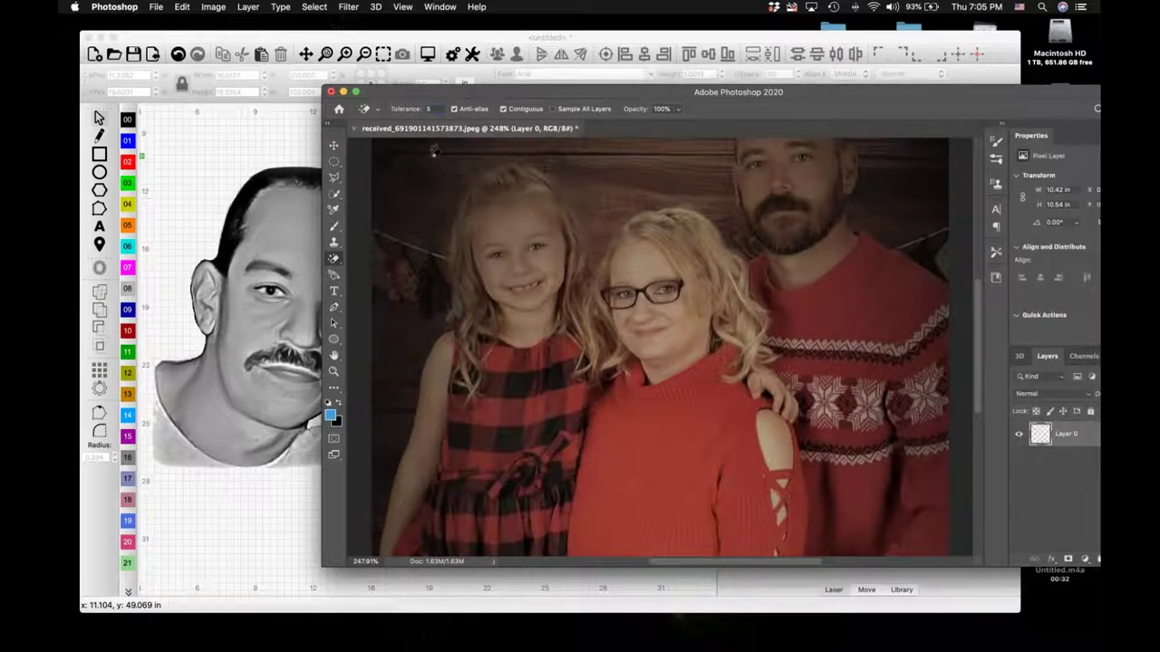
pyautogui.click(409, 170)
pyautogui.click(603, 169)
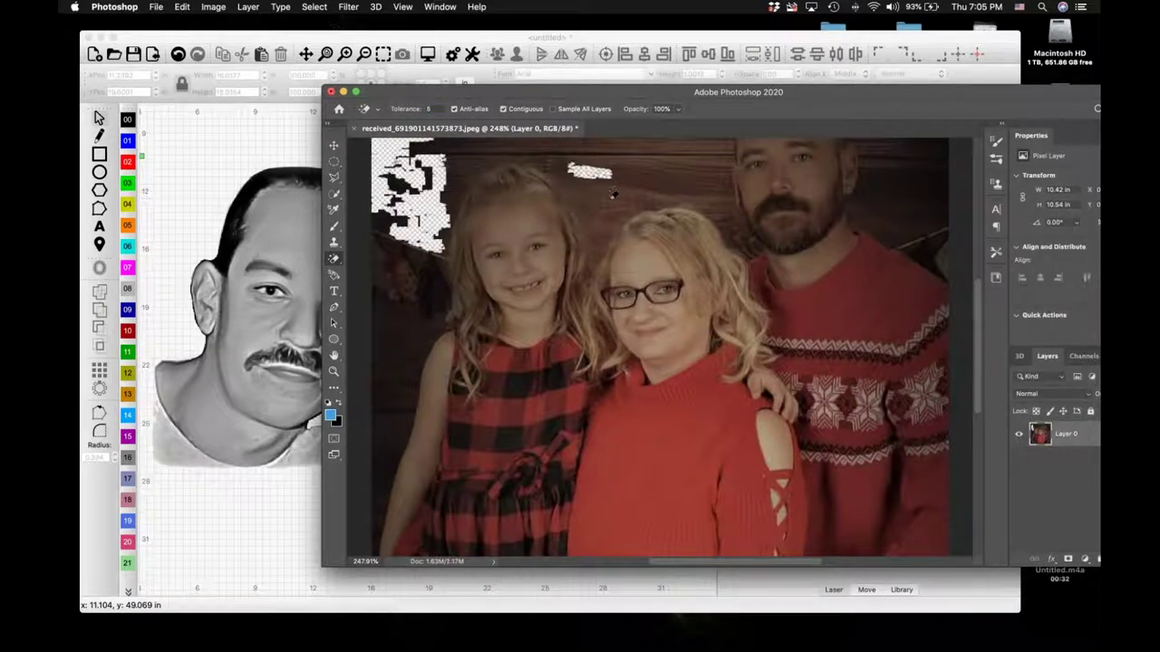
pyautogui.click(605, 212)
pyautogui.click(569, 196)
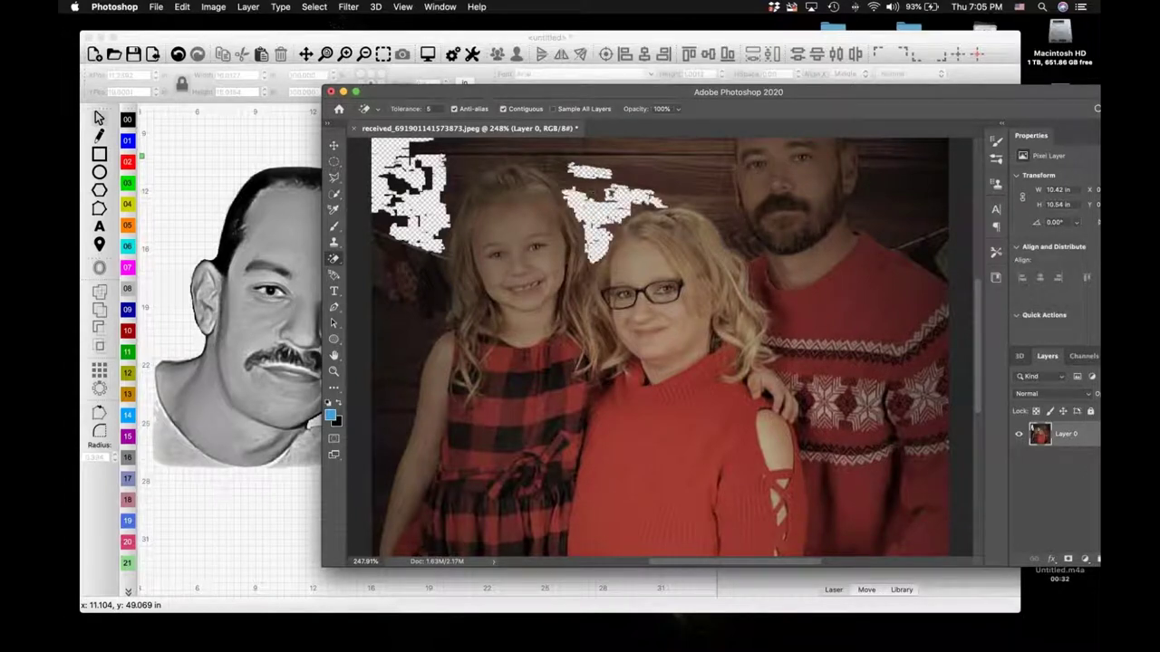
pyautogui.click(401, 367)
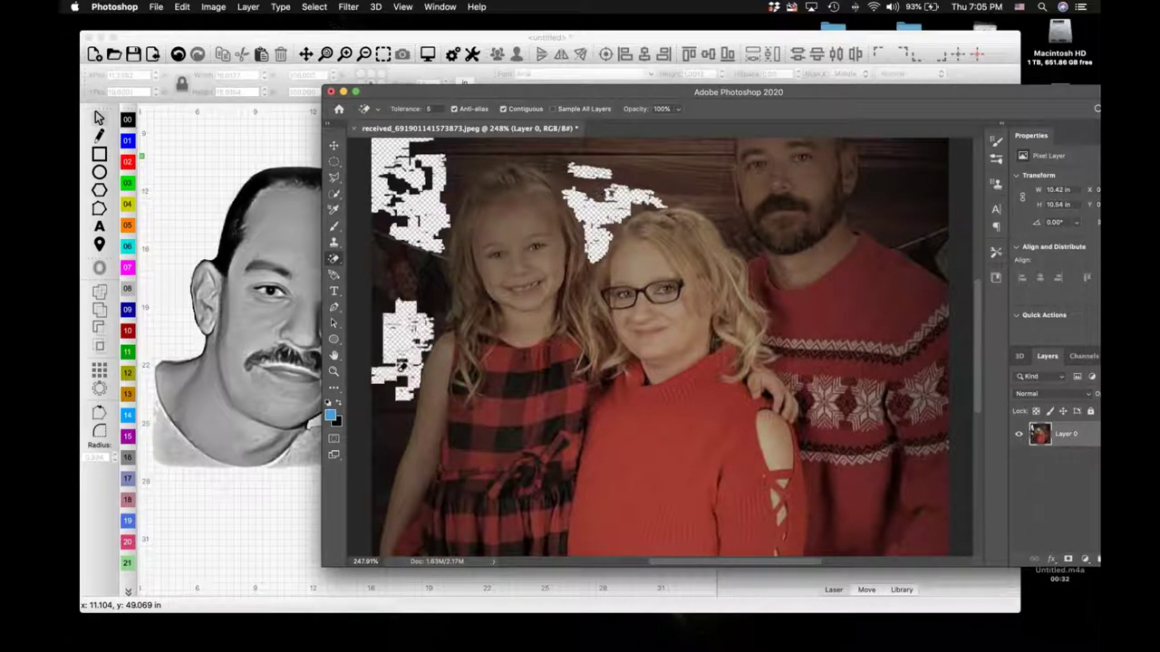
pyautogui.click(389, 421)
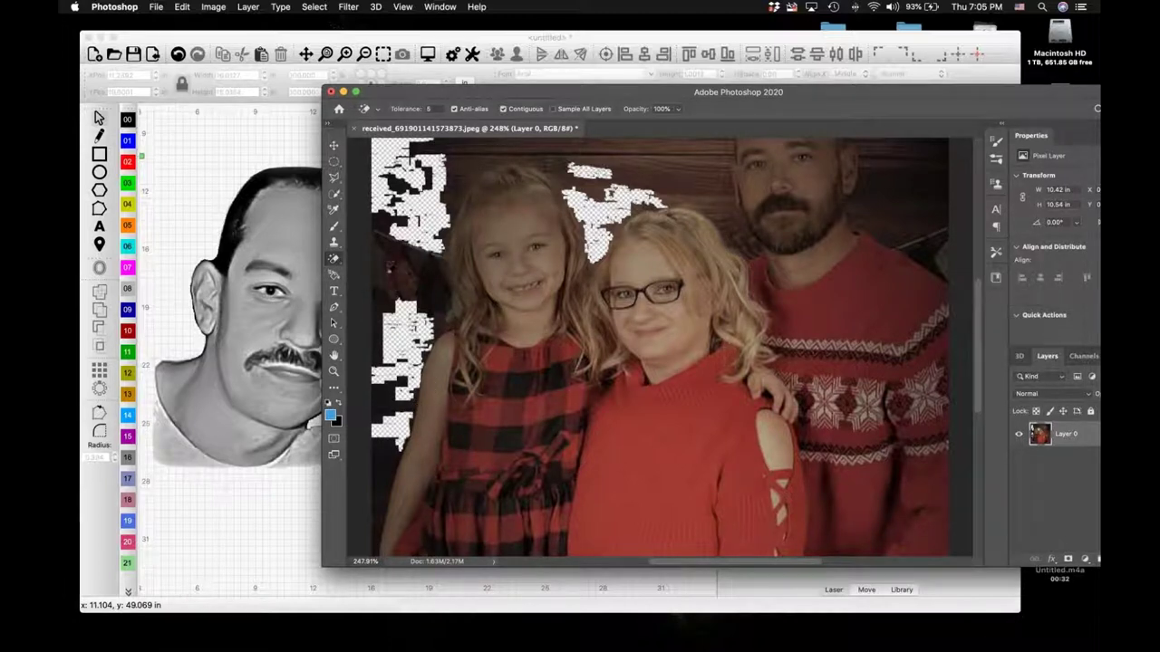
# Step: Erase a patch of backdrop beside the girl's hair with the 87 px Background Eraser, keeping its limits on Find Edges
pyautogui.scroll(4, 480, 328)
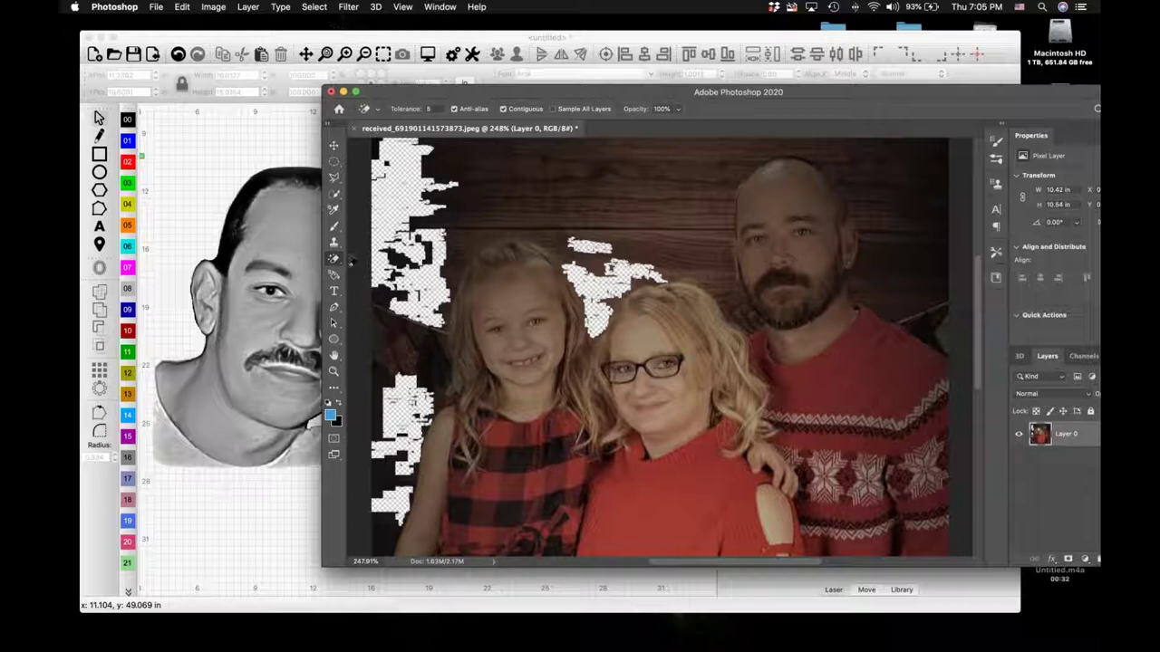
pyautogui.click(335, 260)
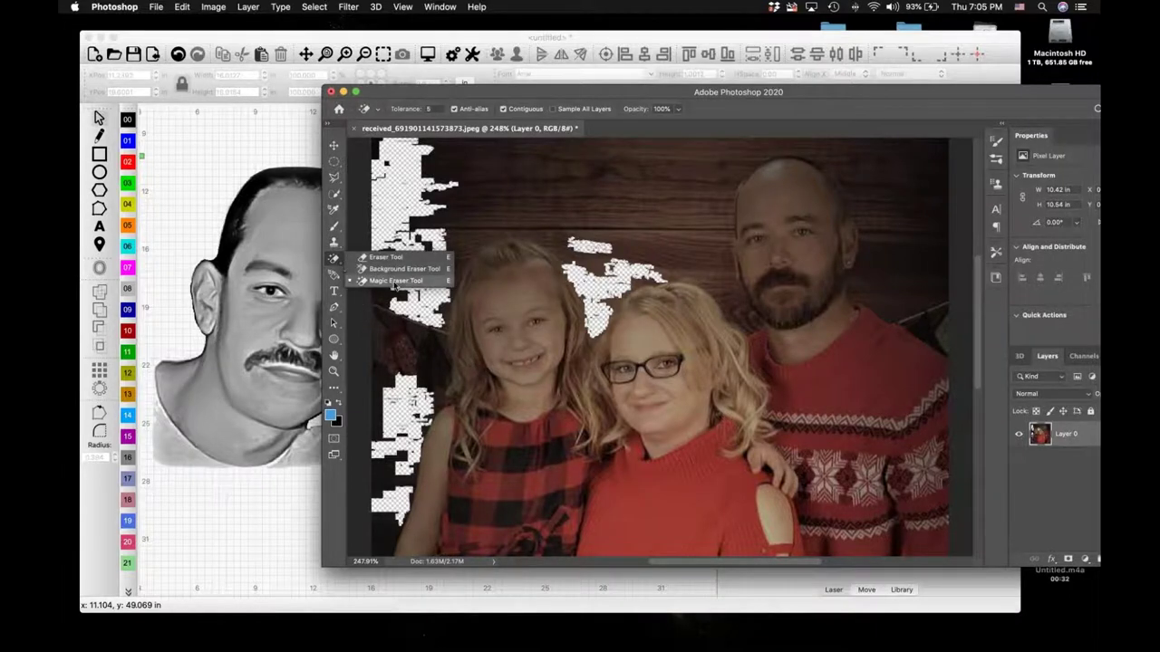
pyautogui.click(396, 271)
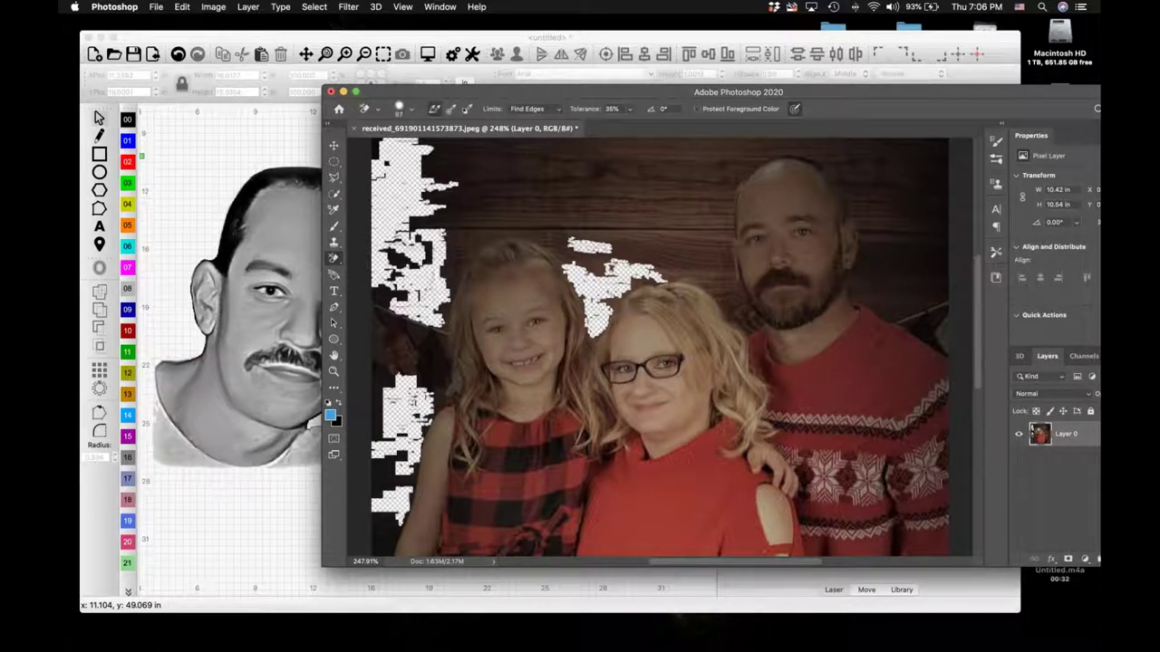
pyautogui.moveTo(399, 341)
pyautogui.mouseDown()
pyautogui.moveTo(416, 364)
pyautogui.moveTo(408, 344)
pyautogui.mouseUp()
pyautogui.click(529, 110)
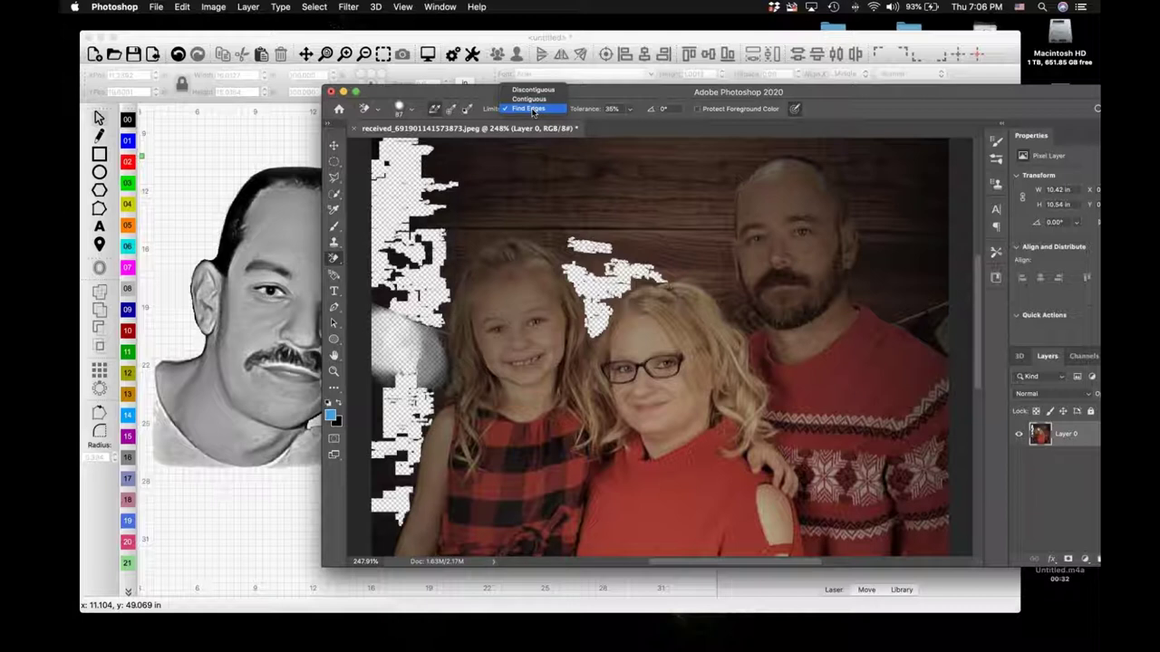
pyautogui.click(532, 110)
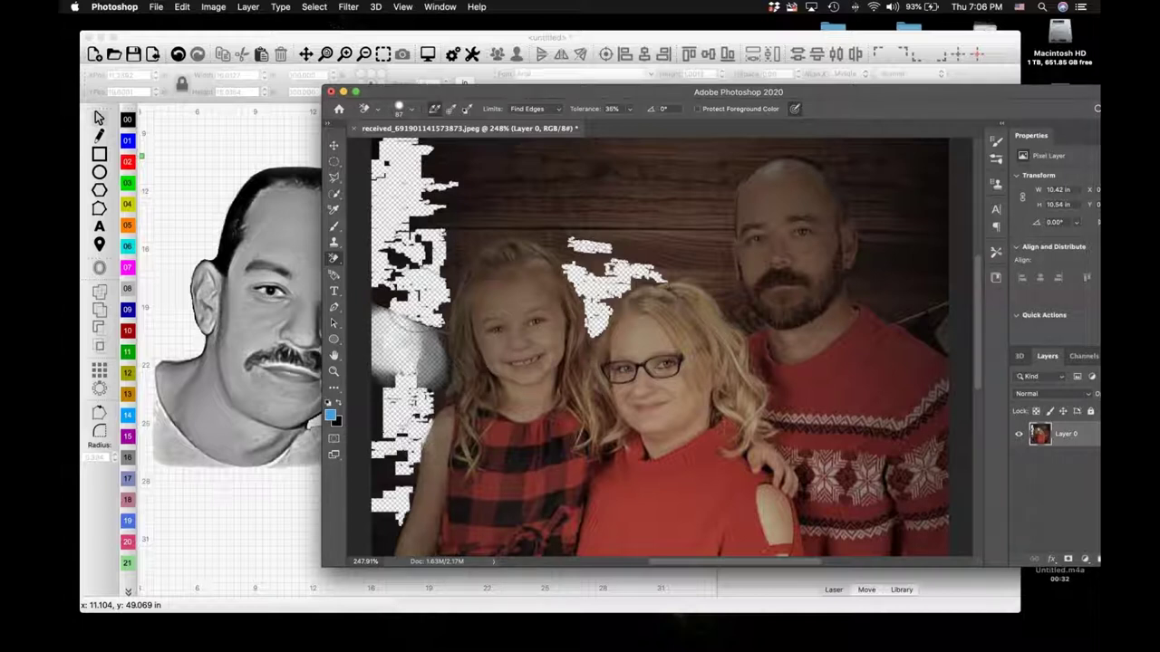
# Step: Reduce the Background Eraser to 51 px with a harder edge and erase a round spot of backdrop above the girl's head
pyautogui.click(407, 110)
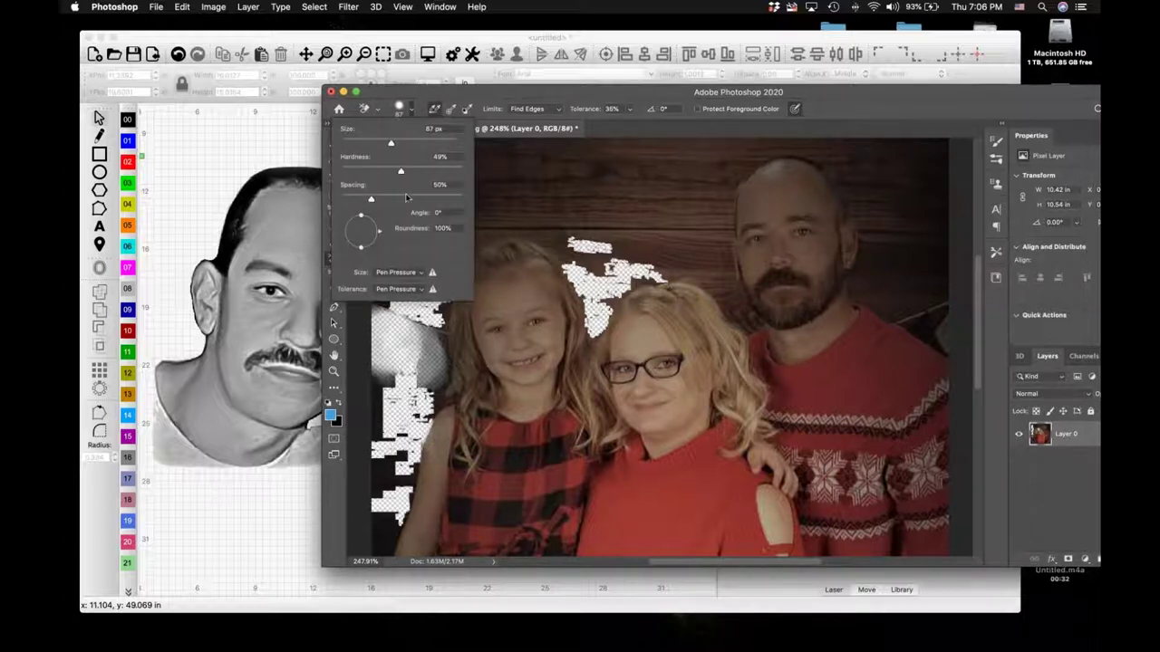
pyautogui.click(404, 109)
pyautogui.click(405, 108)
pyautogui.click(404, 109)
pyautogui.rightClick(522, 208)
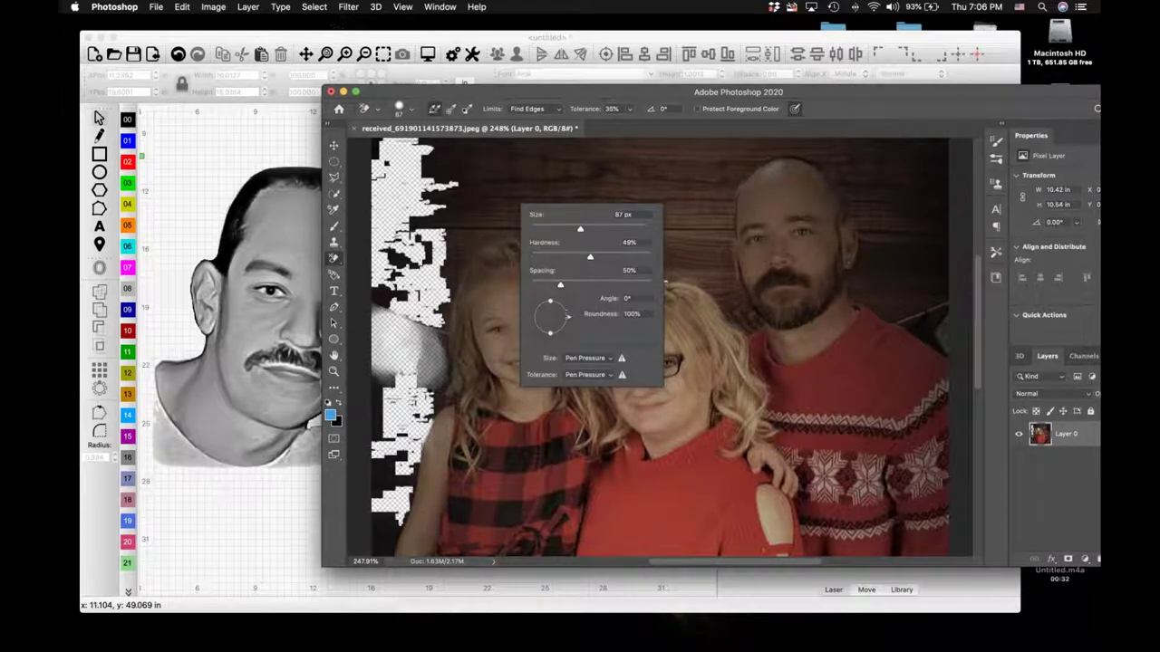
pyautogui.click(545, 258)
pyautogui.click(637, 258)
pyautogui.moveTo(581, 233); pyautogui.dragTo(568, 232)
pyautogui.press('Return')
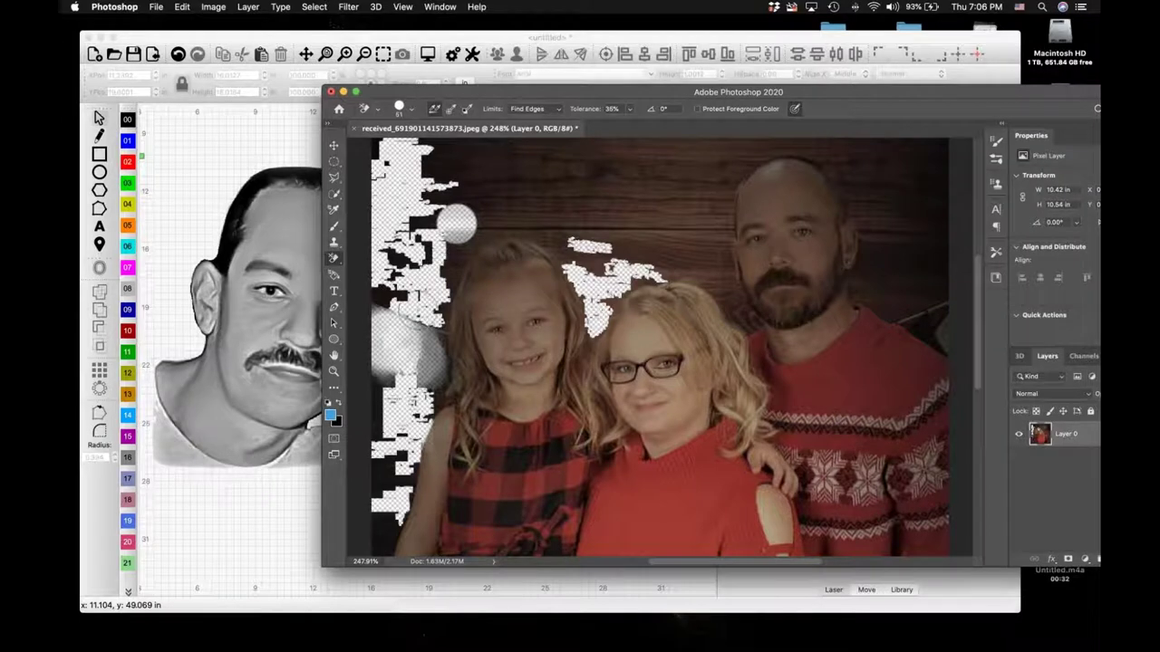
# Step: Erase the backdrop beside and above the girl and across towards the man's face with the 87 px regular Eraser
pyautogui.rightClick(334, 259)
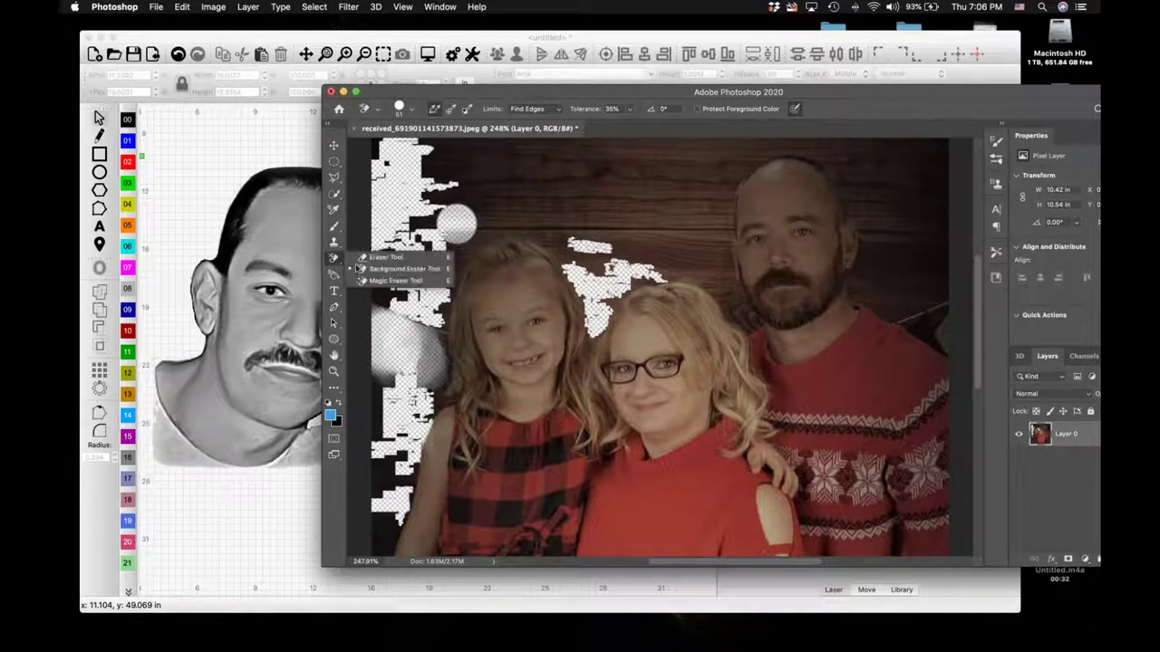
pyautogui.click(385, 257)
pyautogui.moveTo(429, 243)
pyautogui.mouseDown()
pyautogui.moveTo(409, 331)
pyautogui.moveTo(415, 379)
pyautogui.moveTo(433, 237)
pyautogui.moveTo(436, 249)
pyautogui.moveTo(425, 247)
pyautogui.moveTo(439, 240)
pyautogui.mouseUp()
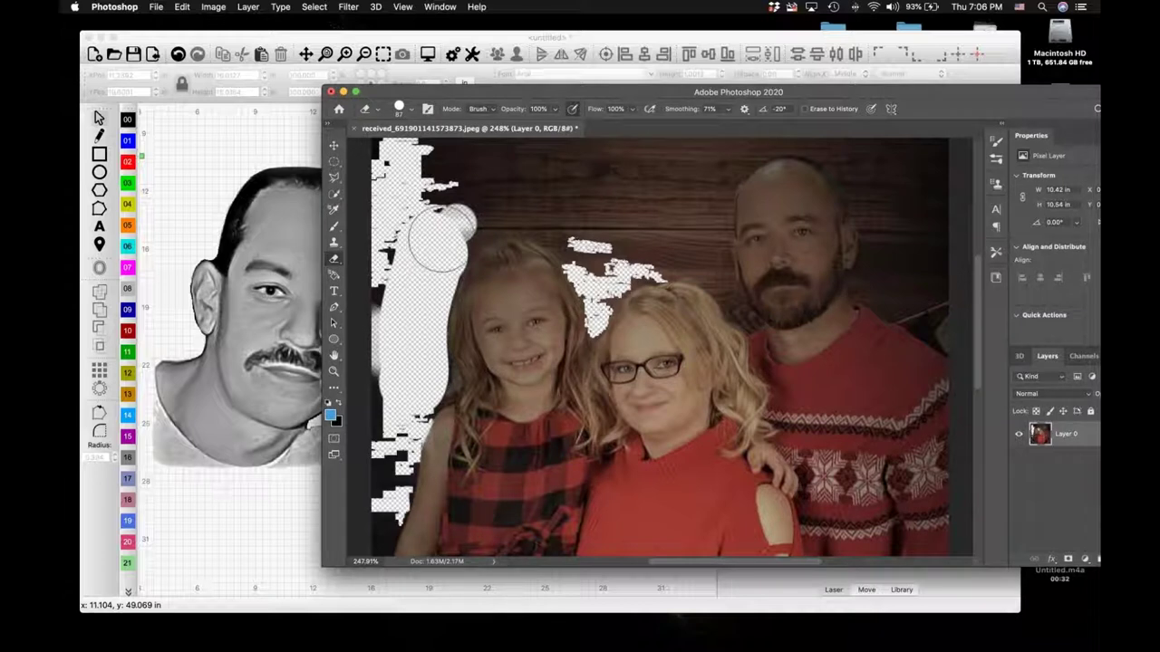
pyautogui.moveTo(437, 235)
pyautogui.mouseDown()
pyautogui.moveTo(531, 207)
pyautogui.moveTo(590, 259)
pyautogui.moveTo(607, 247)
pyautogui.moveTo(594, 257)
pyautogui.moveTo(600, 237)
pyautogui.moveTo(590, 249)
pyautogui.moveTo(580, 227)
pyautogui.moveTo(593, 226)
pyautogui.mouseUp()
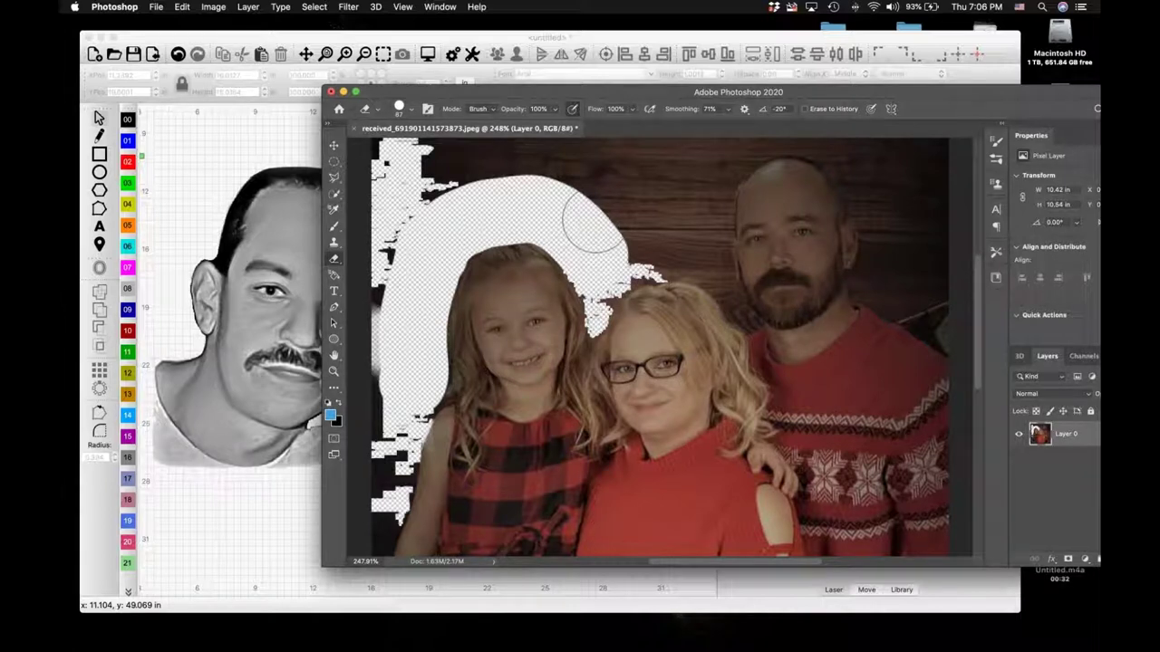
pyautogui.moveTo(591, 227)
pyautogui.mouseDown()
pyautogui.moveTo(586, 241)
pyautogui.moveTo(630, 239)
pyautogui.moveTo(609, 237)
pyautogui.moveTo(634, 204)
pyautogui.moveTo(625, 227)
pyautogui.moveTo(639, 237)
pyautogui.moveTo(618, 251)
pyautogui.moveTo(657, 243)
pyautogui.moveTo(691, 253)
pyautogui.moveTo(686, 195)
pyautogui.moveTo(700, 158)
pyautogui.moveTo(657, 181)
pyautogui.moveTo(785, 216)
pyautogui.moveTo(778, 222)
pyautogui.mouseUp()
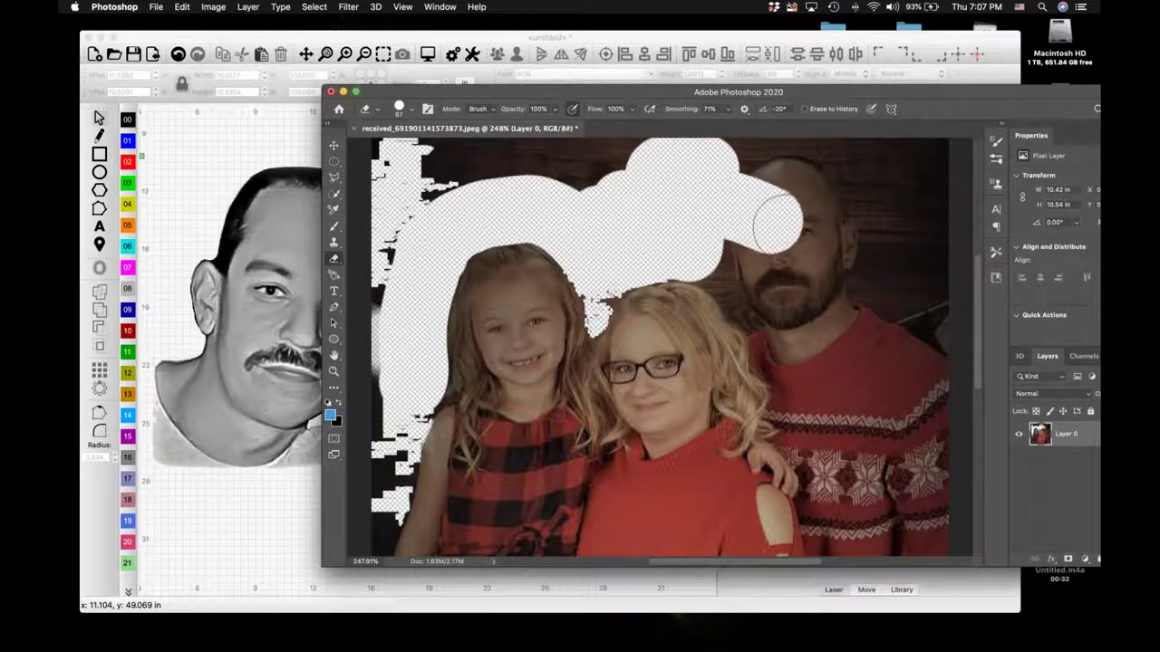
pyautogui.rightClick(777, 225)
pyautogui.press('Escape')
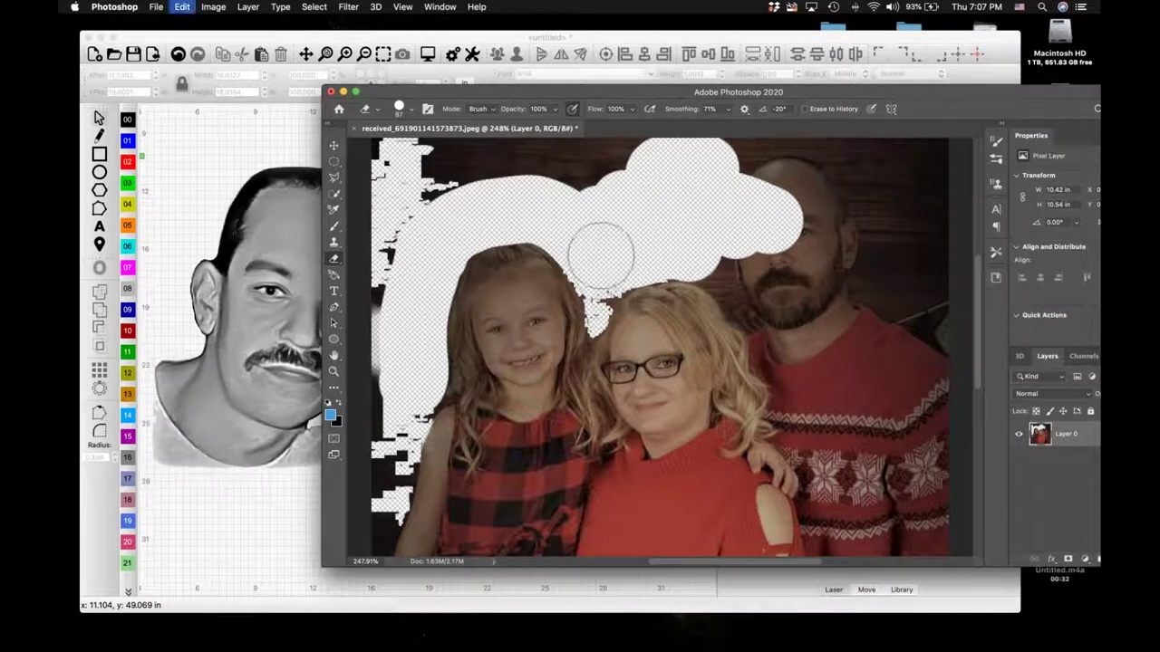
# Step: Step back through the regular Eraser strokes, undoing the erasure over the man's face, above the woman and above the girl
pyautogui.press('super+z')
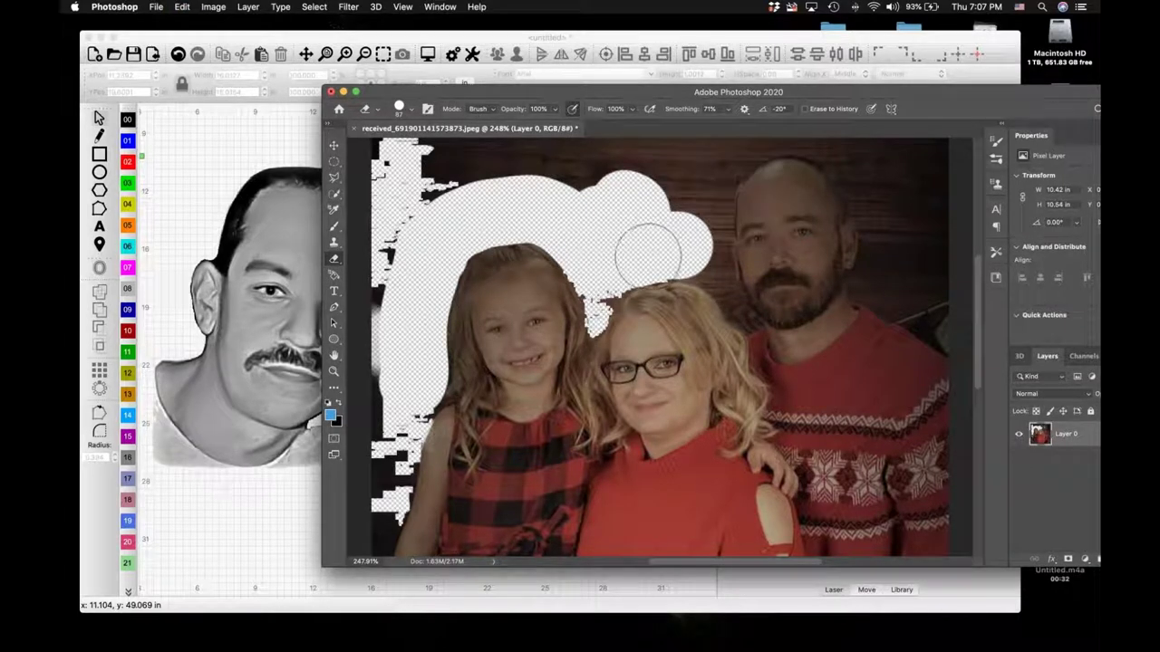
pyautogui.moveTo(680, 245)
pyautogui.mouseDown()
pyautogui.moveTo(700, 203)
pyautogui.moveTo(674, 249)
pyautogui.moveTo(569, 218)
pyautogui.mouseUp()
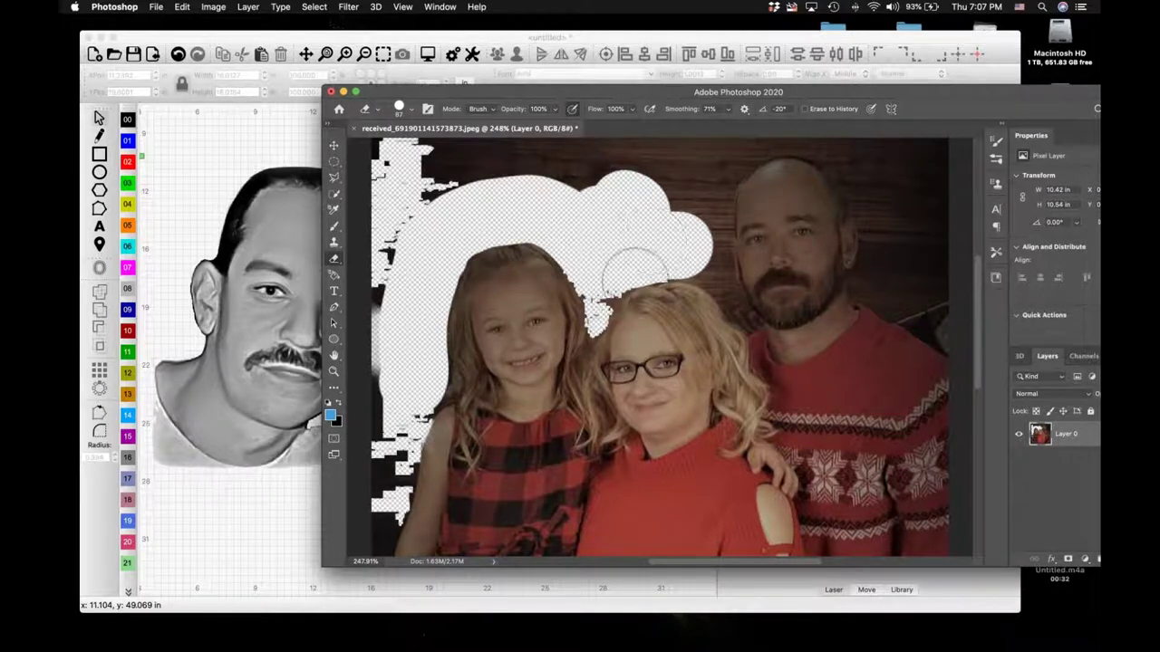
pyautogui.press('super+z')
pyautogui.press('super+z')
pyautogui.press('super+z')
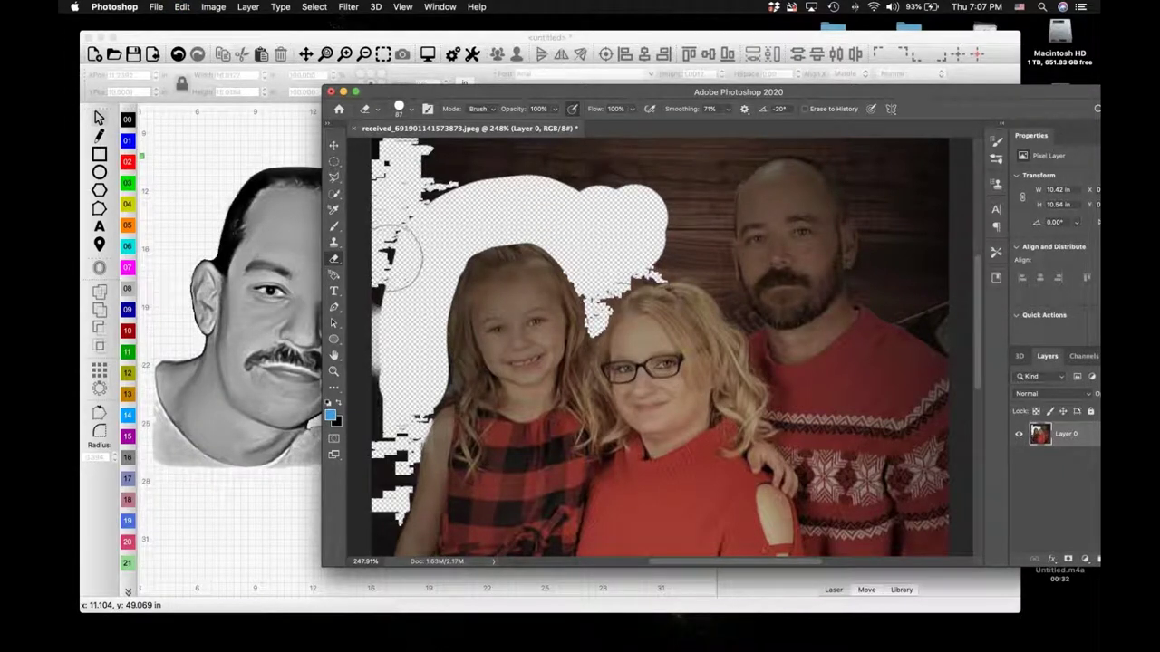
pyautogui.press('super+z')
pyautogui.press('shift+super+z')
pyautogui.press('shift+super+z')
pyautogui.press('shift+super+z')
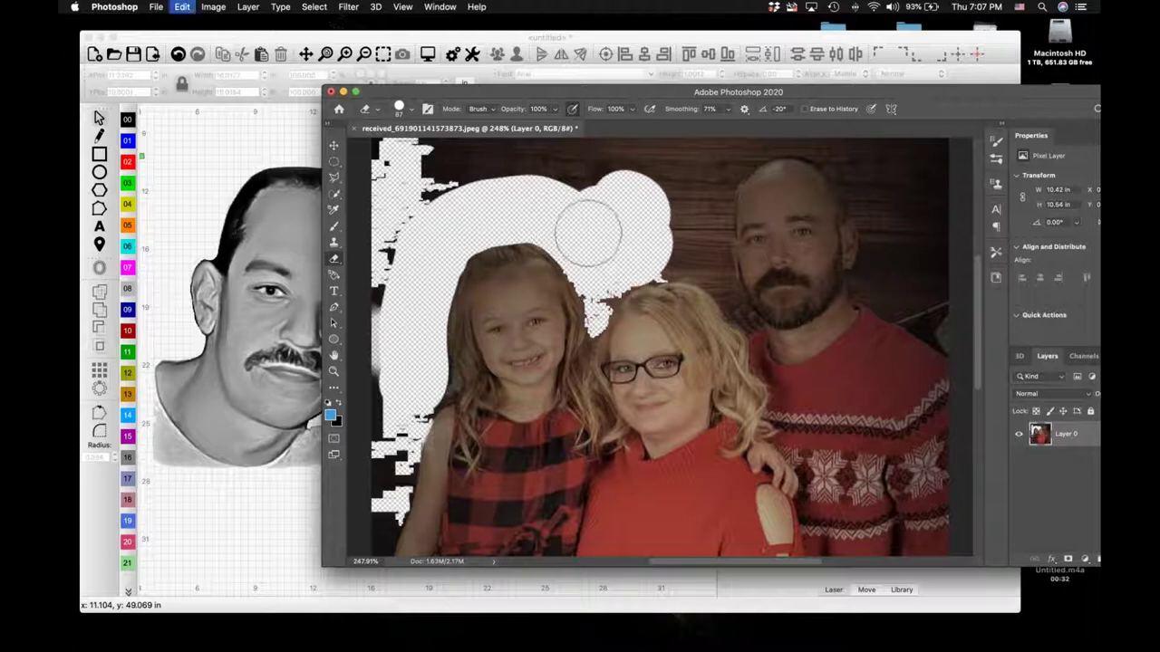
pyautogui.press('super+z')
pyautogui.press('super+z')
pyautogui.press('super+z')
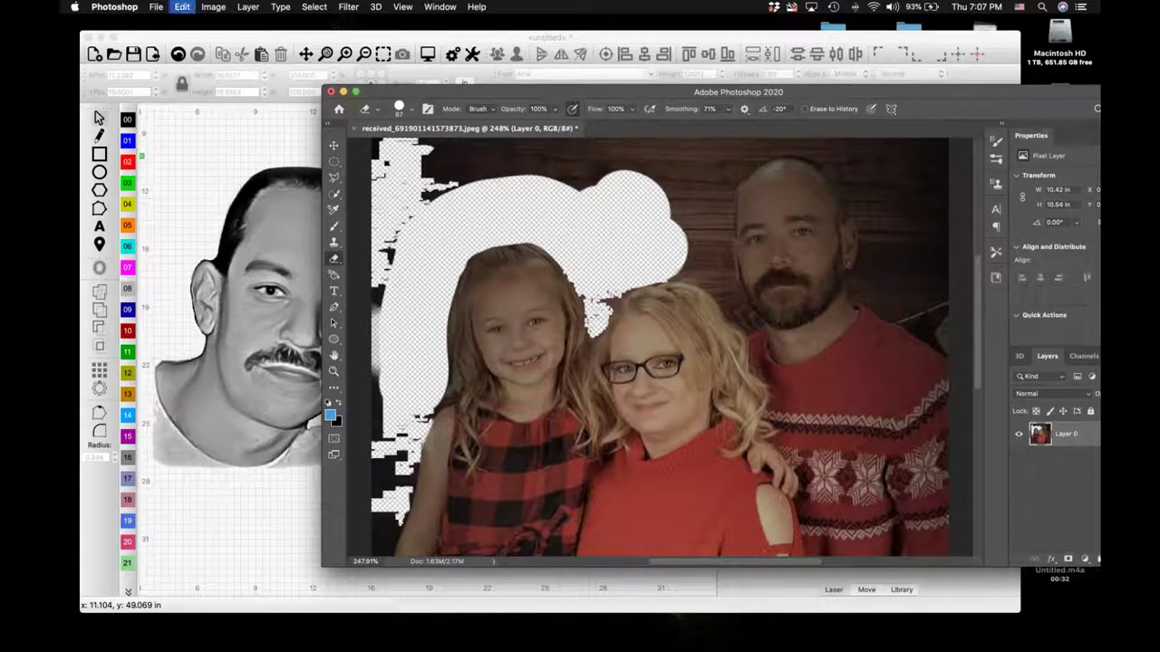
pyautogui.scroll(-2, 612, 226)
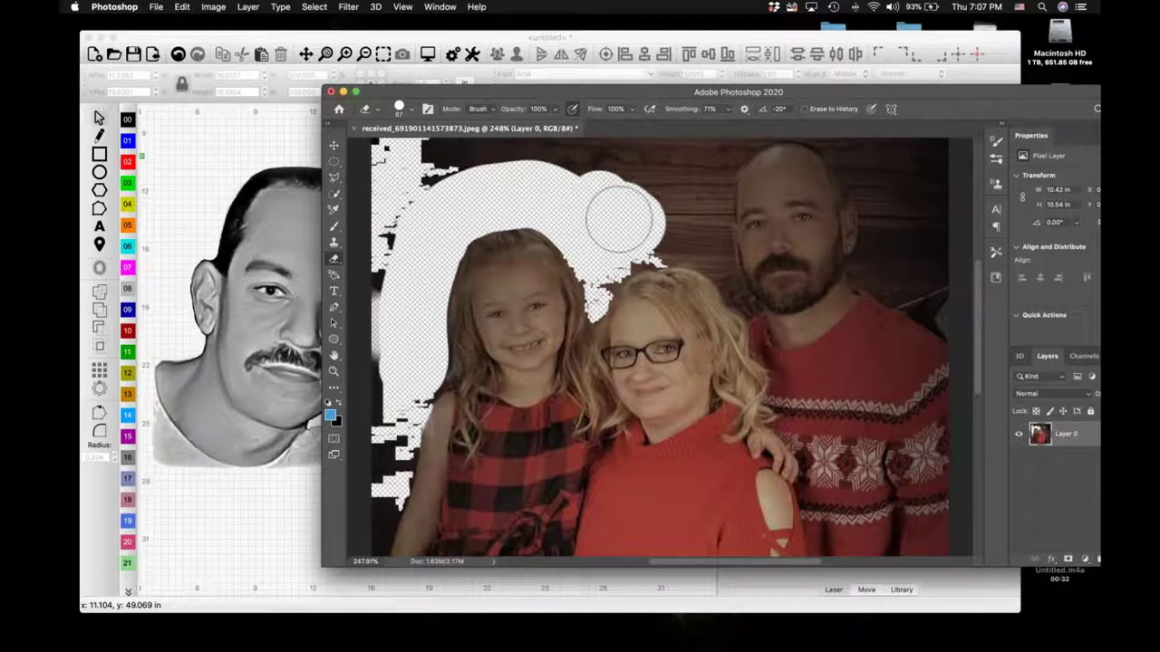
pyautogui.press('super+z')
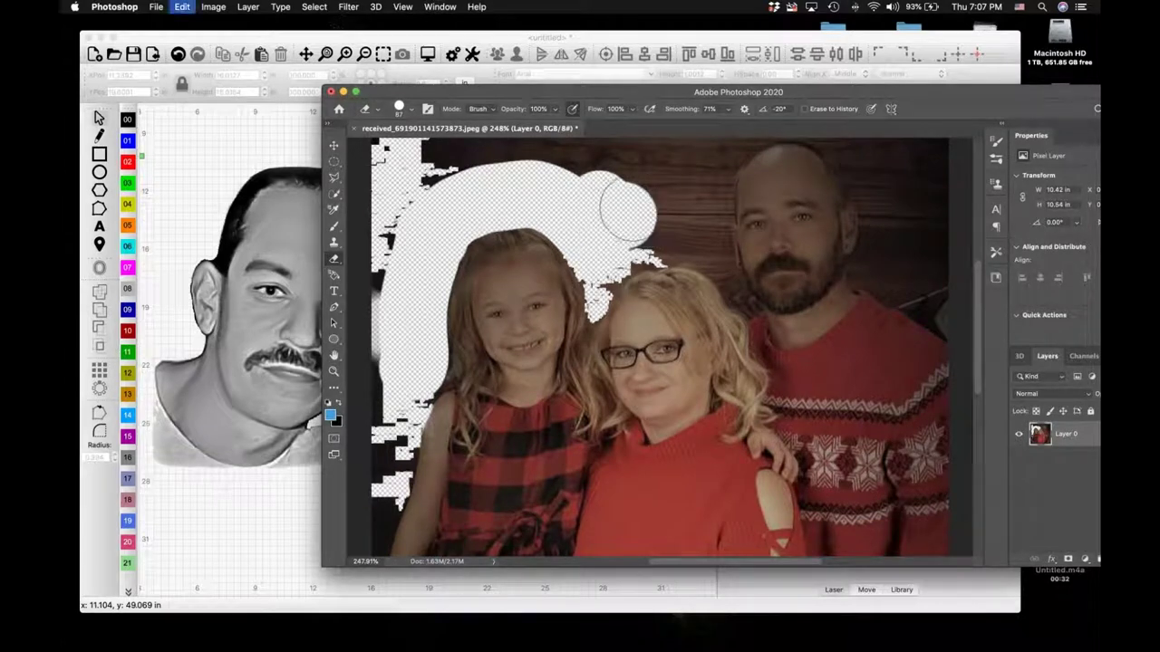
pyautogui.press('super+z')
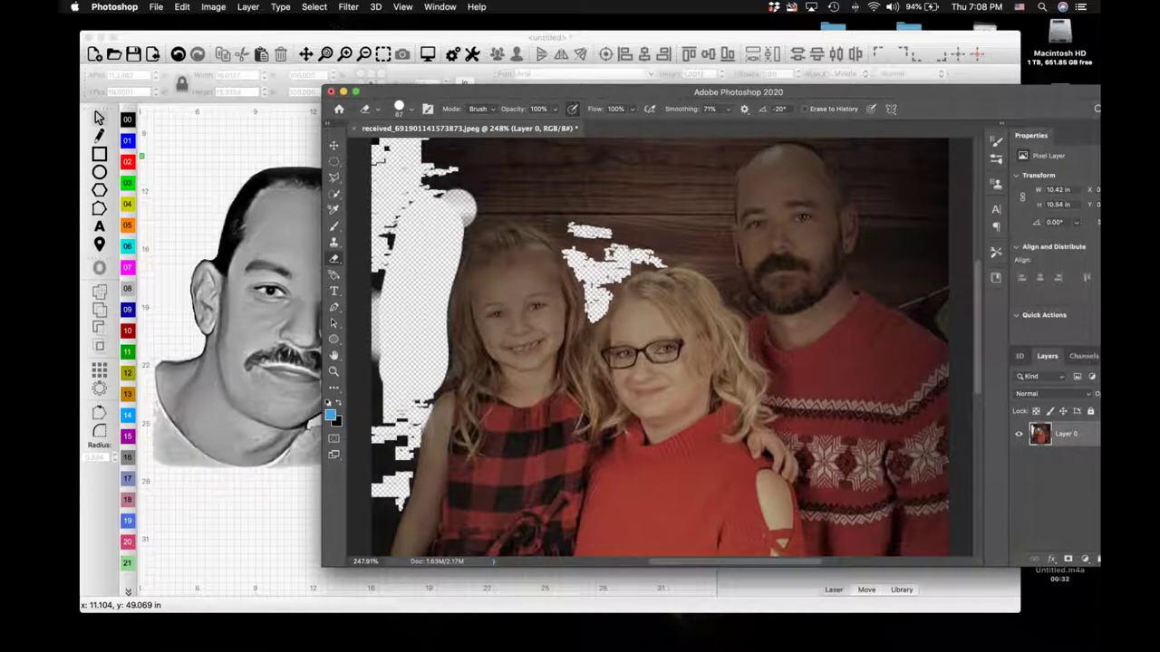
pyautogui.click(182, 7)
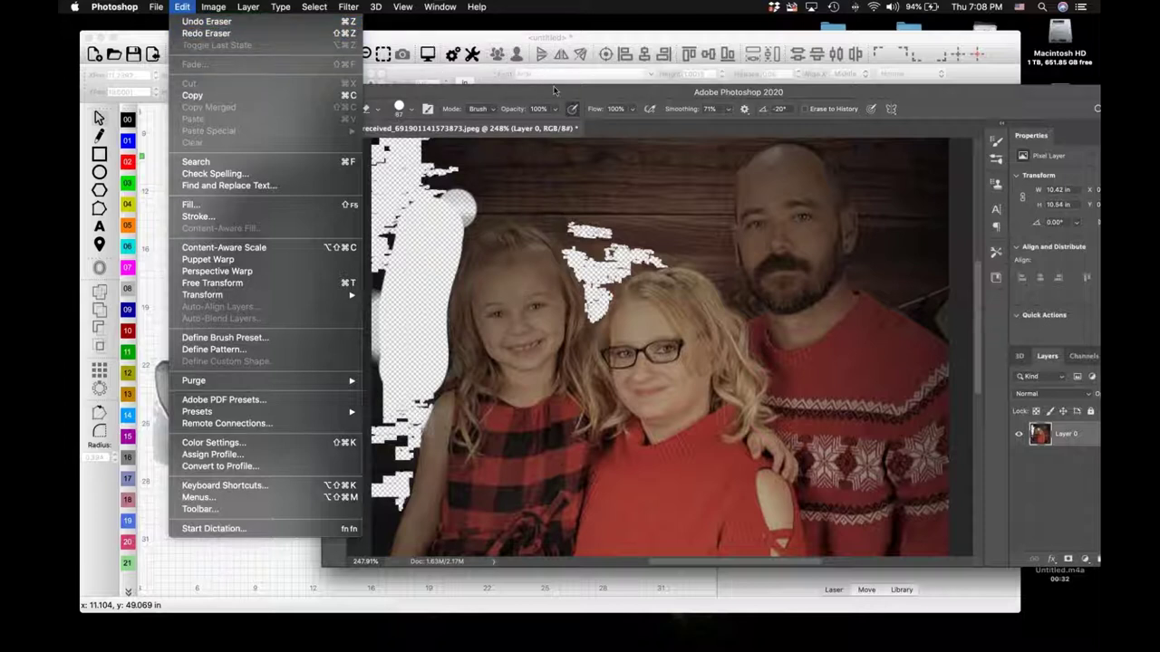
pyautogui.click(494, 95)
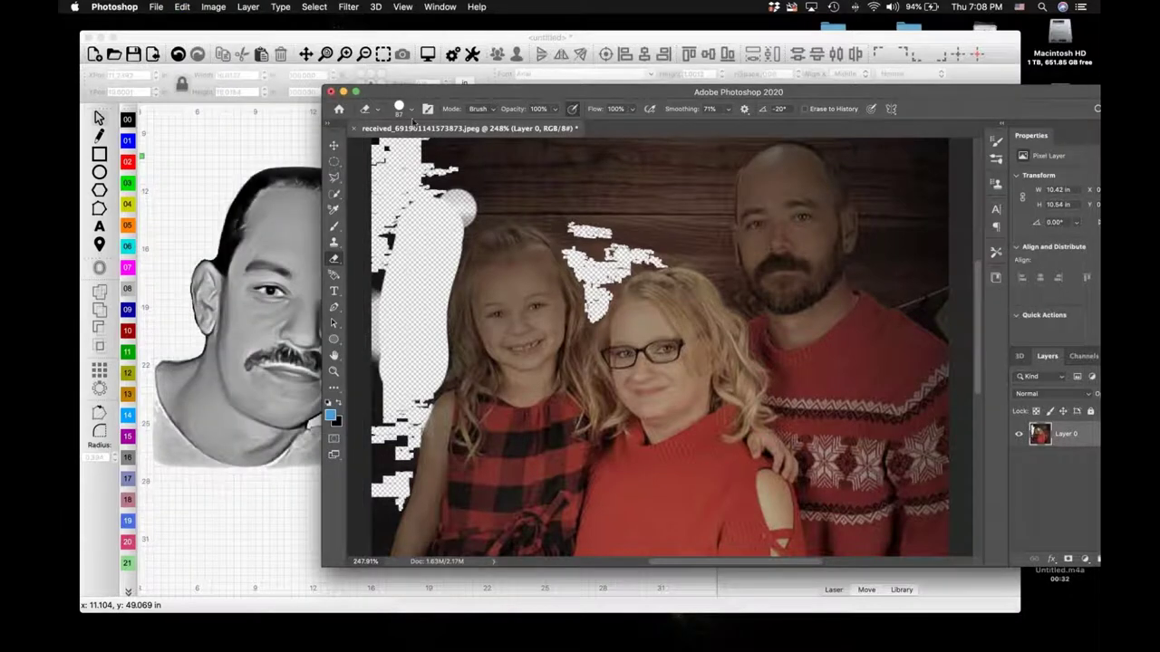
# Step: Close the family photo without saving its changes
pyautogui.moveTo(365, 95); pyautogui.dragTo(275, 83)
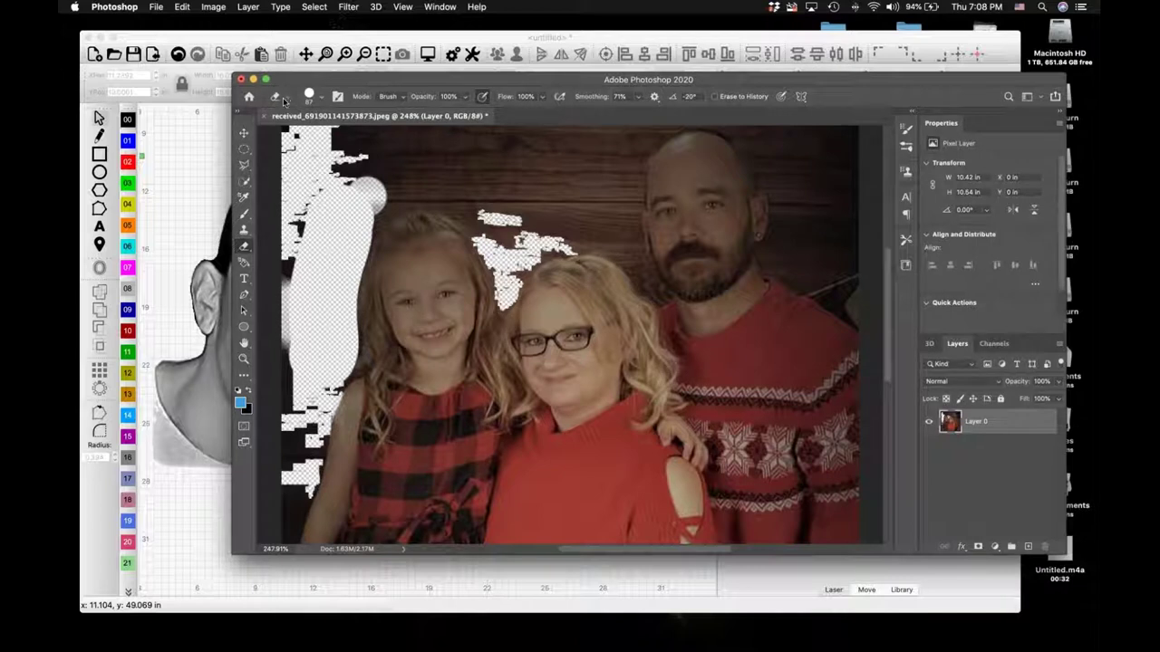
pyautogui.click(240, 80)
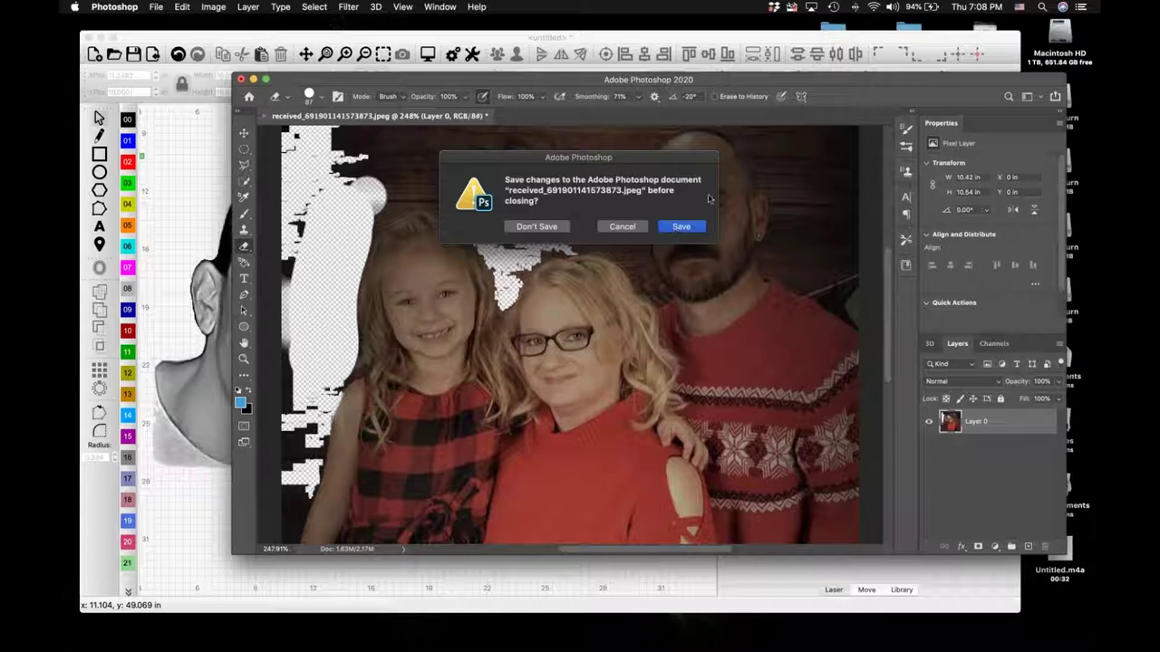
pyautogui.click(622, 227)
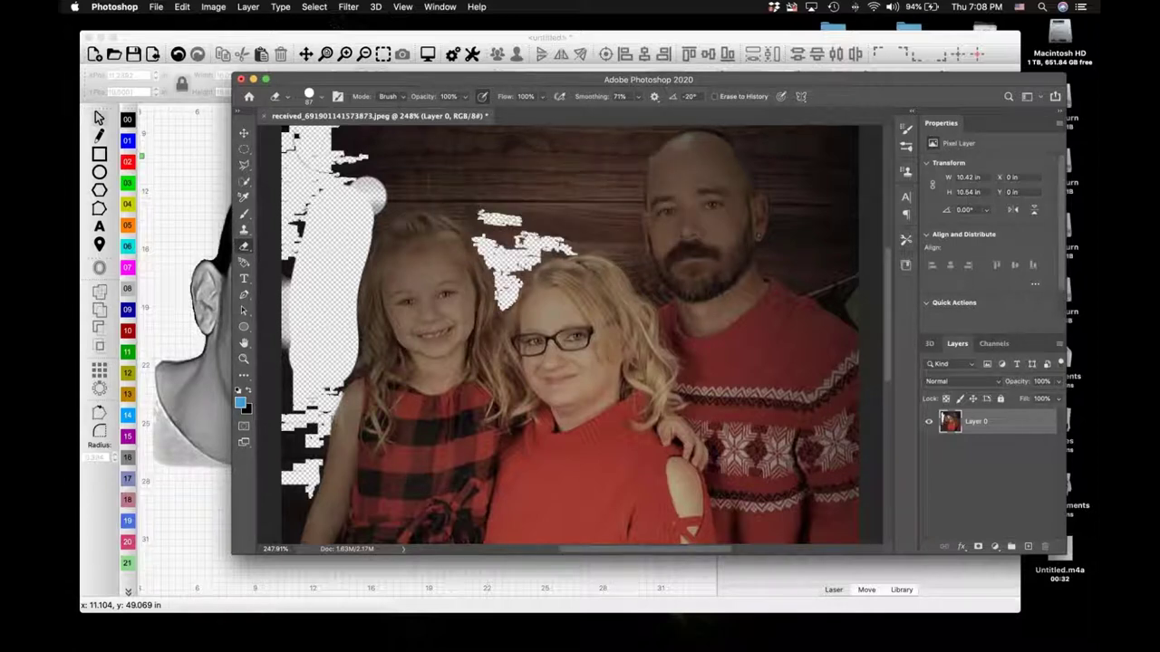
pyautogui.click(265, 116)
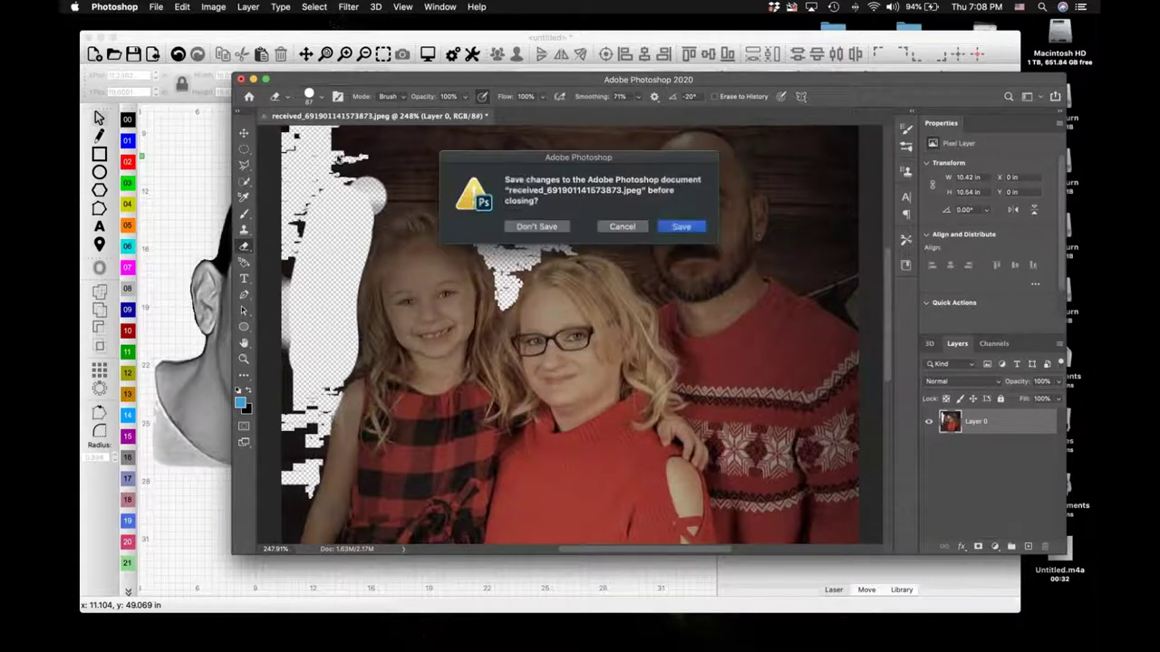
pyautogui.click(544, 227)
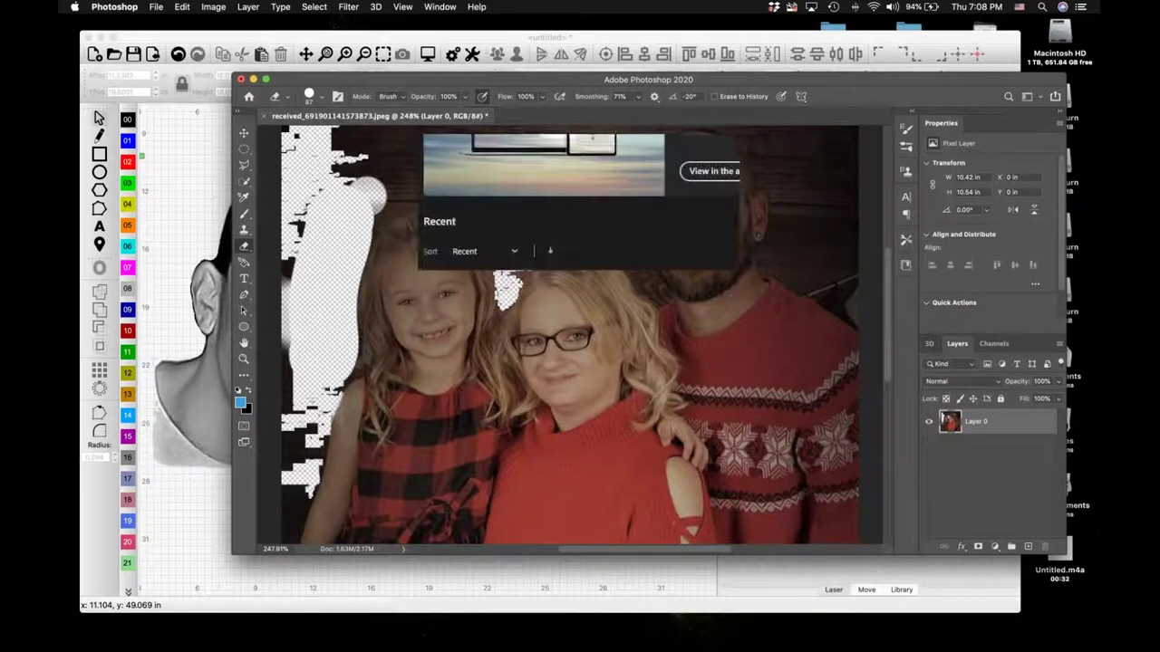
# Step: Open me and mom.jpg from the recent files
pyautogui.scroll(-3, 616, 408)
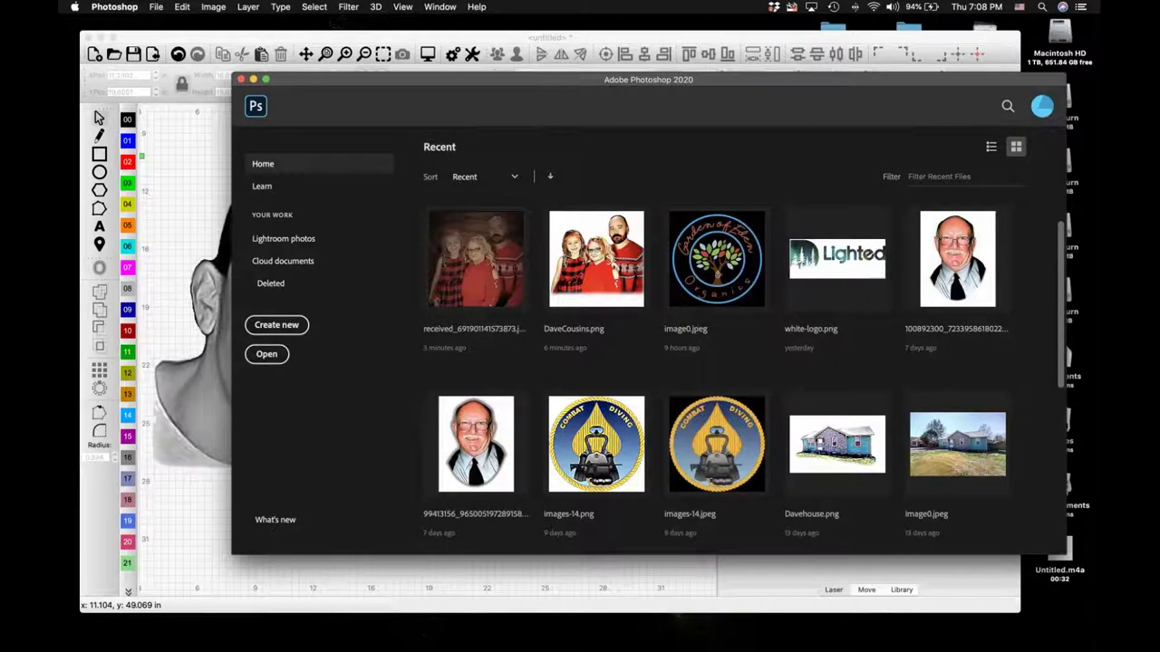
pyautogui.scroll(-10, 616, 408)
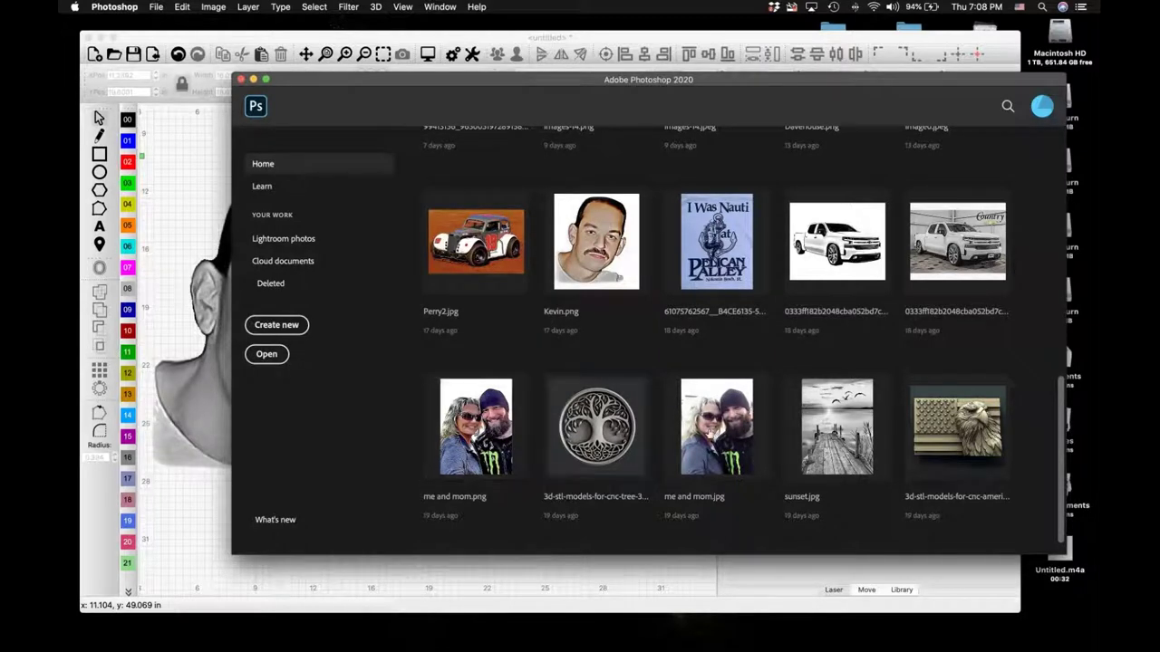
pyautogui.click(733, 437)
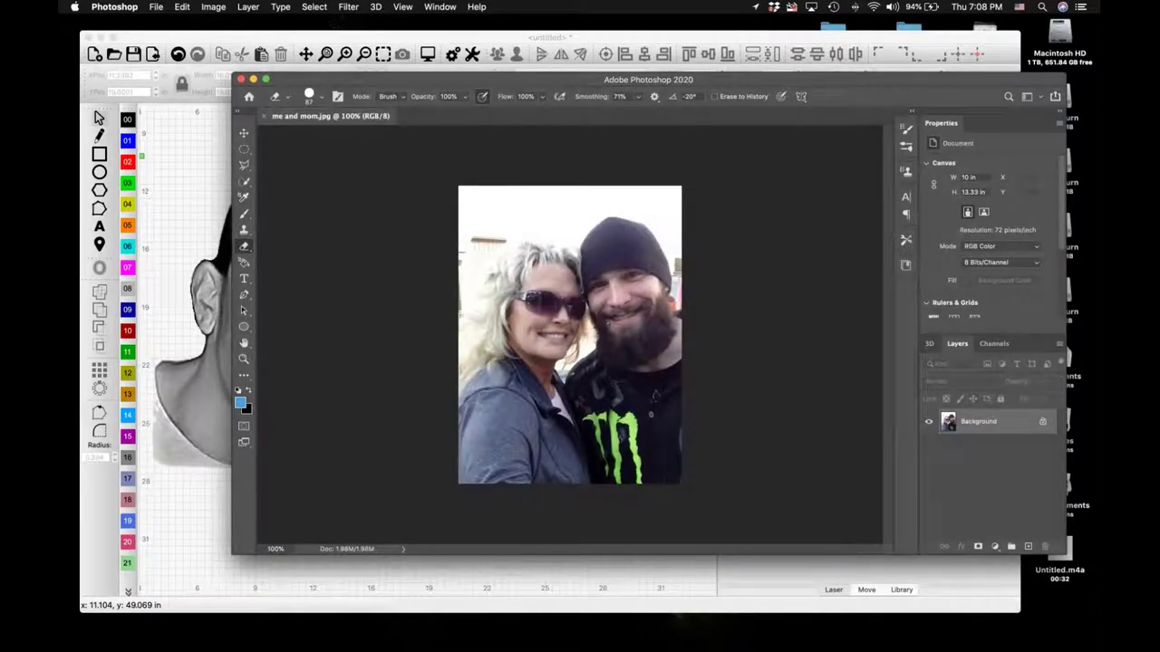
# Step: Start an Unsharp Mask on the couple's photo with amount 500%, radius 7.9 pixels and threshold 35 levels
pyautogui.scroll(3, 569, 335)
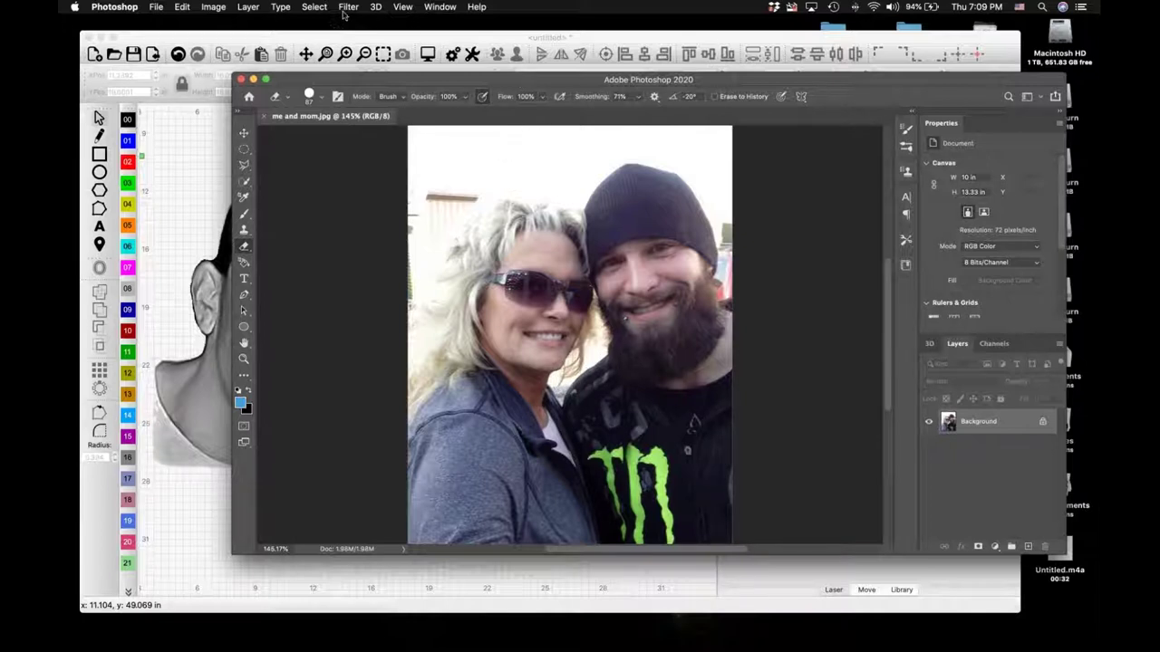
pyautogui.click(348, 7)
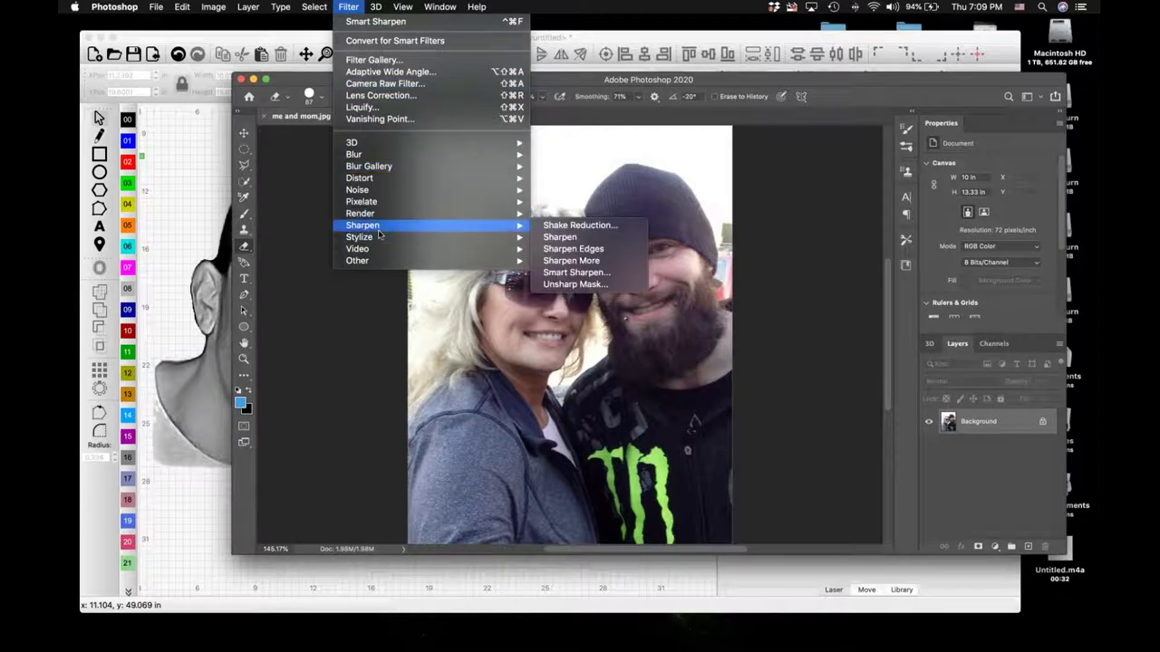
pyautogui.moveTo(382, 231)
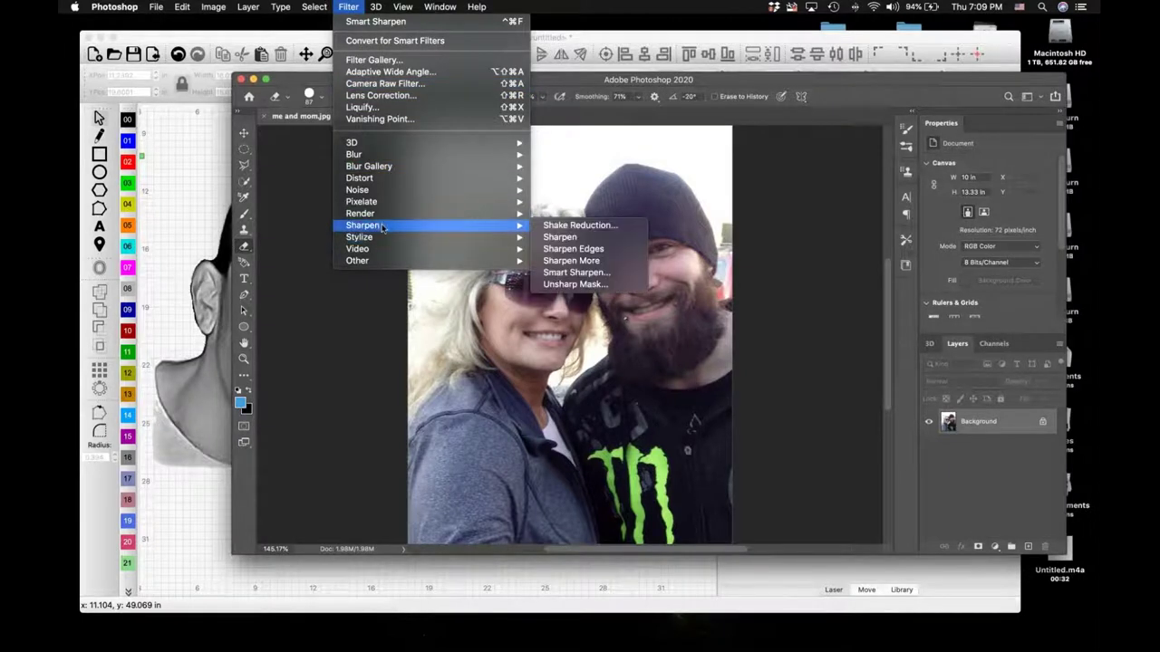
pyautogui.click(574, 285)
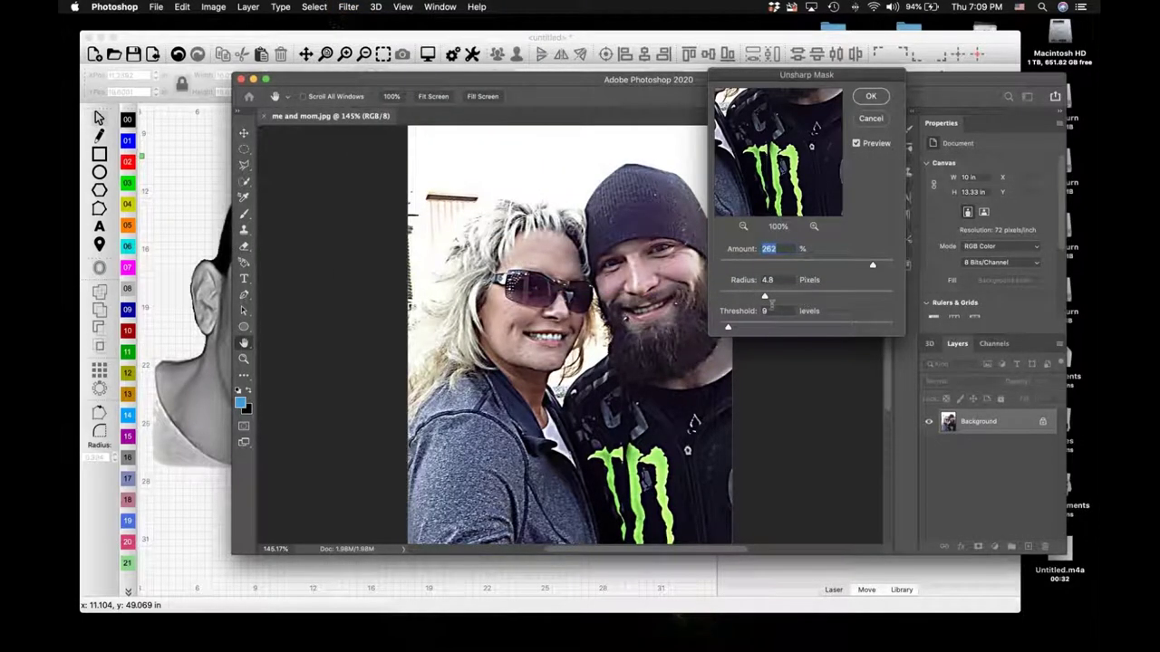
pyautogui.moveTo(766, 298)
pyautogui.mouseDown()
pyautogui.moveTo(808, 302)
pyautogui.moveTo(779, 299)
pyautogui.mouseUp()
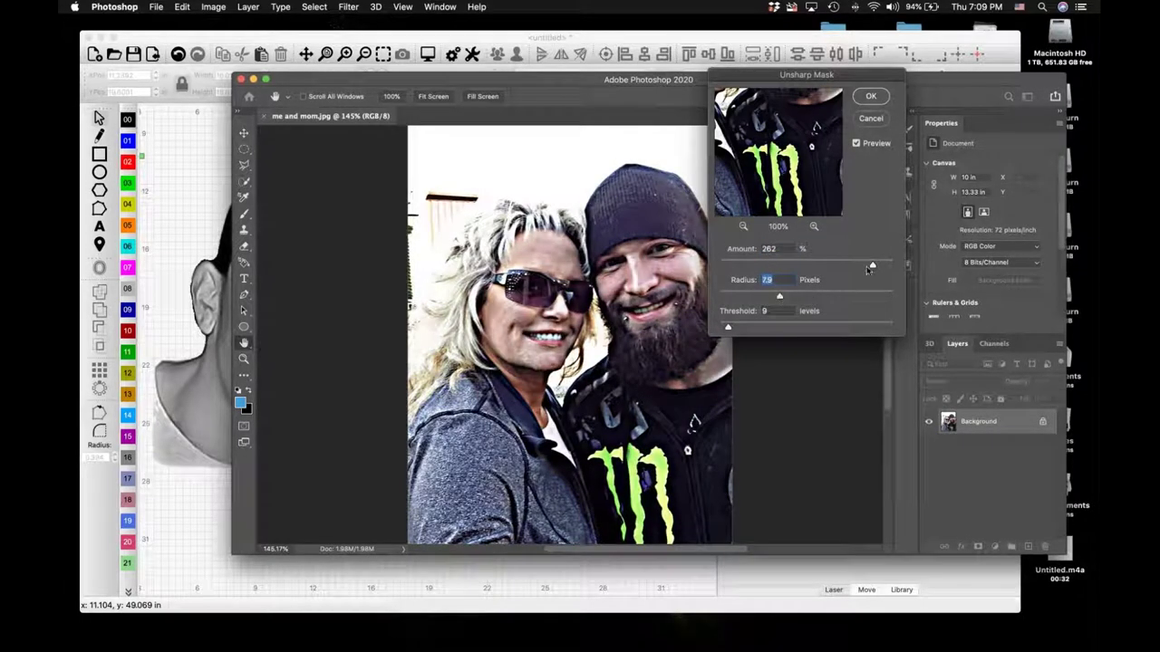
pyautogui.moveTo(872, 267)
pyautogui.mouseDown()
pyautogui.moveTo(732, 268)
pyautogui.moveTo(892, 269)
pyautogui.mouseUp()
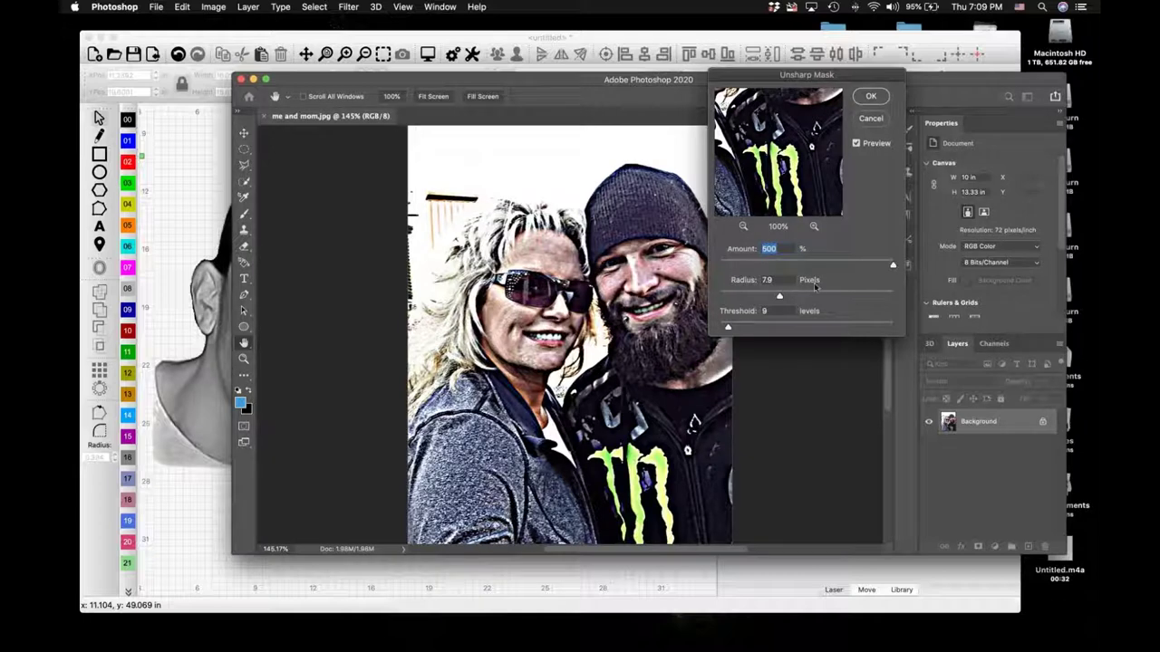
pyautogui.moveTo(729, 328)
pyautogui.mouseDown()
pyautogui.moveTo(761, 330)
pyautogui.moveTo(752, 326)
pyautogui.mouseUp()
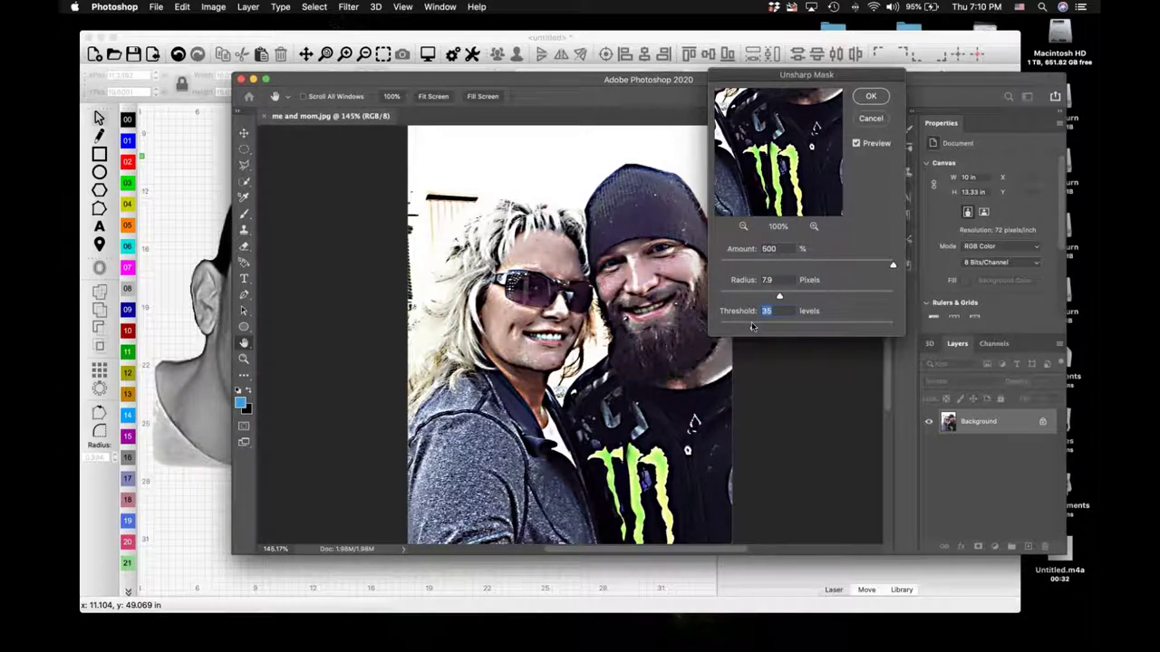
# Step: Adjust the Unsharp Mask to threshold 36 levels, radius 6.3 pixels and amount 401%, and apply it
pyautogui.moveTo(752, 327)
pyautogui.mouseDown()
pyautogui.moveTo(768, 331)
pyautogui.moveTo(753, 328)
pyautogui.mouseUp()
pyautogui.moveTo(779, 297)
pyautogui.mouseDown()
pyautogui.moveTo(796, 299)
pyautogui.moveTo(772, 299)
pyautogui.mouseUp()
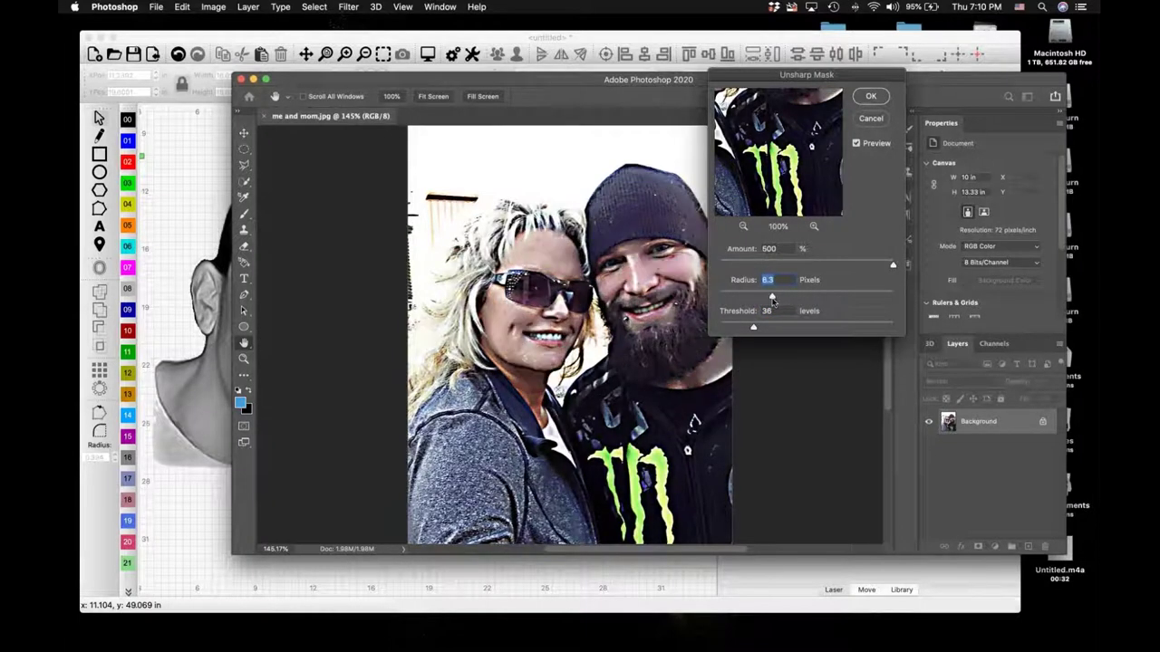
pyautogui.moveTo(893, 265); pyautogui.dragTo(887, 265)
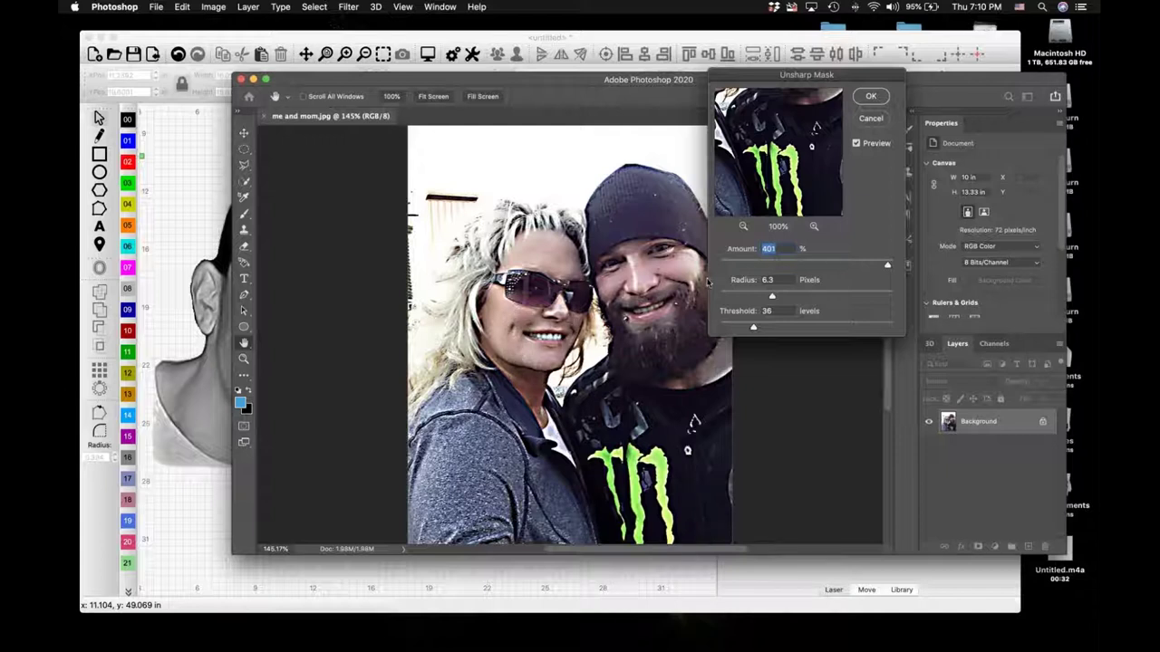
pyautogui.click(871, 97)
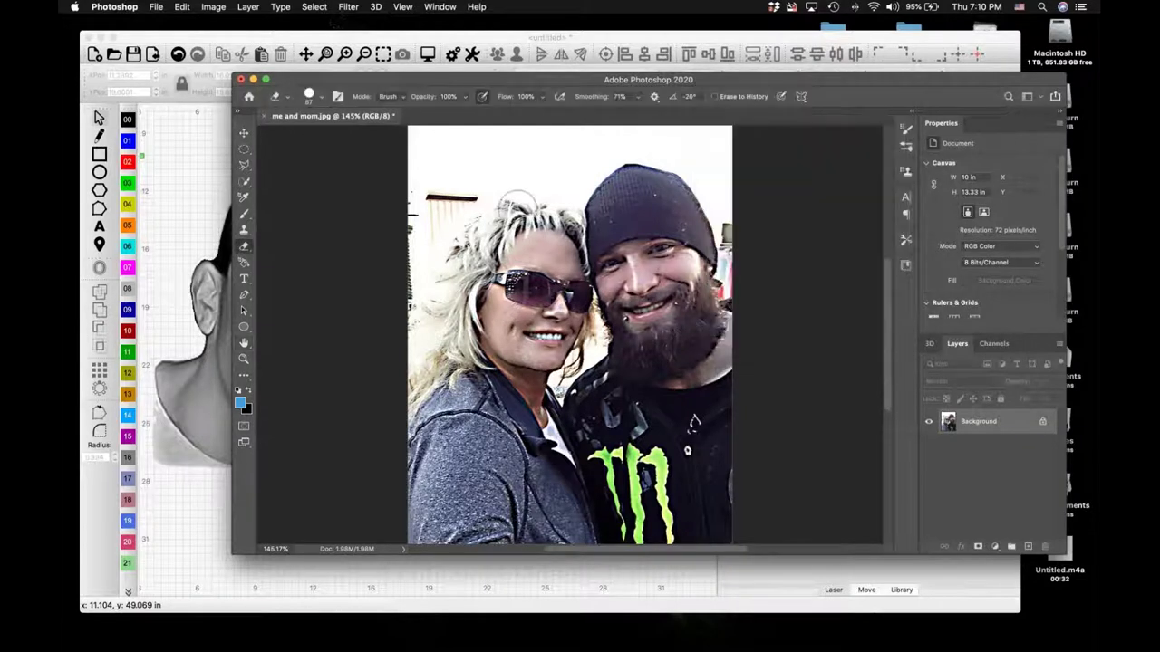
# Step: Try erasing the building remnant beside the woman's hair with the 87 px Eraser, and undo the stroke
pyautogui.moveTo(450, 197); pyautogui.dragTo(450, 181)
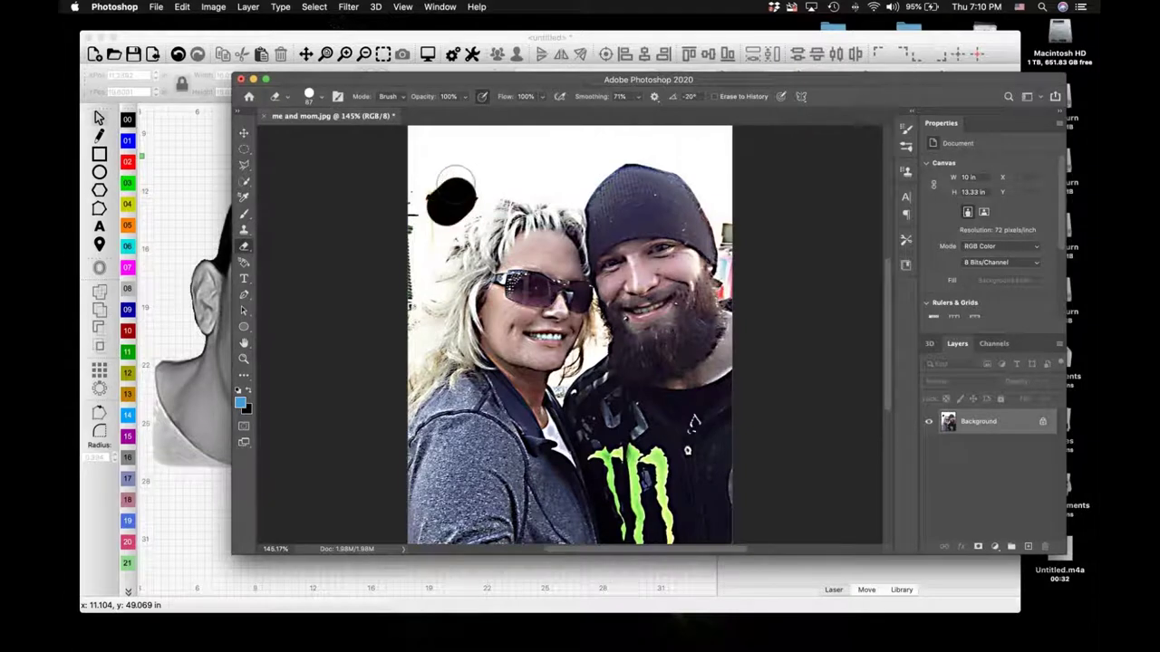
pyautogui.press('super+z')
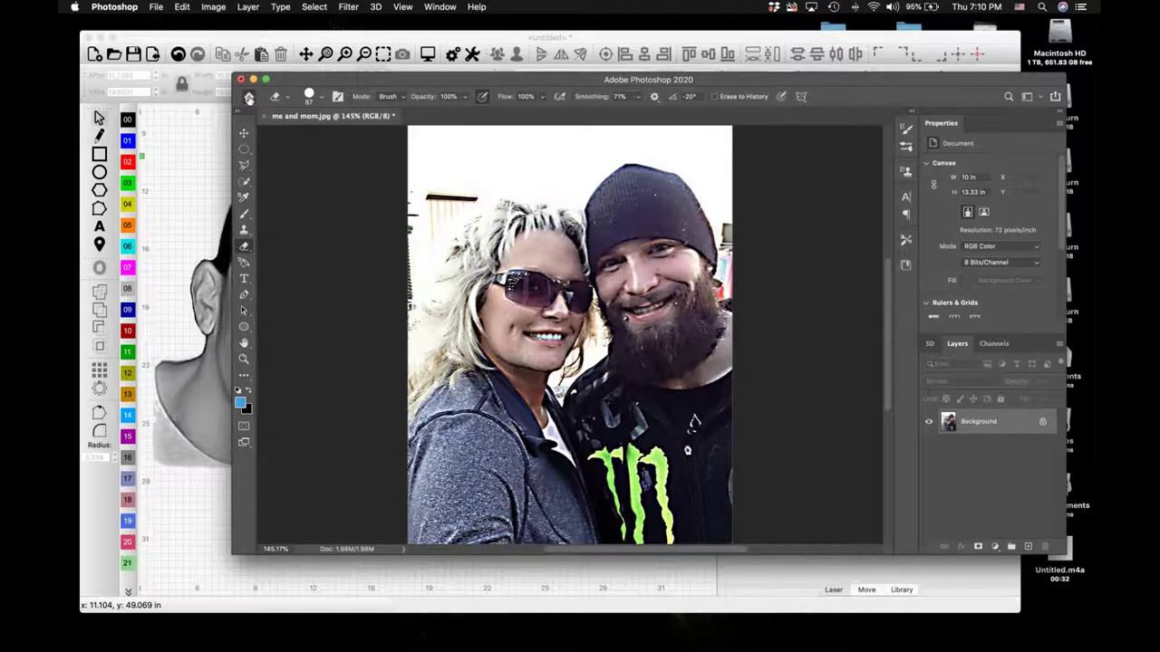
# Step: Open me and mom.png from the recent files and examine the finished cut-out and sharpening around the hair and faces
pyautogui.click(249, 96)
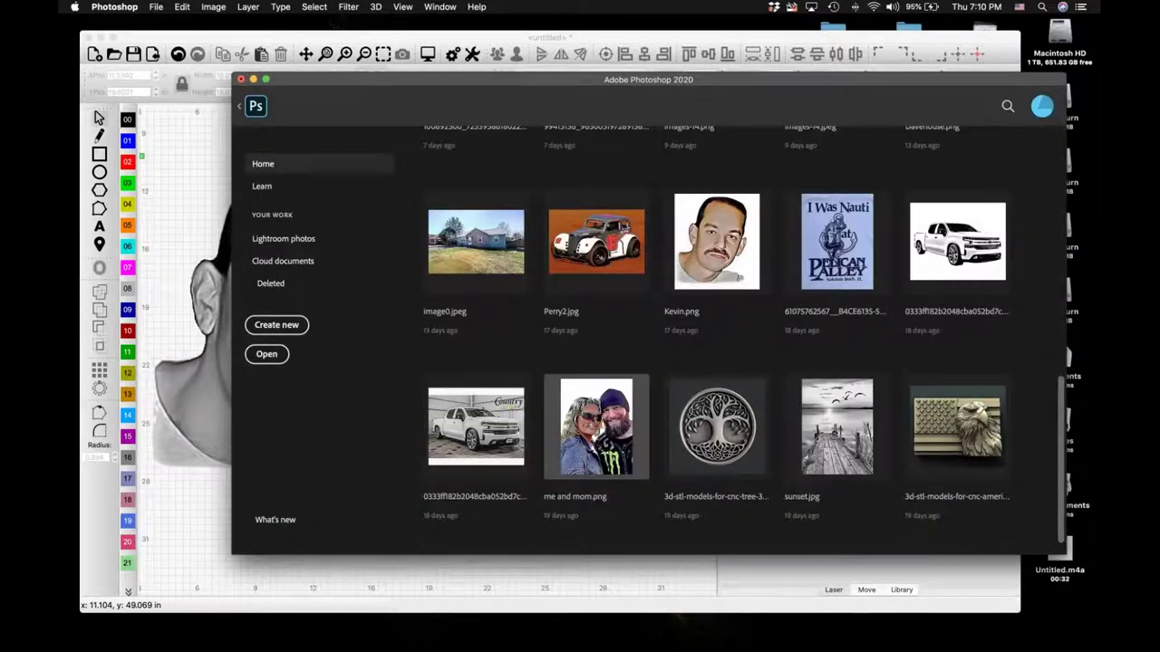
pyautogui.click(596, 426)
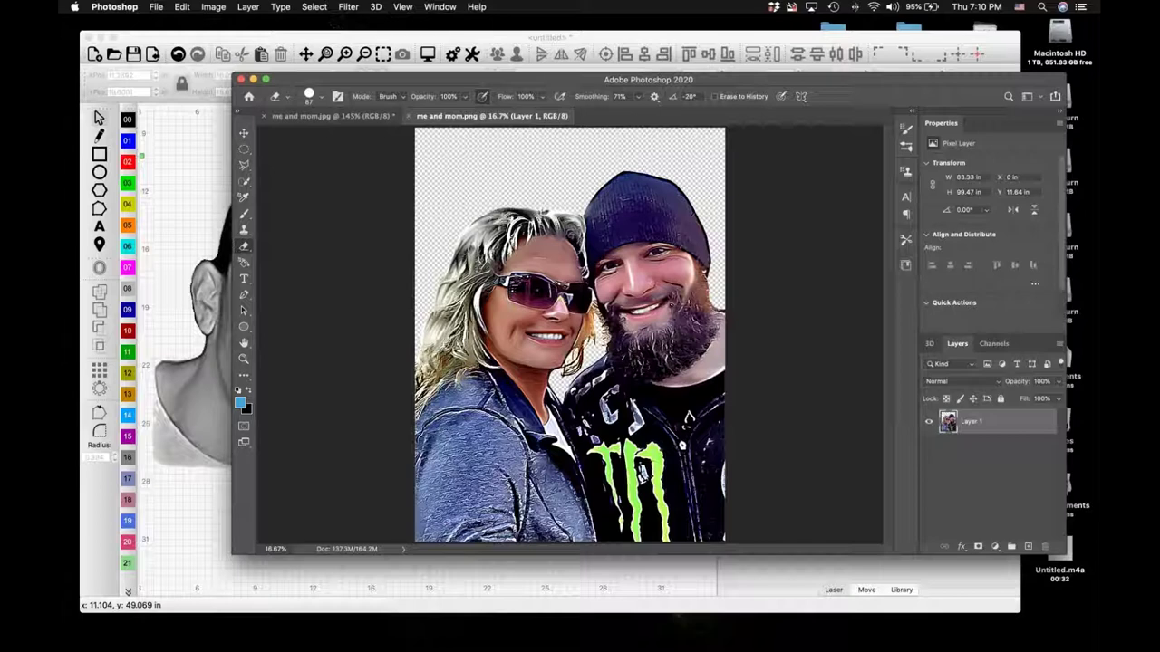
pyautogui.scroll(3, 569, 335)
pyautogui.scroll(3, 570, 332)
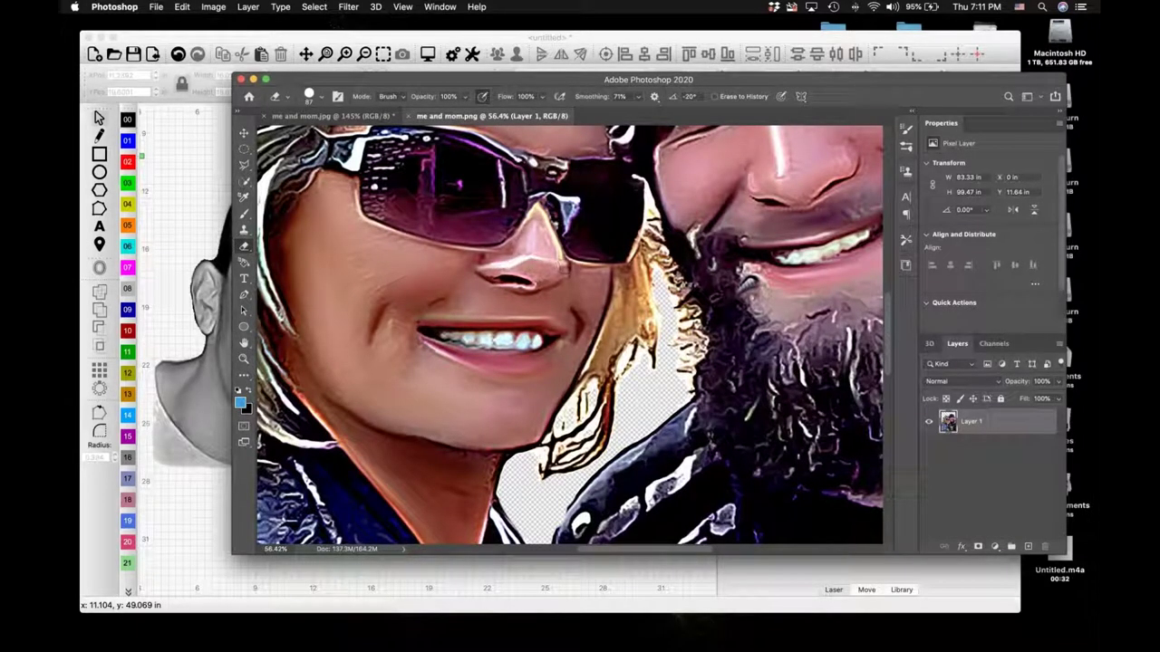
pyautogui.scroll(-1, 499, 267)
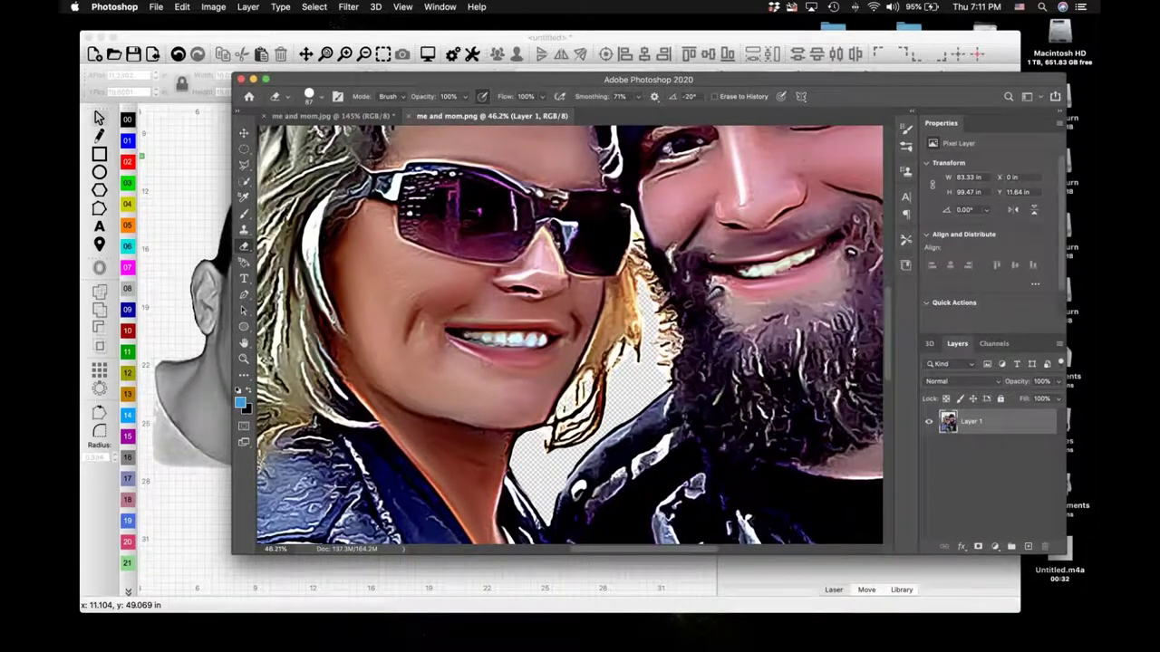
pyautogui.scroll(-2, 561, 328)
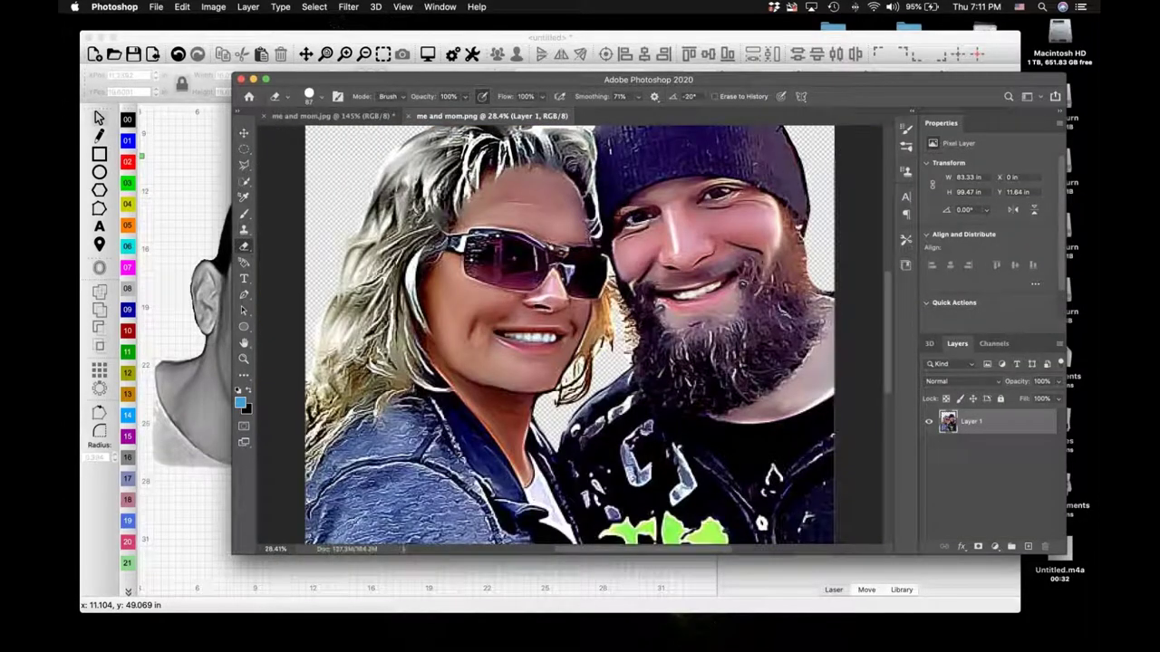
pyautogui.scroll(-2, 561, 328)
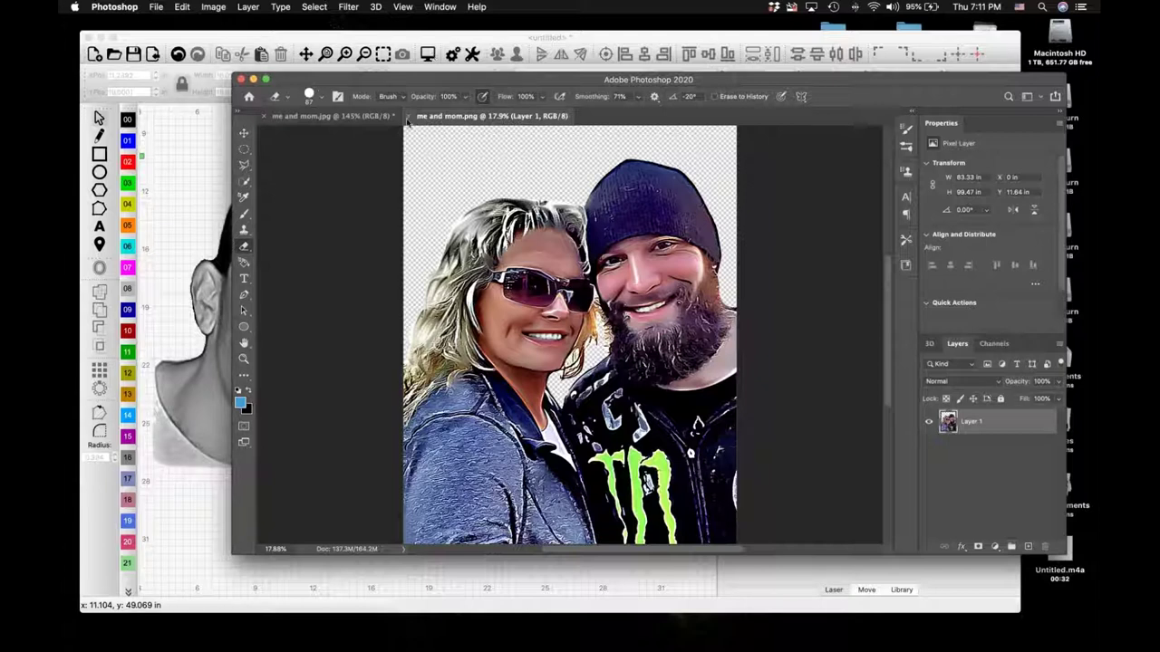
pyautogui.moveTo(471, 87); pyautogui.dragTo(613, 127)
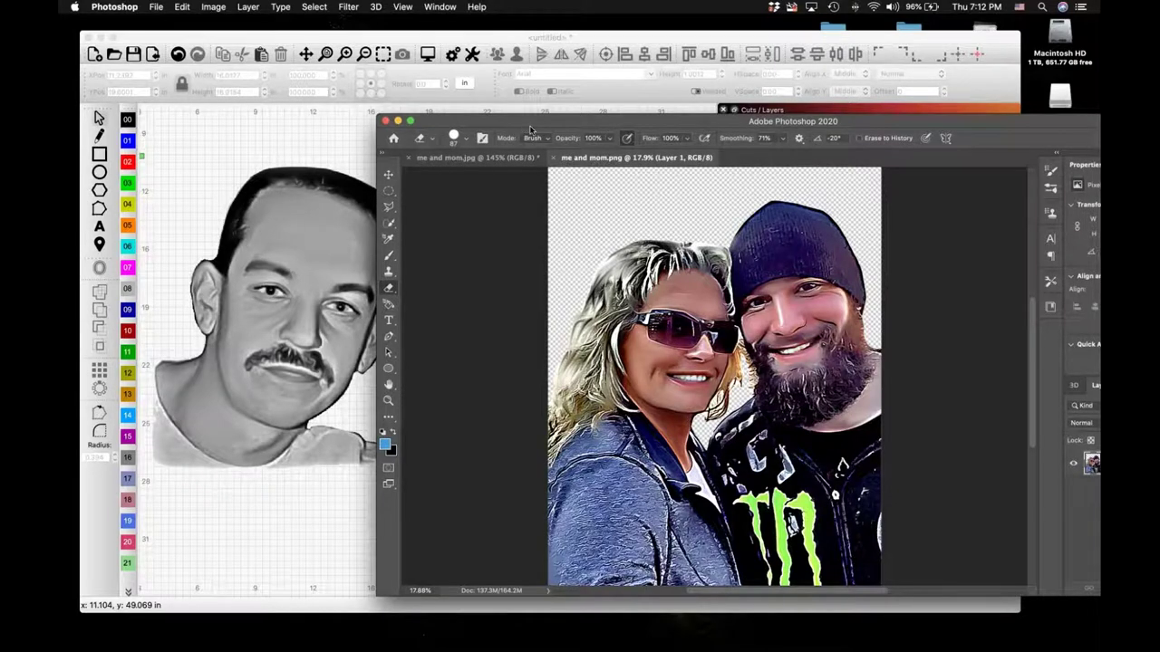
pyautogui.moveTo(530, 129); pyautogui.dragTo(366, 106)
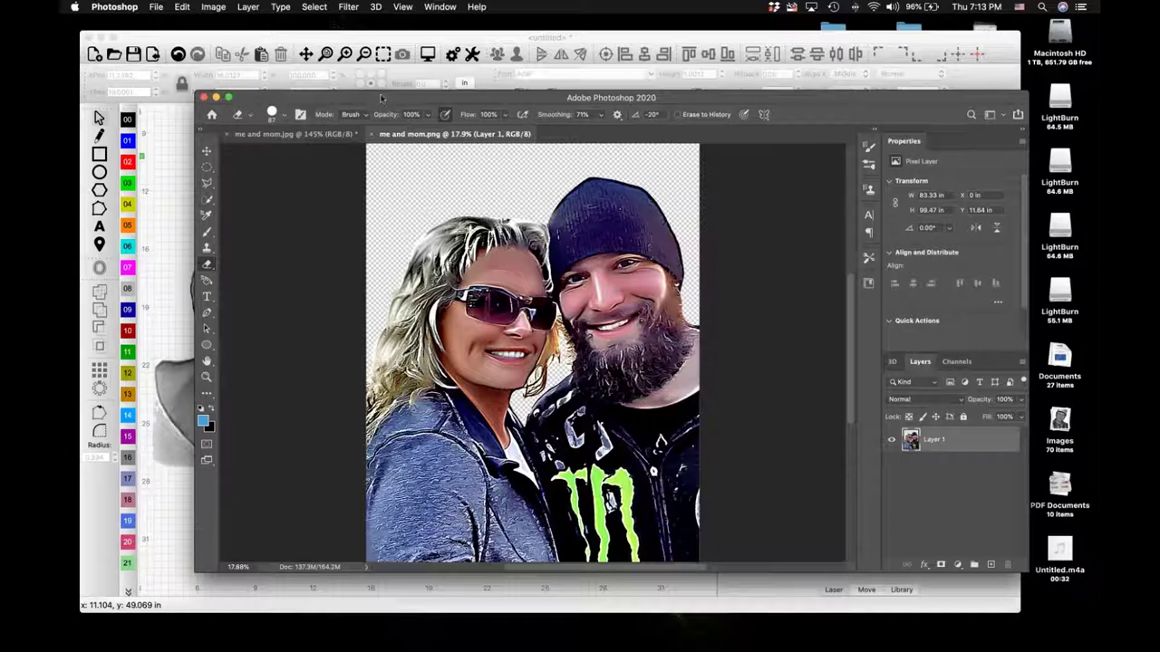
pyautogui.moveTo(383, 98); pyautogui.dragTo(455, 100)
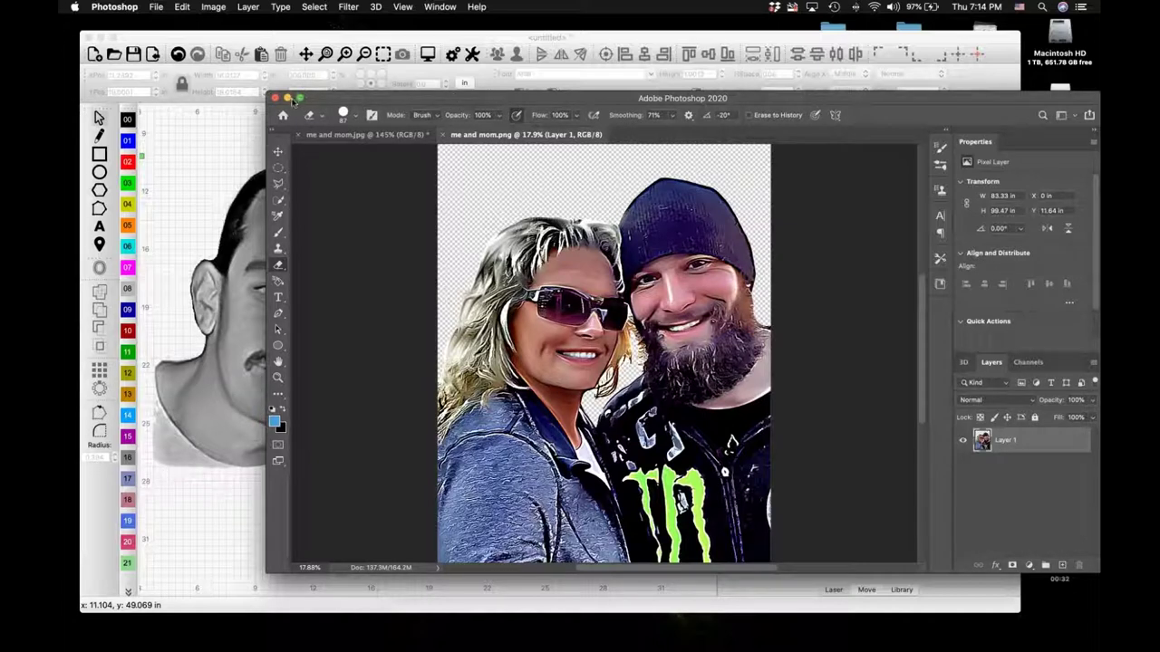
# Step: Minimize Photoshop to switch to LightBurn, and move the portrait to about X 17.86 in, Y 20.03 in
pyautogui.click(287, 97)
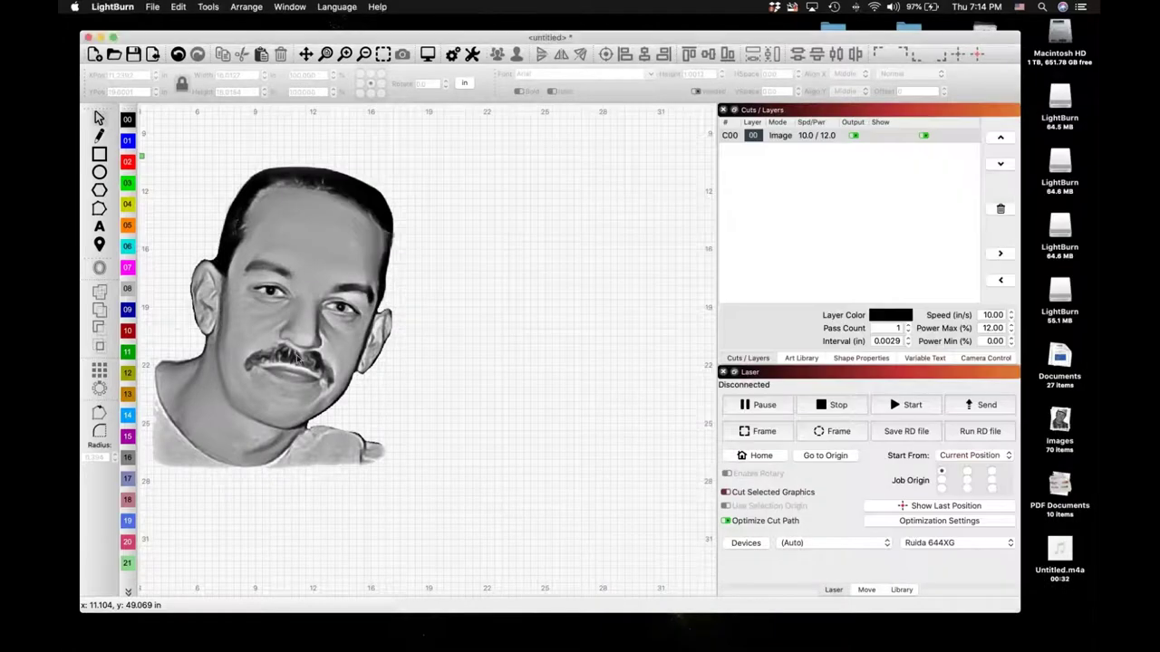
pyautogui.click(395, 325)
pyautogui.moveTo(401, 343); pyautogui.dragTo(407, 343)
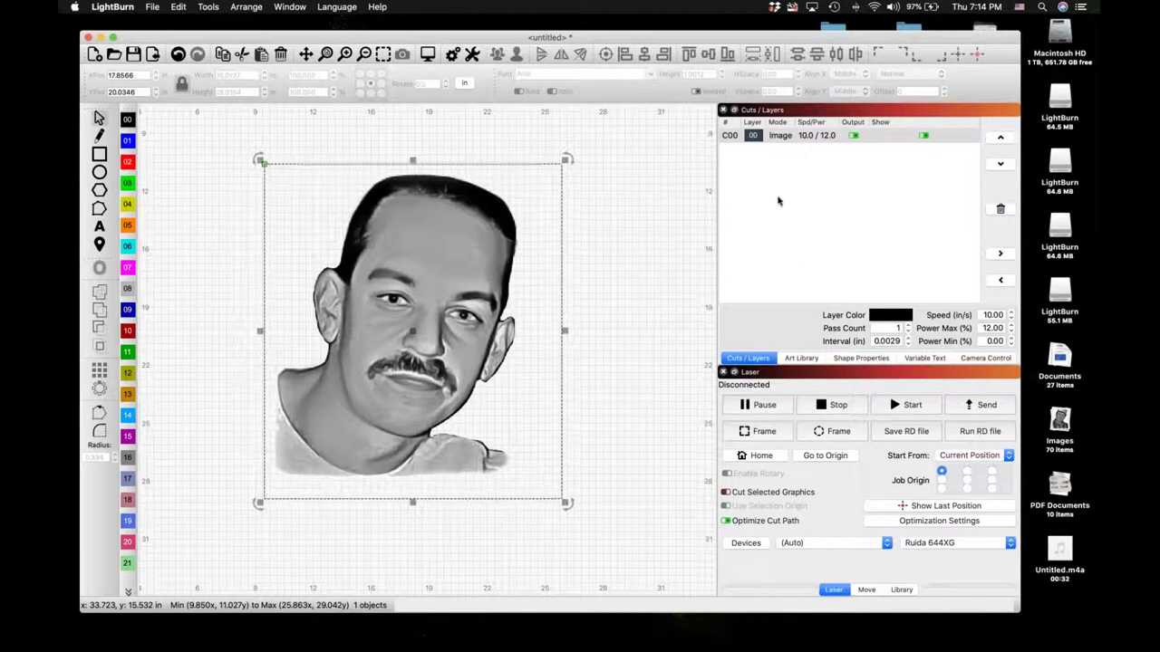
# Step: Set the image mode of layer C00 to Threshold in its cut settings and apply
pyautogui.doubleClick(788, 137)
pyautogui.click(679, 273)
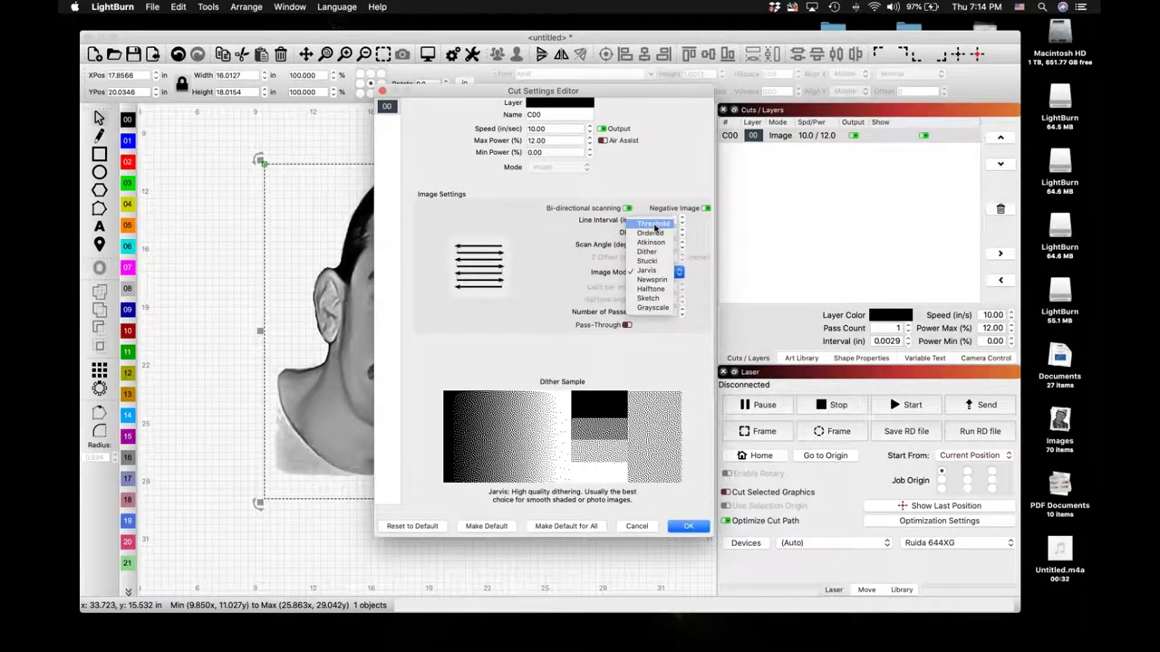
pyautogui.click(655, 225)
pyautogui.click(679, 273)
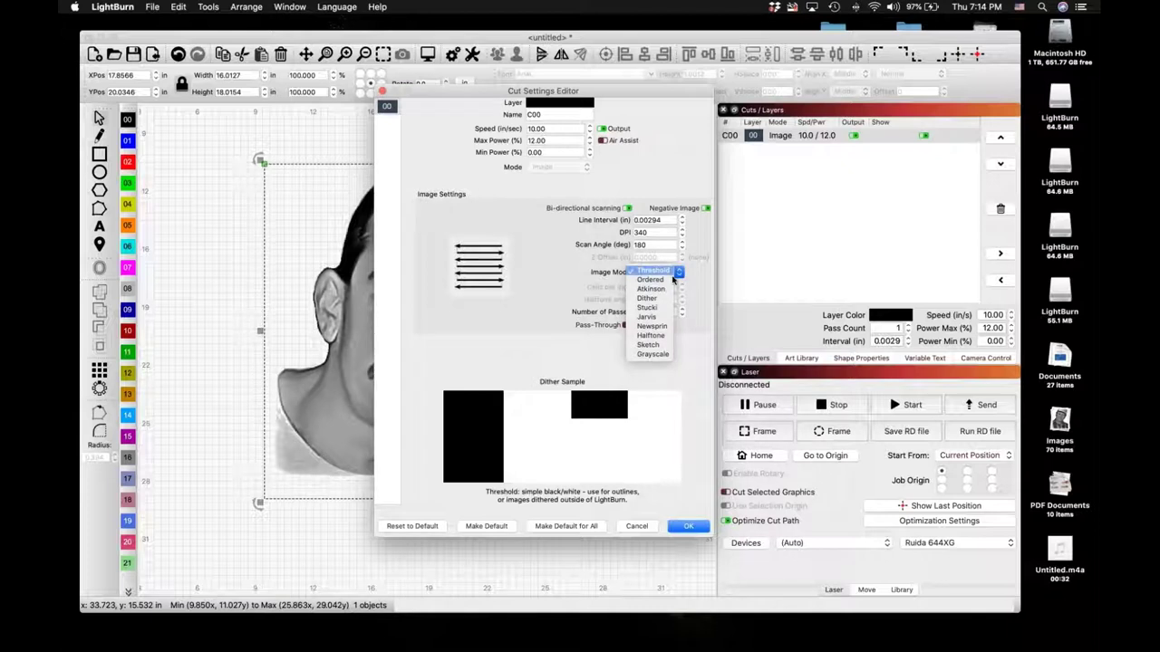
pyautogui.click(693, 525)
pyautogui.click(688, 526)
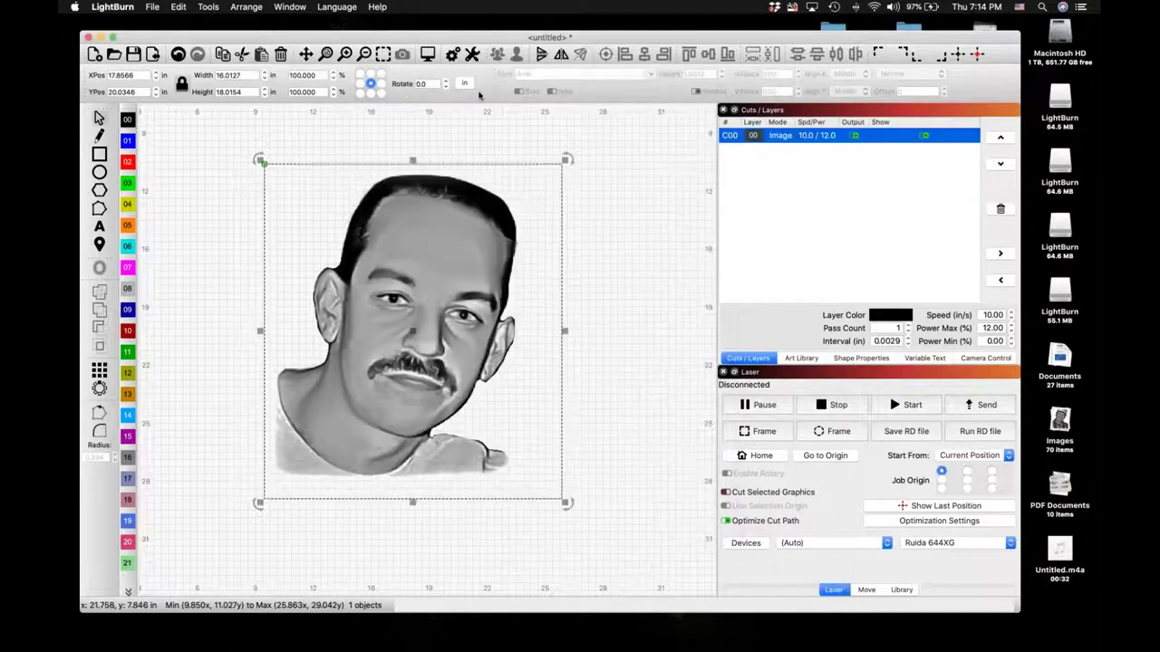
# Step: Preview the portrait's Threshold engraving, examine the face, and close the preview
pyautogui.hotkey('alt', 'p')
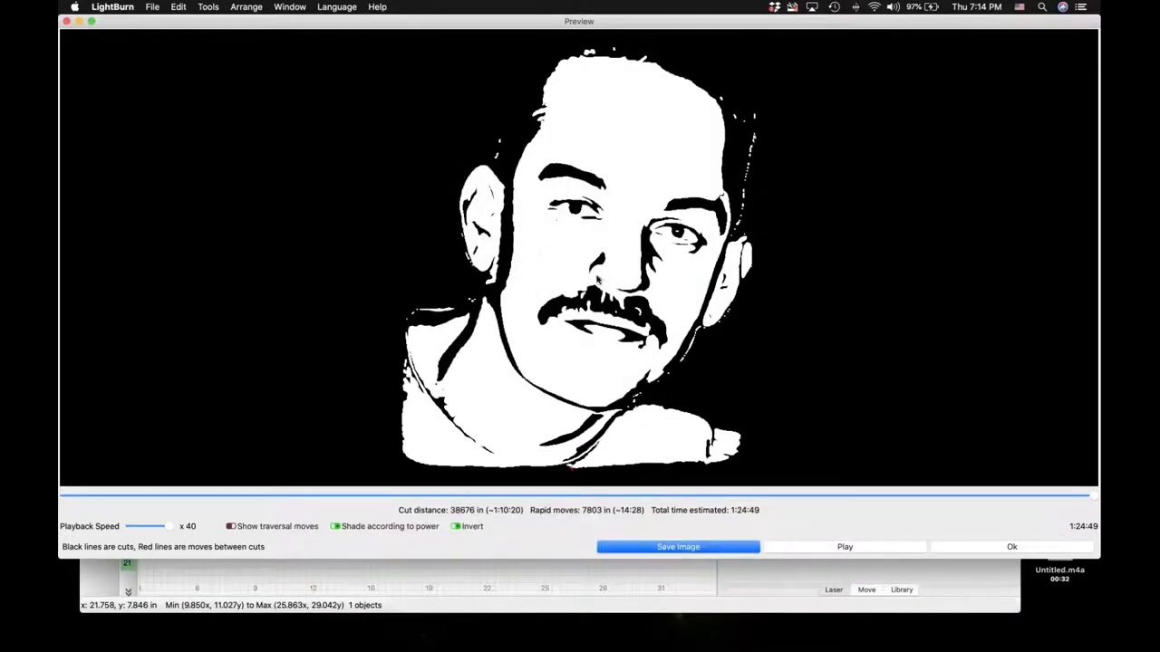
pyautogui.scroll(1, 598, 282)
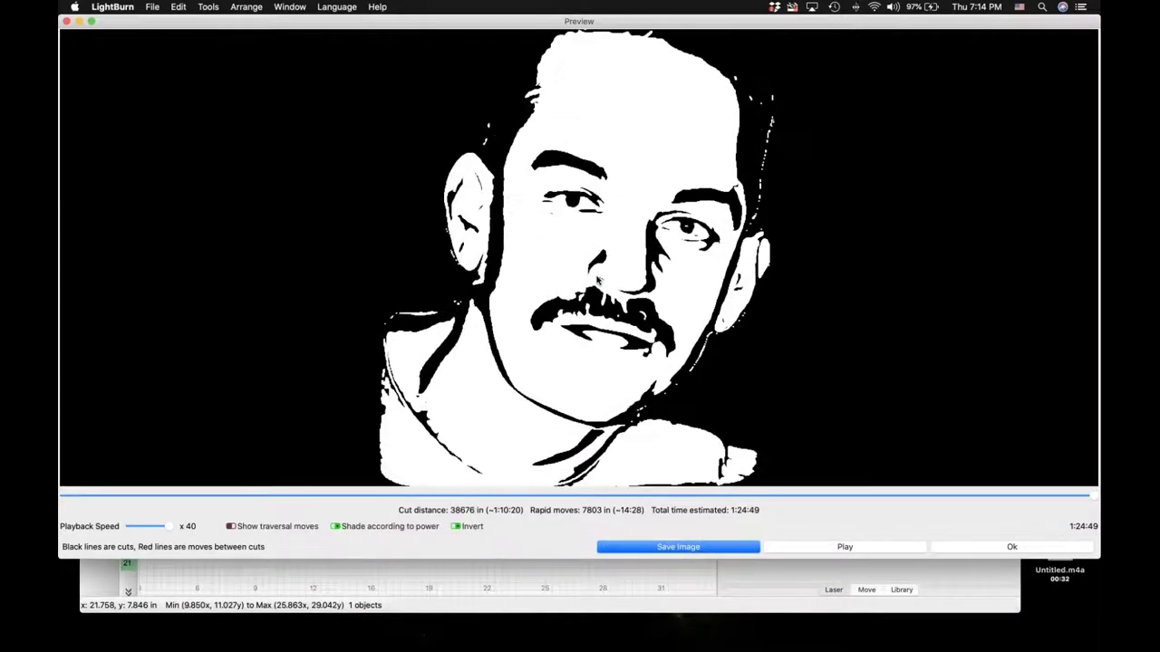
pyautogui.click(980, 547)
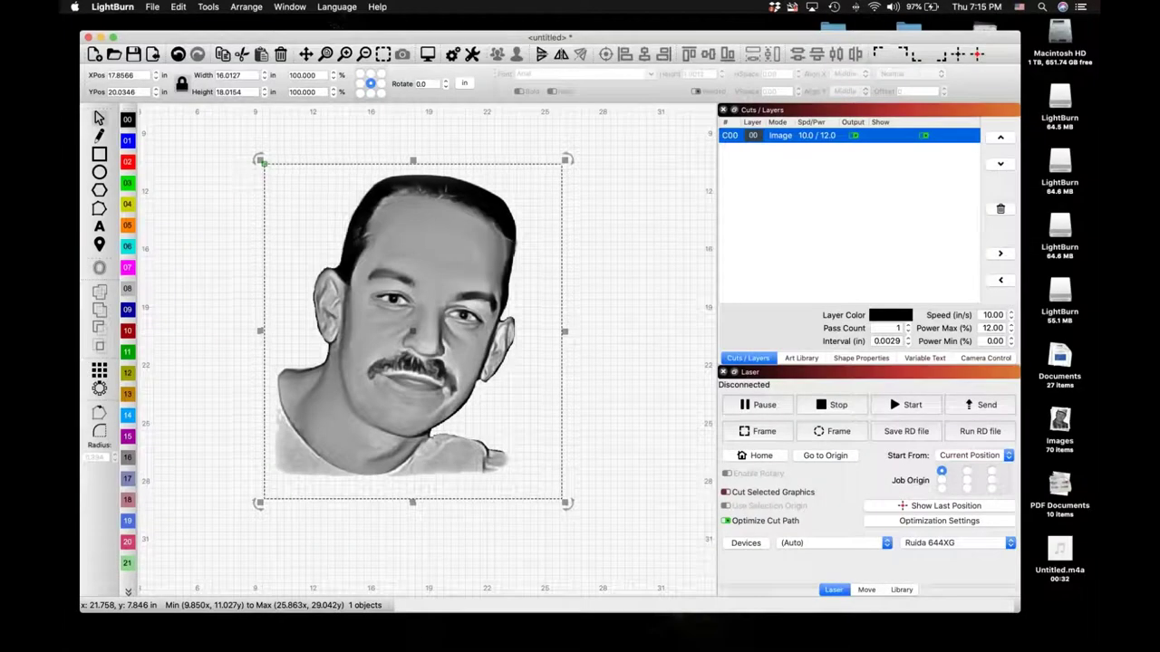
# Step: Turn off Negative Image for layer C00, set its image mode to Ordered, and apply the cut settings
pyautogui.doubleClick(824, 138)
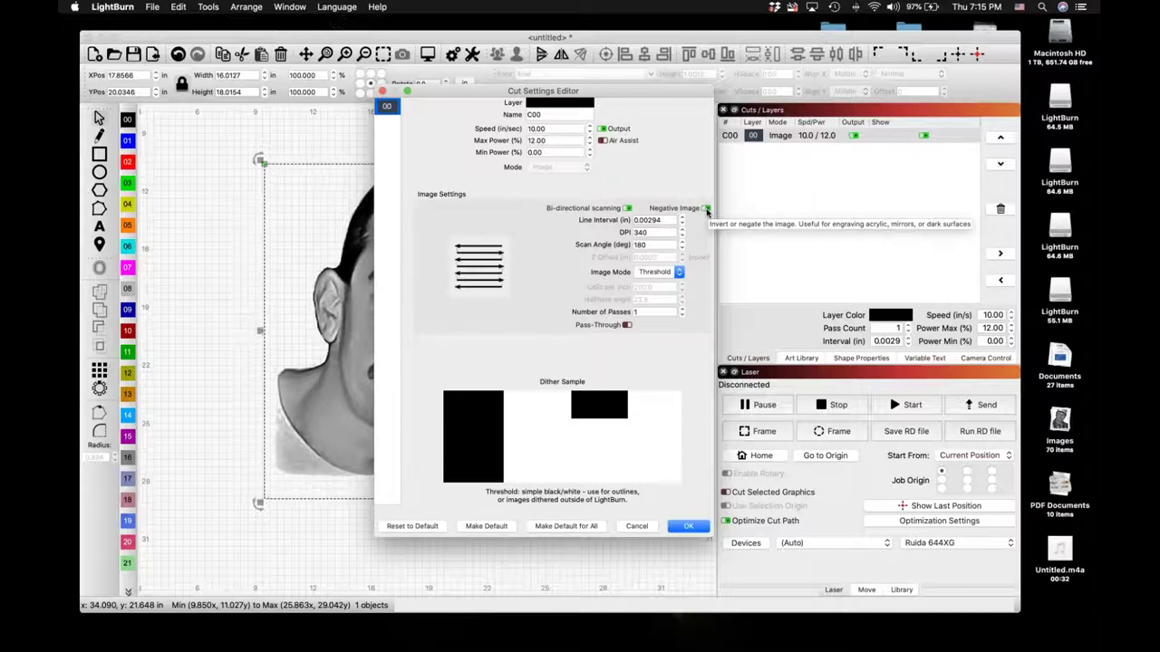
pyautogui.click(706, 209)
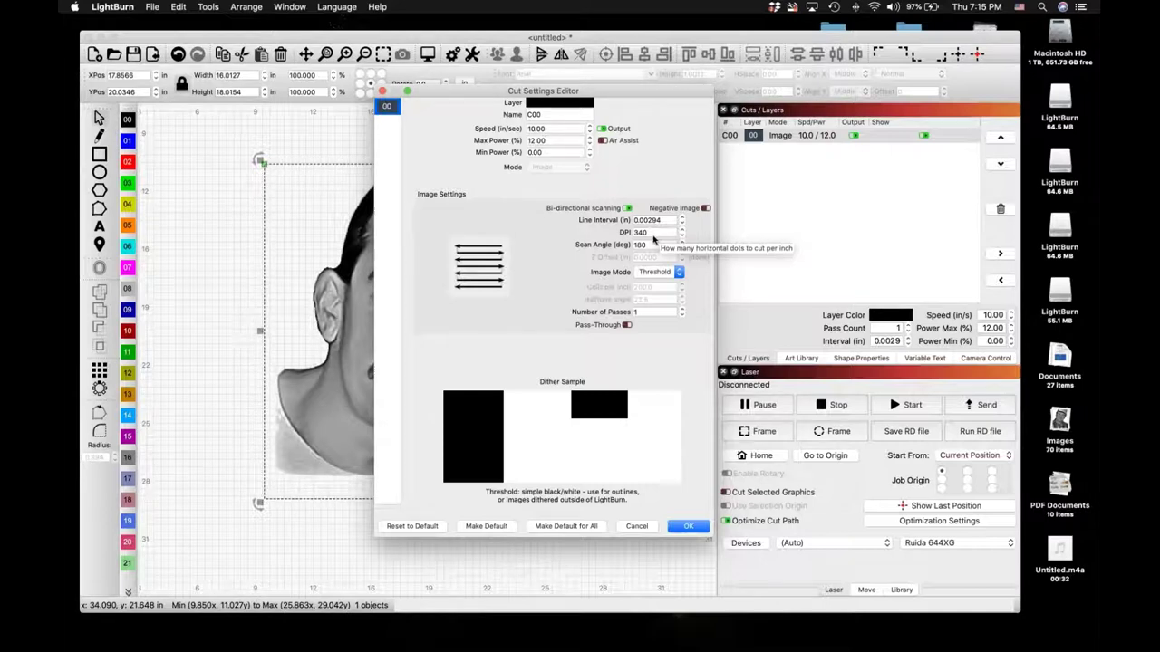
pyautogui.click(705, 209)
pyautogui.click(705, 209)
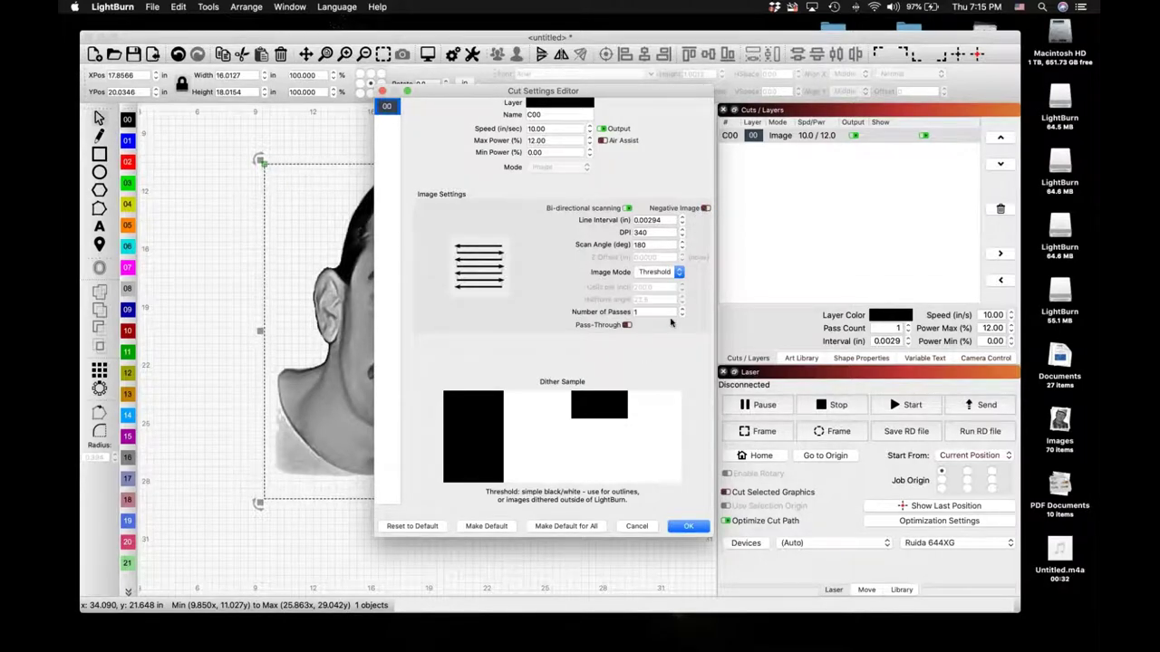
pyautogui.click(678, 273)
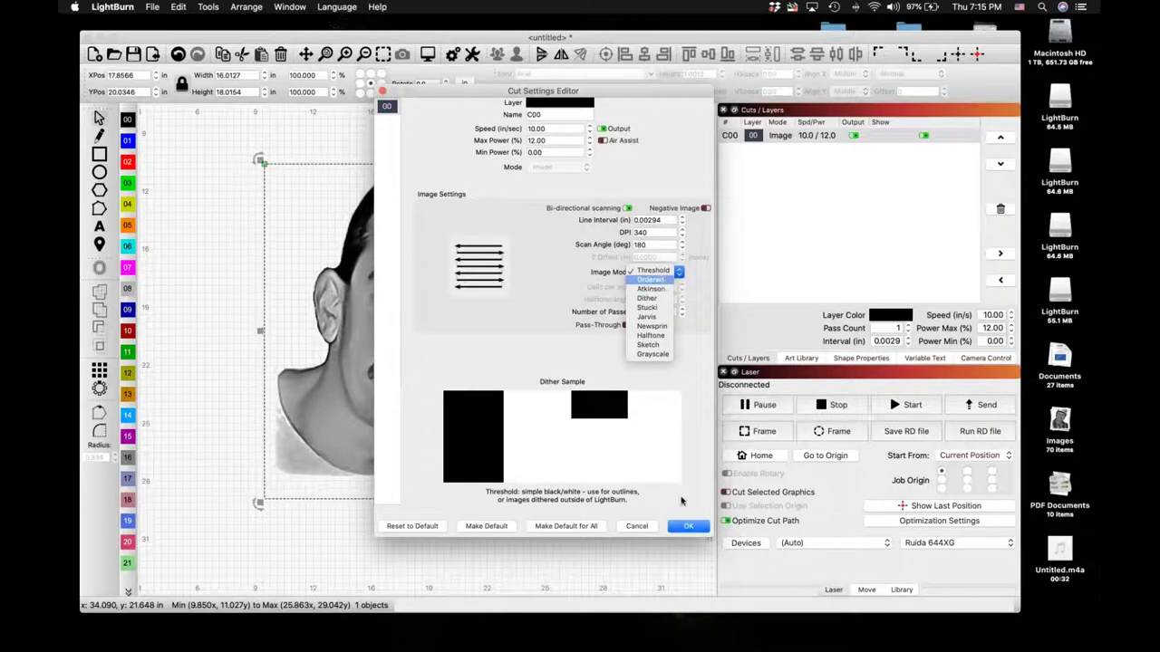
pyautogui.click(665, 282)
pyautogui.click(687, 526)
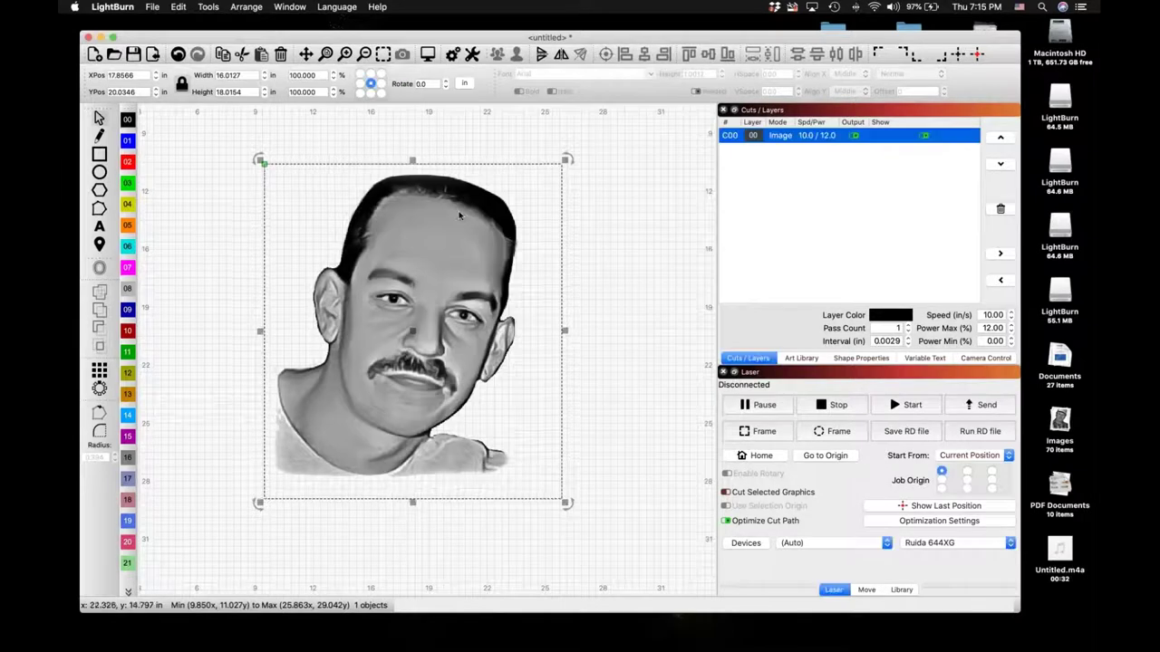
# Step: Preview the portrait's Ordered engraving, examine the dot pattern around the eye, and close the preview
pyautogui.click(431, 56)
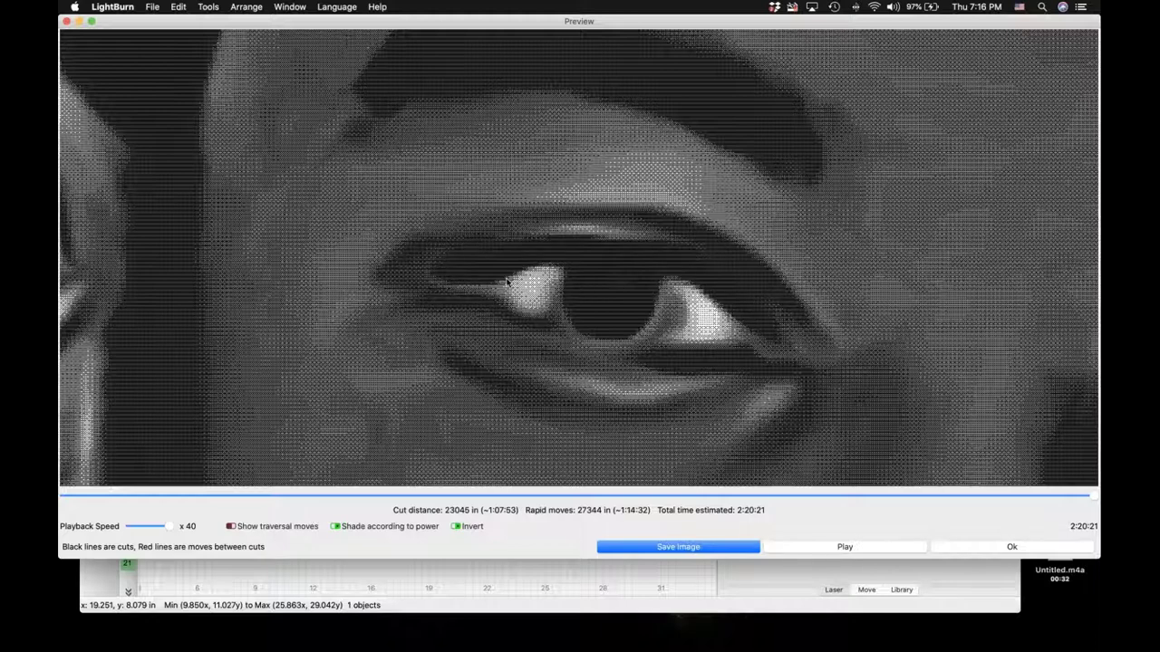
pyautogui.scroll(1, 506, 283)
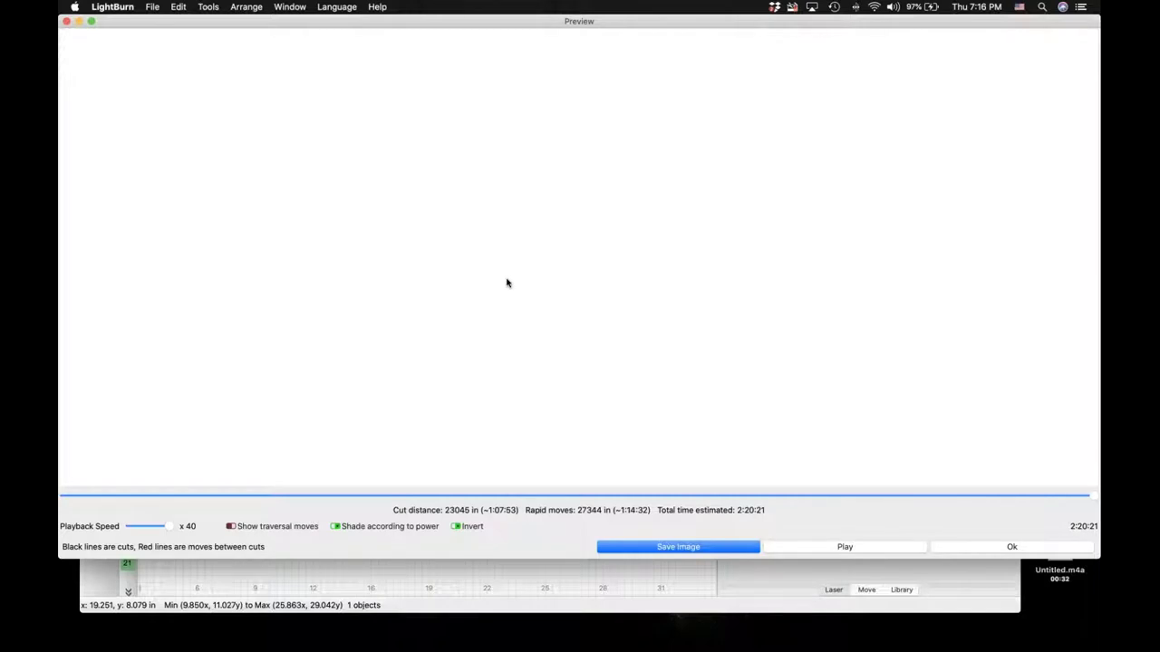
pyautogui.click(969, 550)
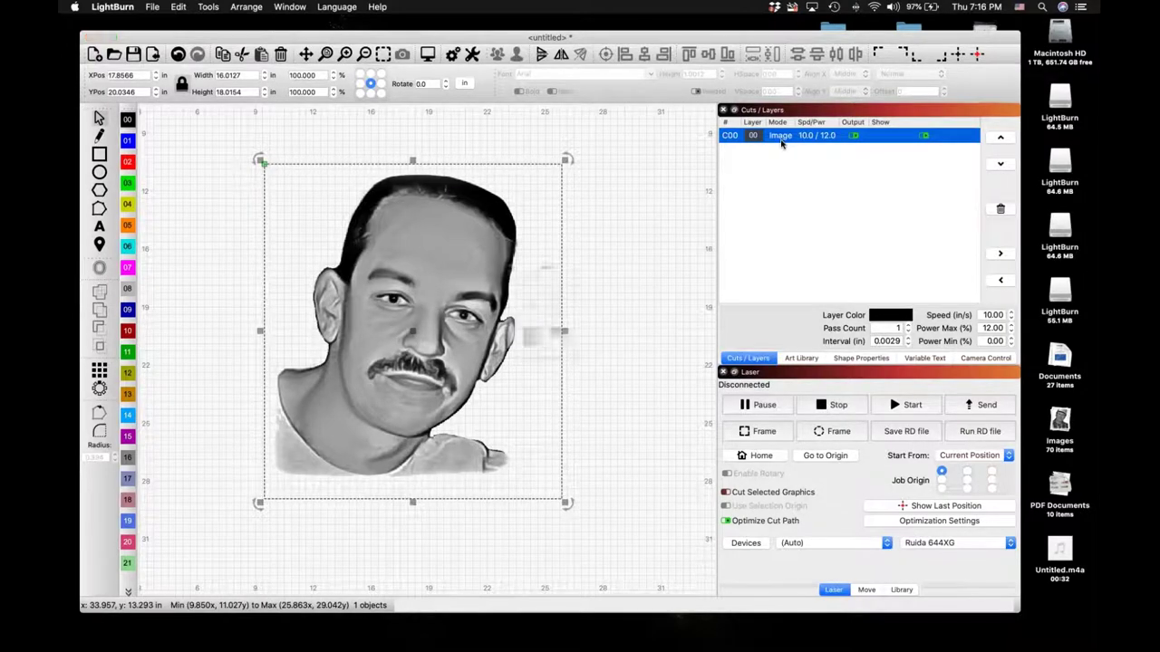
# Step: Set the image mode of layer C00 to Grayscale in its cut settings
pyautogui.doubleClick(533, 335)
pyautogui.click(663, 274)
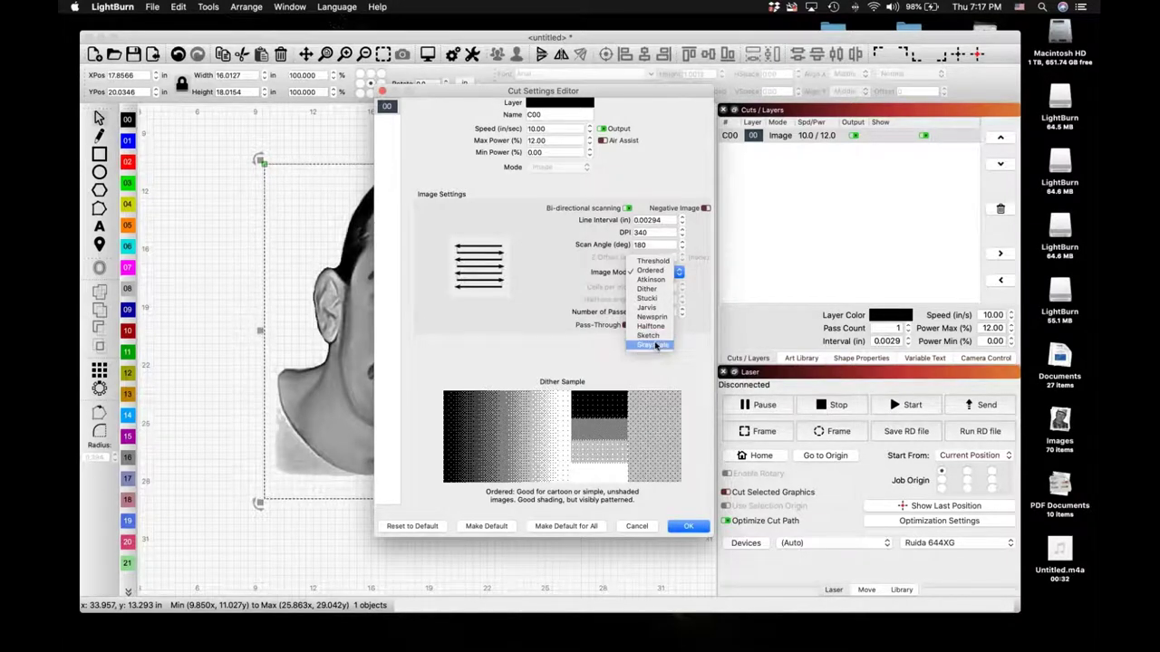
pyautogui.click(654, 345)
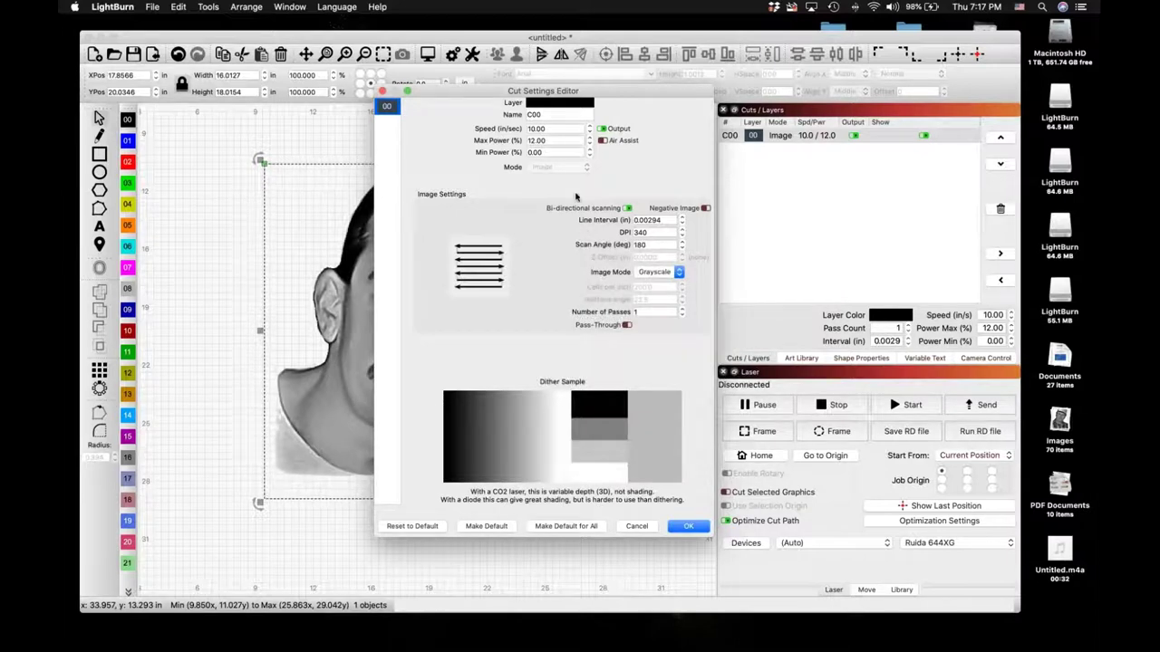
# Step: Set layer C00's minimum power to 0.00% and apply the cut settings
pyautogui.click(554, 140)
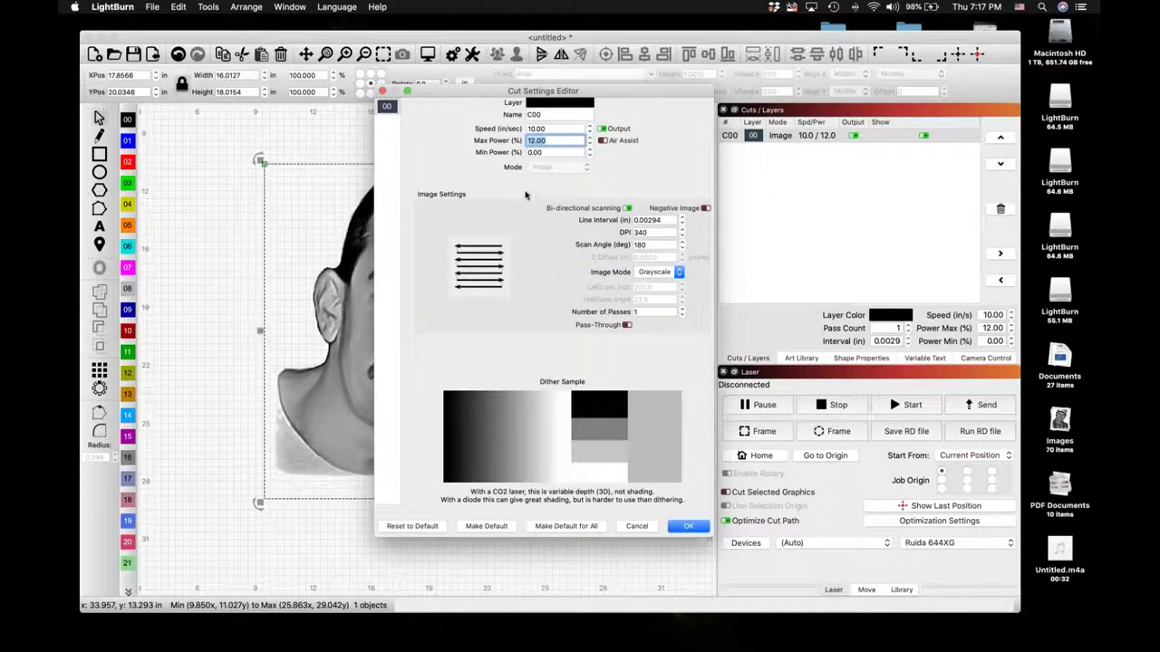
pyautogui.click(555, 153)
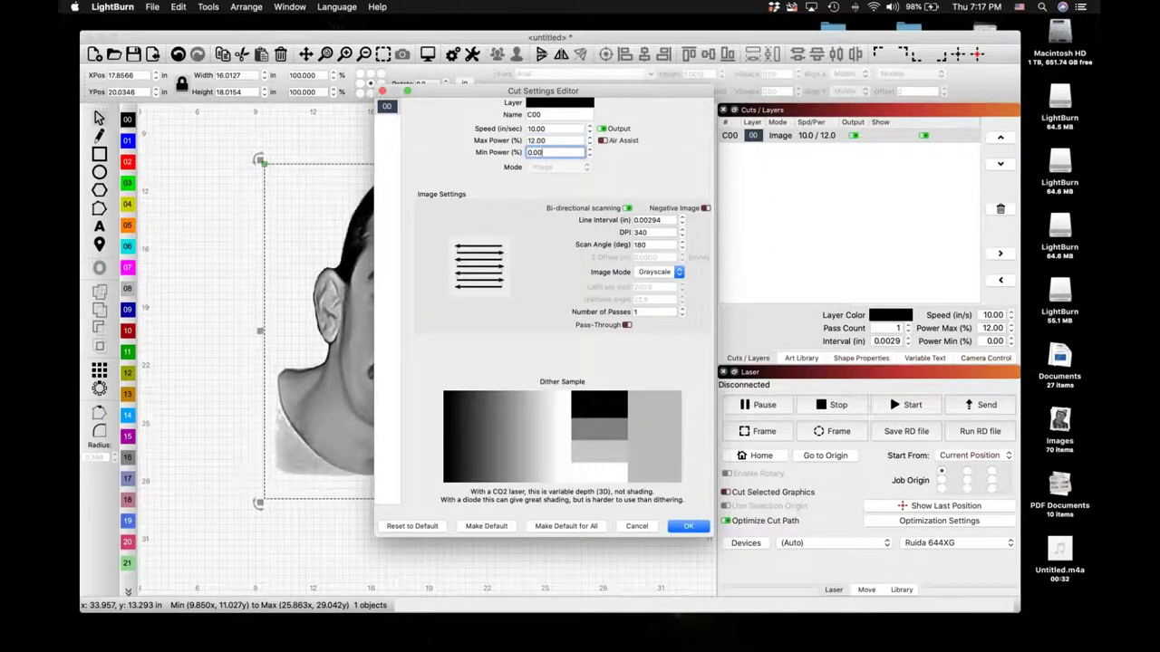
pyautogui.press('super+a')
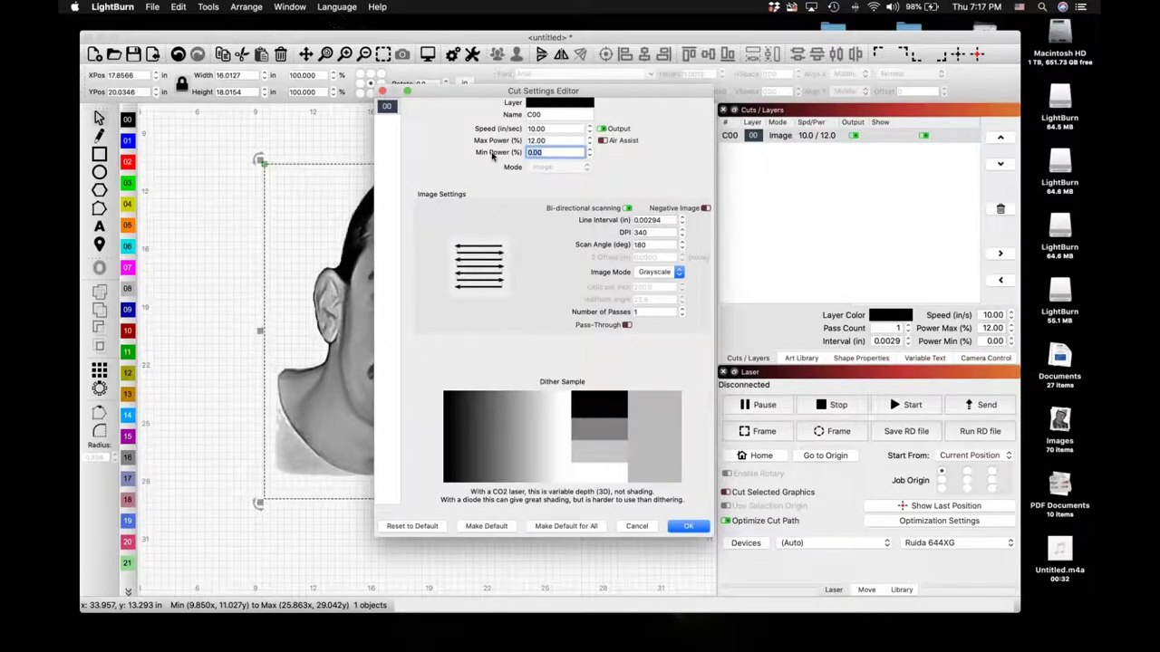
pyautogui.write('0.00')
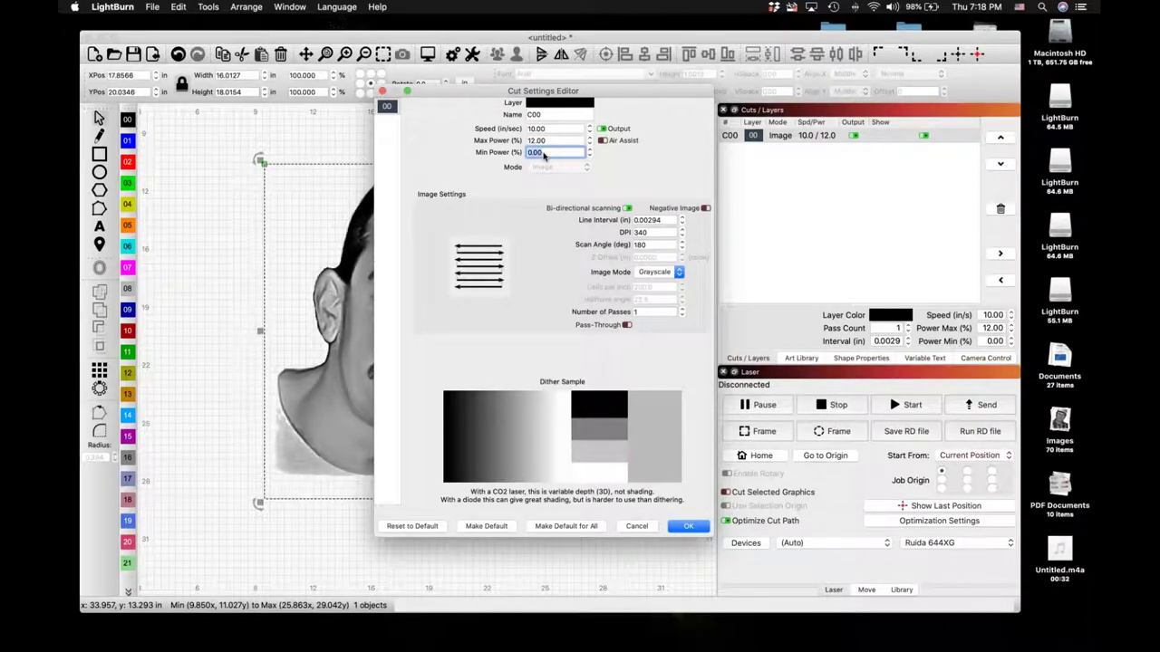
pyautogui.click(643, 232)
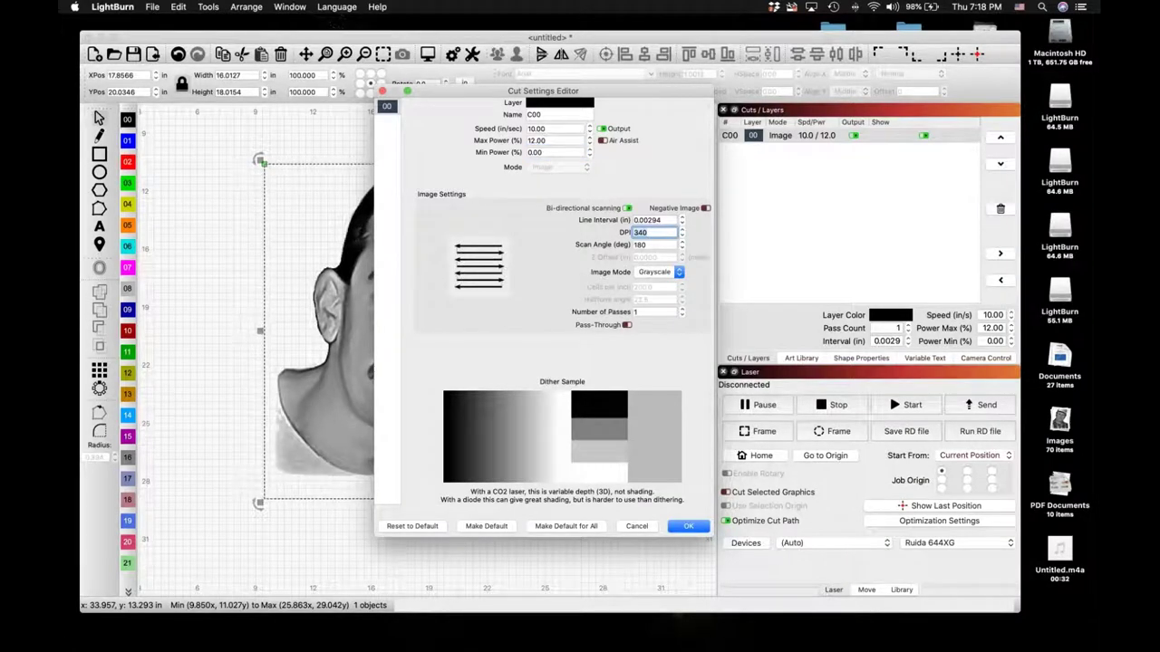
pyautogui.click(682, 526)
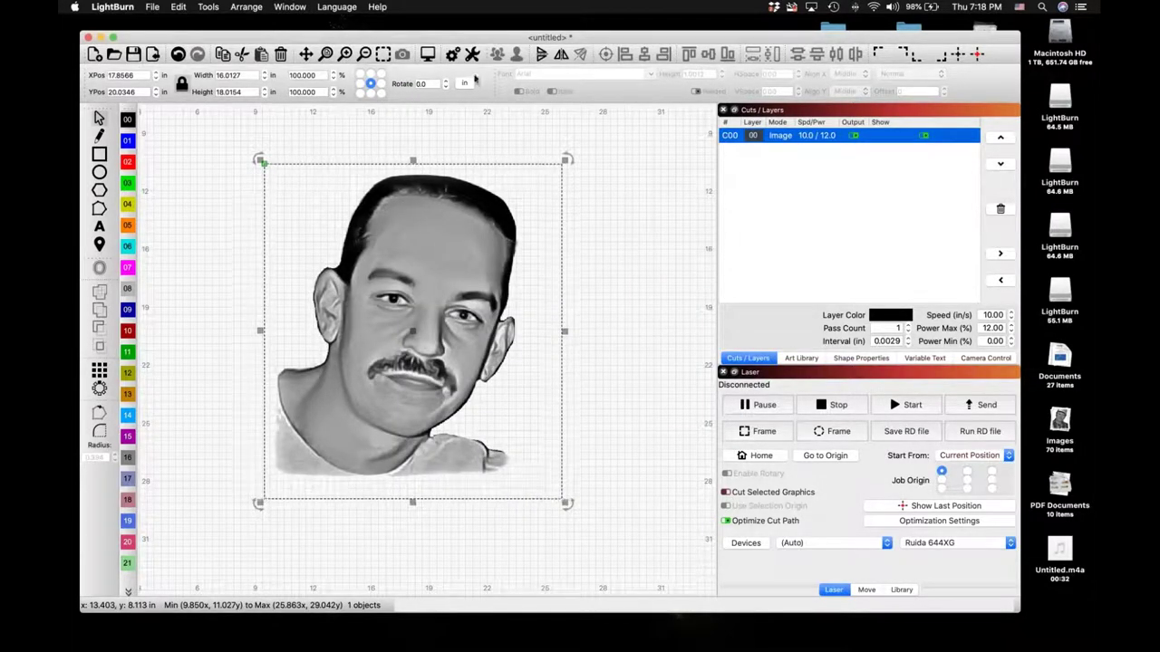
# Step: Set layer C00's image mode to Halftone, review the cells per inch and halftone angle, and apply the cut settings
pyautogui.doubleClick(788, 135)
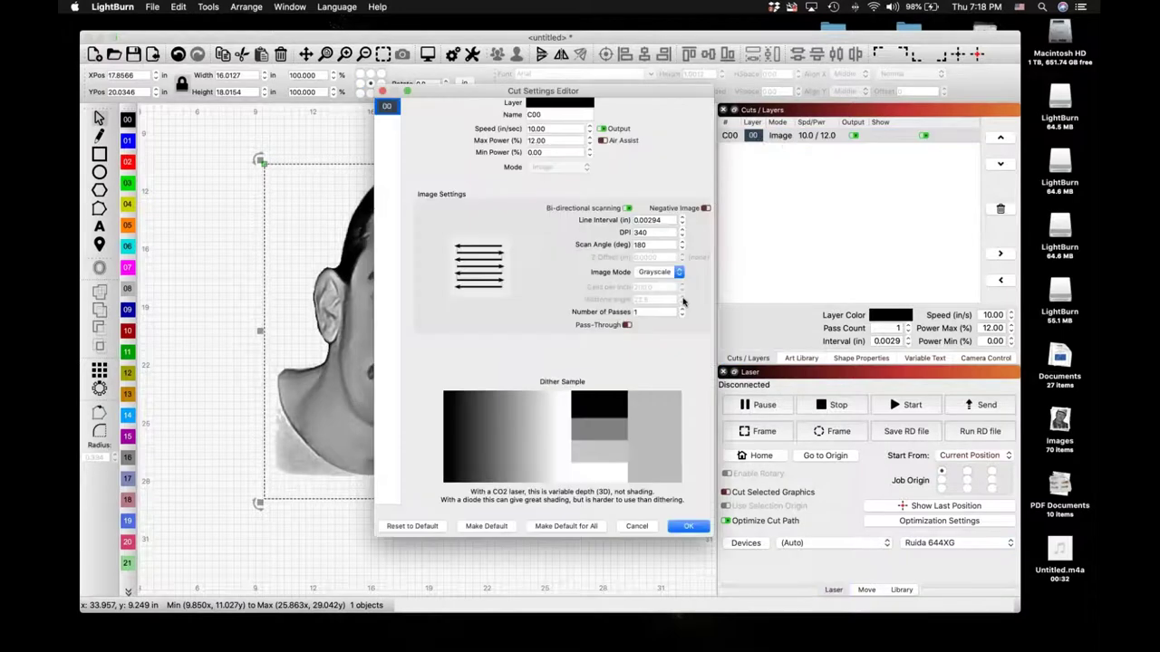
pyautogui.click(677, 273)
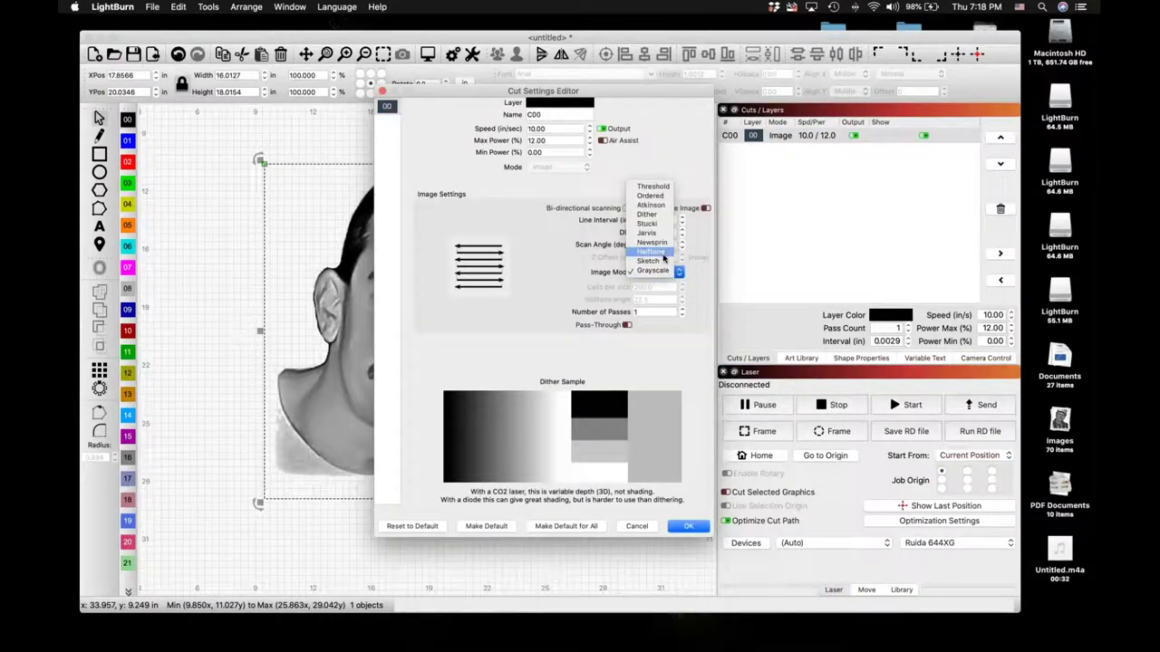
pyautogui.click(664, 255)
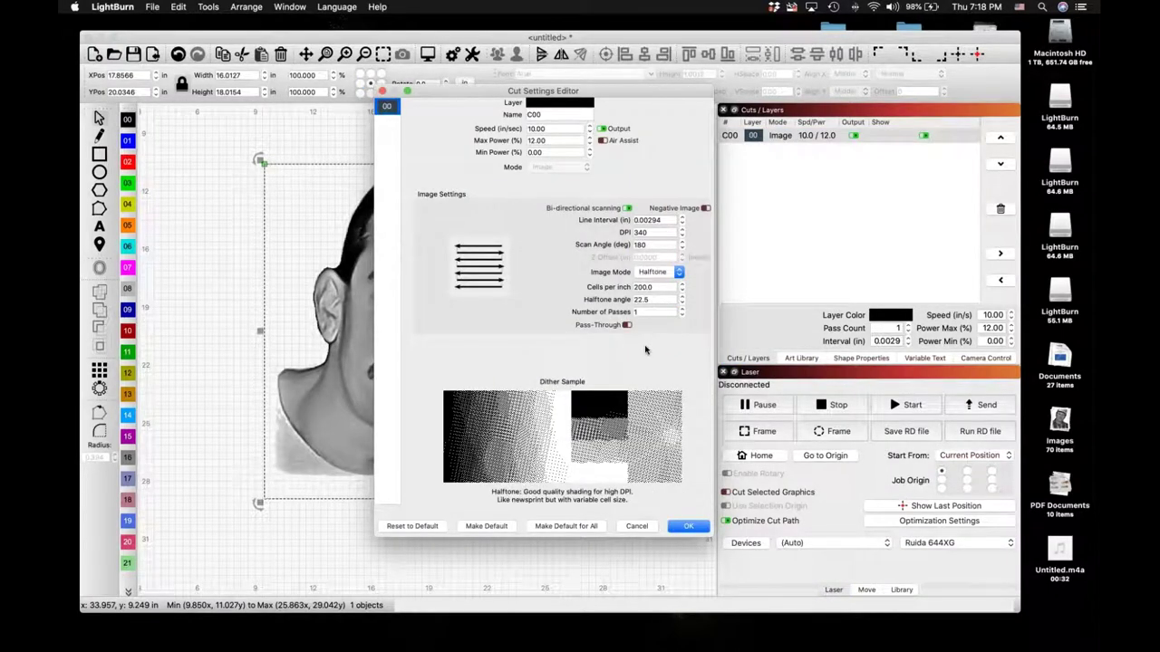
pyautogui.moveTo(673, 288); pyautogui.dragTo(633, 287)
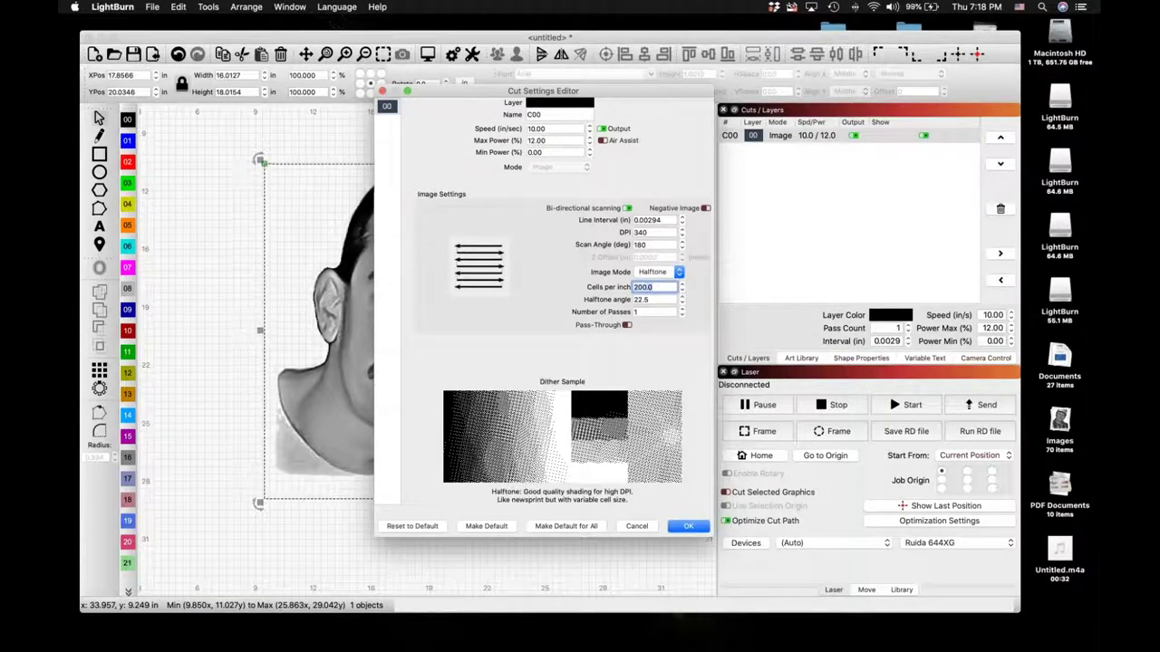
pyautogui.click(662, 236)
pyautogui.press('Tab')
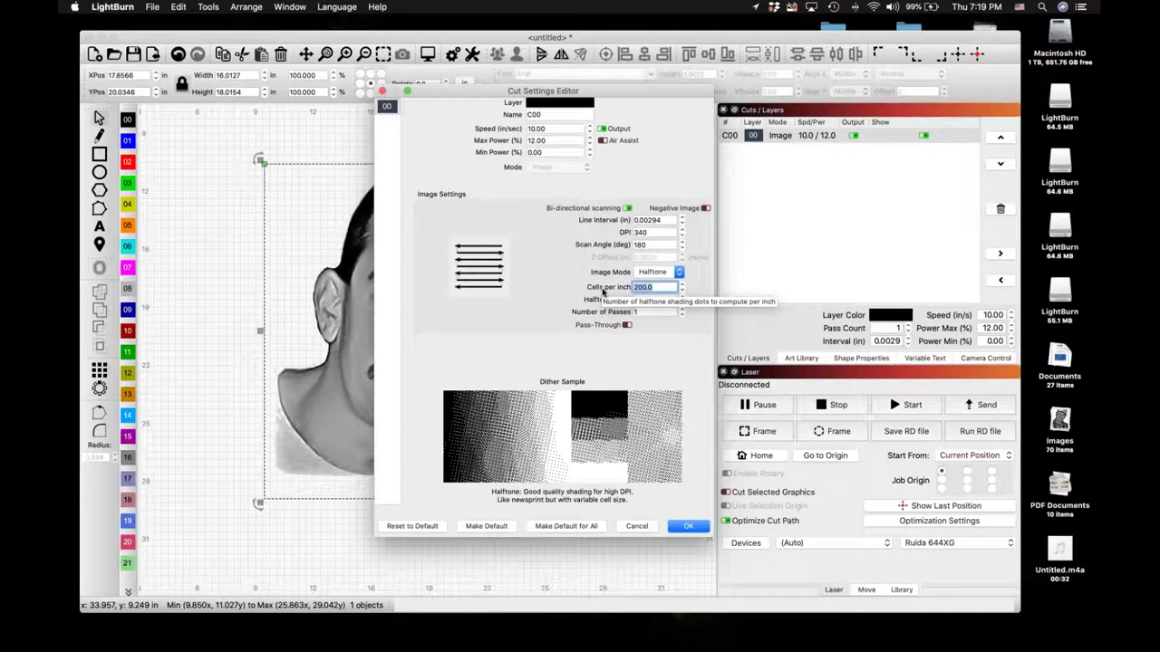
pyautogui.click(649, 287)
pyautogui.press('super+a')
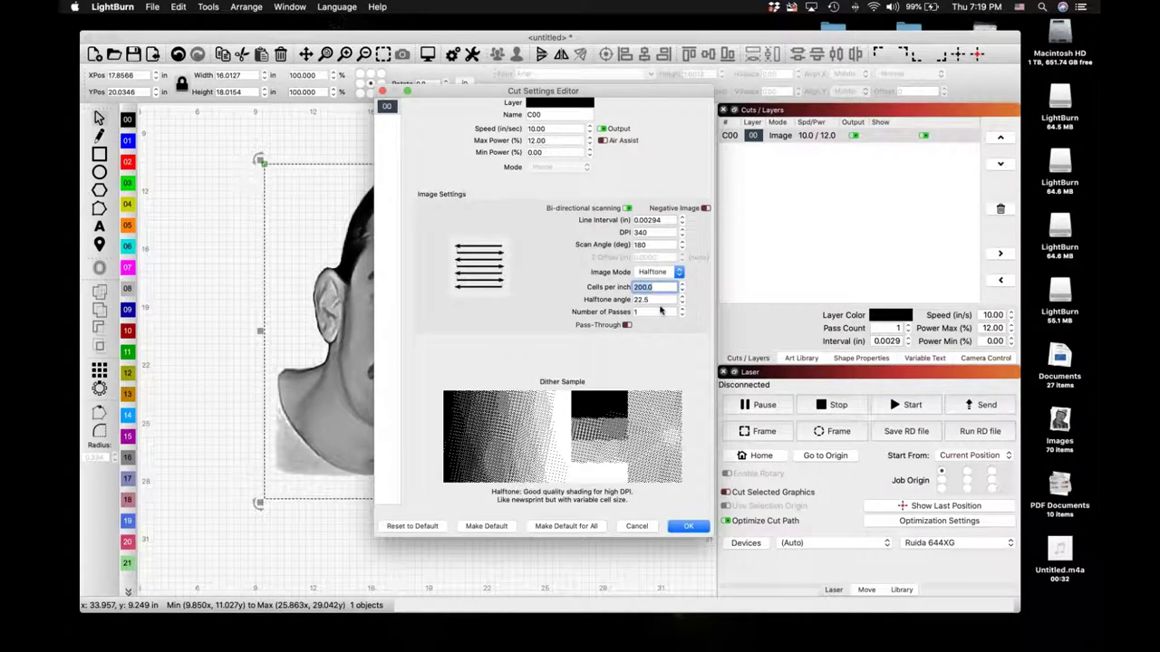
pyautogui.press('Tab')
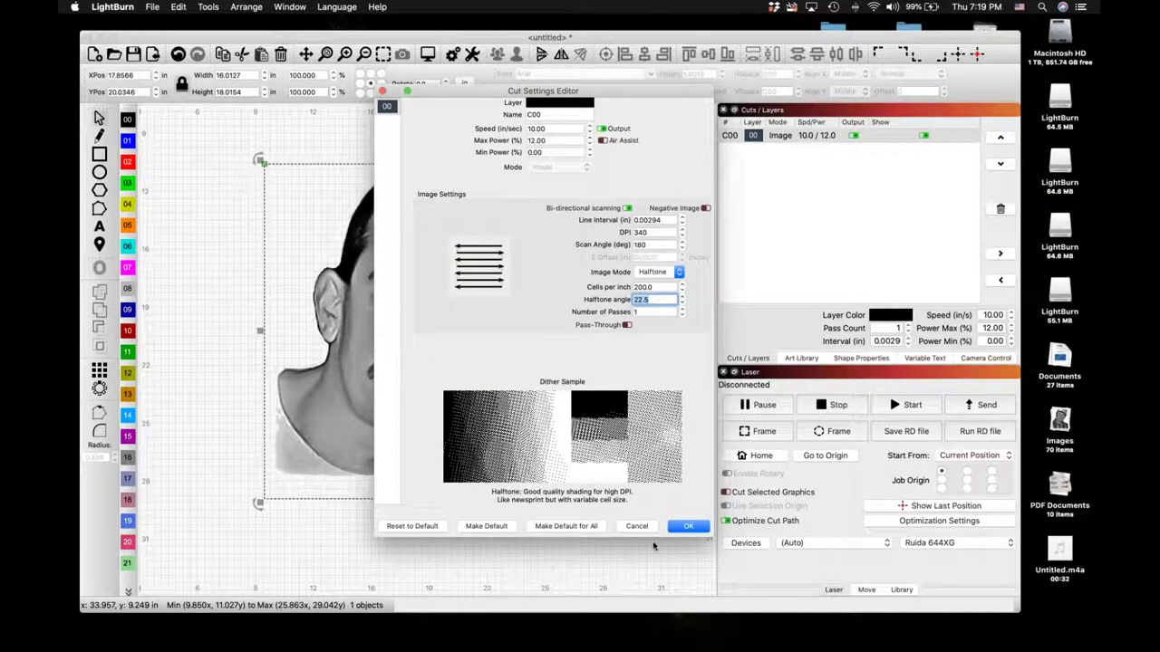
pyautogui.click(686, 527)
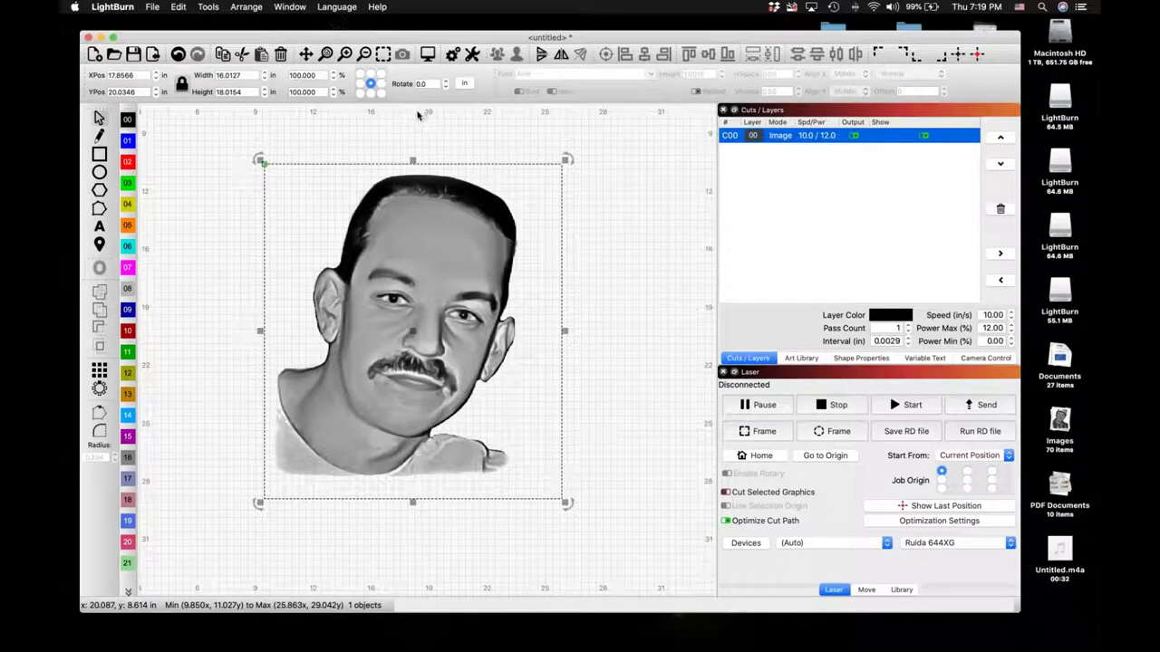
# Step: Preview the portrait's Halftone engraving, examine the dot pattern around the nose and eye, and close the preview
pyautogui.hotkey('alt', 'p')
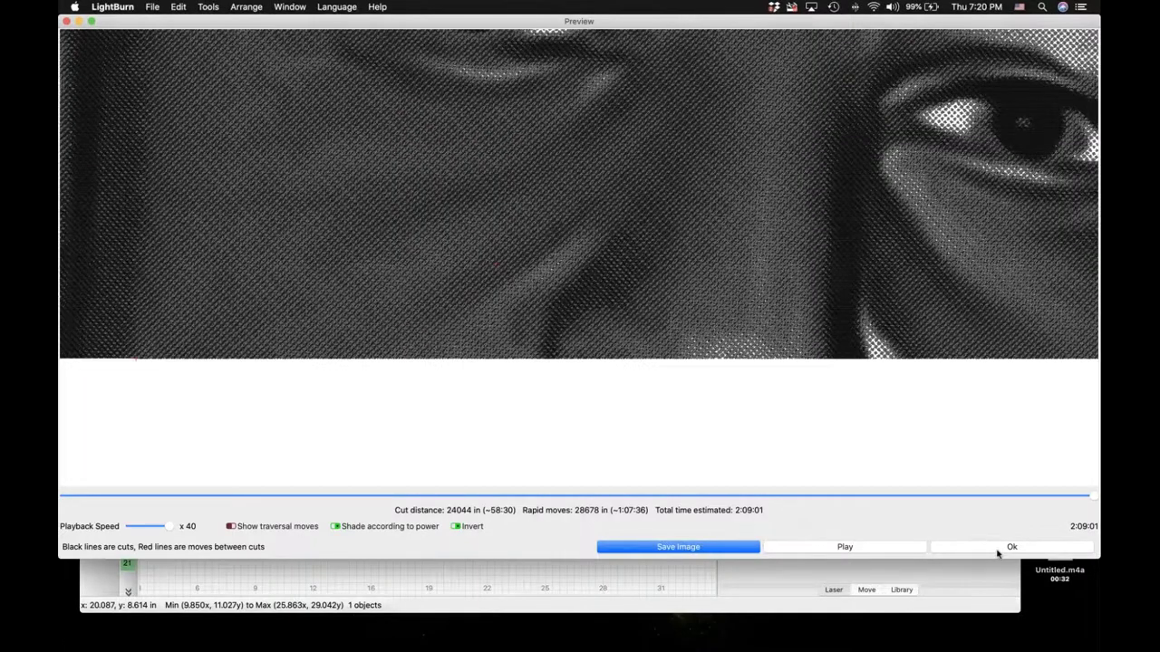
pyautogui.click(997, 553)
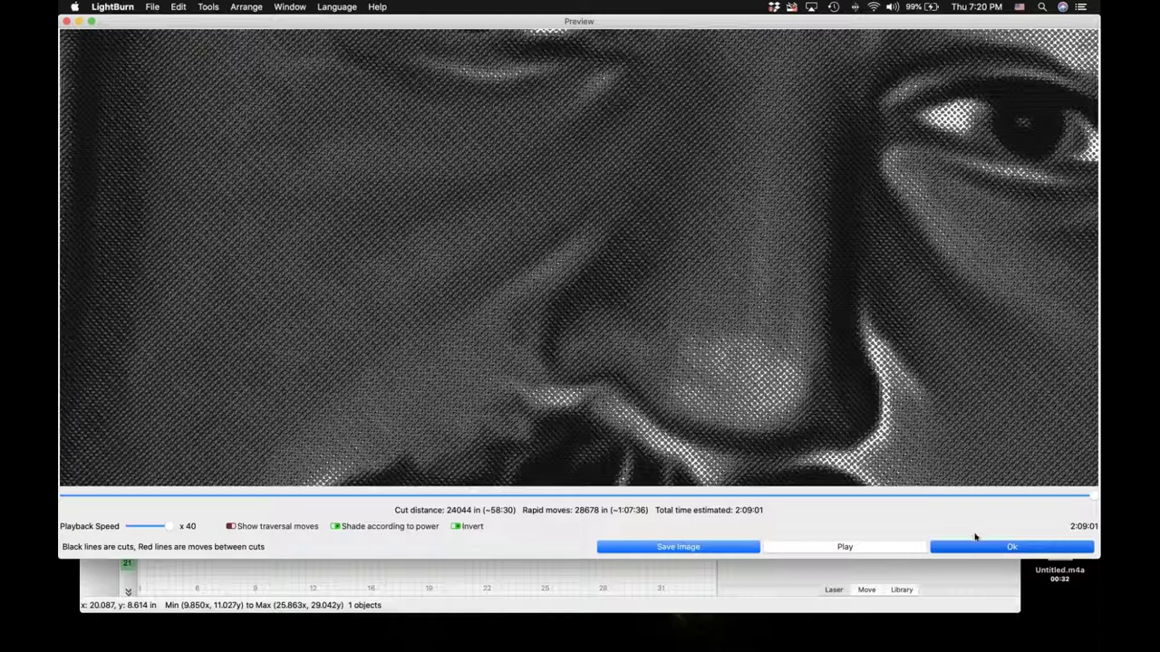
pyautogui.click(977, 548)
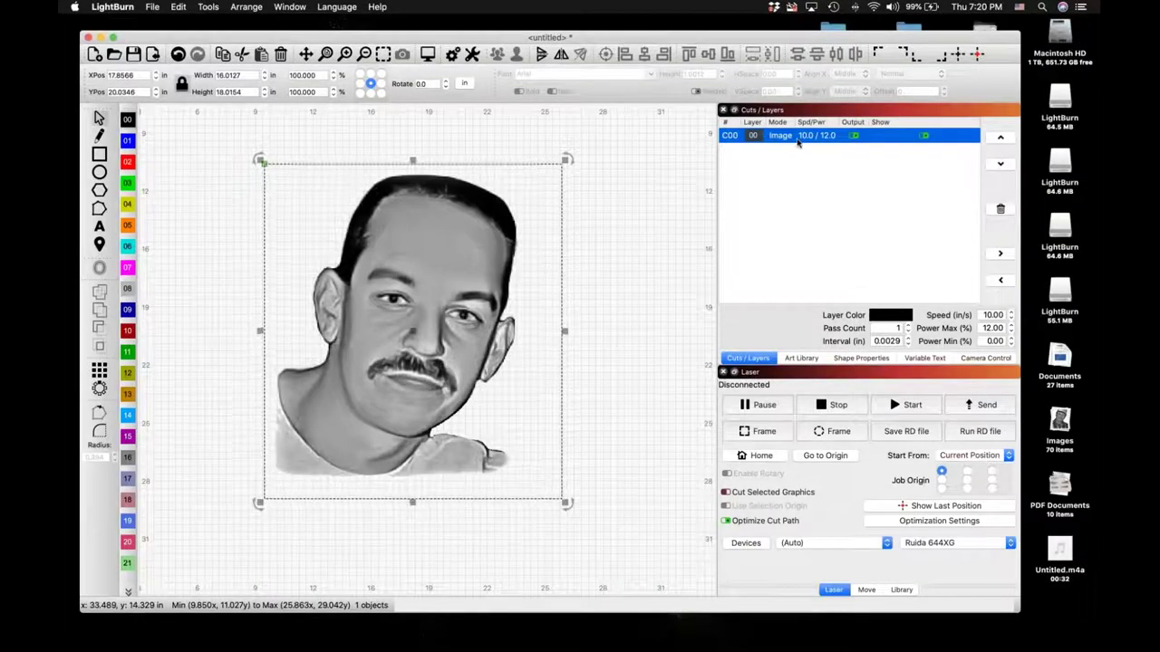
# Step: Set the halftone cells per inch of layer C00 to 100 and apply the cut settings
pyautogui.doubleClick(749, 135)
pyautogui.moveTo(662, 284); pyautogui.dragTo(606, 289)
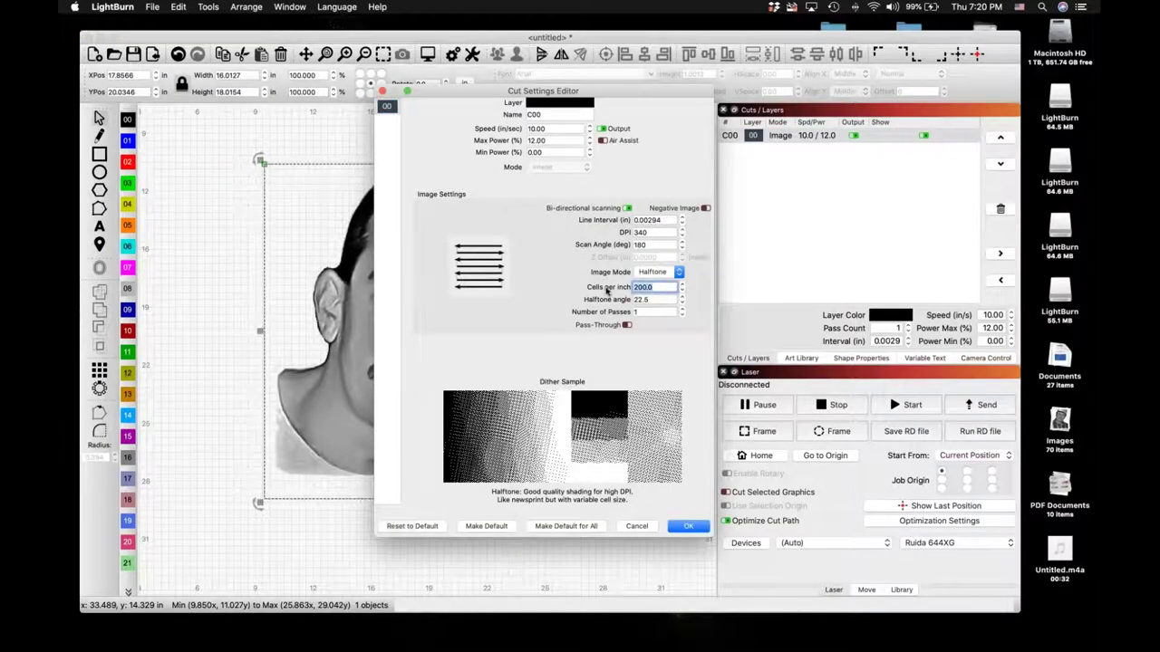
pyautogui.write('100')
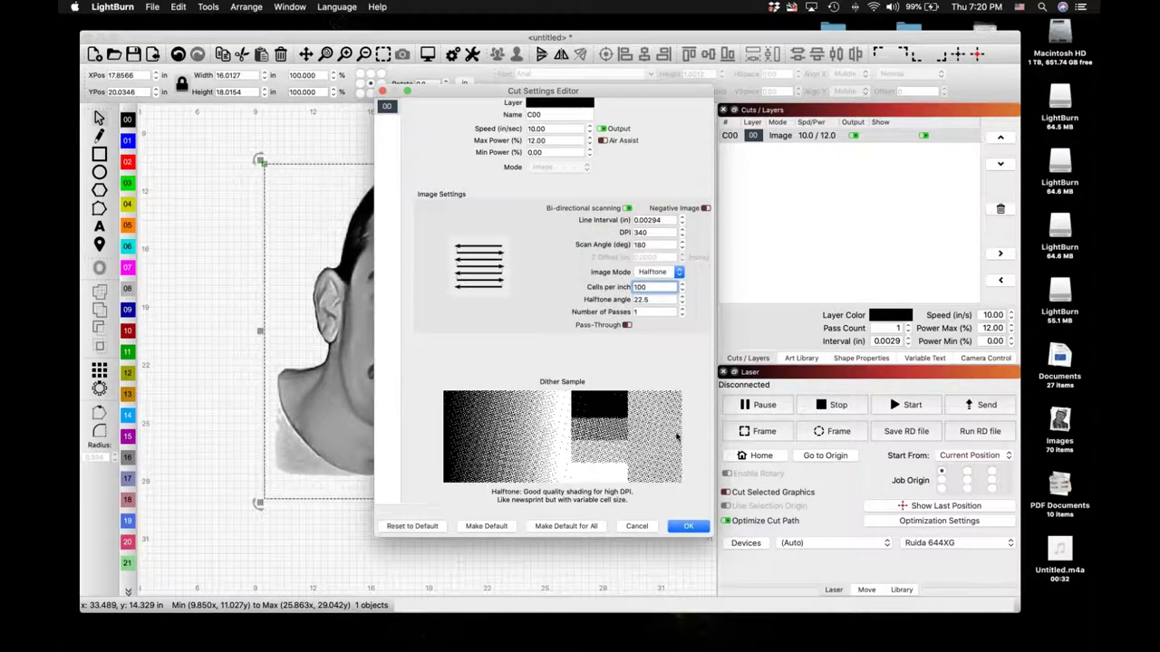
pyautogui.click(688, 526)
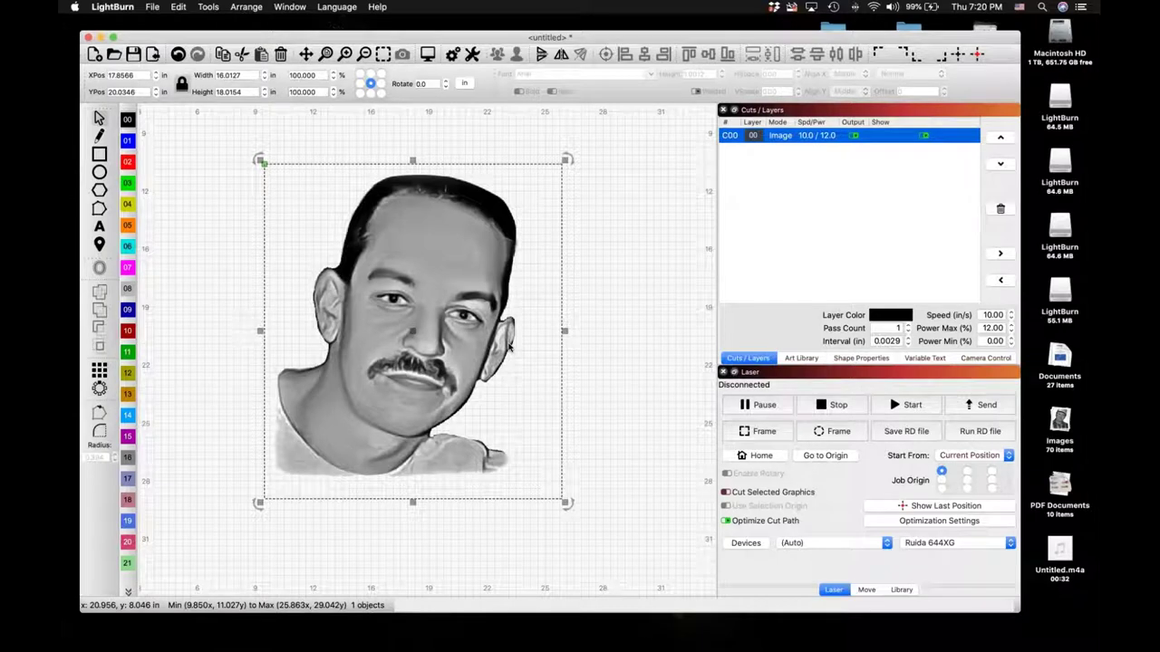
# Step: Preview the portrait with the coarser 100-cell halftone, examine the shading across the face, and close the preview
pyautogui.hotkey('alt', 'p')
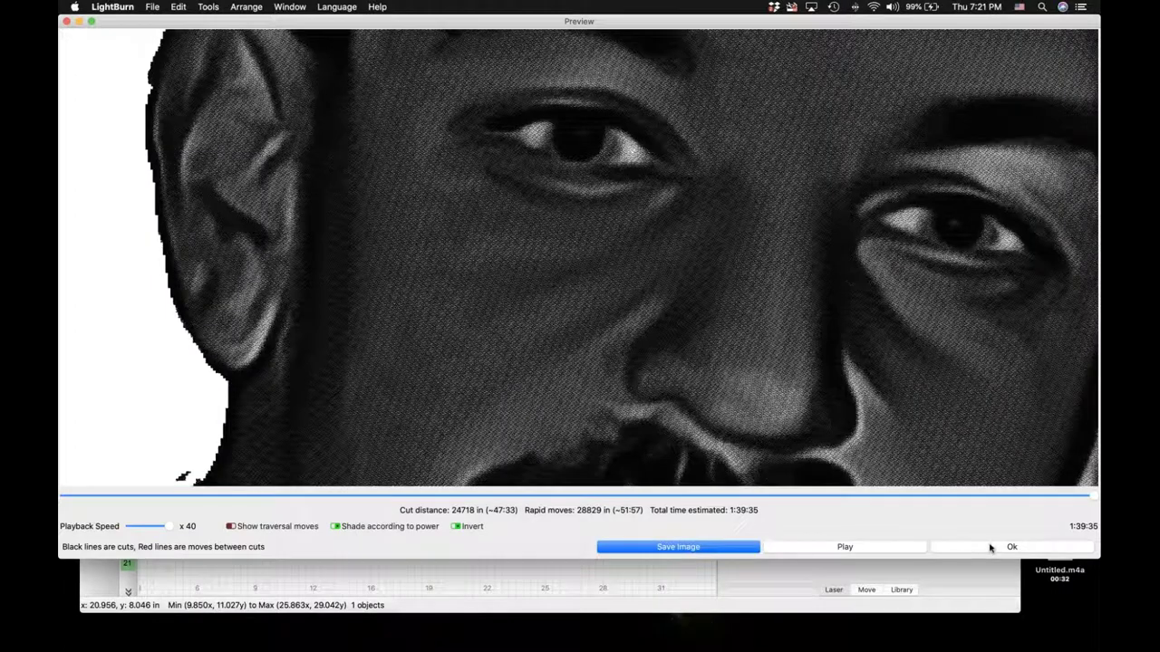
pyautogui.click(990, 547)
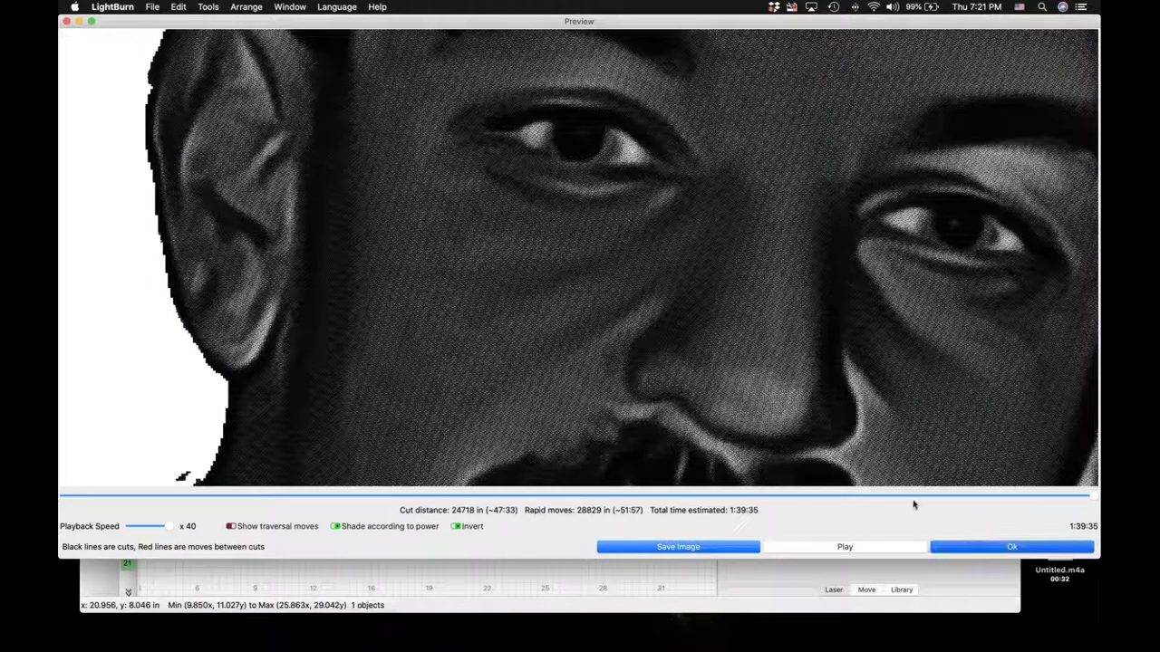
pyautogui.click(1005, 548)
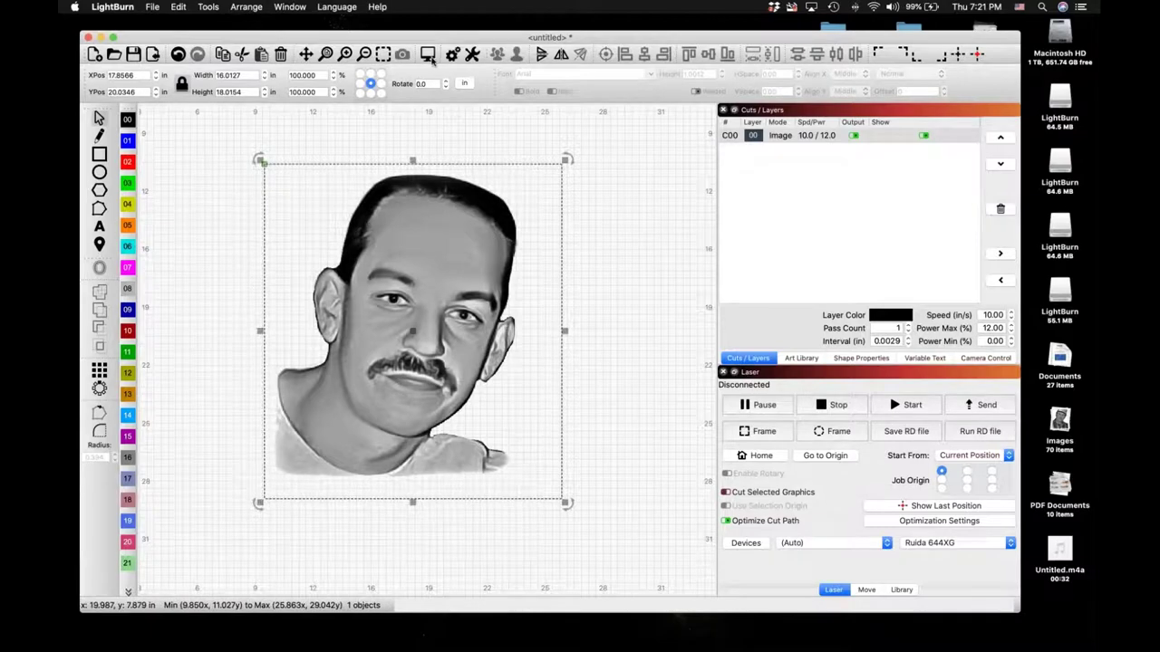
# Step: Change layer C00's image mode to Jarvis in its cut settings
pyautogui.doubleClick(833, 136)
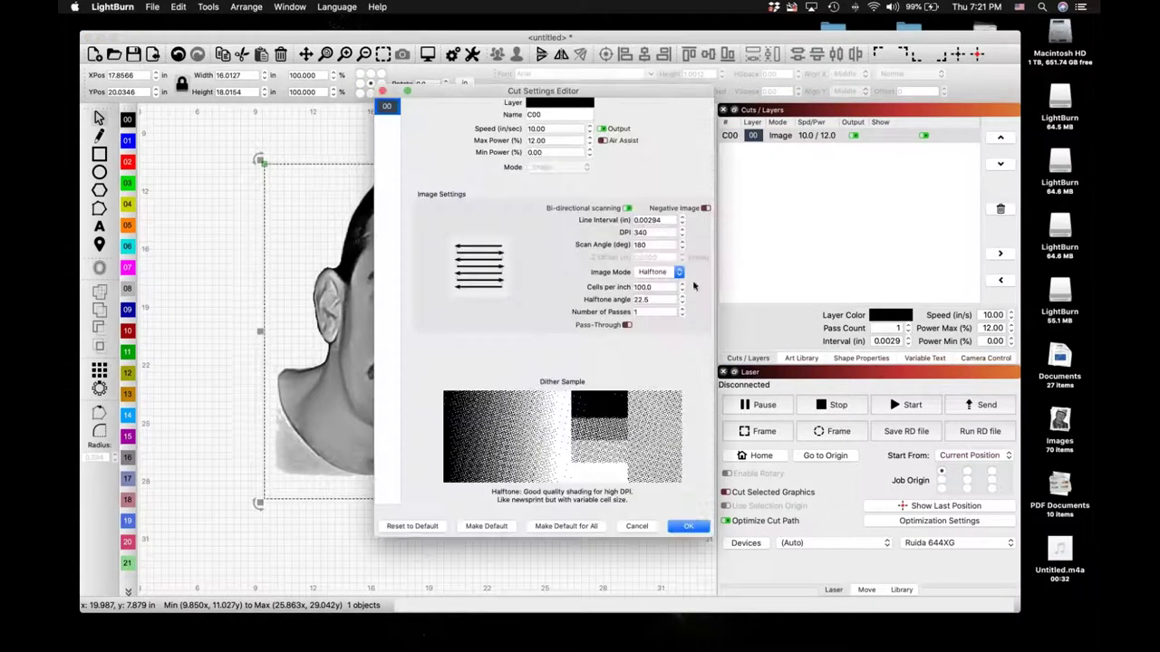
pyautogui.click(678, 272)
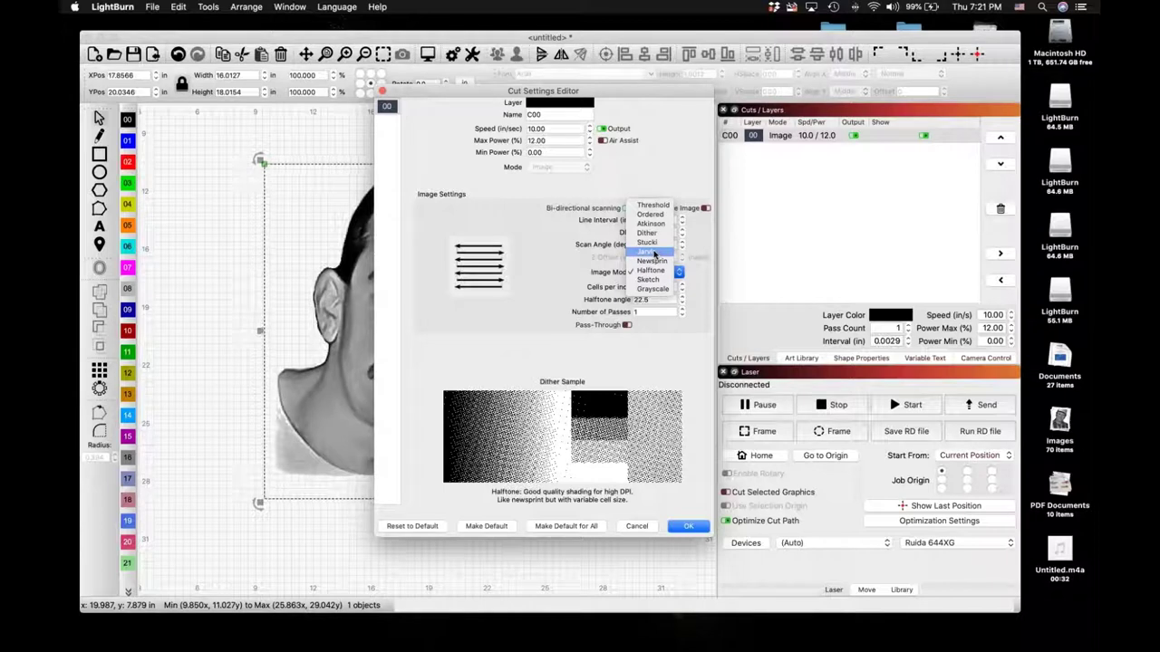
pyautogui.click(653, 252)
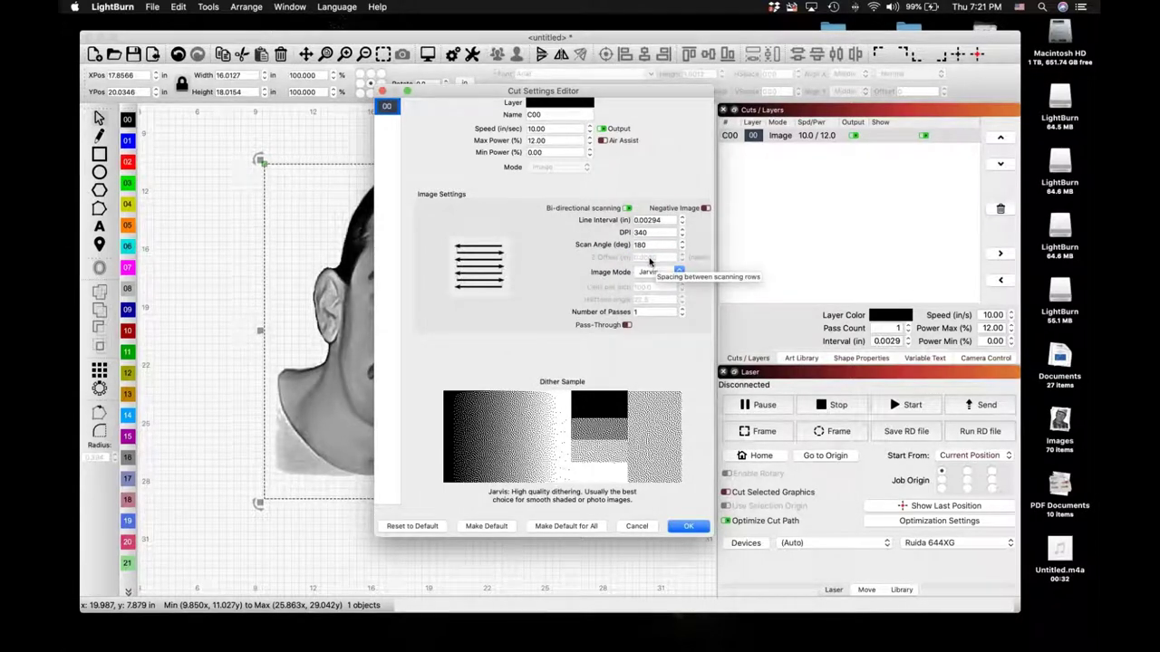
# Step: Try the Stucki, Dither and Atkinson image modes on layer C00 to compare their dither samples
pyautogui.click(660, 272)
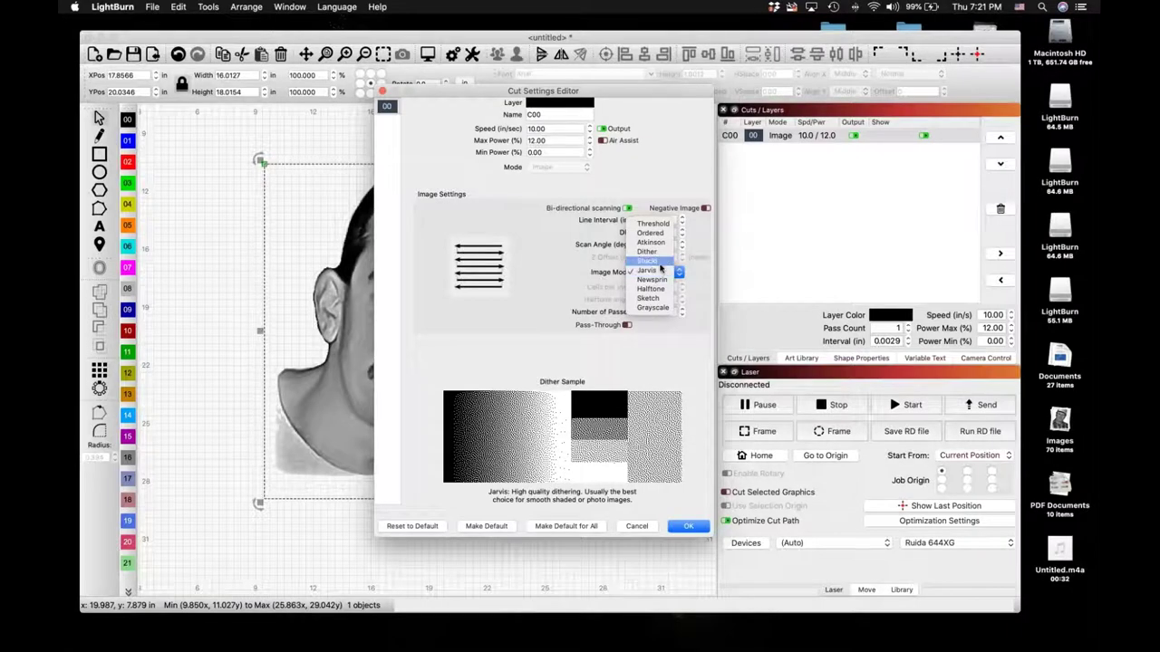
pyautogui.click(660, 262)
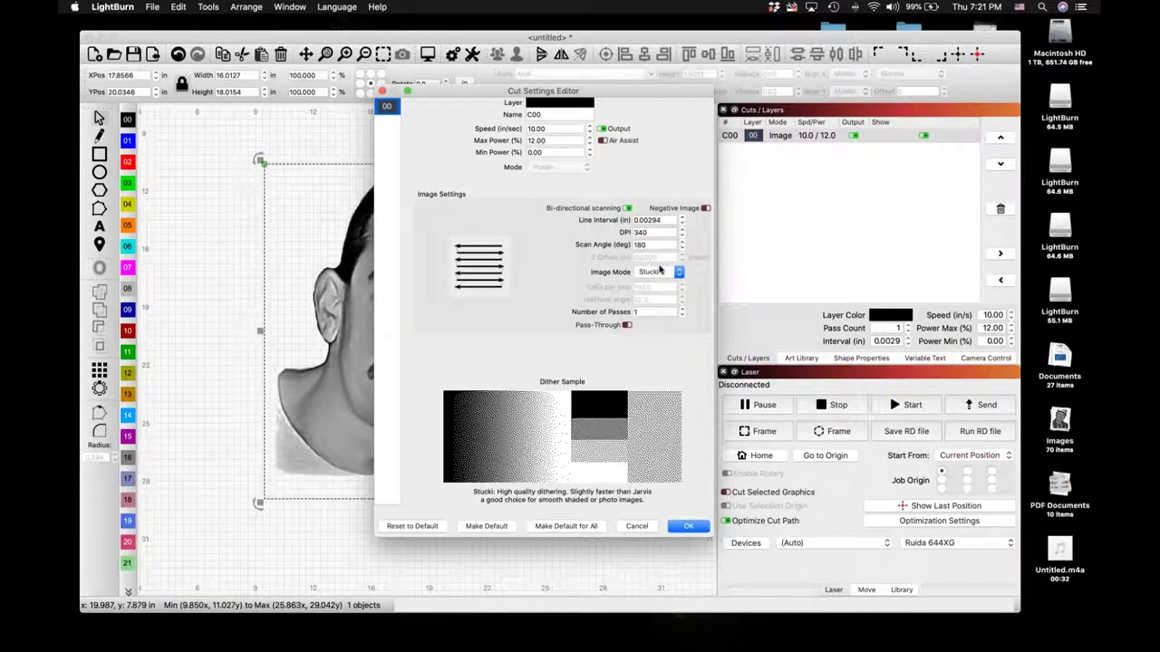
pyautogui.click(677, 271)
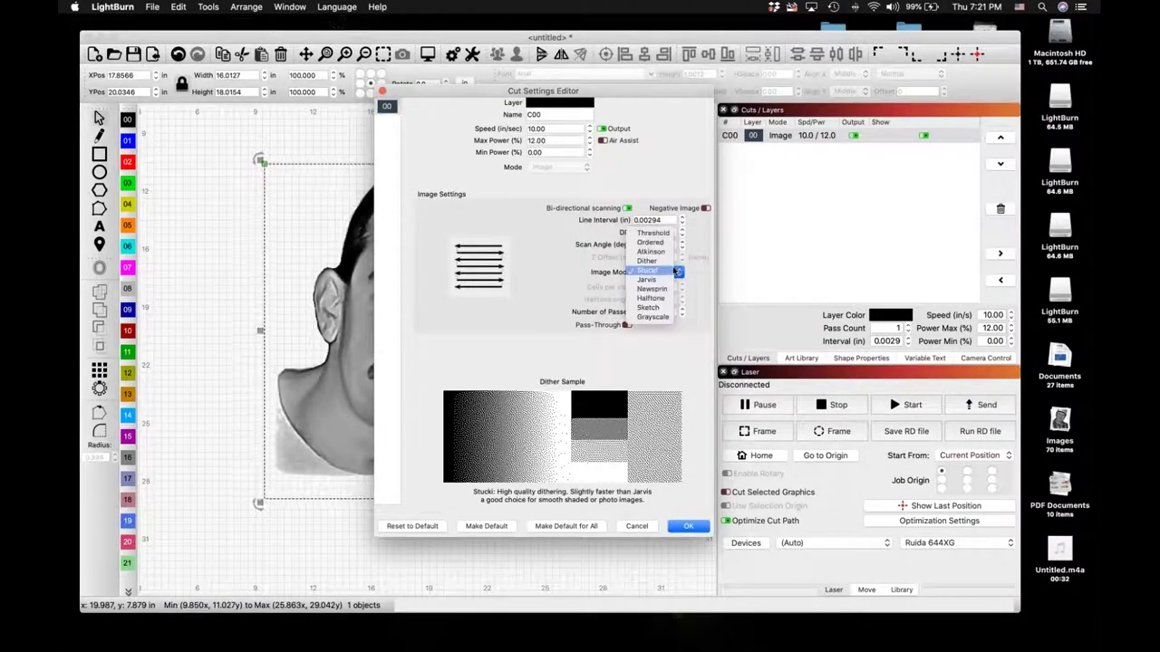
pyautogui.click(663, 261)
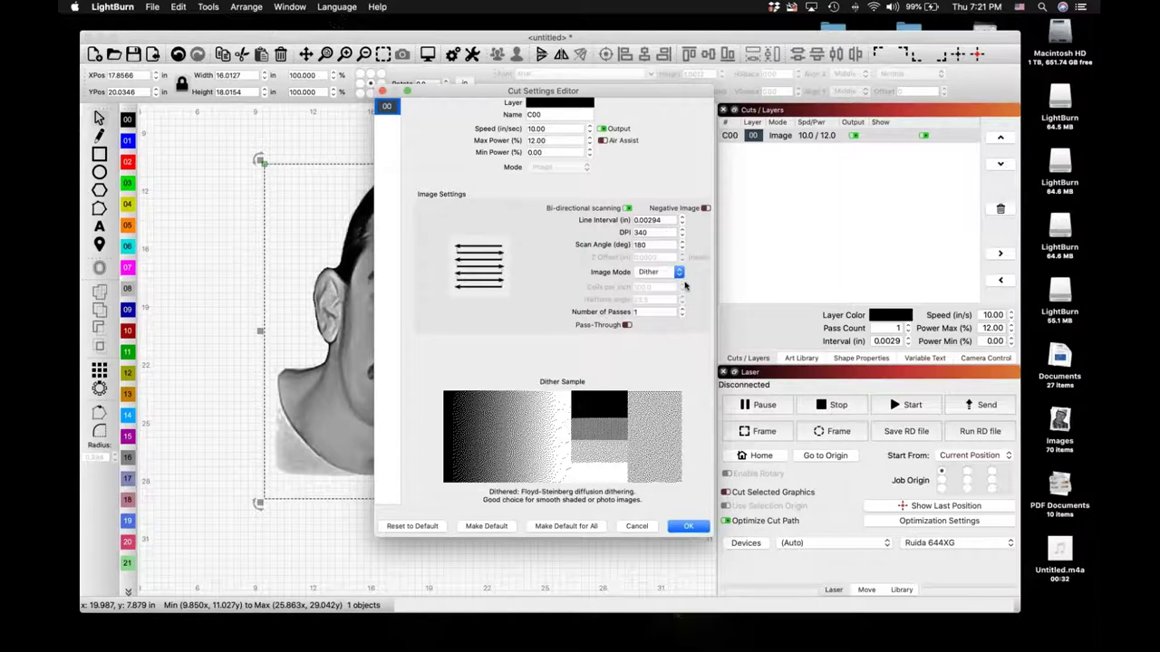
pyautogui.click(678, 272)
pyautogui.click(665, 260)
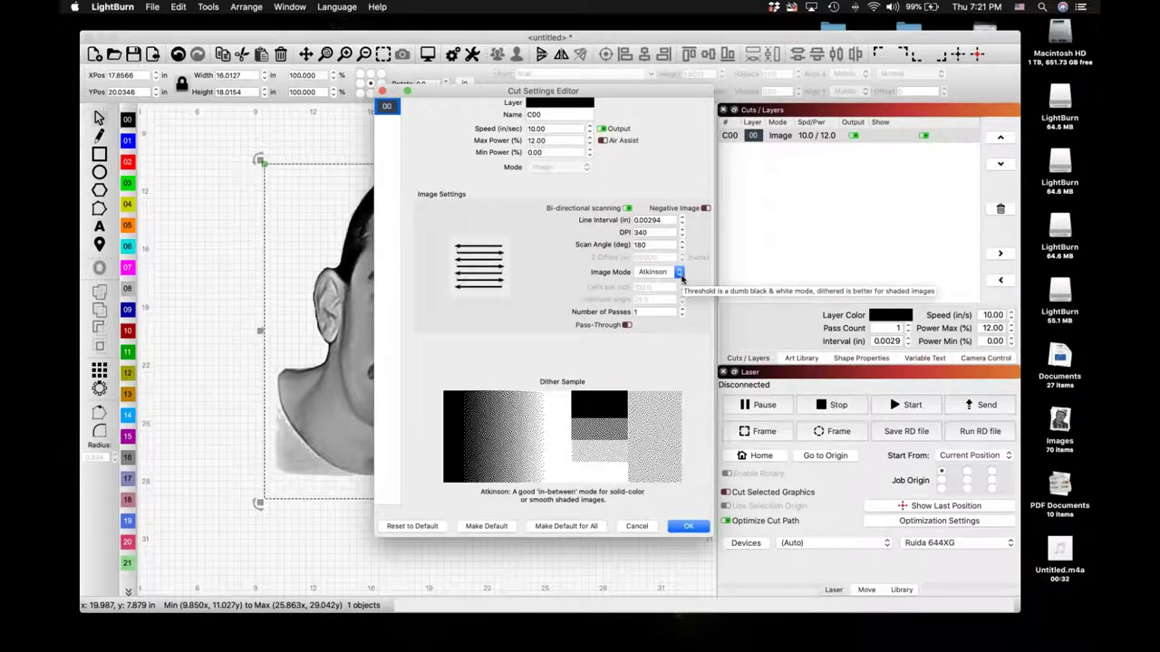
# Step: Switch the image mode of layer C00 back to Jarvis and apply the cut settings
pyautogui.click(680, 272)
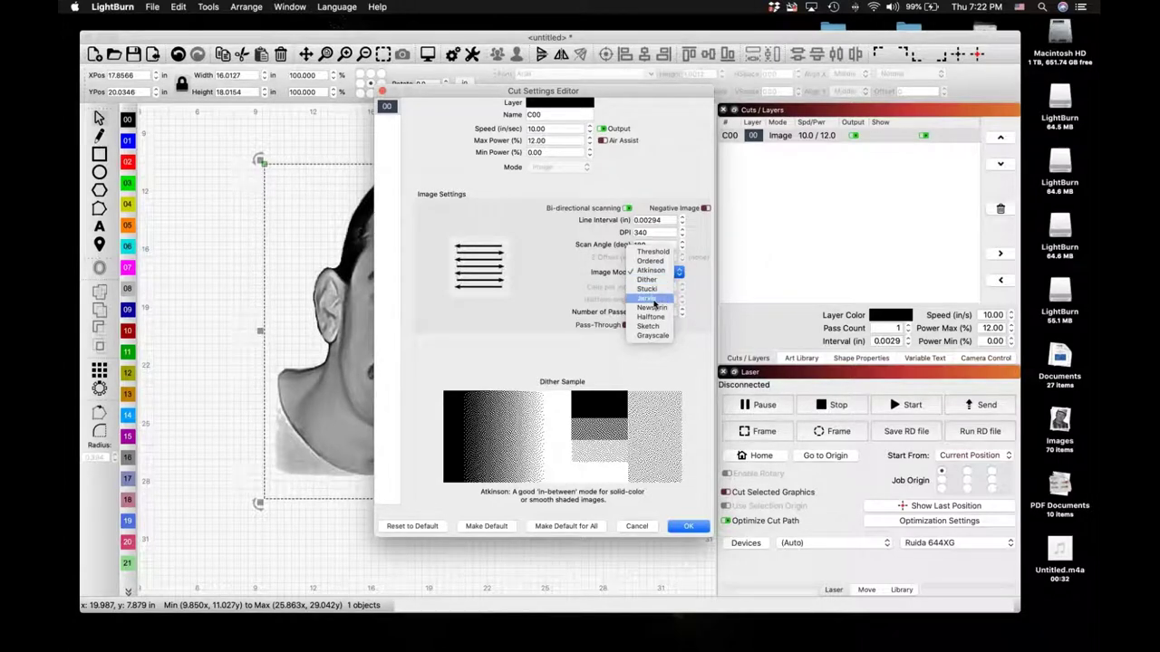
pyautogui.click(656, 300)
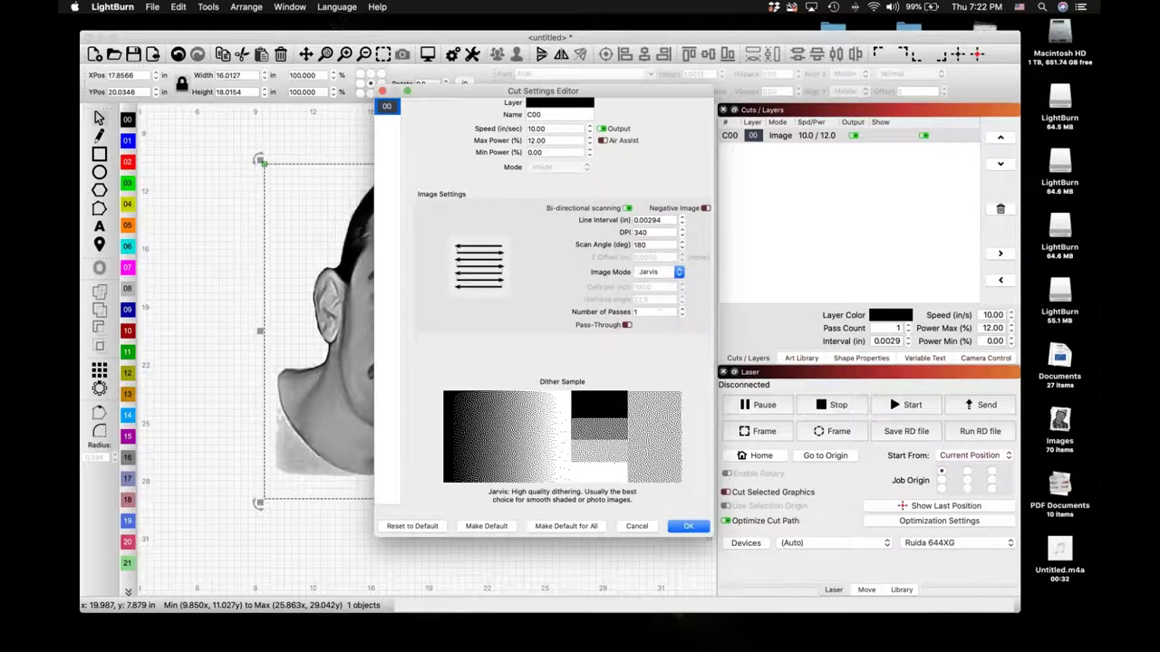
pyautogui.click(689, 526)
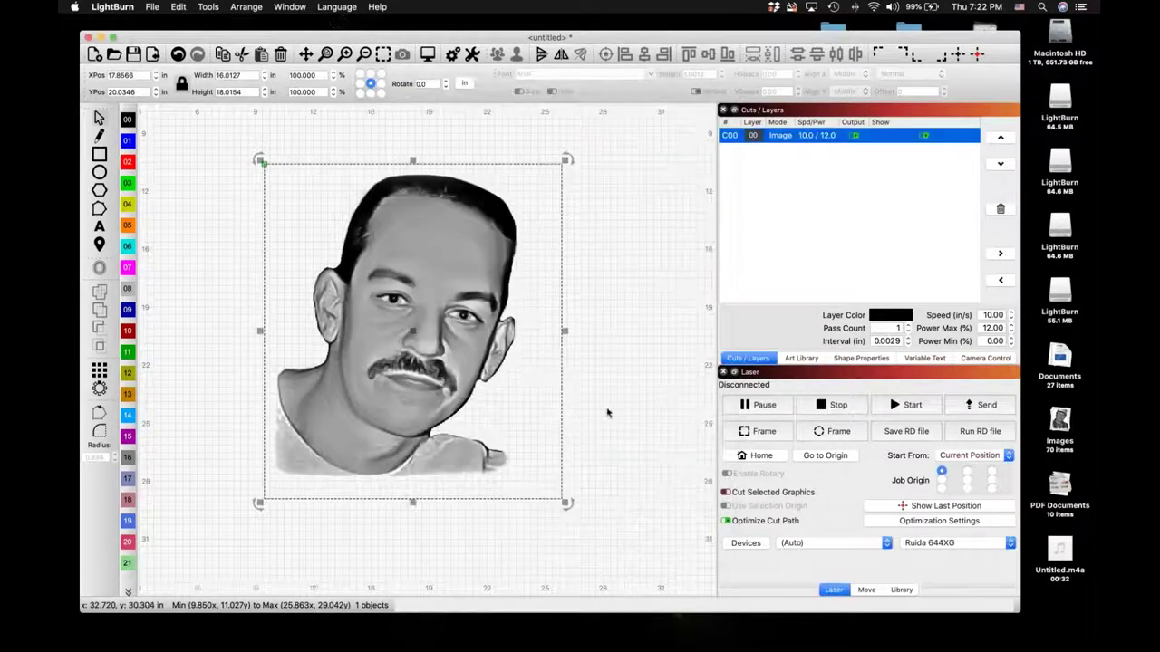
# Step: Preview the portrait's Jarvis engraving, examine the shading around the nose and mouth, and close the preview
pyautogui.click(429, 55)
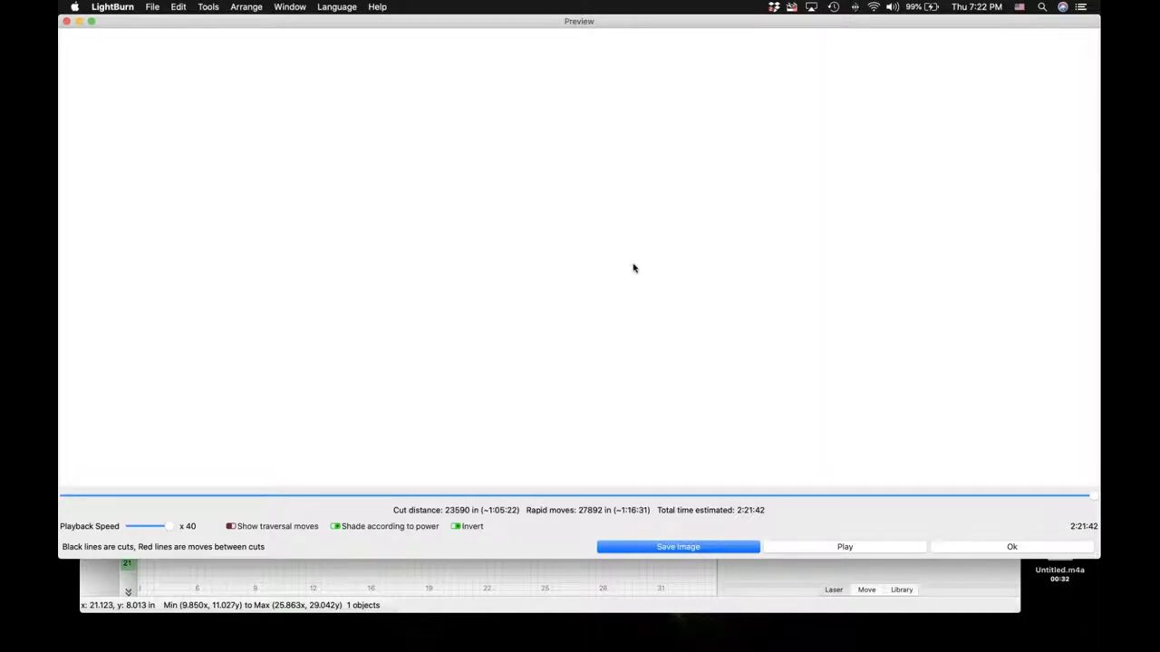
pyautogui.click(980, 548)
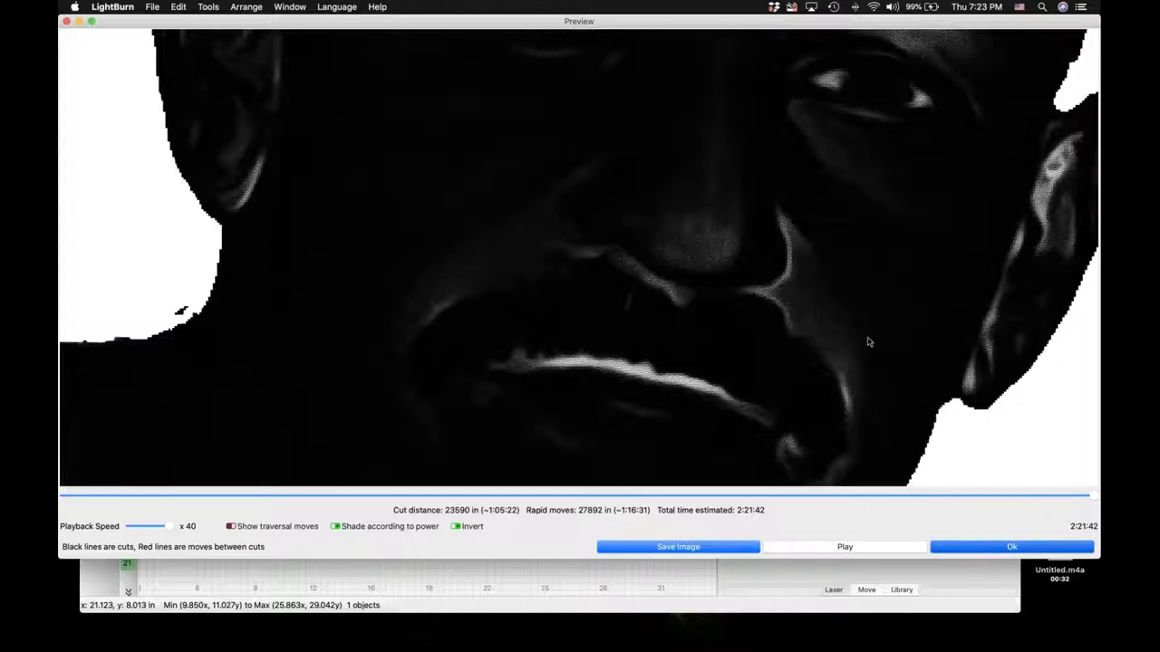
pyautogui.click(1011, 549)
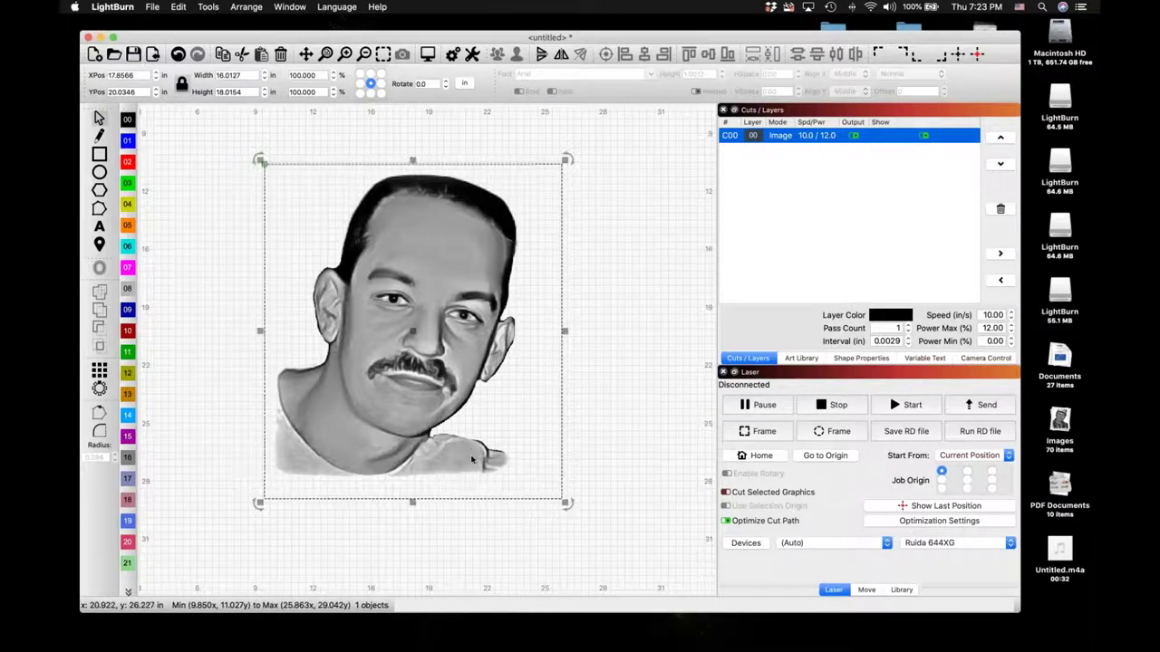
# Step: Delete the portrait image from the workspace
pyautogui.moveTo(447, 455); pyautogui.dragTo(474, 468)
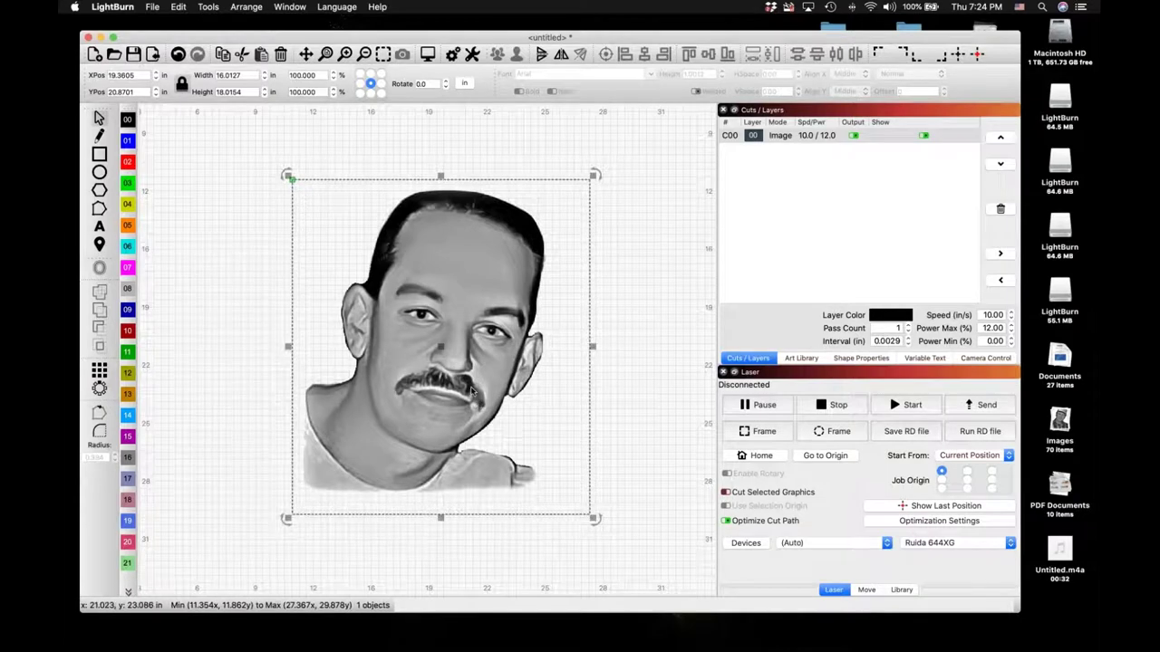
pyautogui.press('Delete')
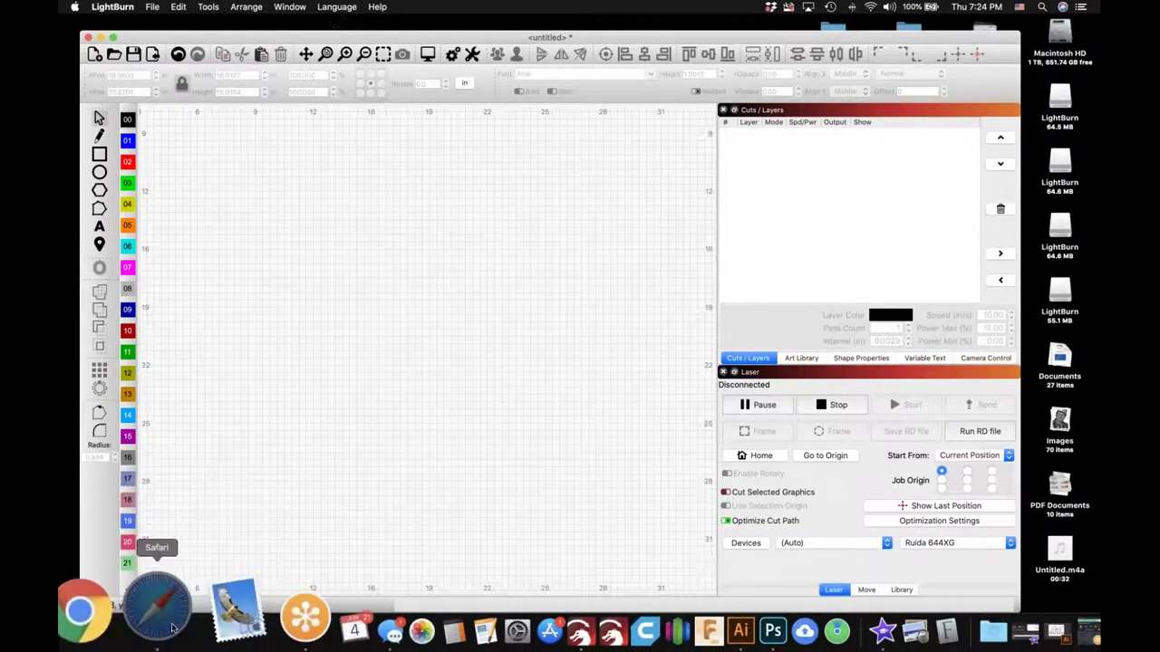
# Step: Switch to the Safari web browser
pyautogui.click(172, 631)
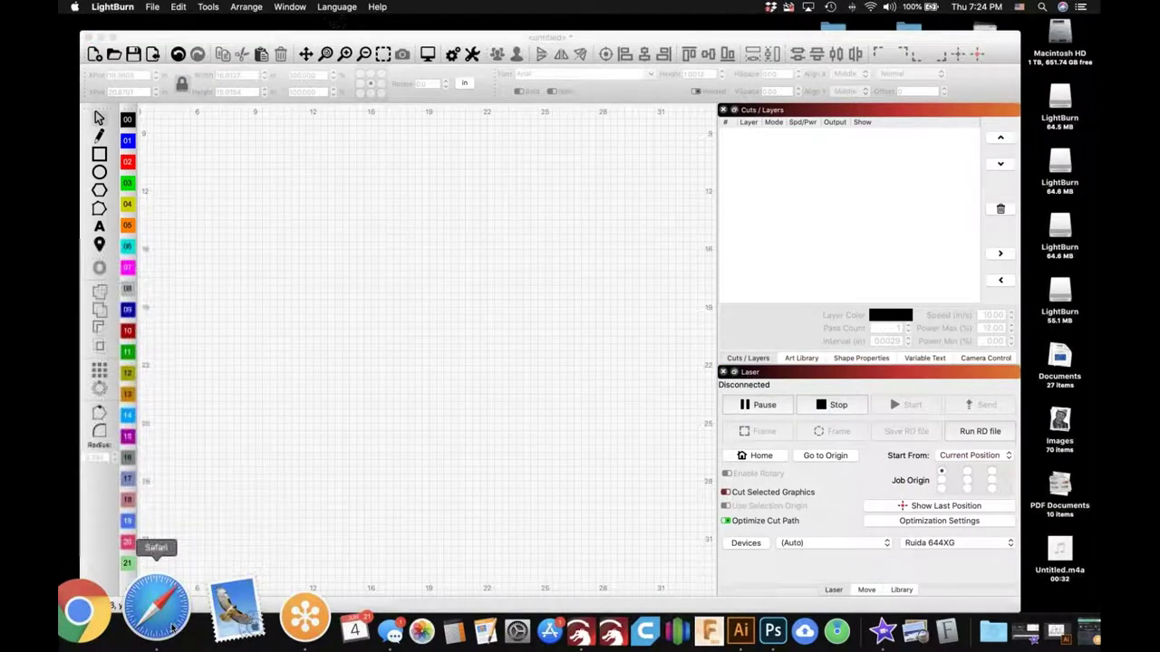
pyautogui.write('ph')
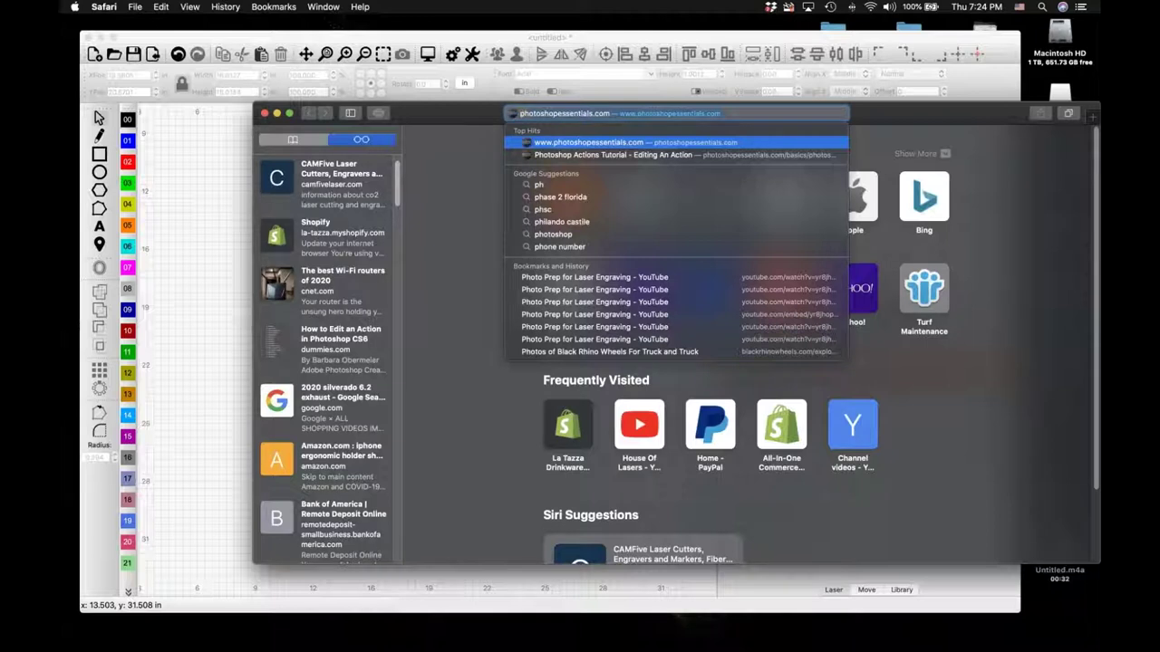
pyautogui.press('BackSpace')
pyautogui.press('BackSpace')
pyautogui.press('BackSpace')
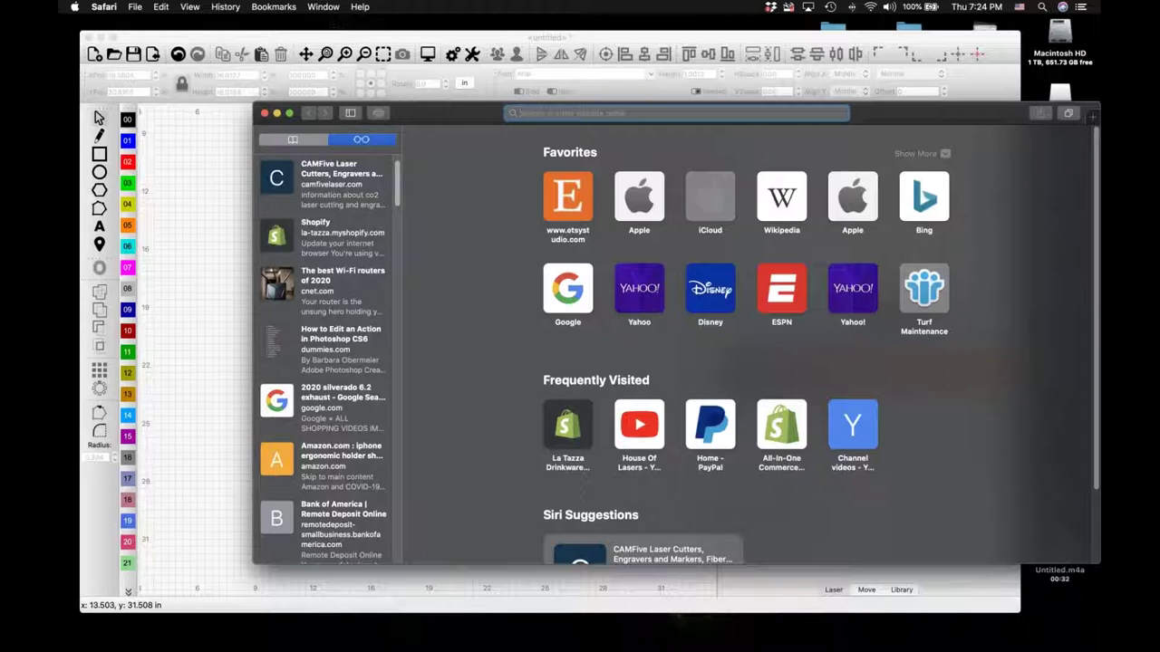
# Step: Search the web for "black and white high resolution images"
pyautogui.write('b')
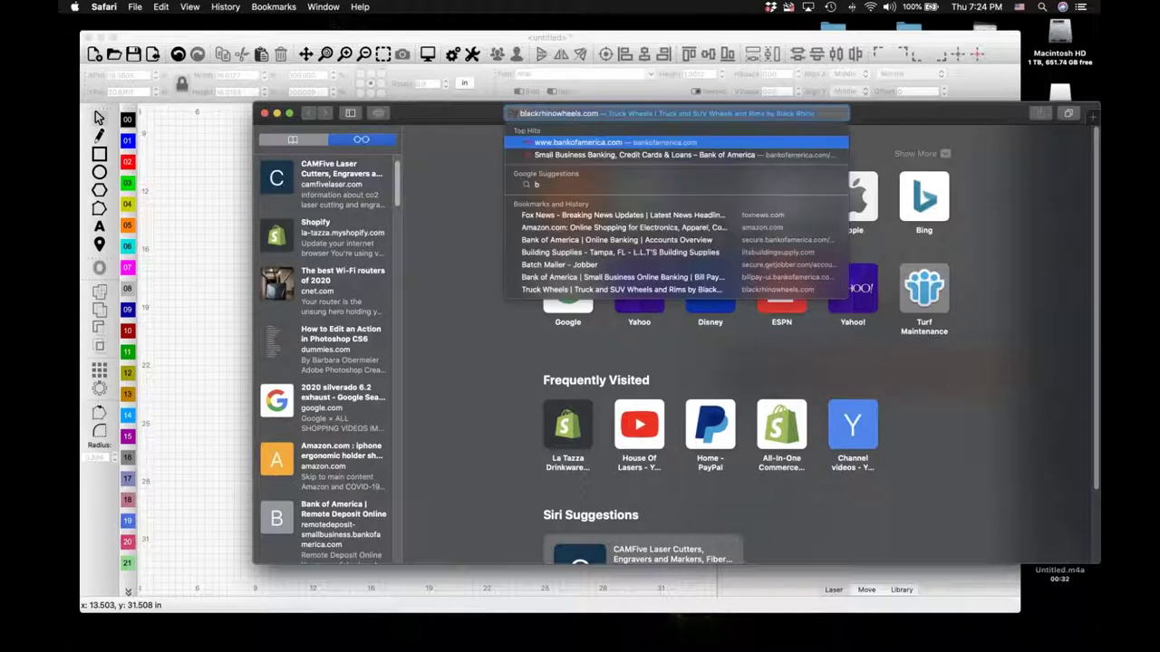
pyautogui.write('la')
pyautogui.write('ck and wh')
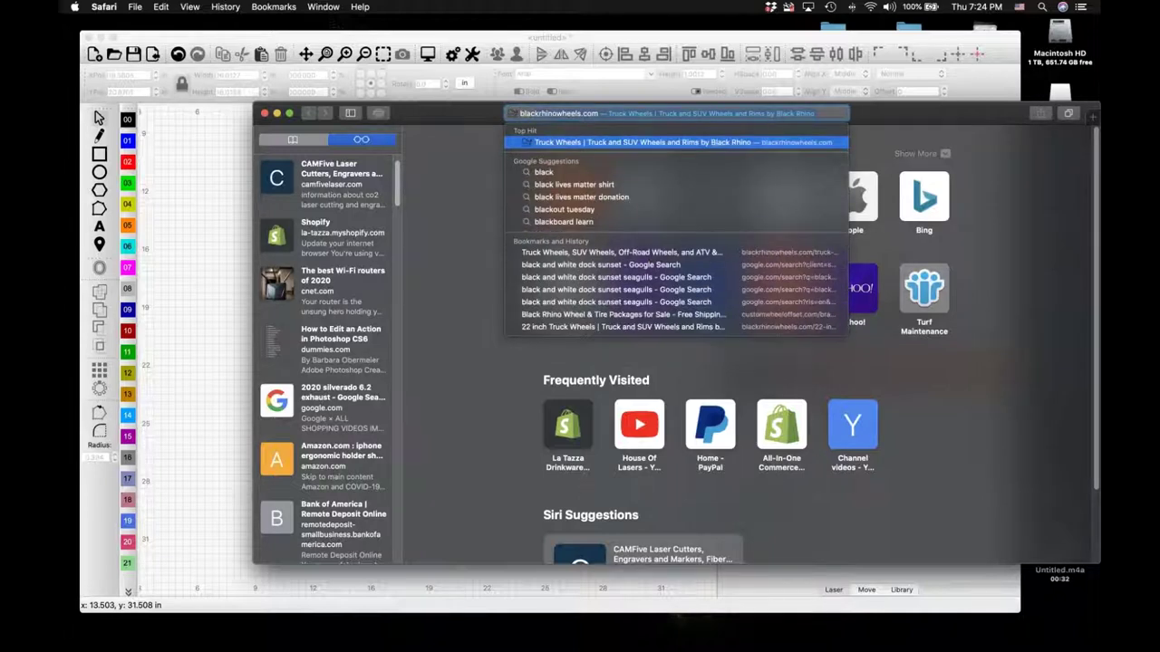
pyautogui.write('ite ')
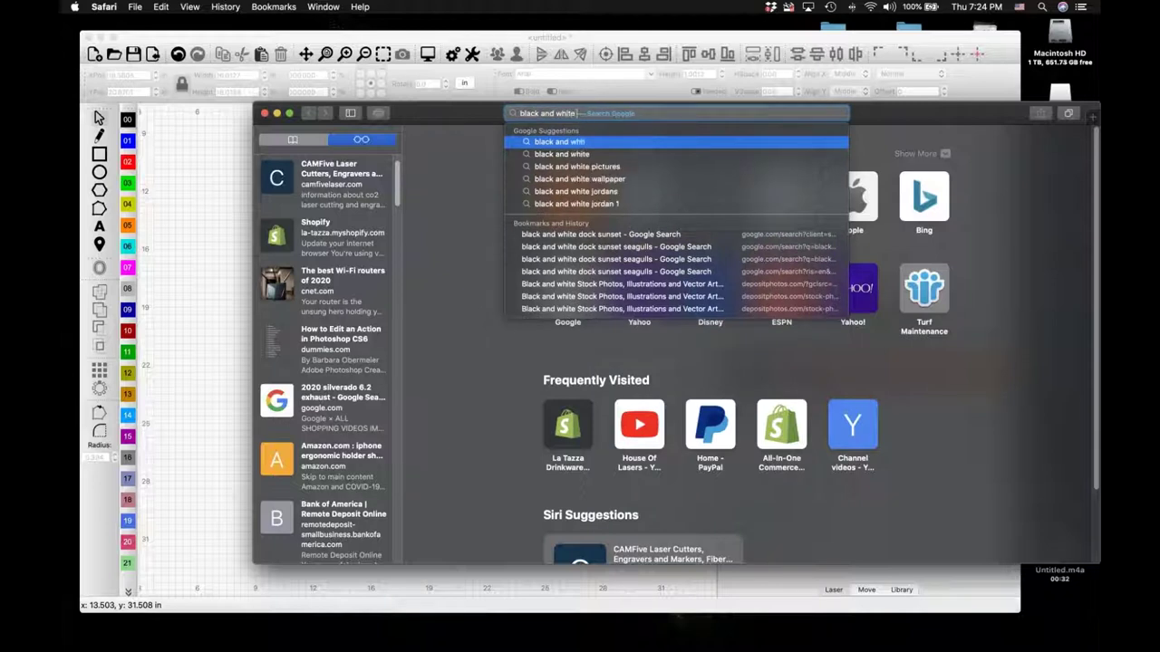
pyautogui.write('hig')
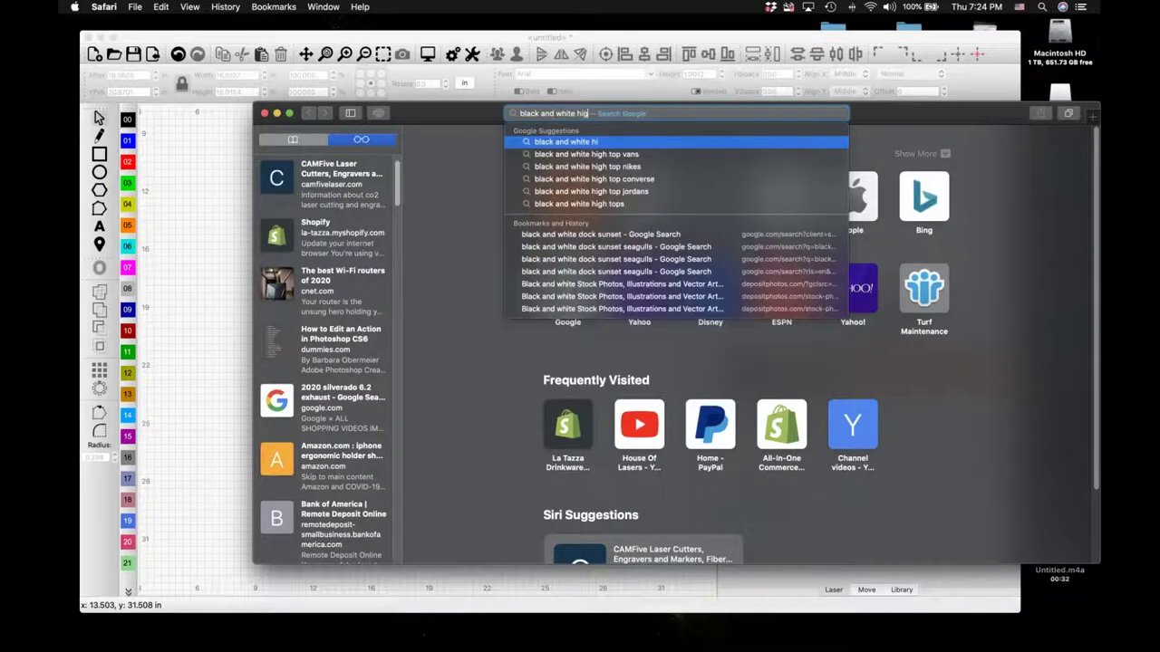
pyautogui.write('h res')
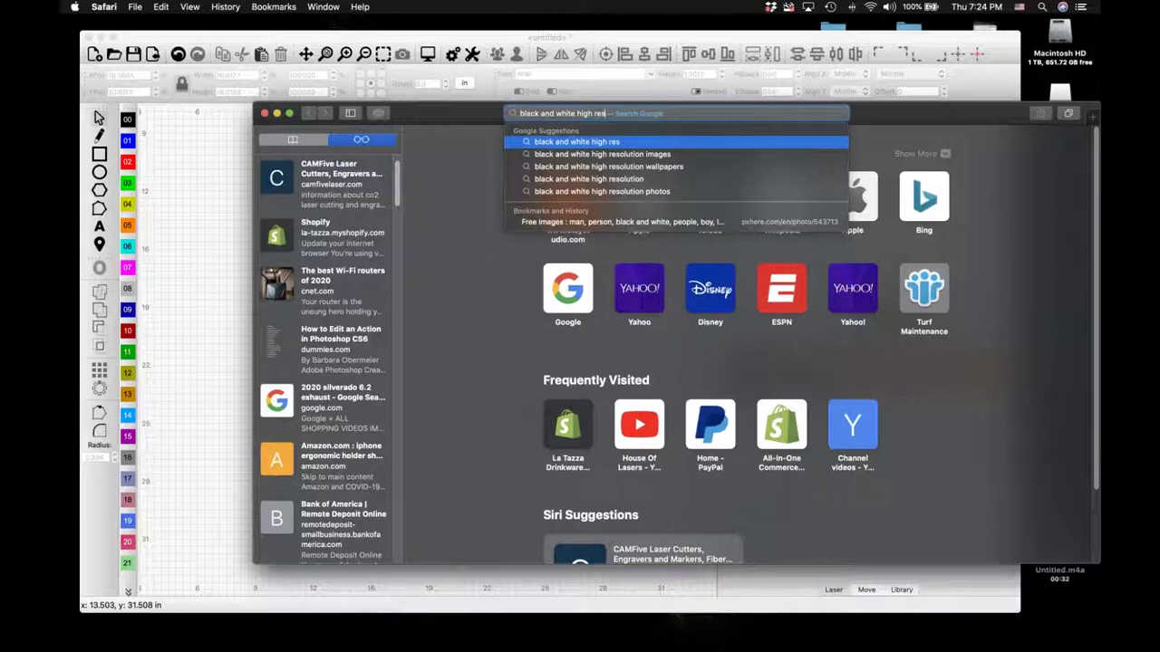
pyautogui.click(654, 154)
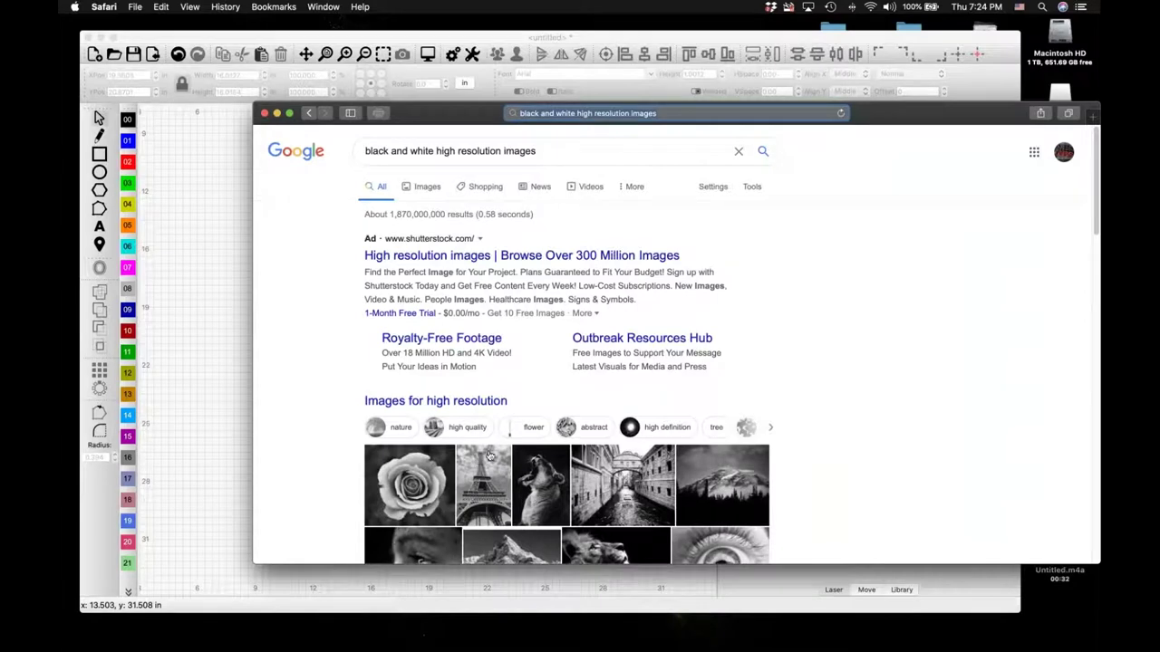
# Step: Open the full set of image results for the black and white search
pyautogui.scroll(-1, 511, 452)
pyautogui.scroll(-4, 512, 452)
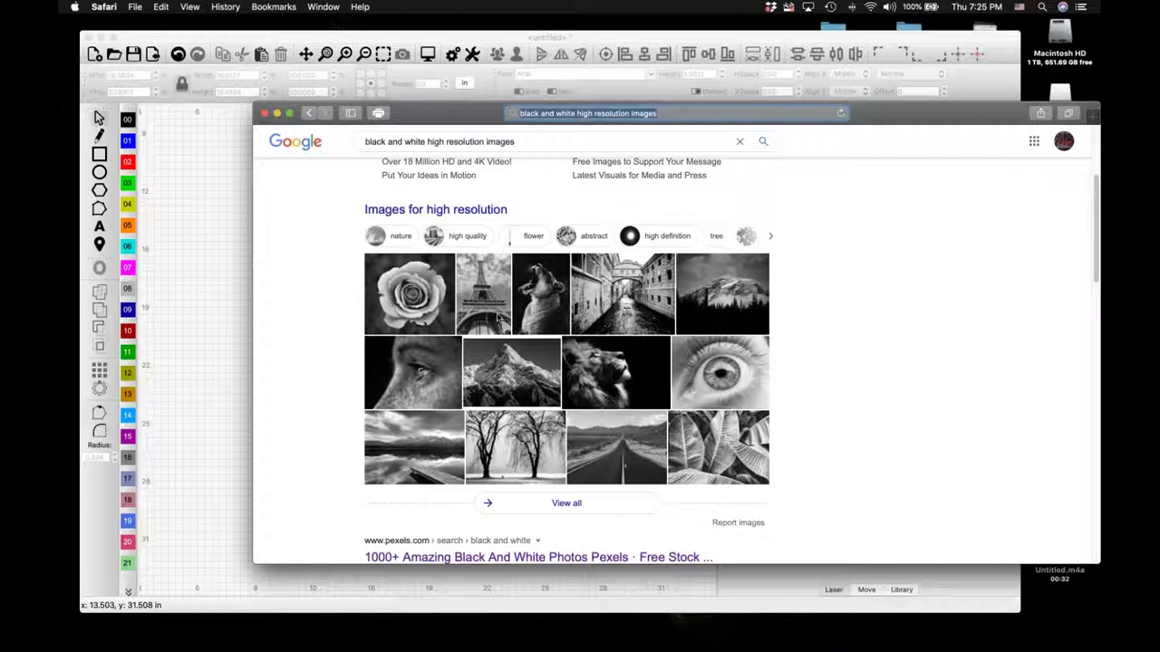
pyautogui.click(498, 500)
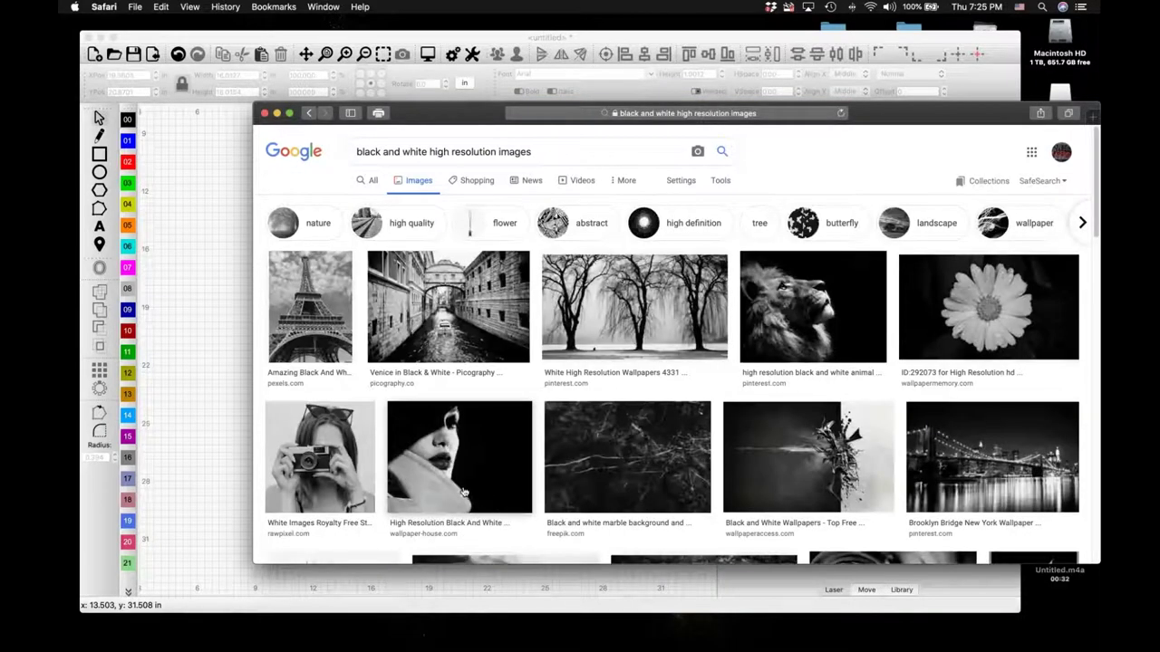
# Step: Find a dachshund photo among the results and follow its related images to the spotted-chested dog portrait from pawsnap.com.au
pyautogui.scroll(-3, 561, 466)
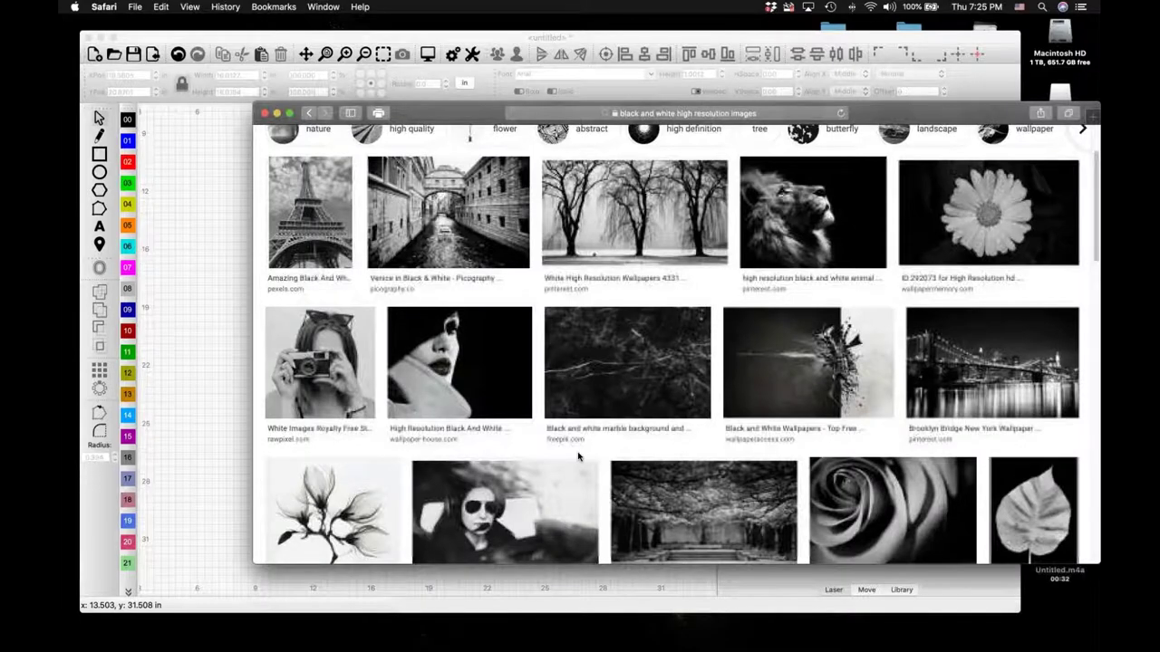
pyautogui.scroll(-5, 852, 362)
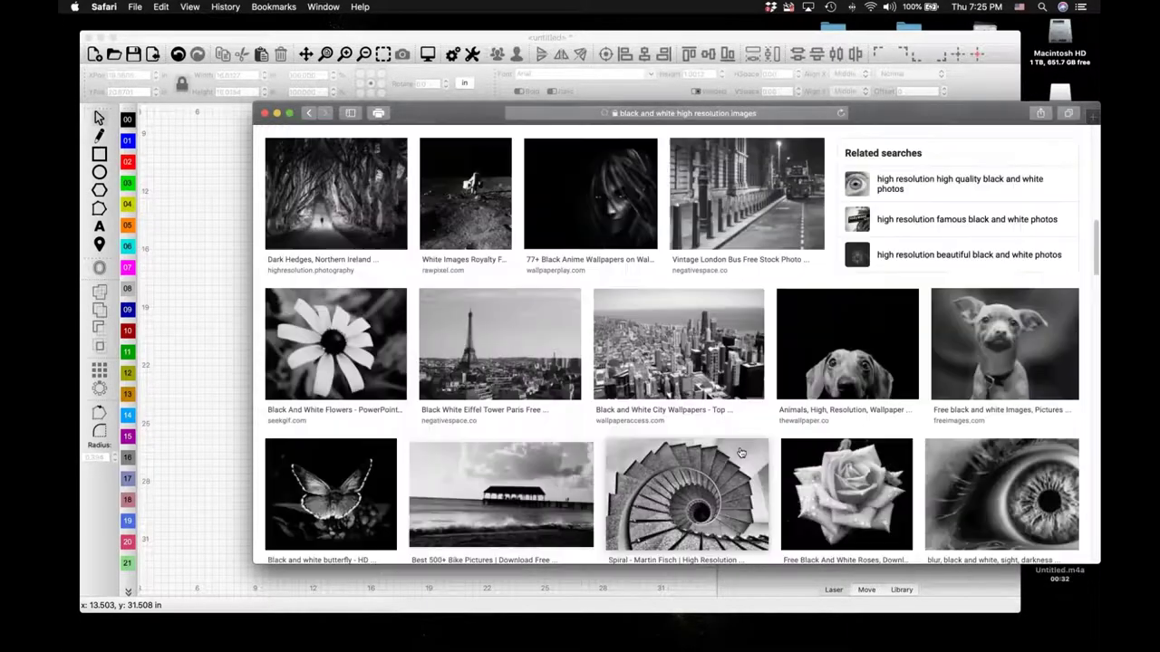
pyautogui.click(852, 365)
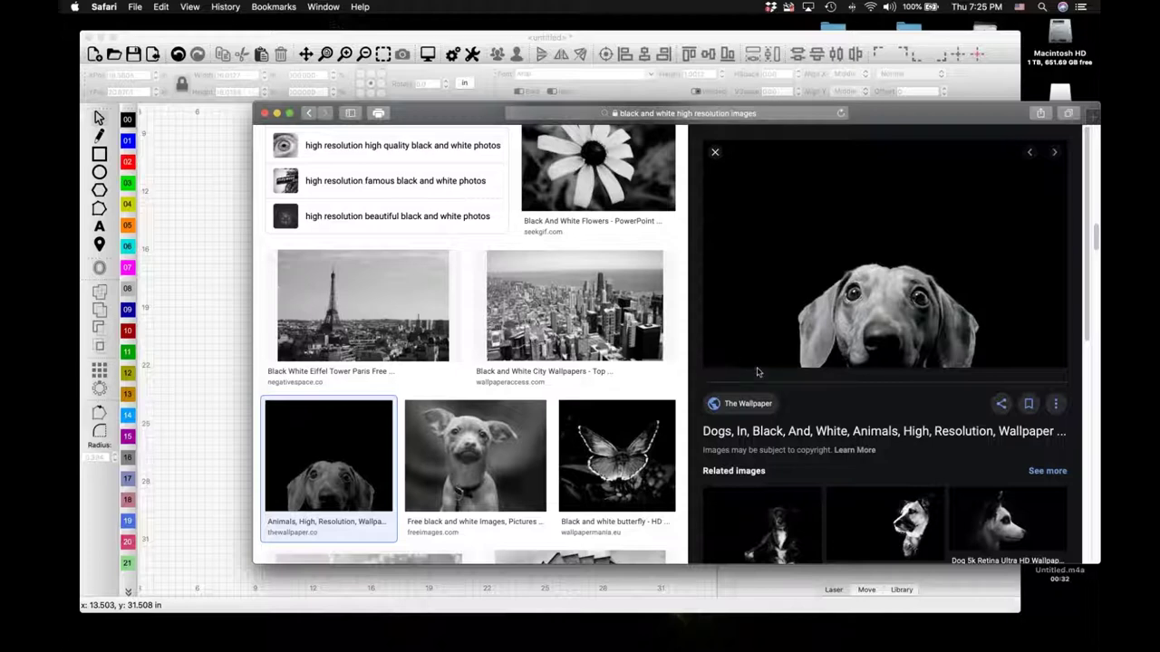
pyautogui.scroll(-5, 788, 380)
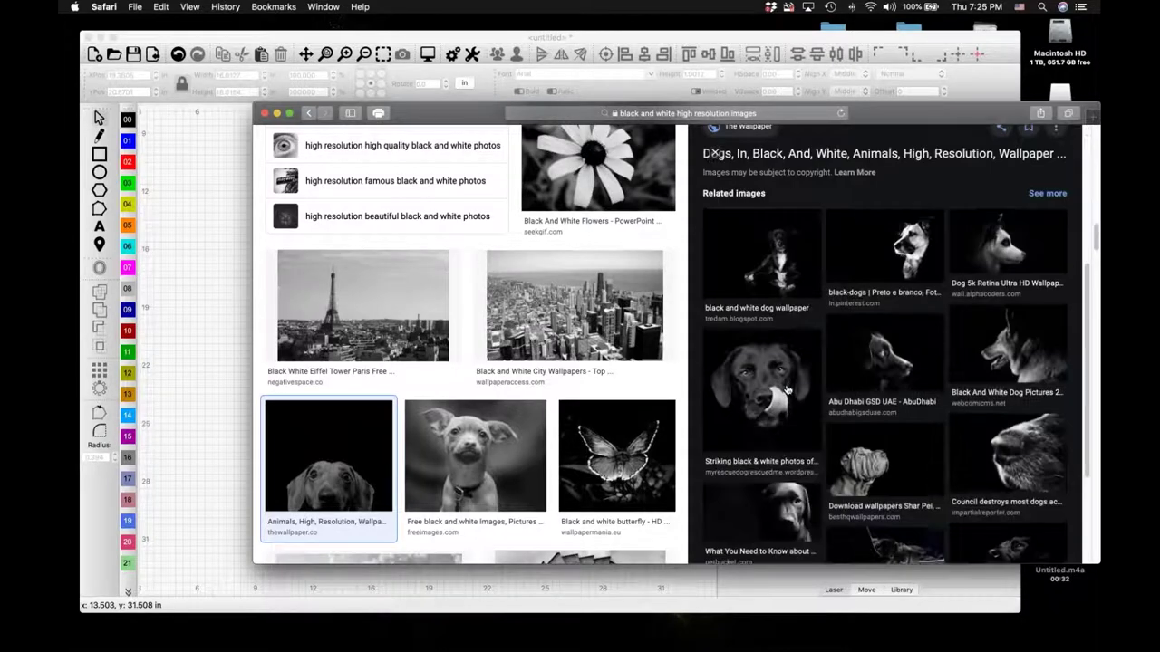
pyautogui.click(784, 395)
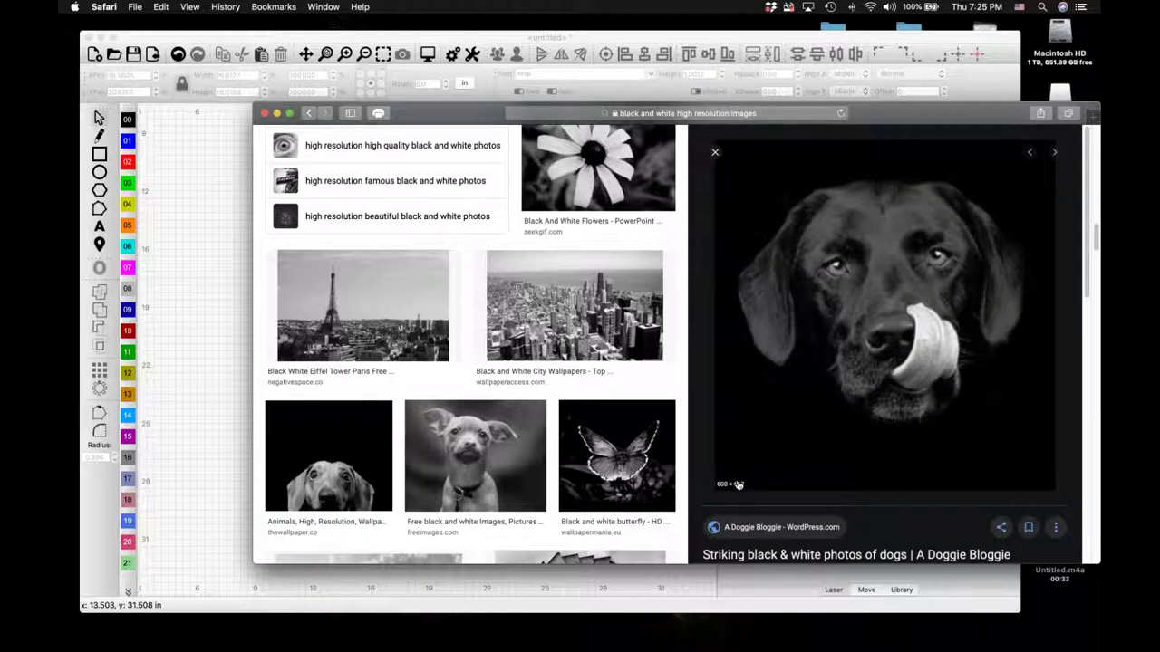
pyautogui.scroll(-5, 844, 412)
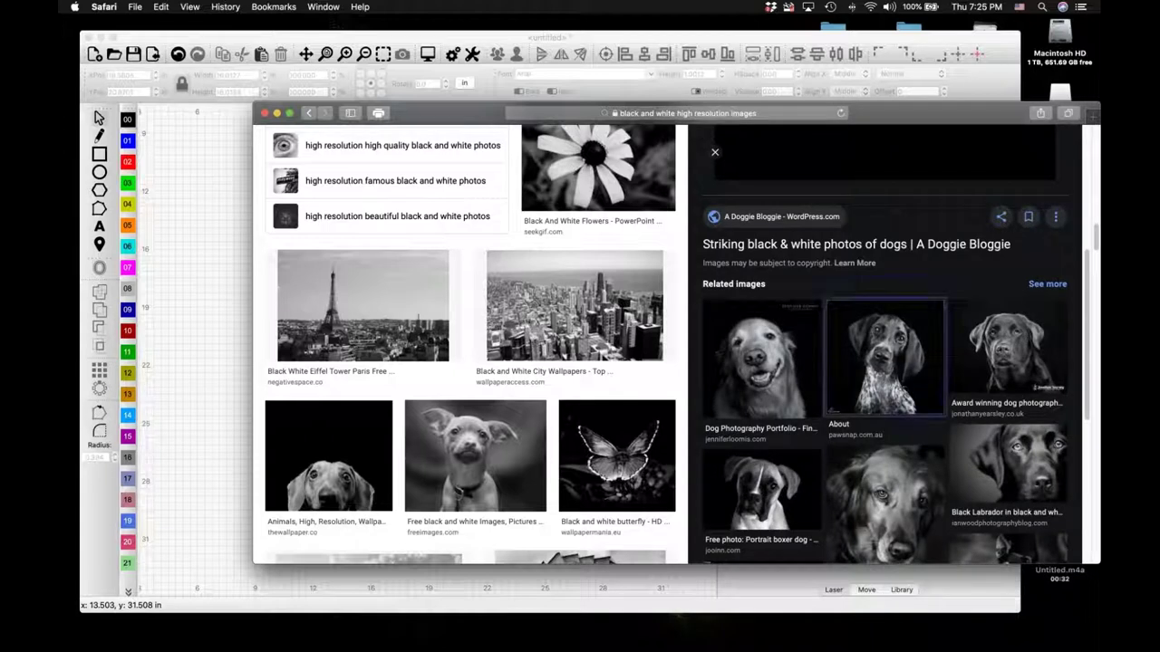
pyautogui.click(906, 380)
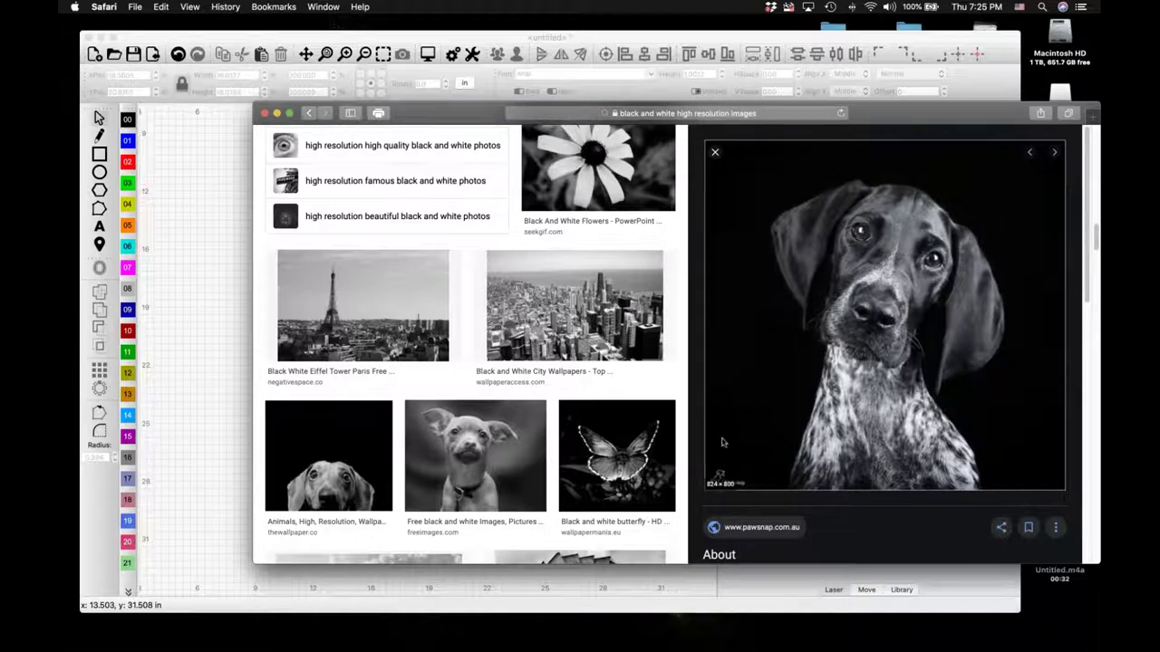
# Step: Copy the spotted dog image, paste it into the empty LightBurn workspace and inspect its facial detail up close
pyautogui.rightClick(850, 357)
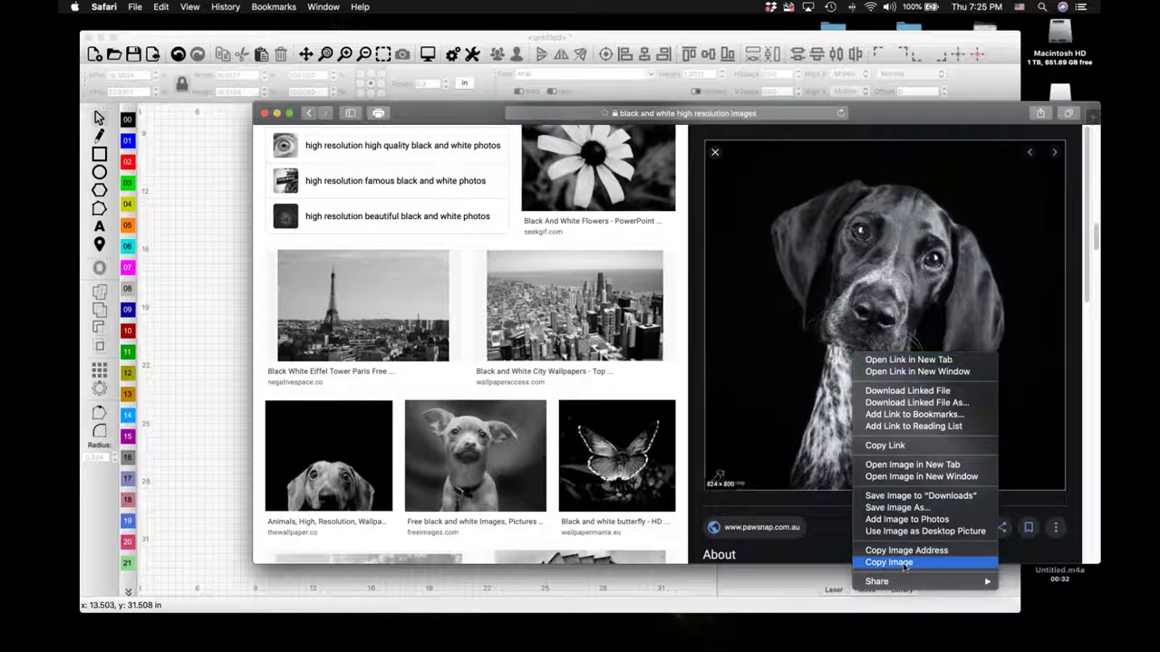
pyautogui.click(888, 561)
pyautogui.click(229, 302)
pyautogui.rightClick(306, 326)
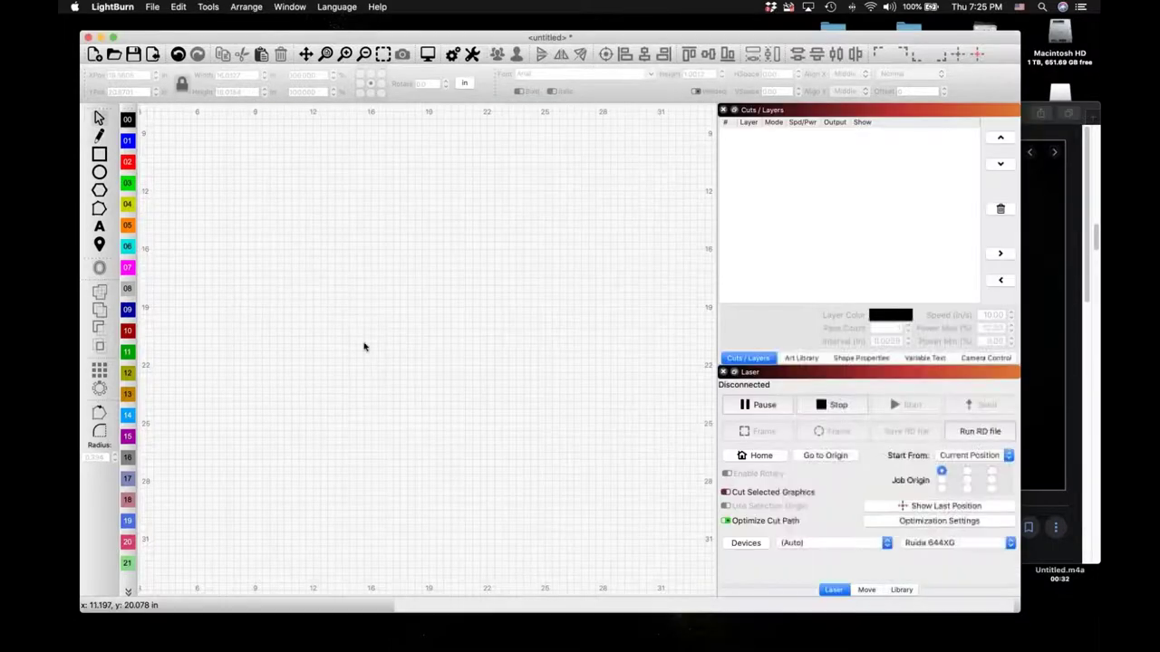
pyautogui.click(355, 358)
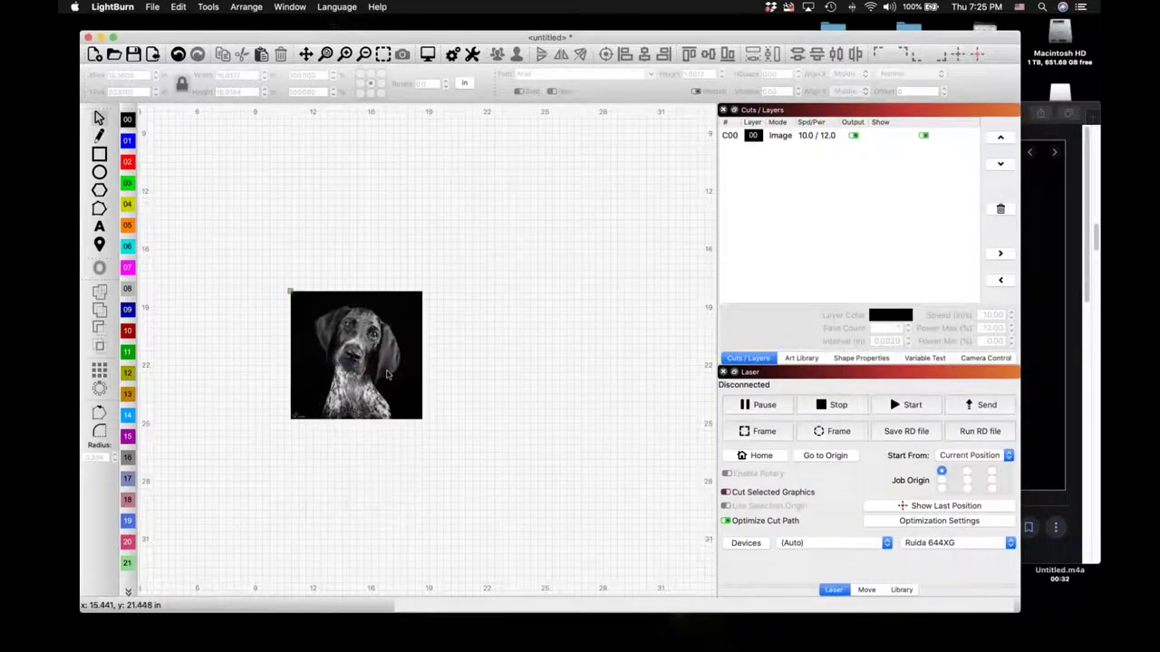
pyautogui.scroll(5, 347, 361)
pyautogui.scroll(5, 345, 363)
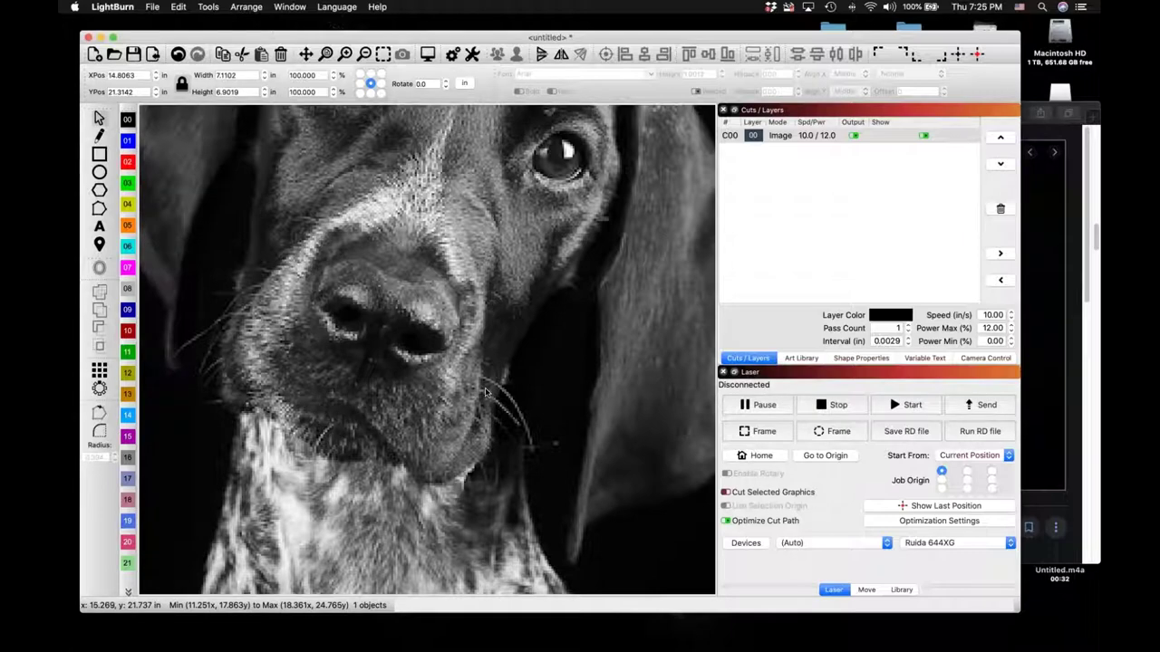
pyautogui.scroll(-3, 484, 388)
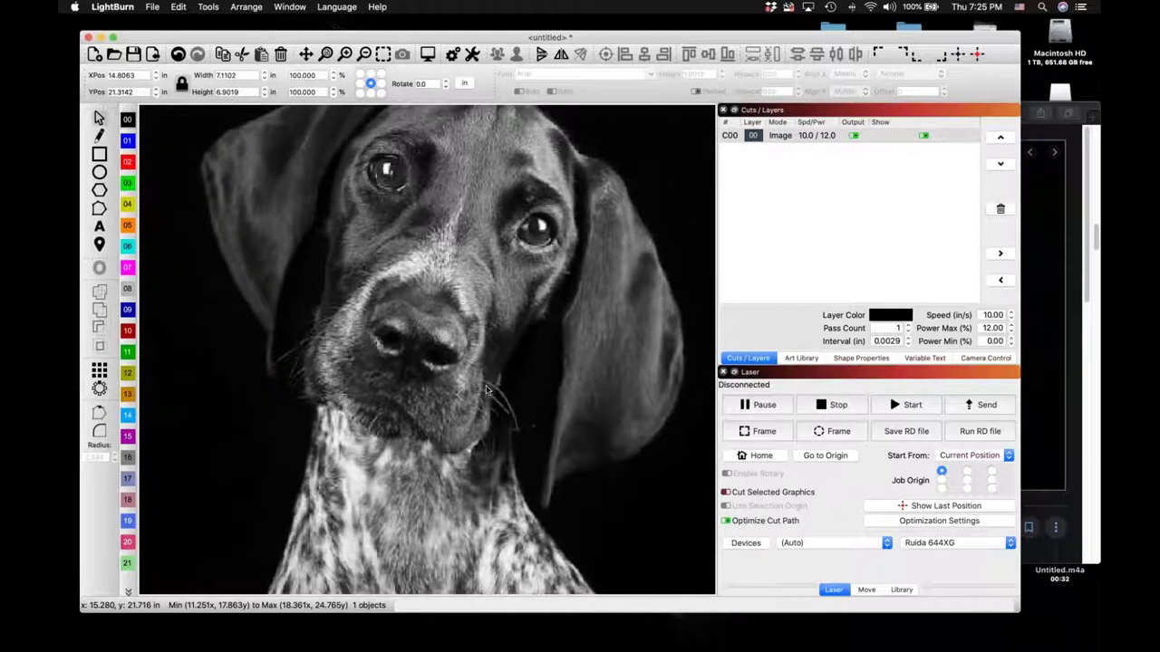
pyautogui.scroll(-1, 485, 385)
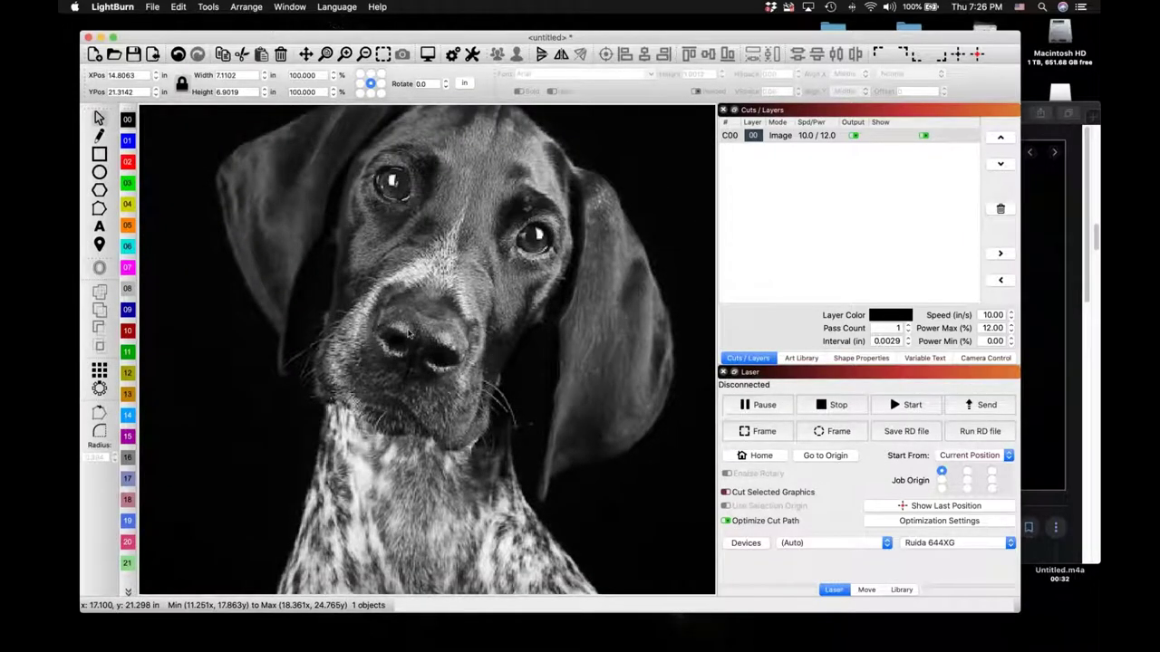
pyautogui.scroll(-3, 376, 304)
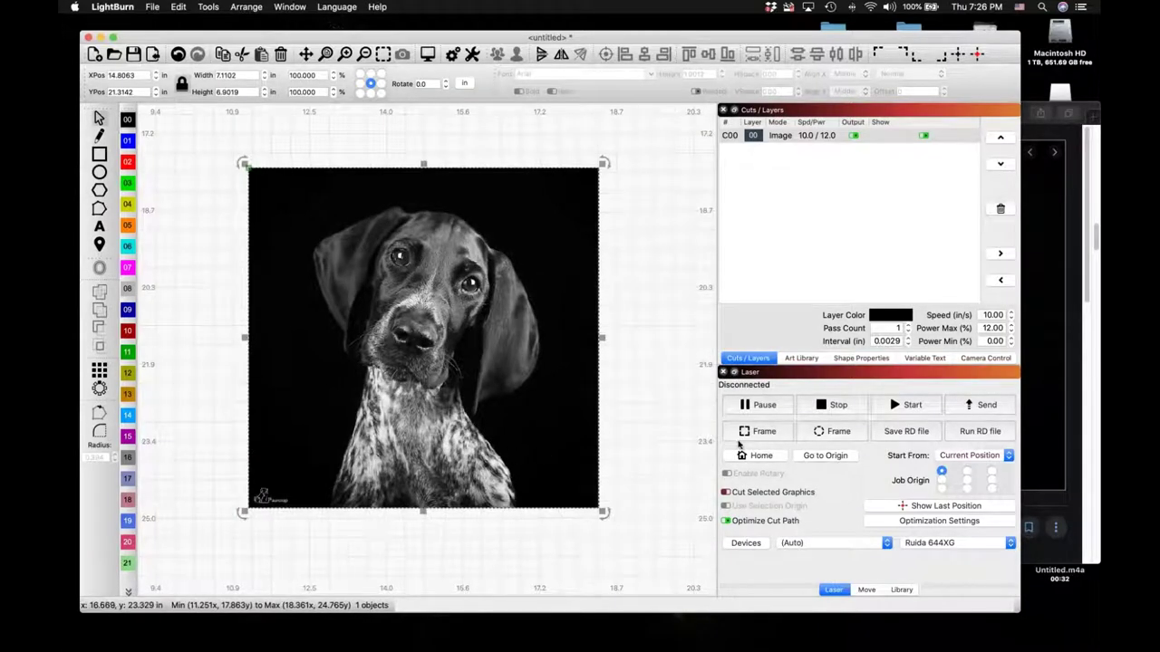
# Step: In the dog image's shape properties, set the contrast to 11 and the gamma to 0.8
pyautogui.click(861, 358)
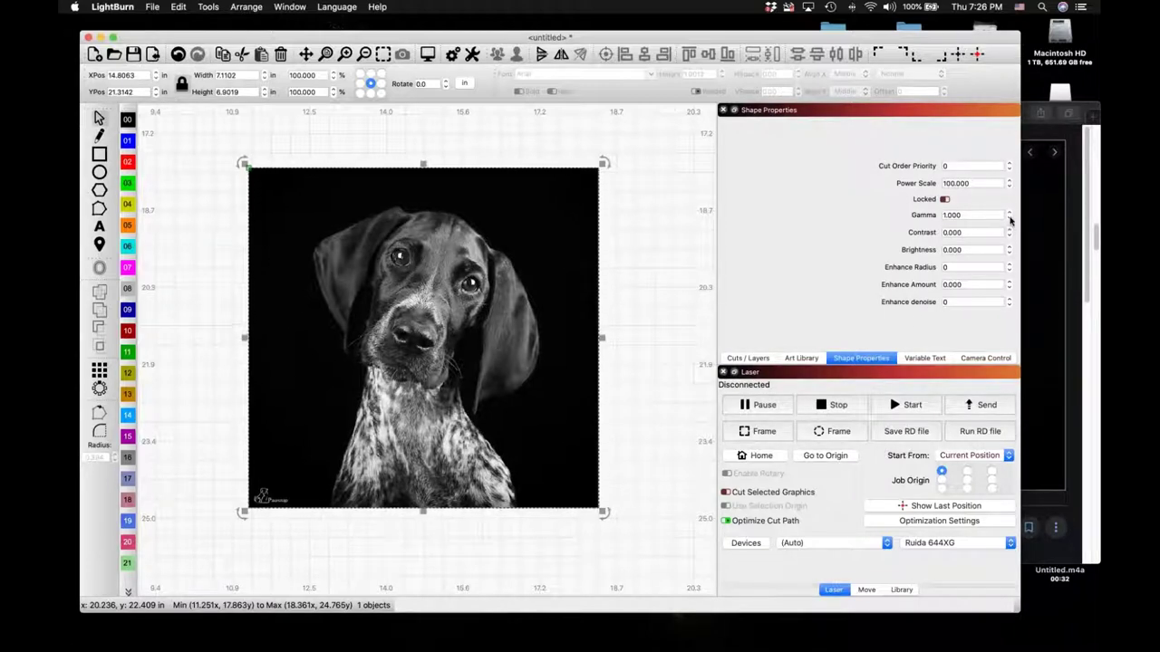
pyautogui.click(1008, 229)
pyautogui.click(1008, 229)
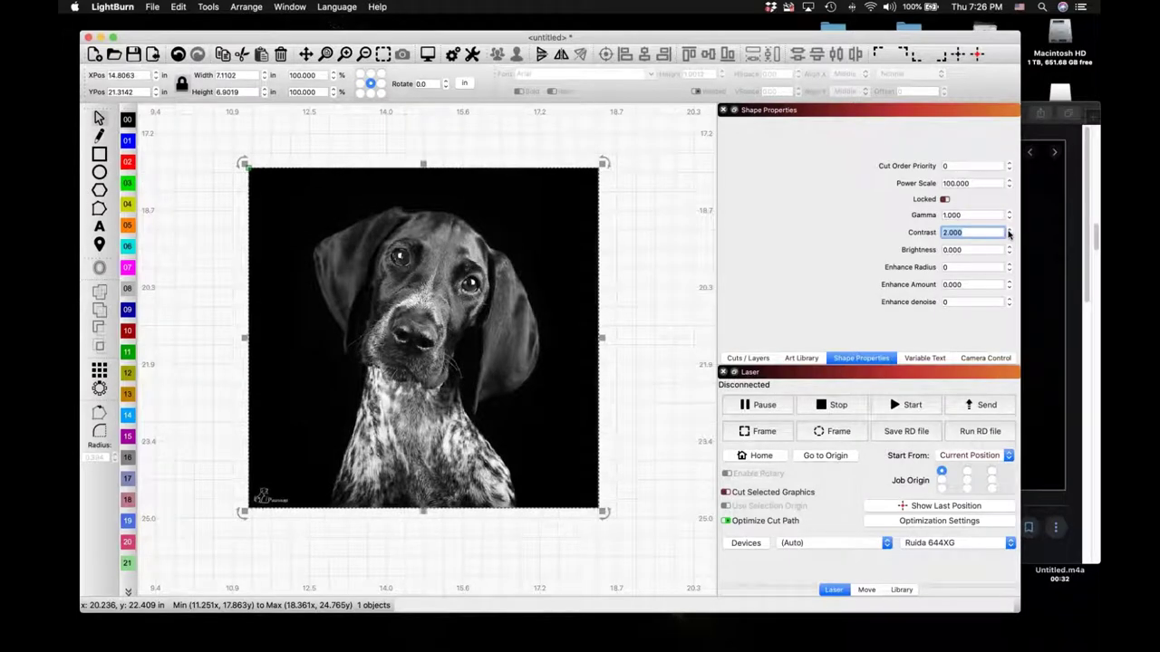
pyautogui.click(1009, 231)
pyautogui.click(1010, 230)
pyautogui.scroll(6, 1009, 233)
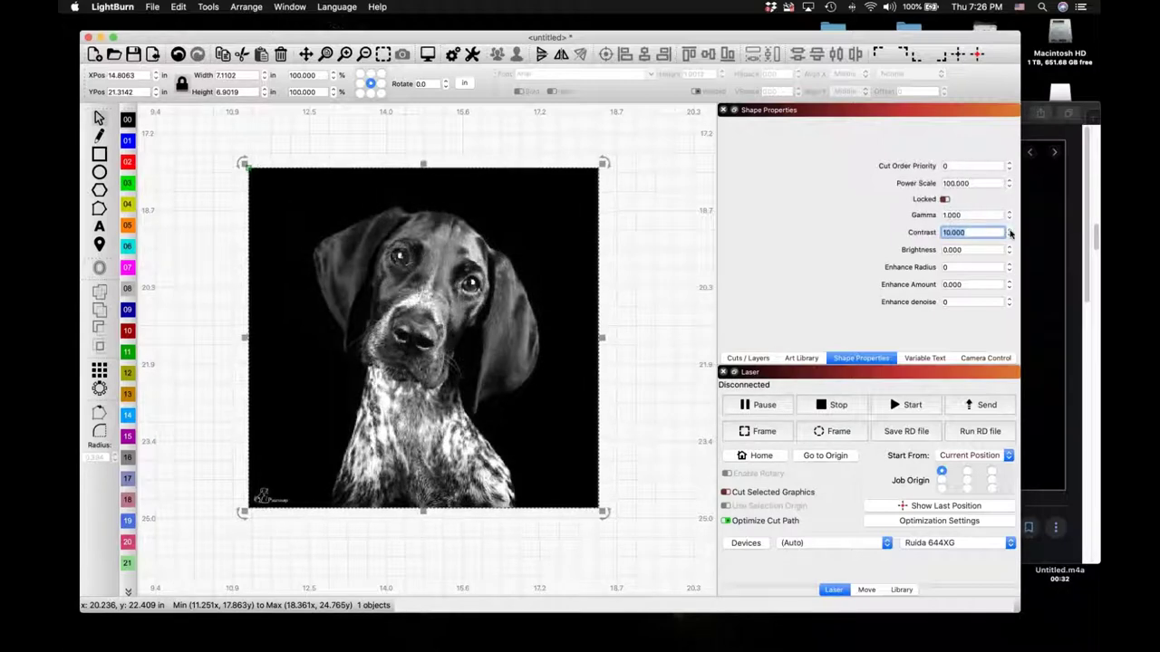
pyautogui.click(1009, 229)
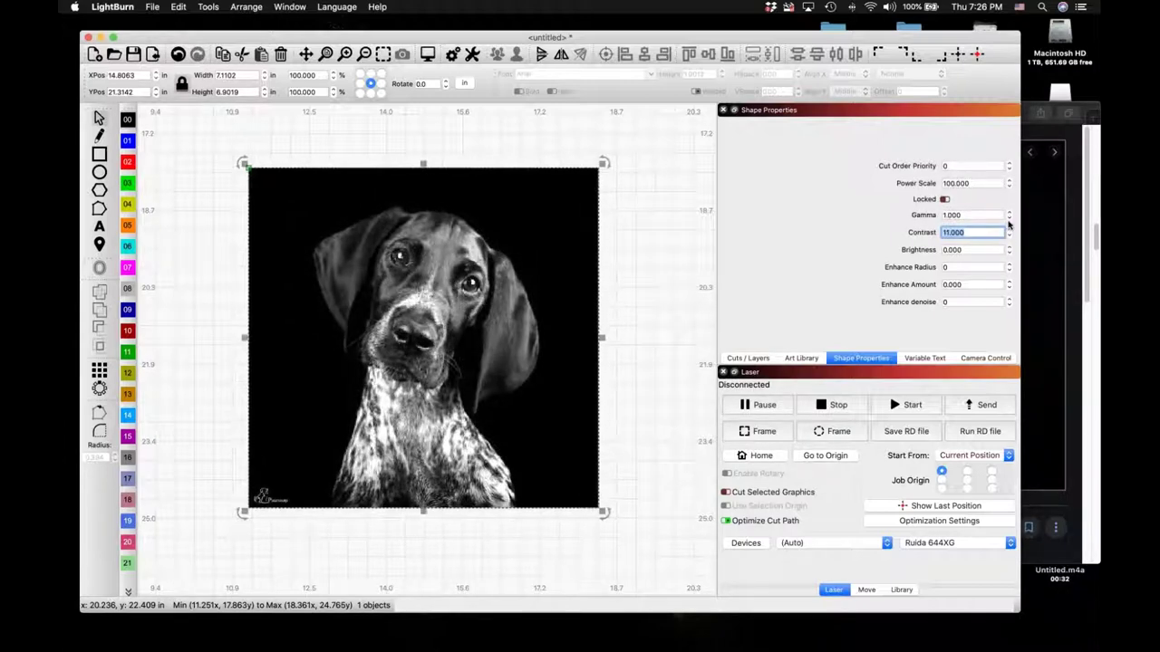
pyautogui.click(1009, 218)
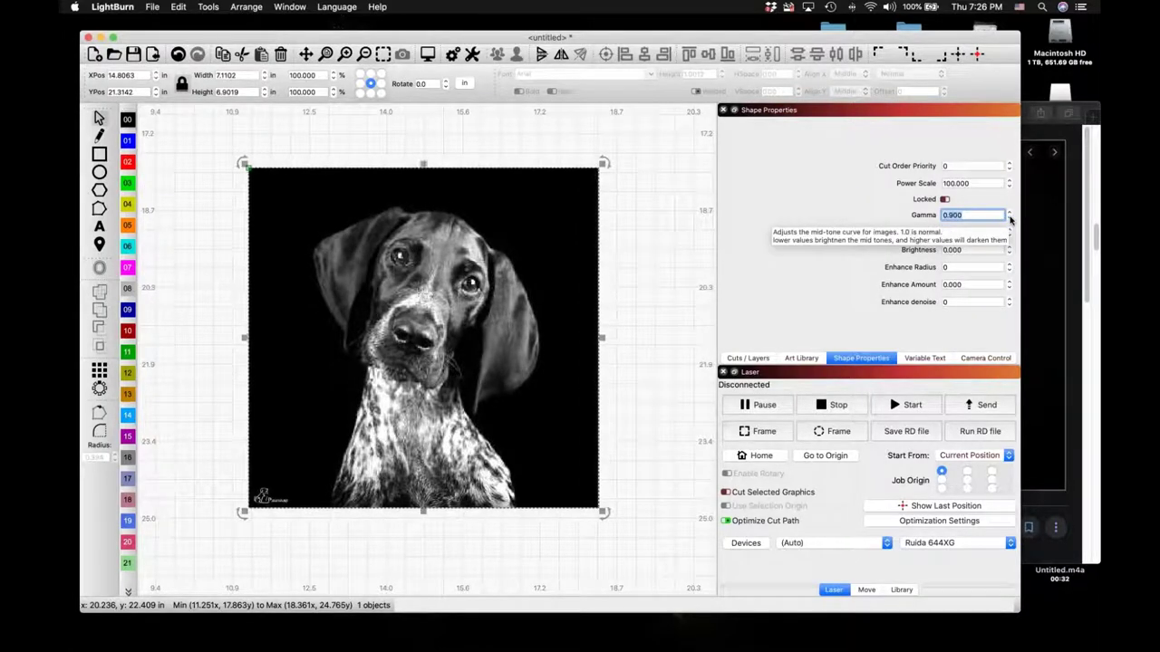
pyautogui.click(1010, 220)
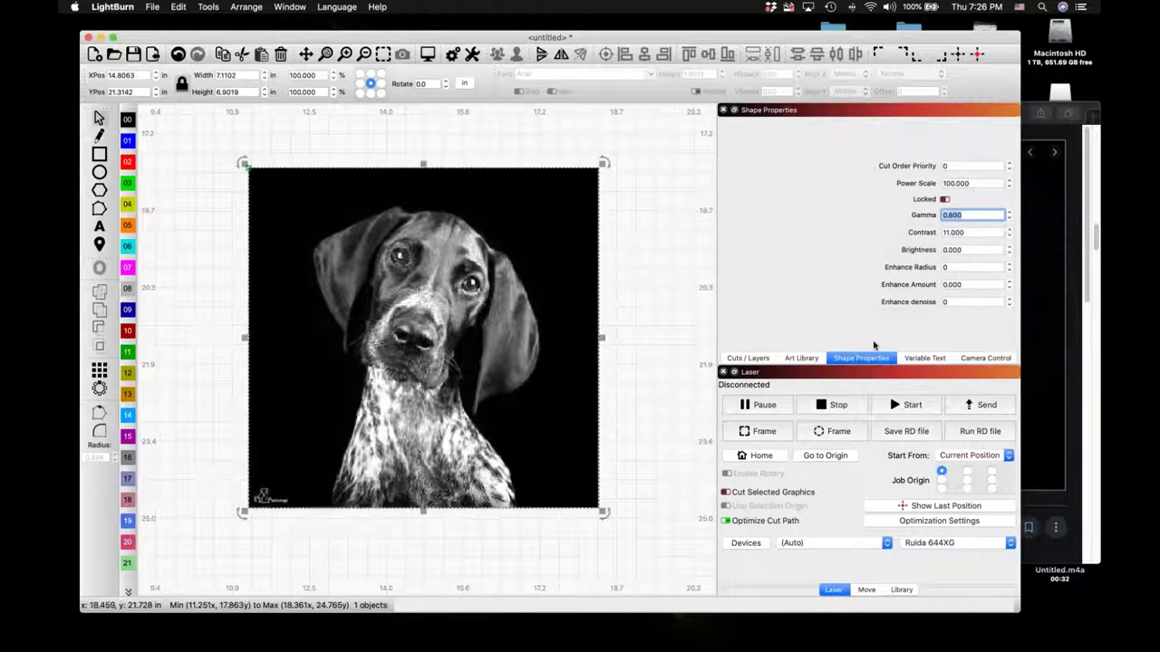
# Step: Set the dog image's enhance radius to 9
pyautogui.click(1009, 264)
pyautogui.click(1010, 265)
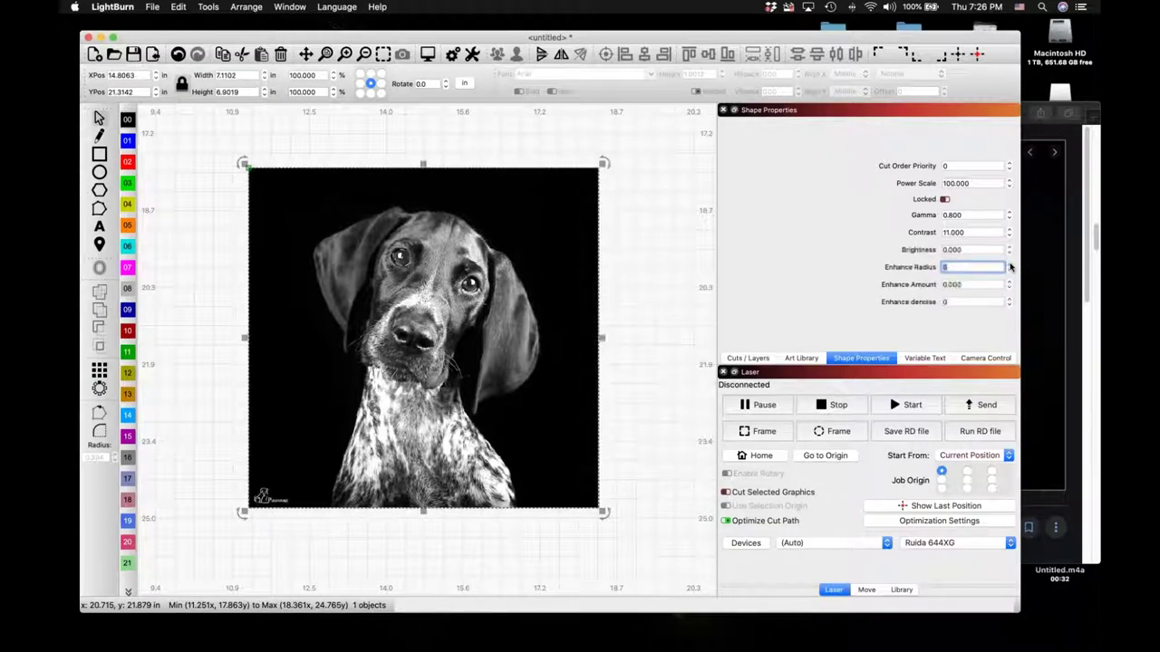
pyautogui.click(1011, 264)
pyautogui.click(1010, 265)
# Step: Set the dog image's enhance amount to 125 and inspect the sharpened fur around the nose
pyautogui.click(1010, 282)
pyautogui.click(1010, 283)
pyautogui.click(1010, 283)
pyautogui.click(1010, 282)
pyautogui.click(1010, 283)
pyautogui.click(1010, 283)
pyautogui.click(1010, 283)
pyautogui.click(1011, 283)
pyautogui.click(1011, 283)
pyautogui.click(1010, 283)
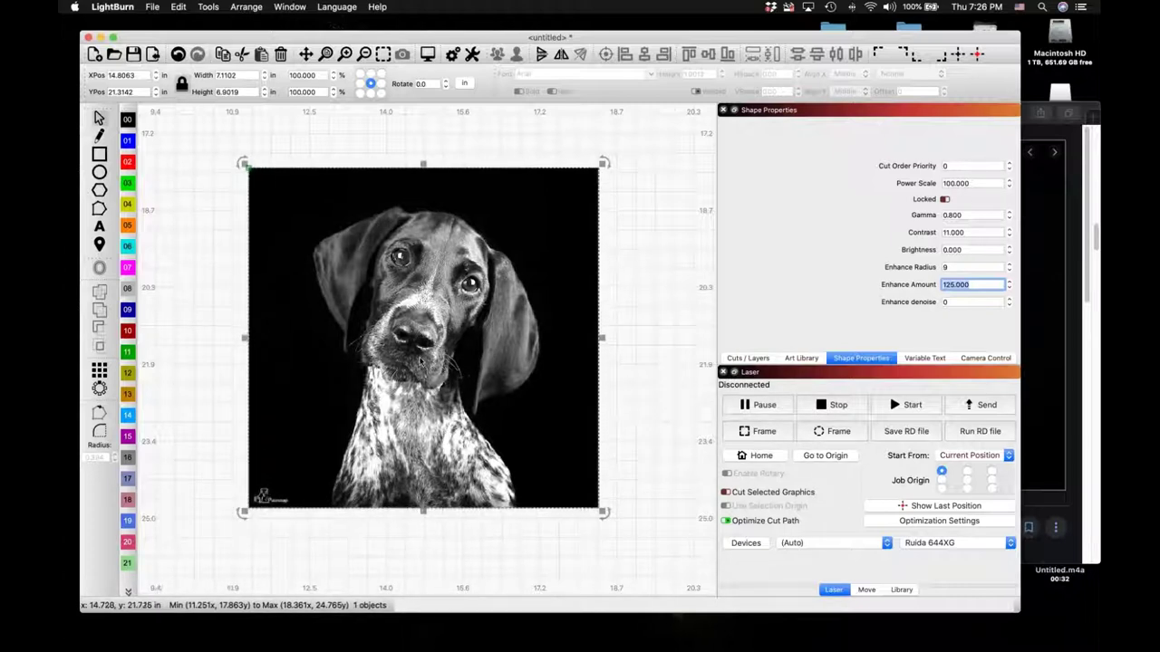
pyautogui.scroll(5, 419, 362)
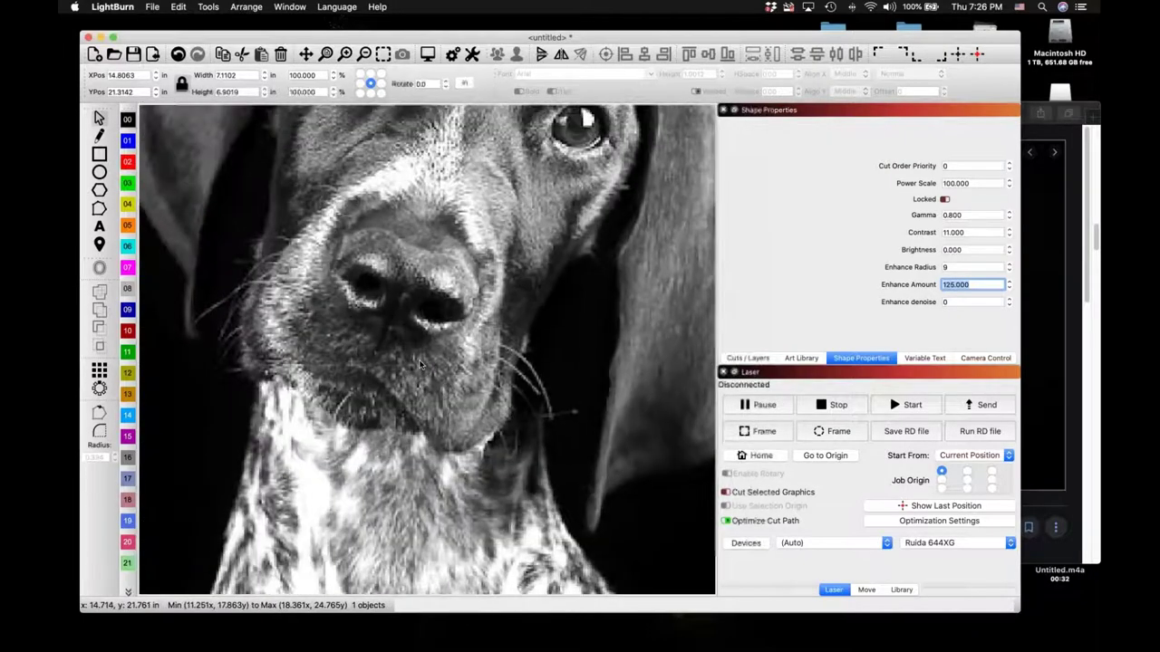
pyautogui.scroll(-5, 420, 364)
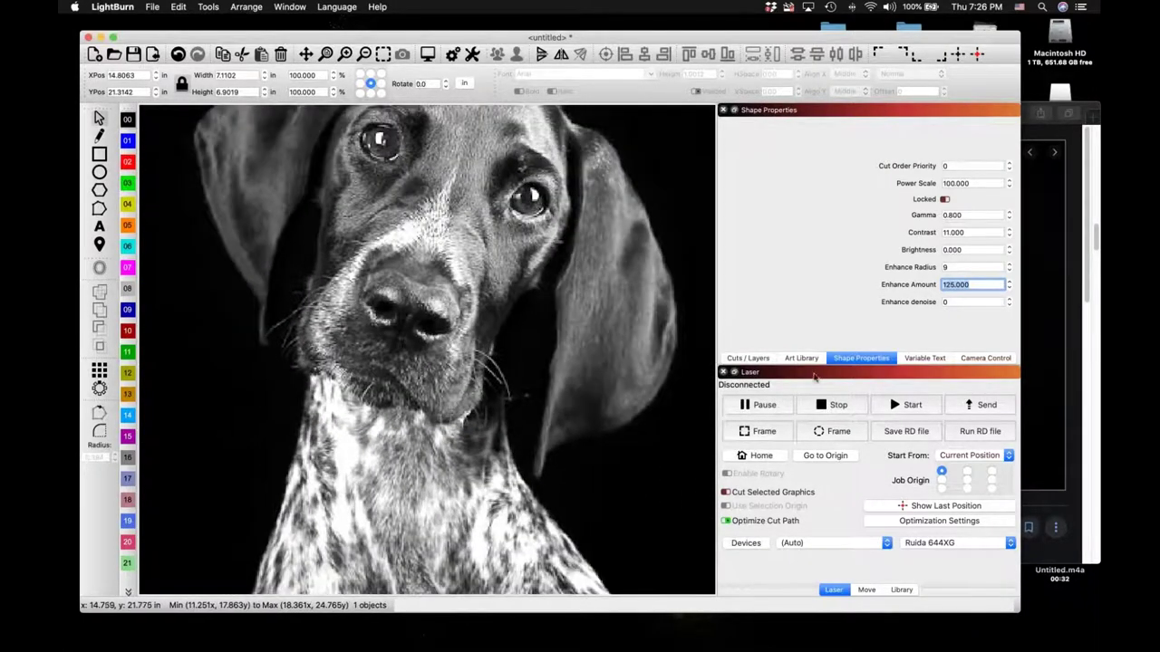
# Step: Increase the dog image's enhance radius to 26 and its enhance amount to 200
pyautogui.click(1008, 281)
pyautogui.click(1009, 282)
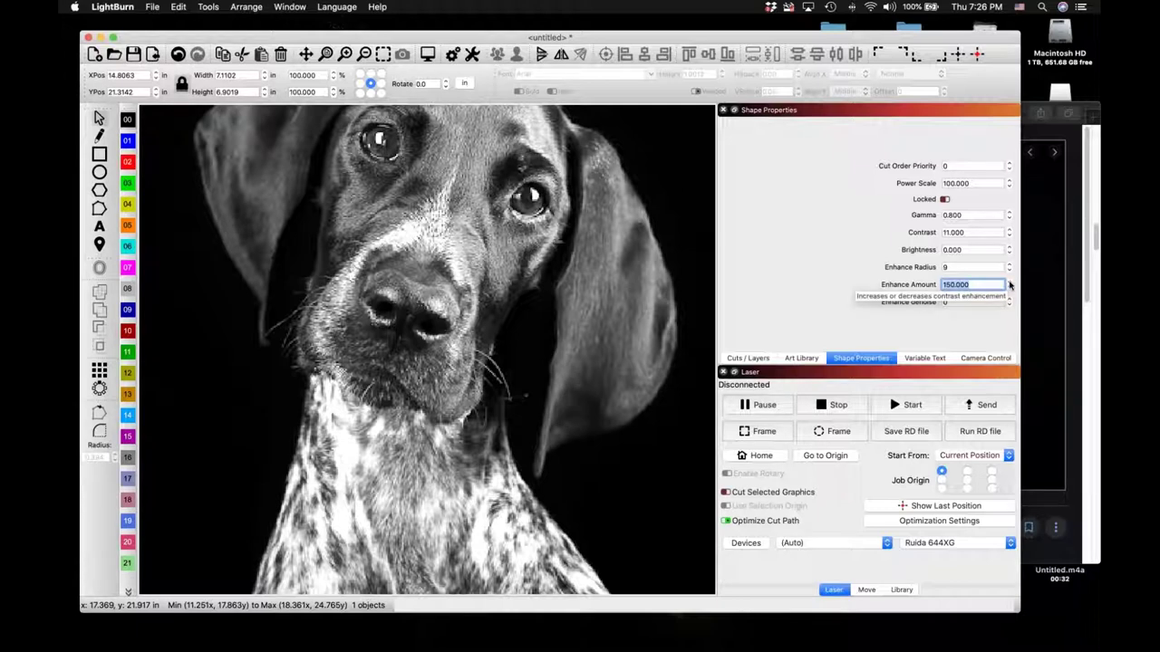
pyautogui.click(1009, 265)
pyautogui.click(1009, 265)
pyautogui.click(1010, 265)
pyautogui.click(1009, 265)
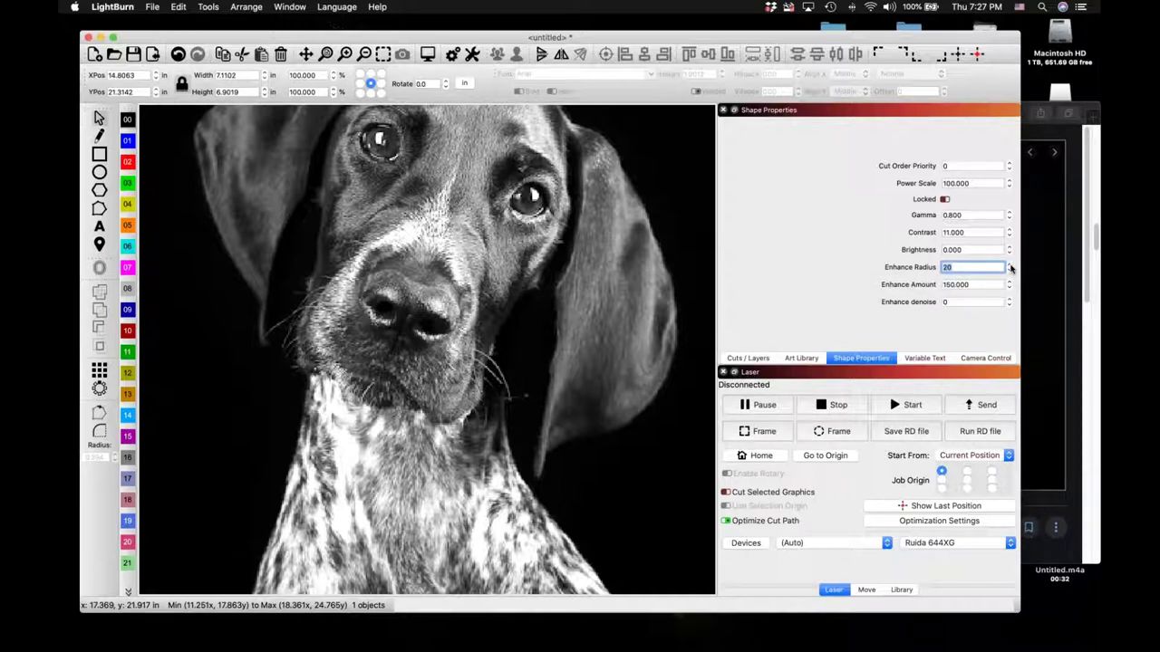
pyautogui.click(1010, 266)
pyautogui.click(1010, 267)
pyautogui.click(1010, 282)
pyautogui.click(1010, 282)
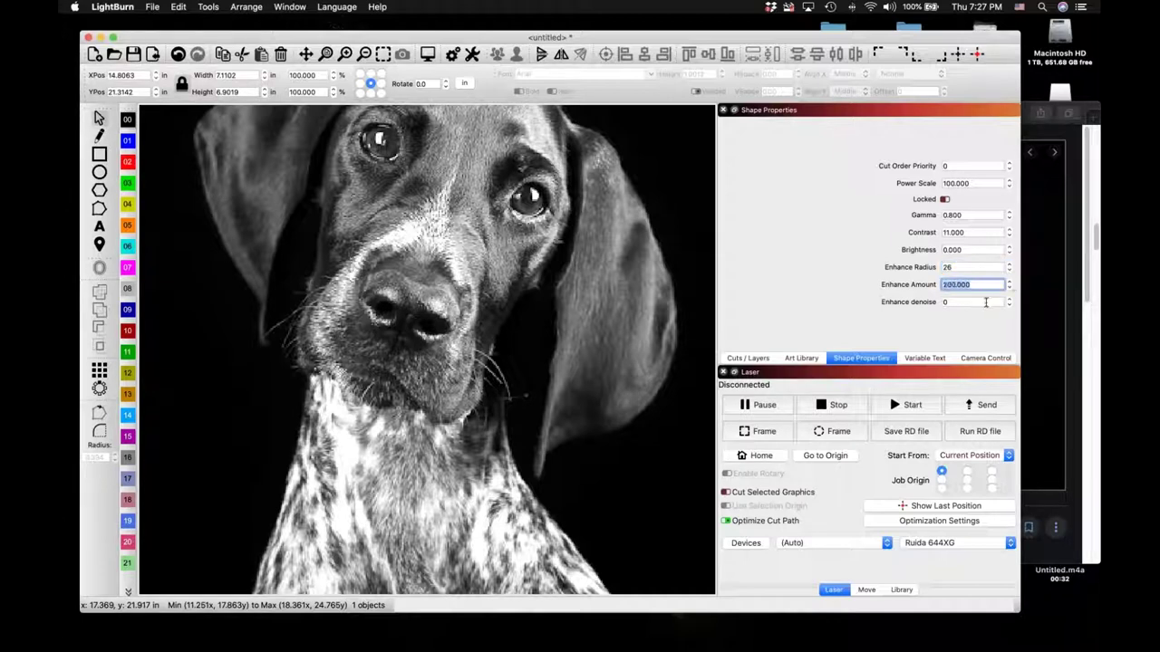
# Step: Set the dog image's enhance denoise to 90 and look over the whole picture
pyautogui.press('Tab')
pyautogui.write('90')
pyautogui.press('Return')
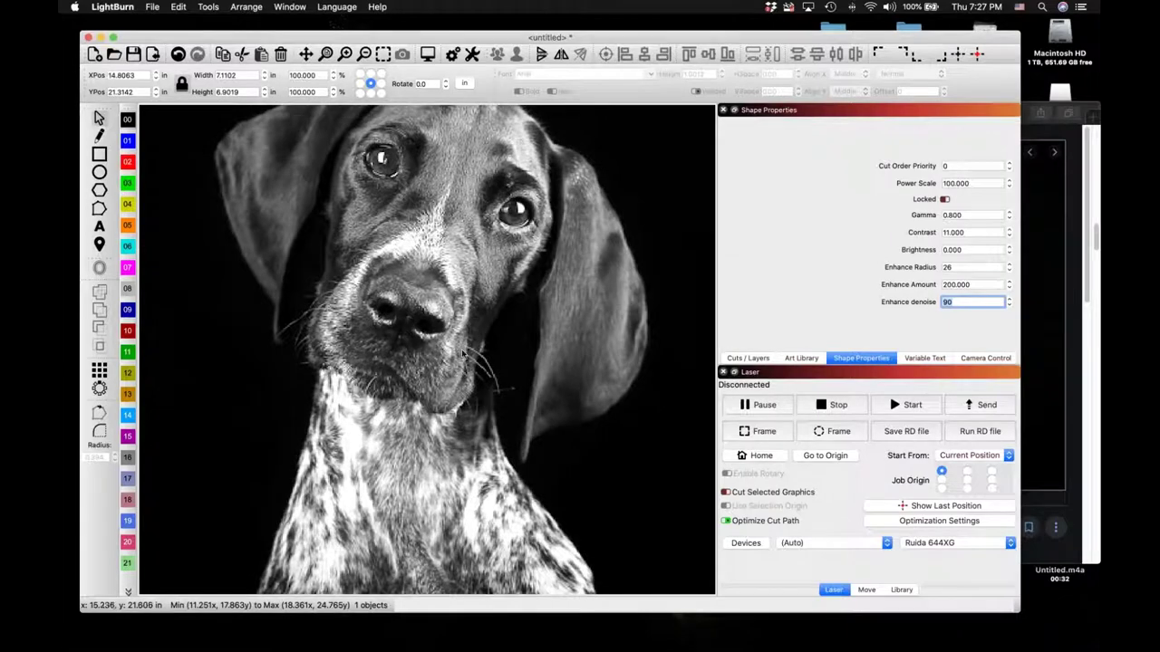
pyautogui.scroll(-2, 464, 355)
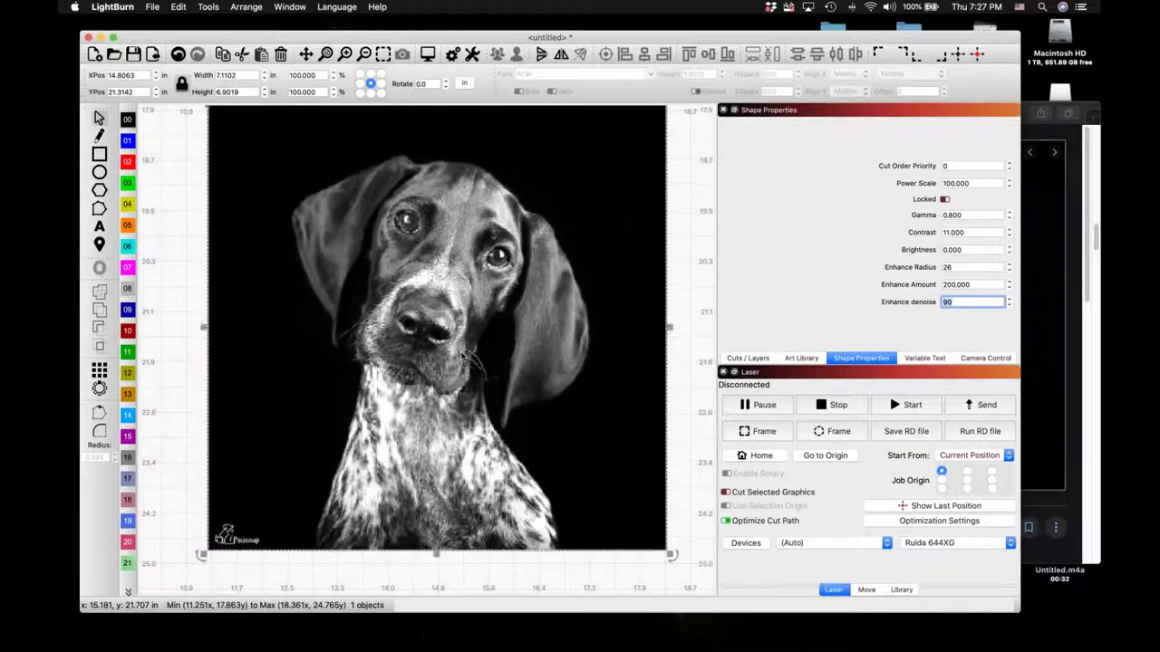
# Step: Turn on Negative Image in the dog image layer's cut settings and apply the change
pyautogui.click(738, 358)
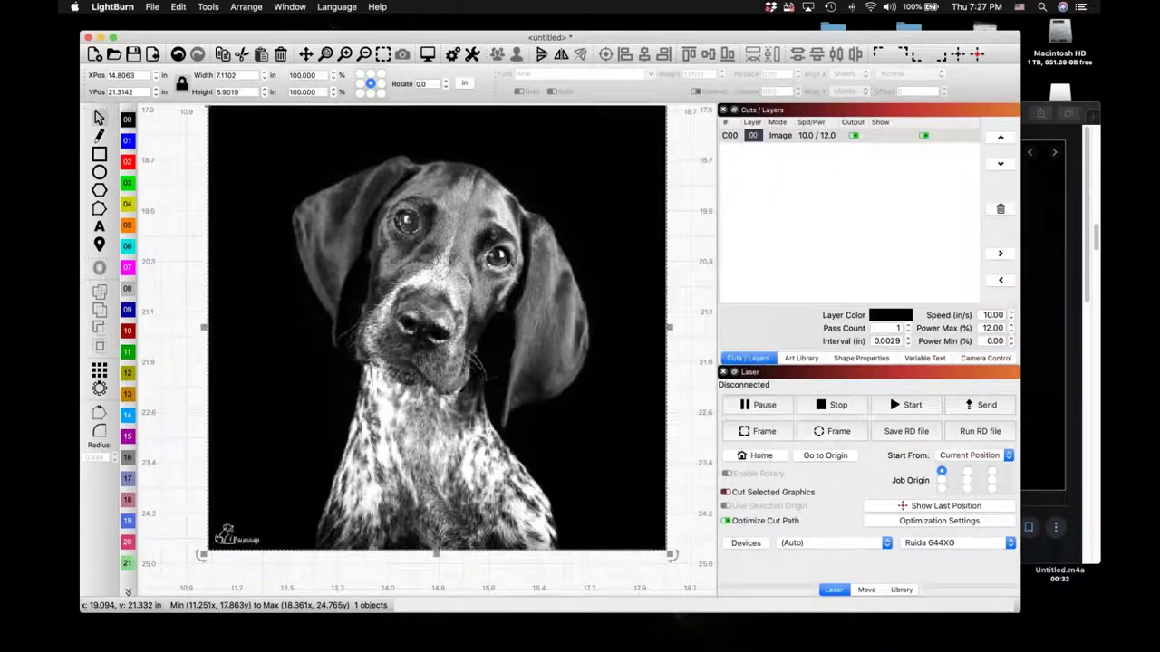
pyautogui.click(790, 138)
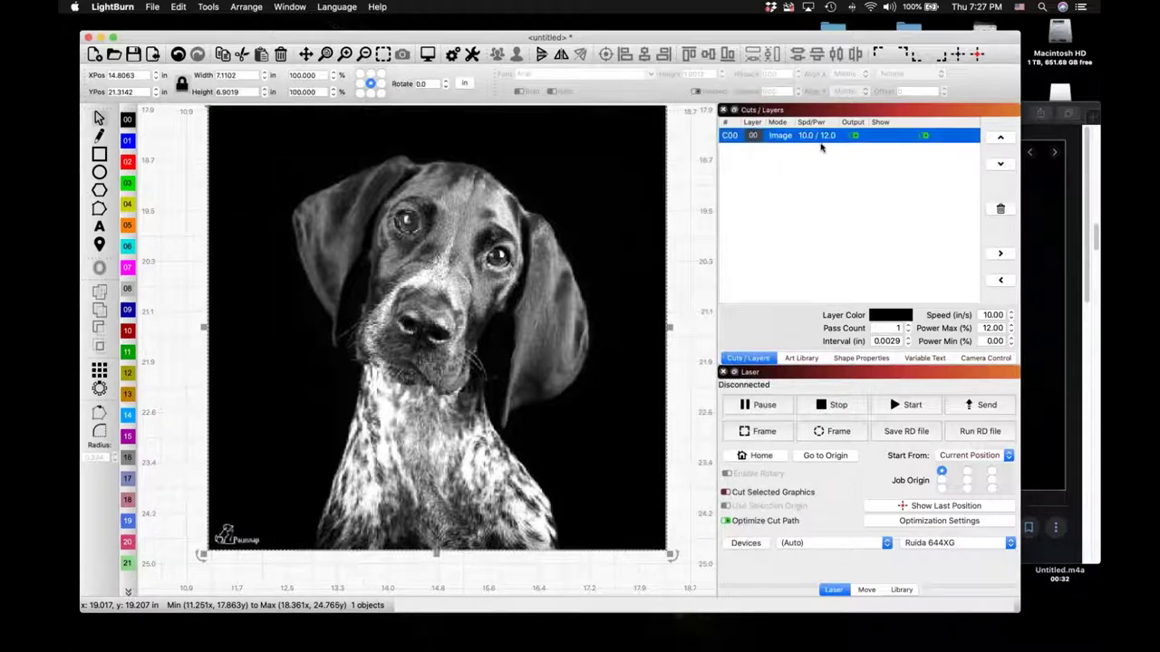
pyautogui.doubleClick(815, 135)
pyautogui.click(706, 209)
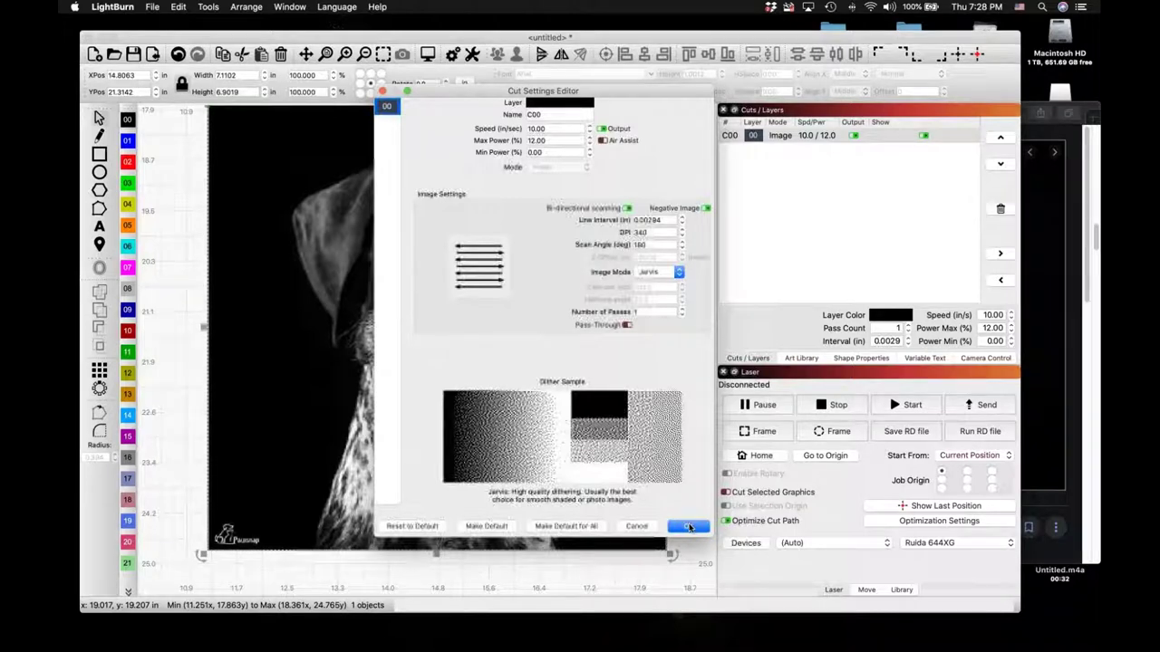
pyautogui.click(690, 527)
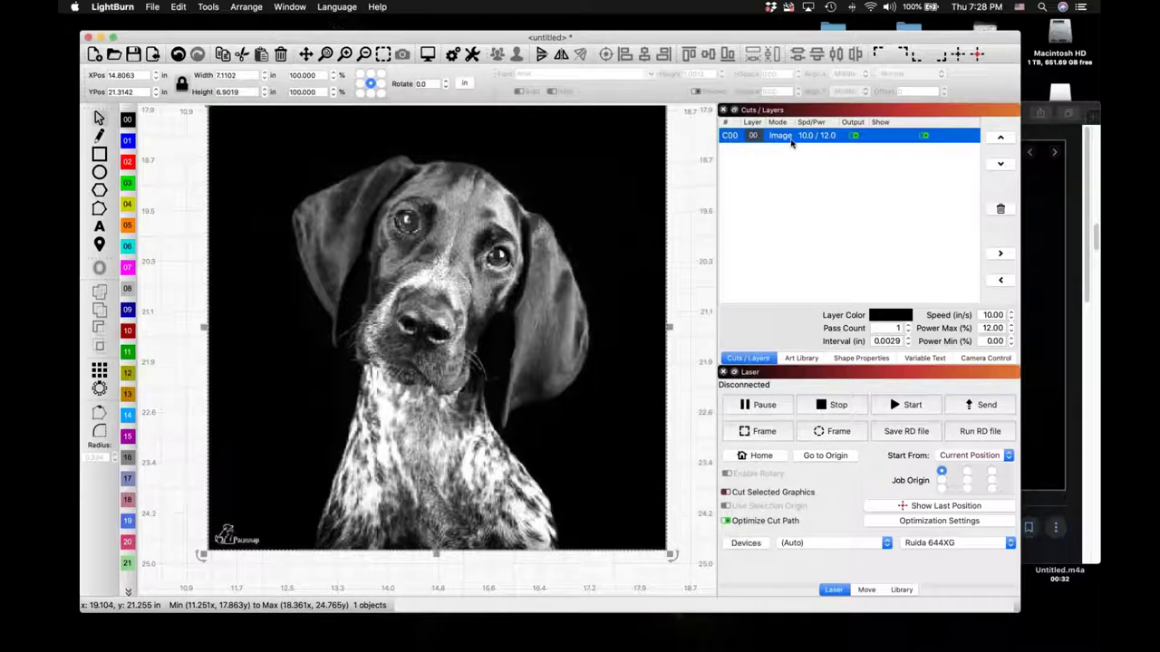
# Step: Review the speed and max power in the image layer's cut settings without changing them
pyautogui.doubleClick(790, 138)
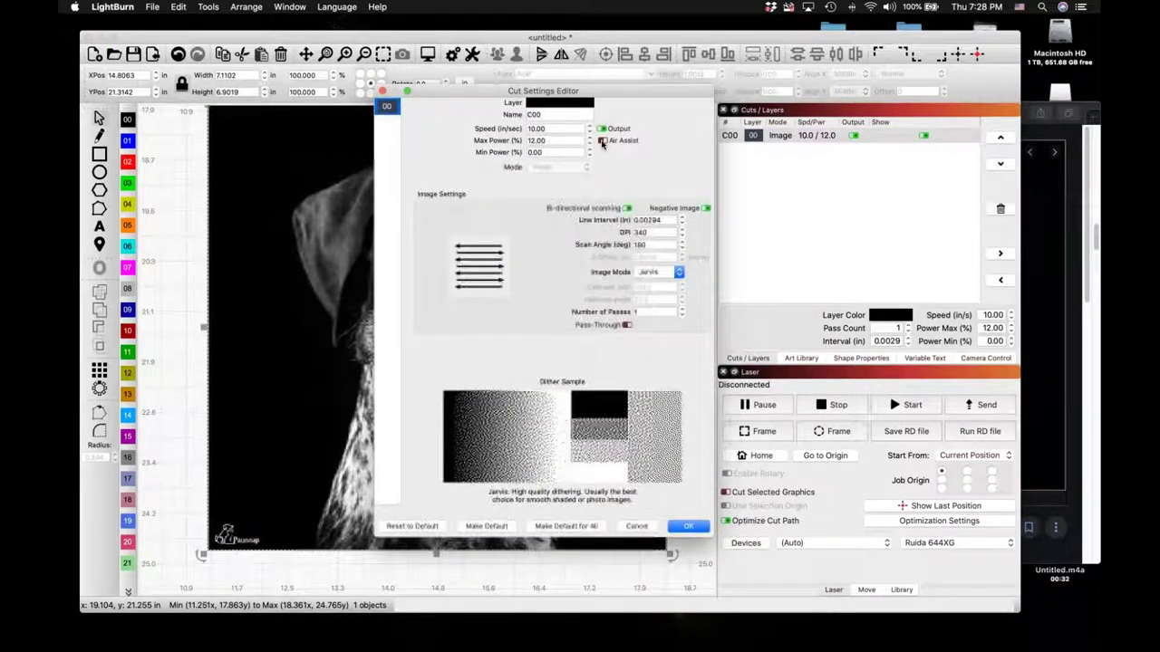
pyautogui.doubleClick(568, 130)
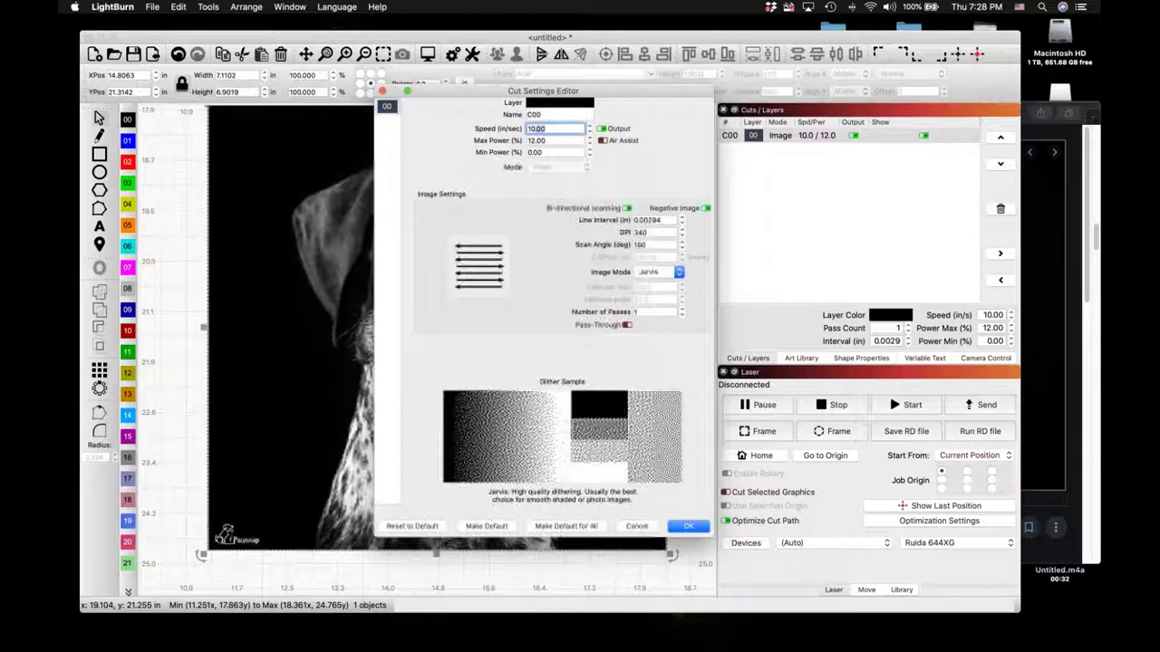
pyautogui.press('Tab')
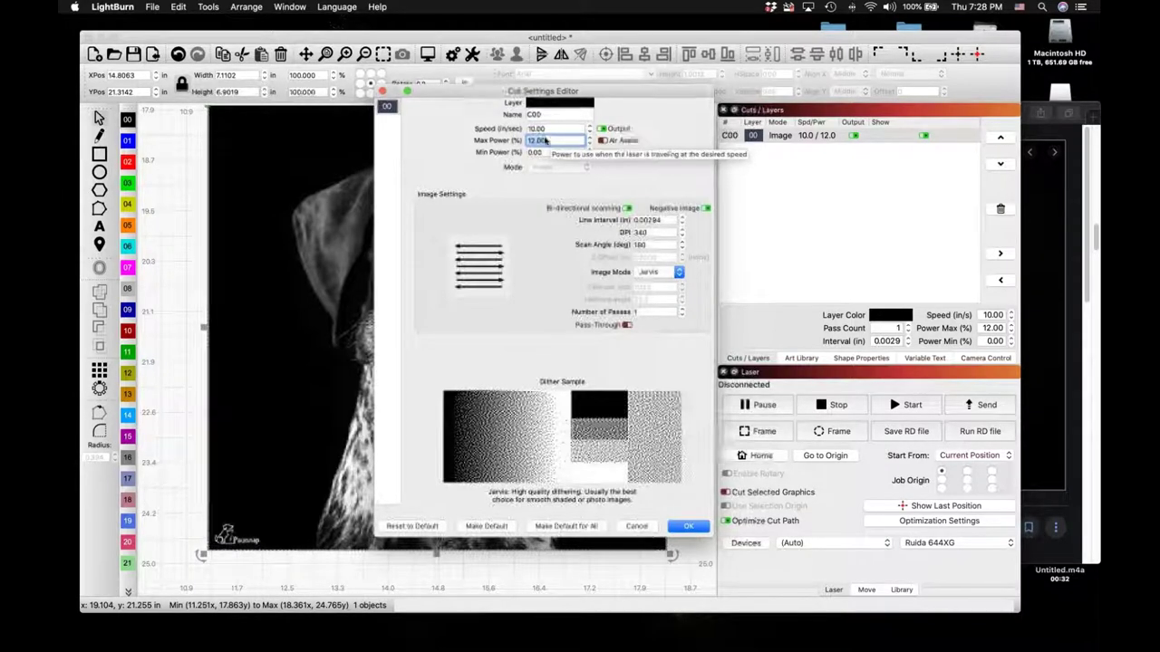
pyautogui.click(546, 141)
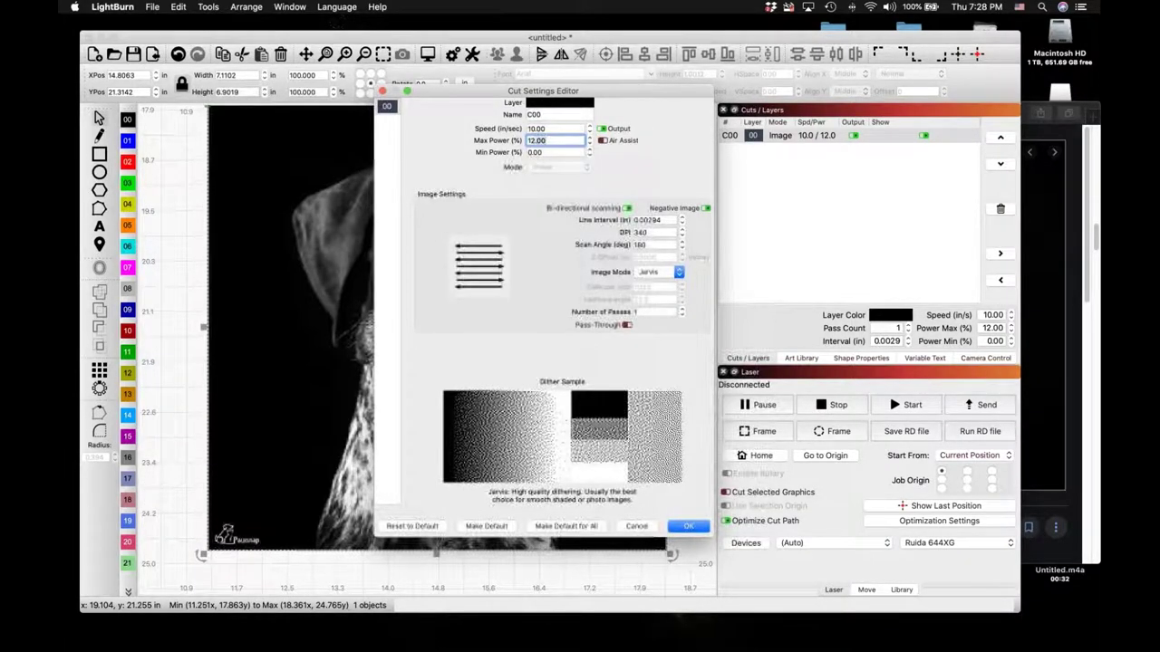
pyautogui.hotkey('shift', 'Tab')
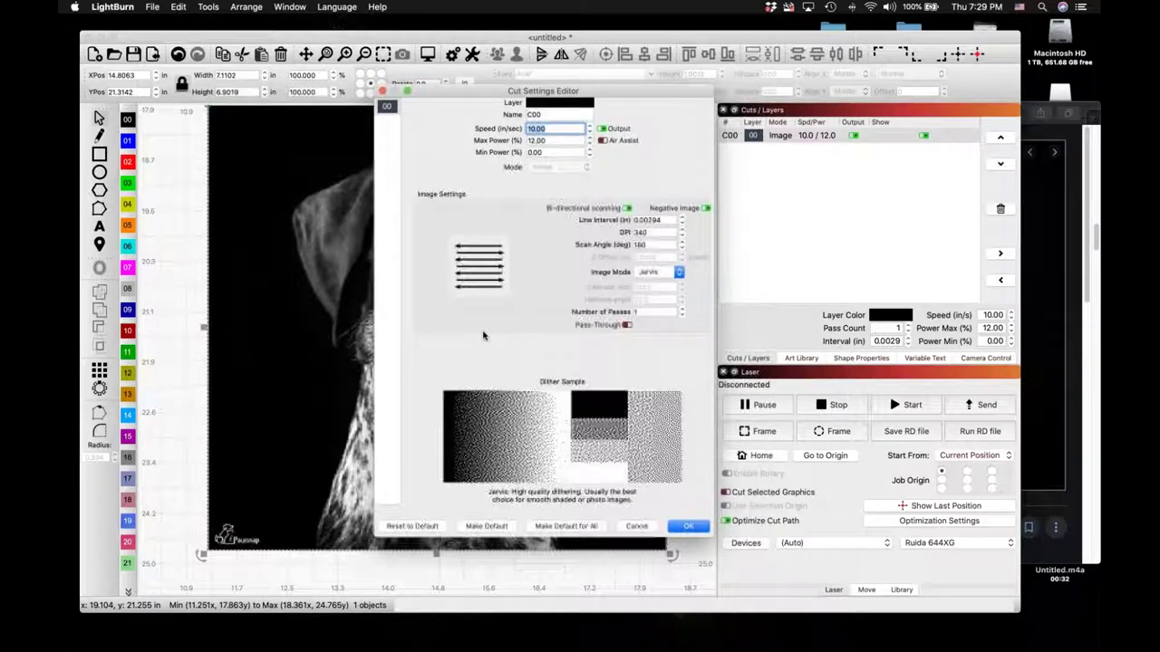
pyautogui.click(639, 528)
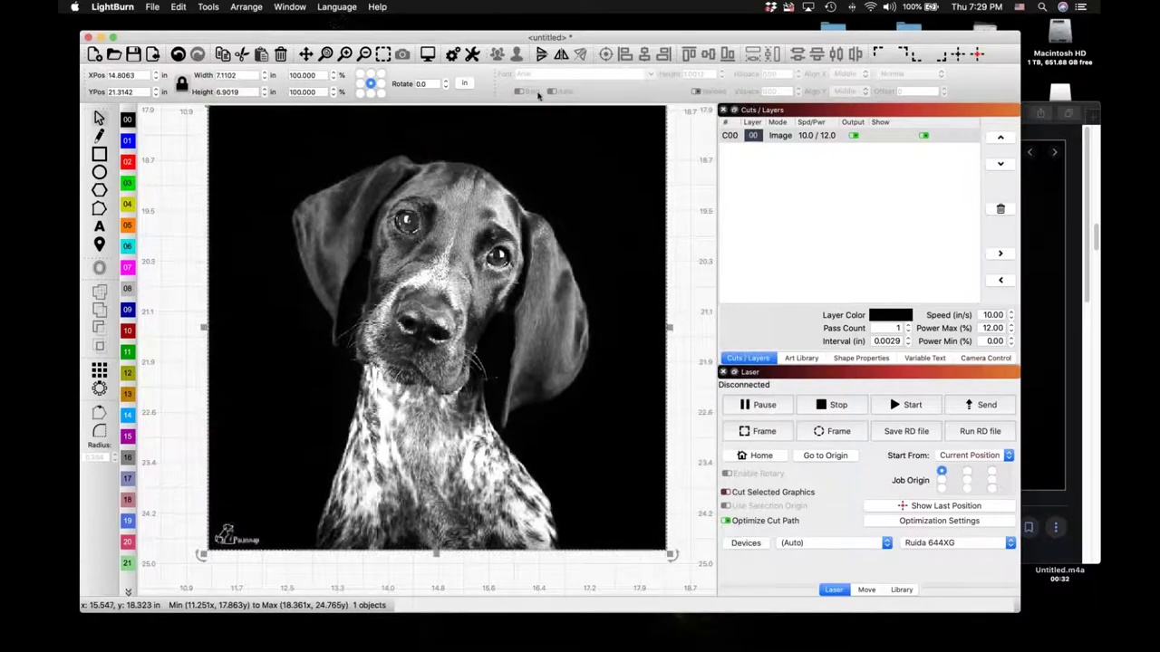
# Step: Preview the engraving of the dog image and examine the dithered detail around the face and nose
pyautogui.click(429, 55)
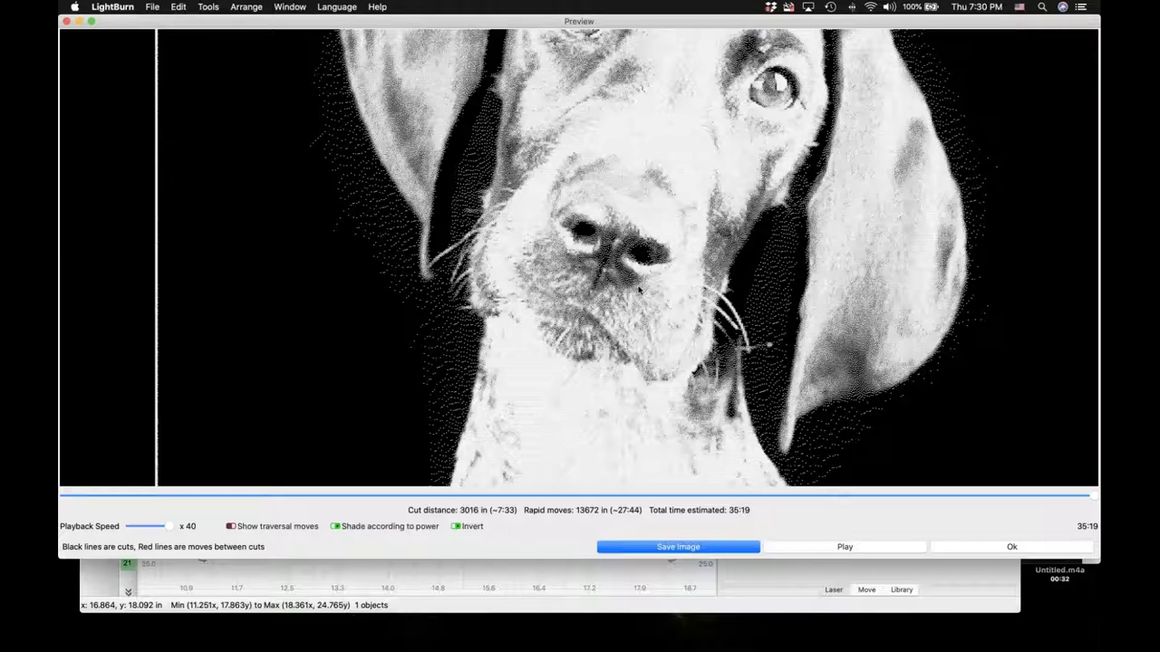
pyautogui.scroll(-3, 487, 326)
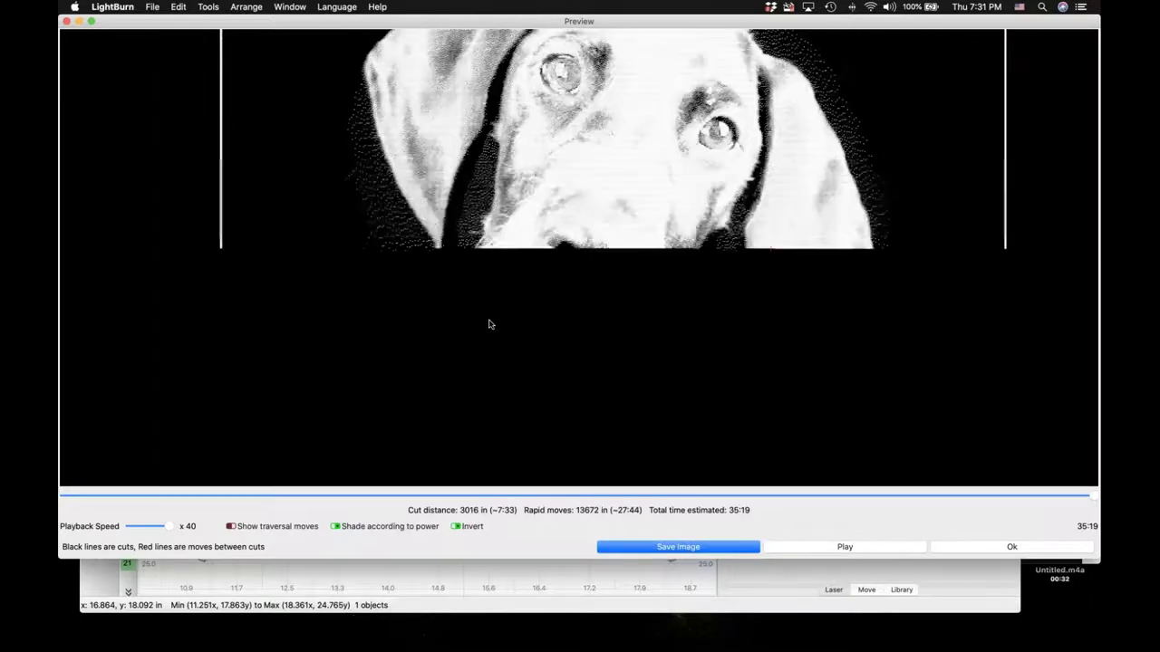
pyautogui.scroll(-1, 489, 324)
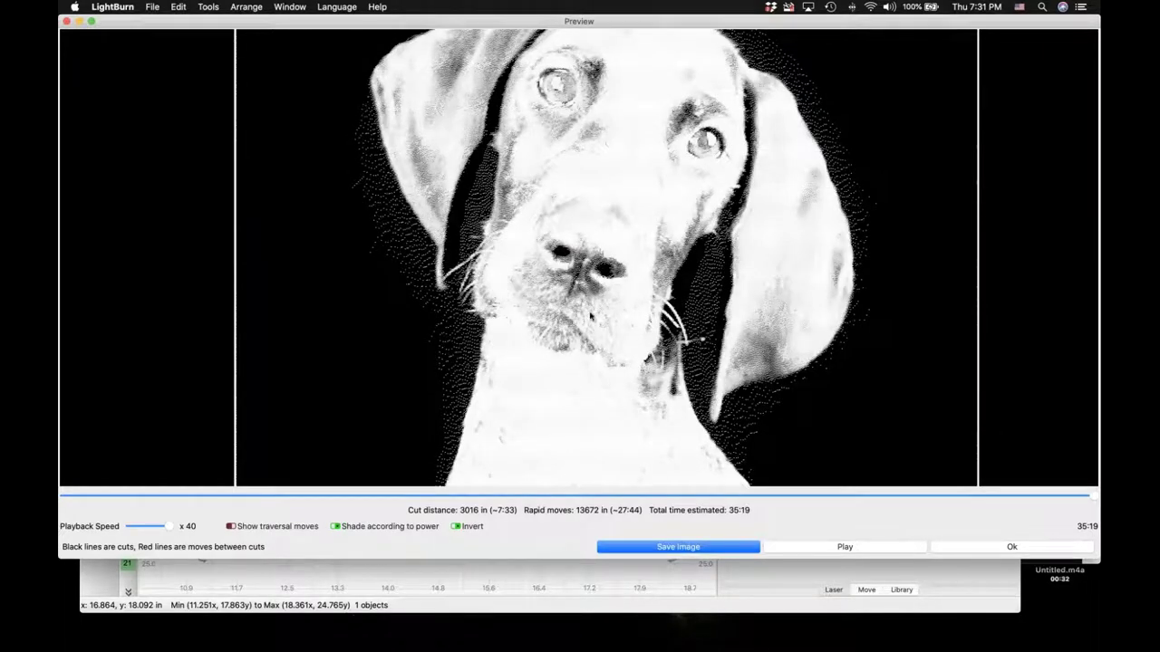
pyautogui.scroll(3, 645, 262)
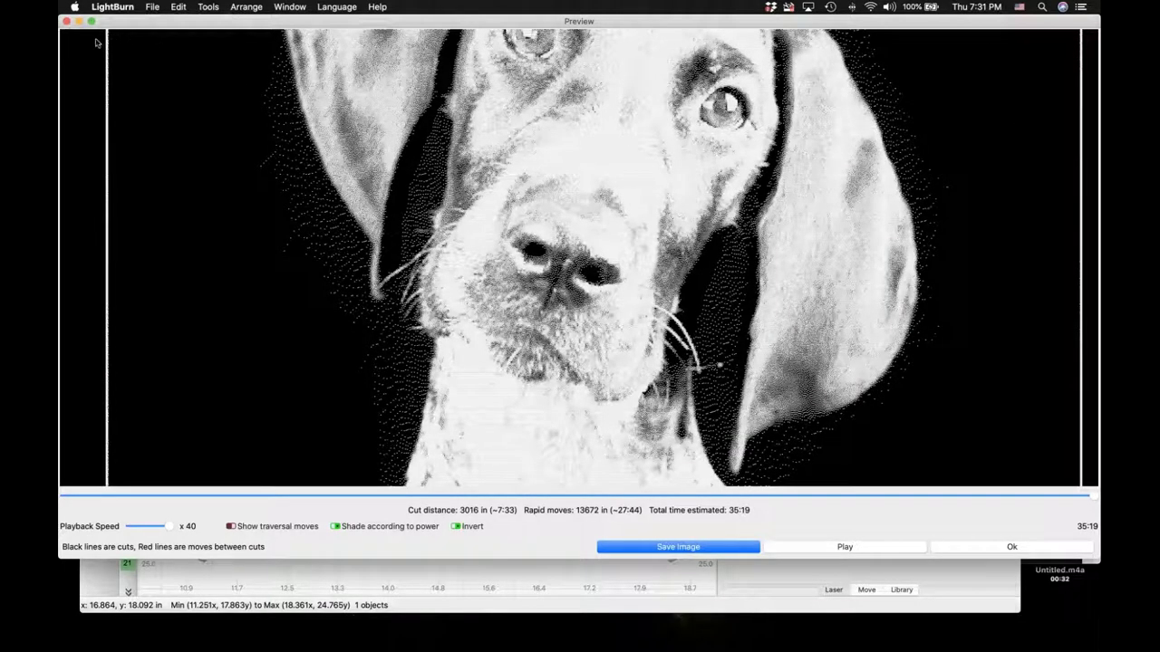
pyautogui.click(954, 547)
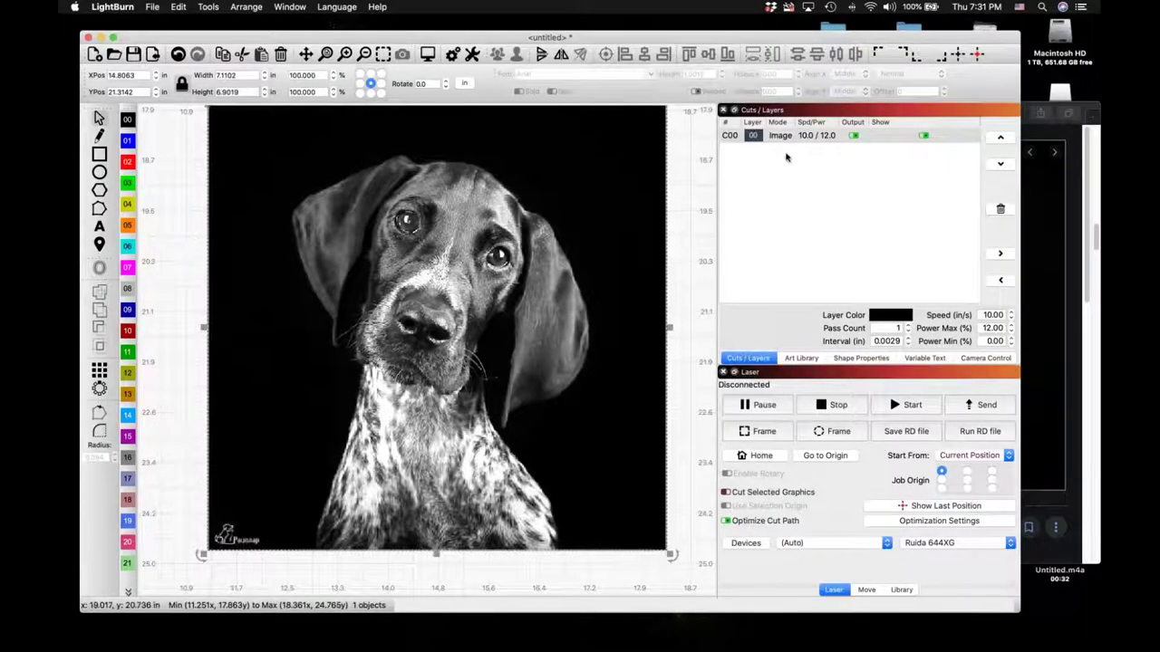
# Step: Review the available image modes in the image layer's cut settings, keeping Jarvis
pyautogui.doubleClick(813, 136)
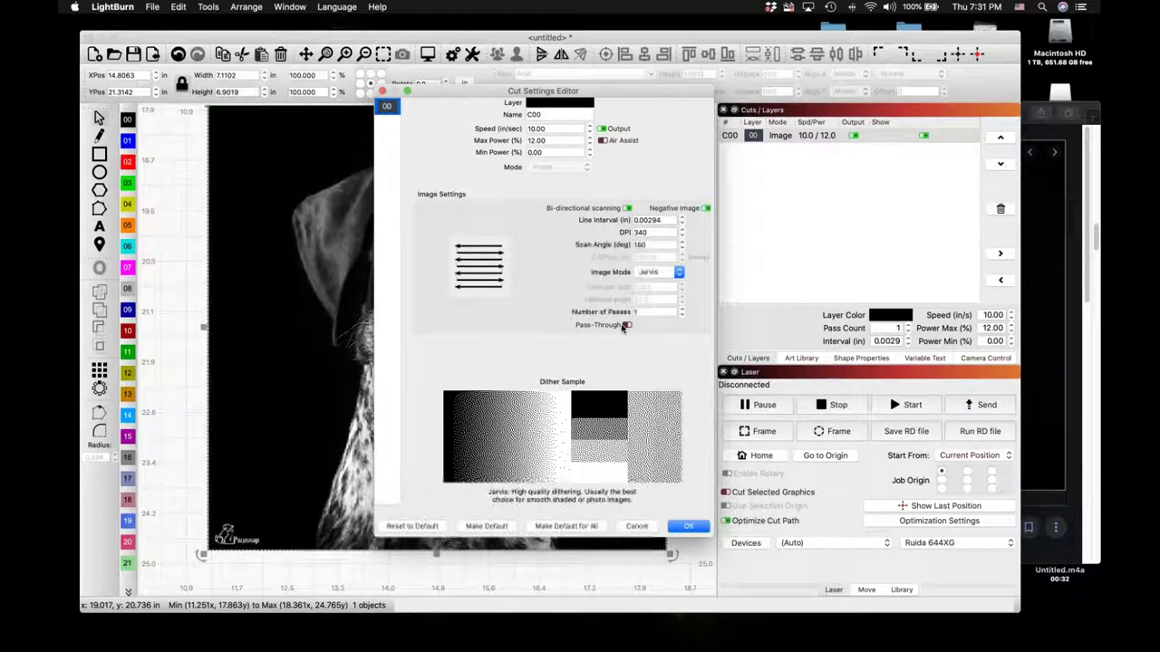
pyautogui.click(676, 273)
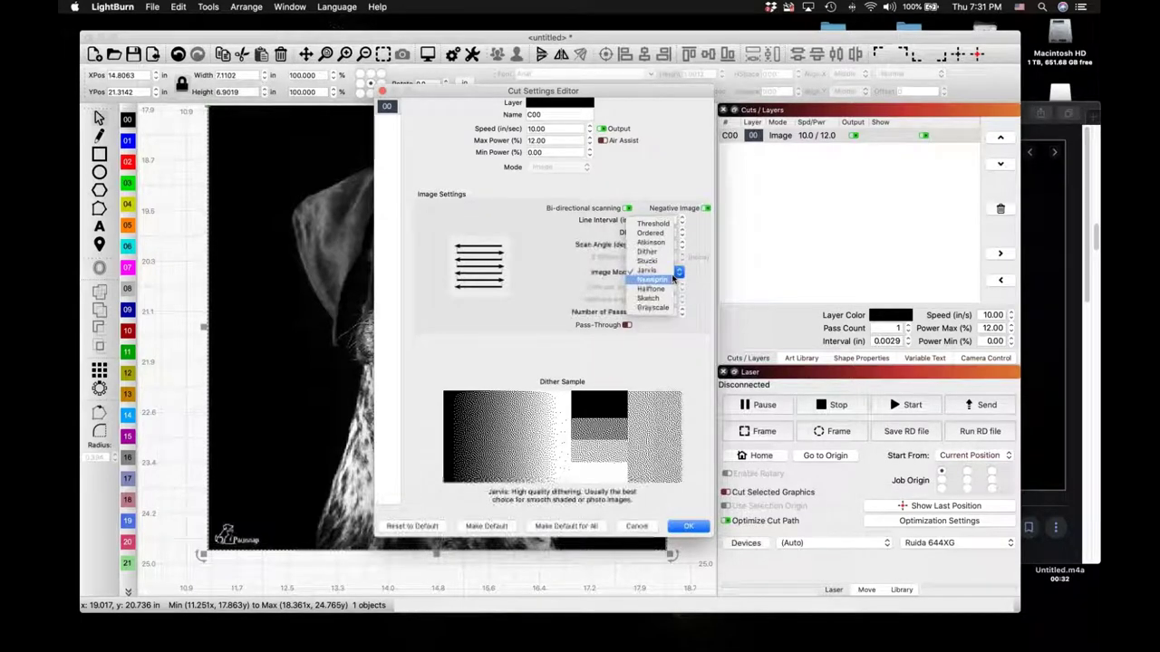
pyautogui.click(693, 261)
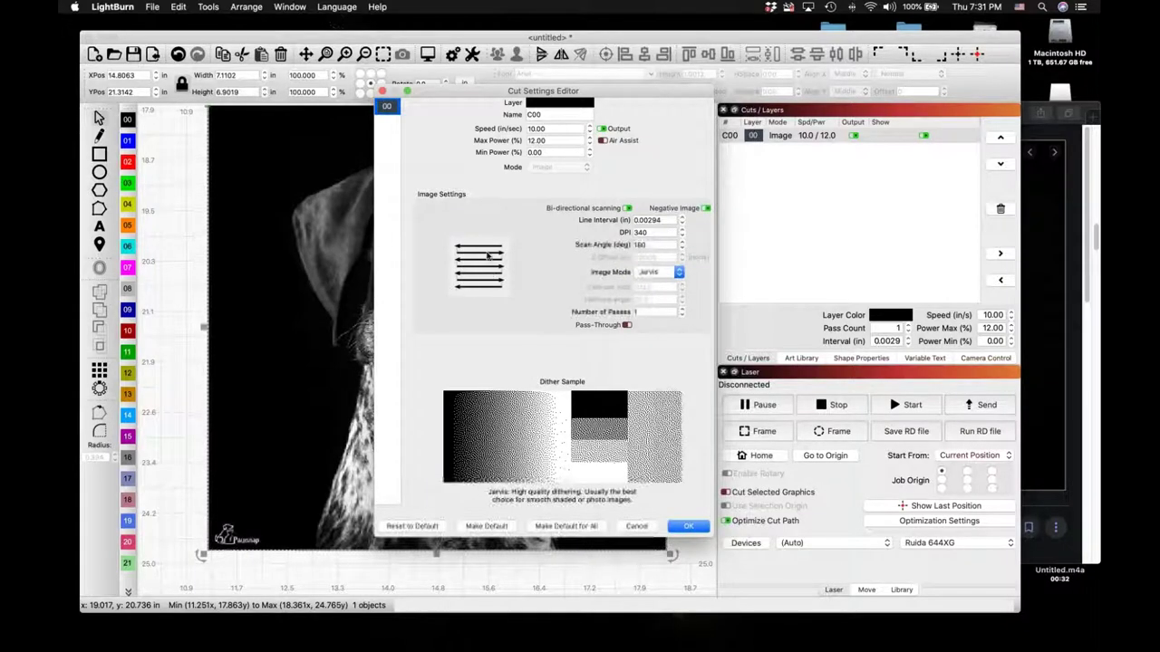
# Step: Try a scan angle of 0 degrees for the image layer, set it back to 180 and accept the cut settings
pyautogui.doubleClick(645, 245)
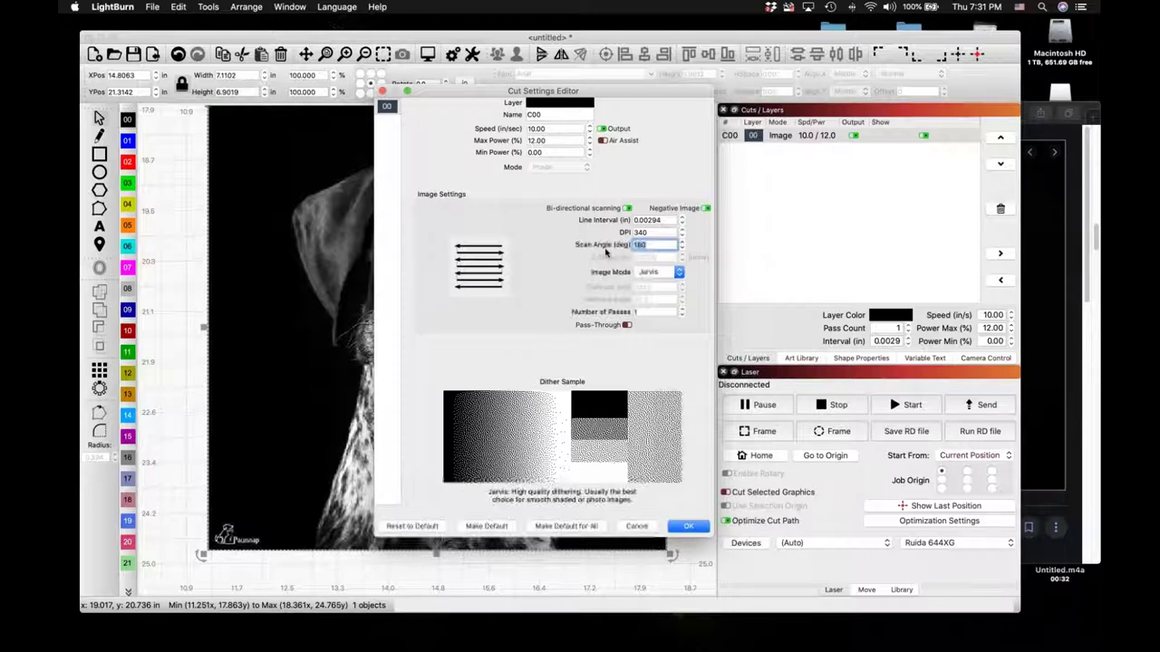
pyautogui.write('0')
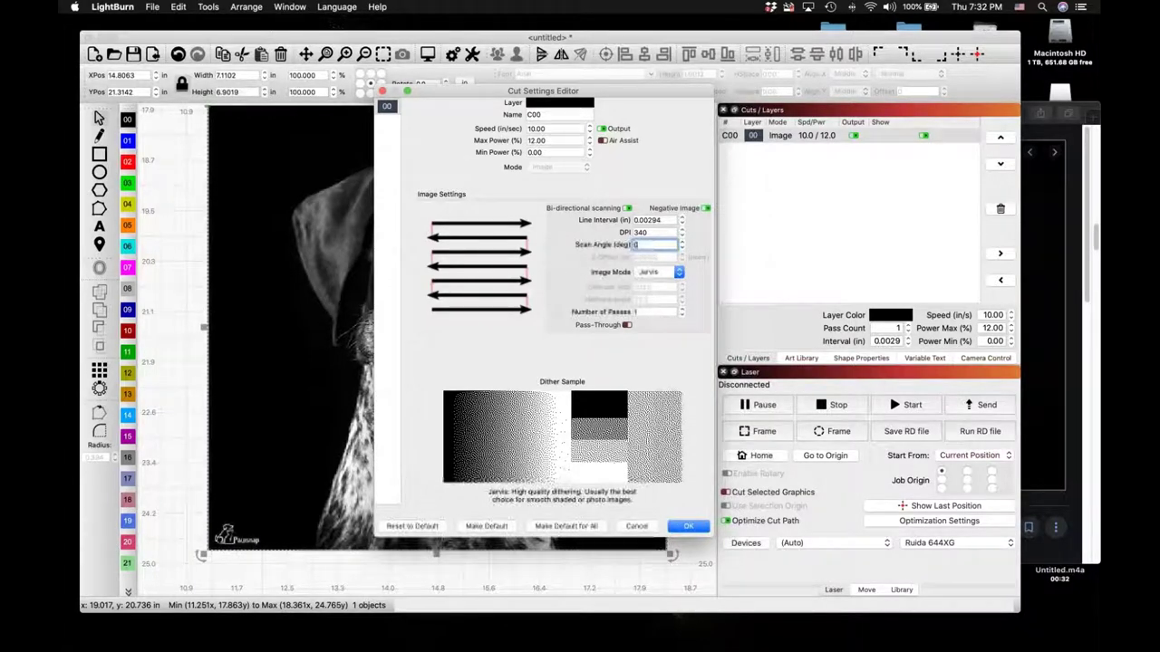
pyautogui.write('160')
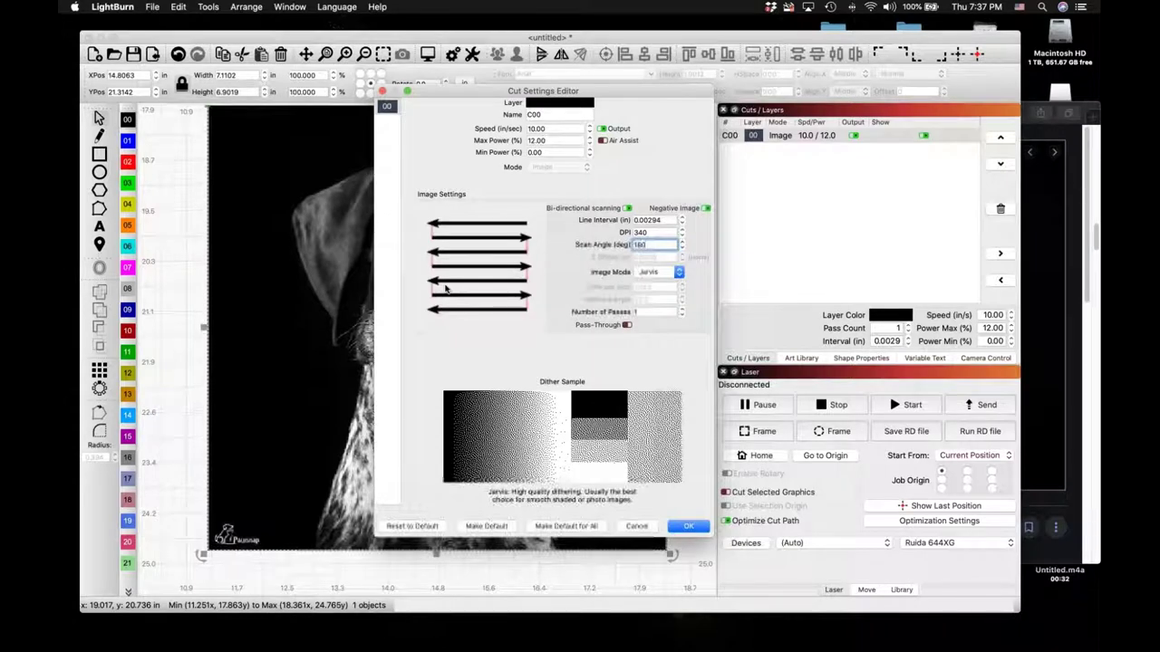
pyautogui.click(699, 528)
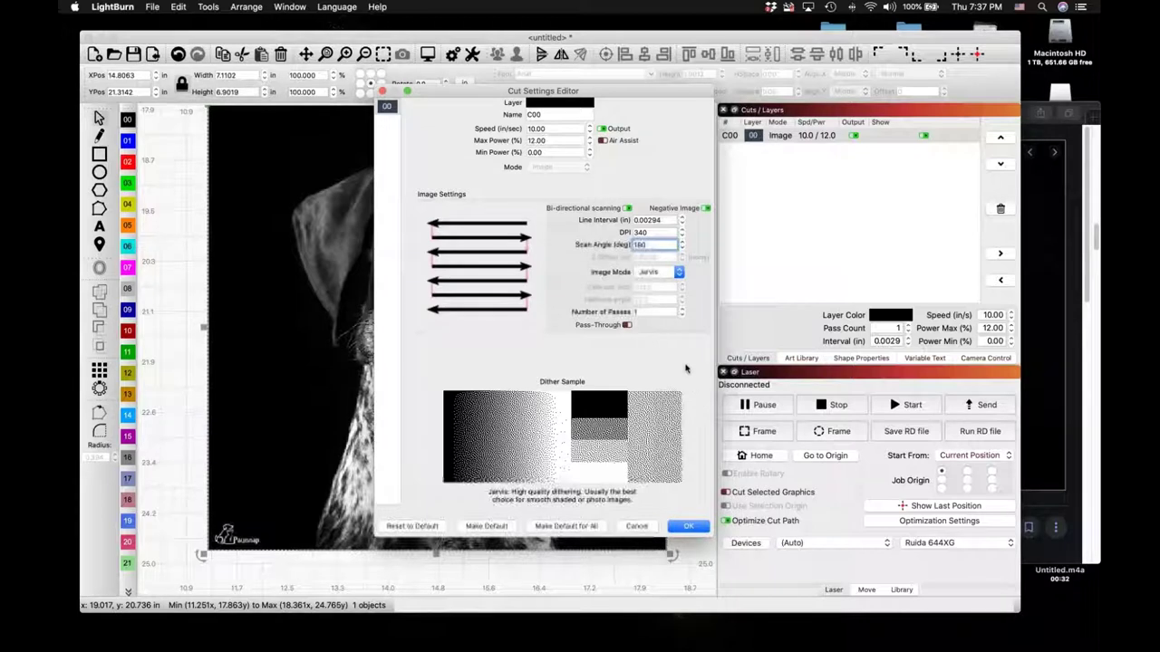
pyautogui.click(698, 526)
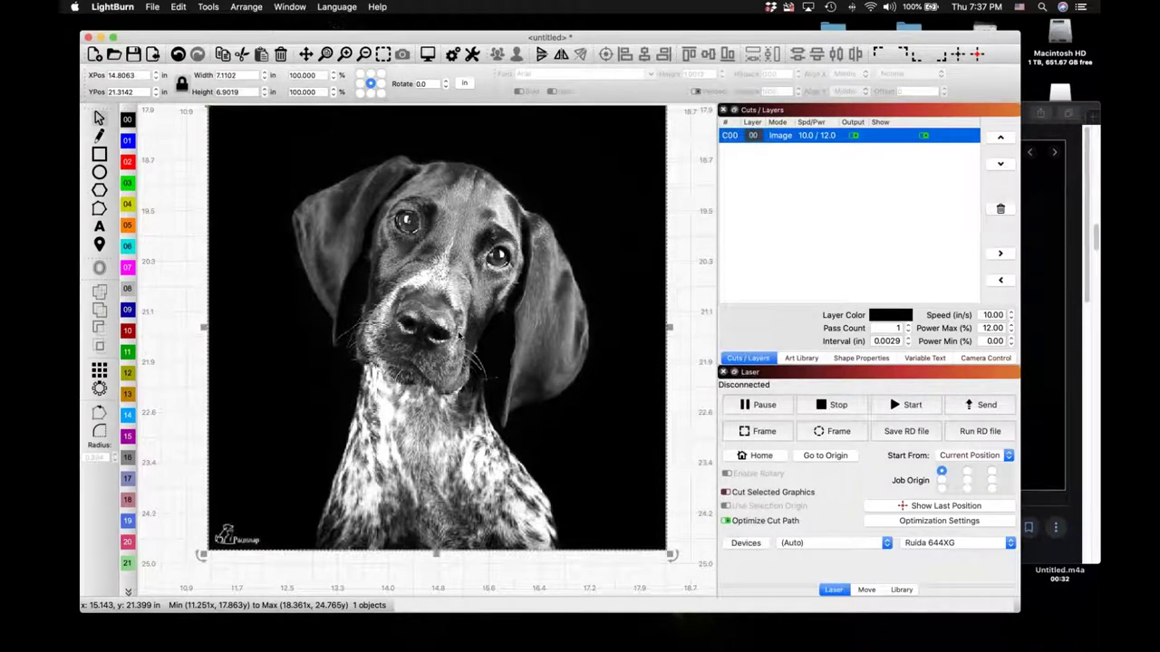
# Step: Replace the dog image with the portrait of the boy in glasses from the PhotoEDITS folder and inspect the face up close
pyautogui.scroll(-2, 459, 336)
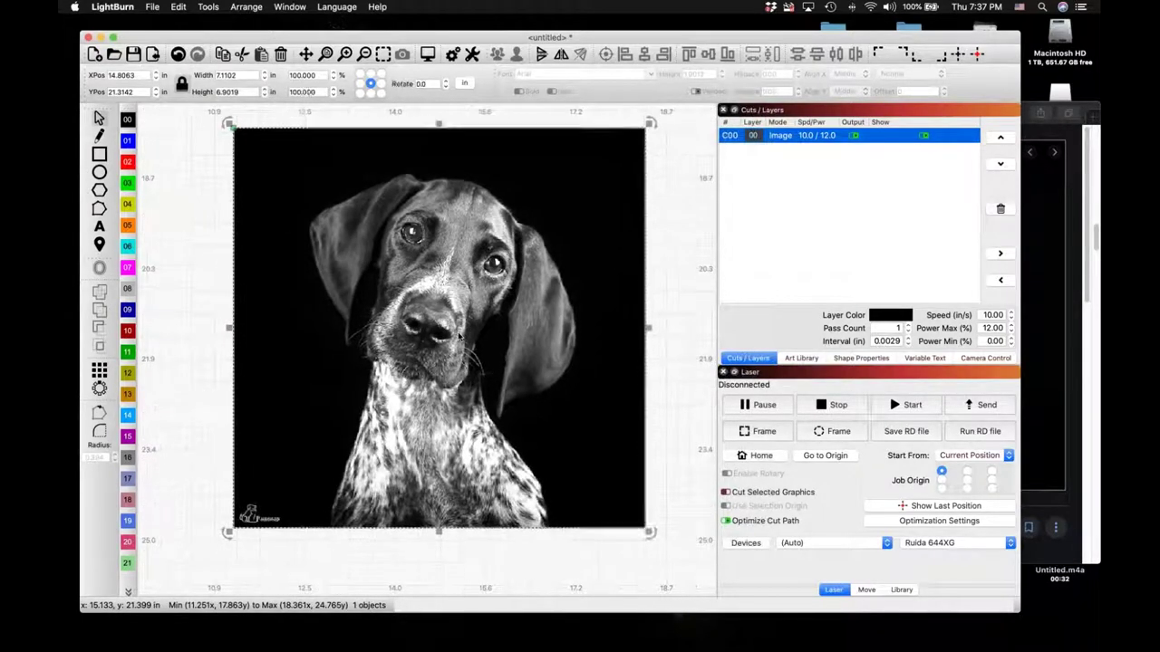
pyautogui.press('Delete')
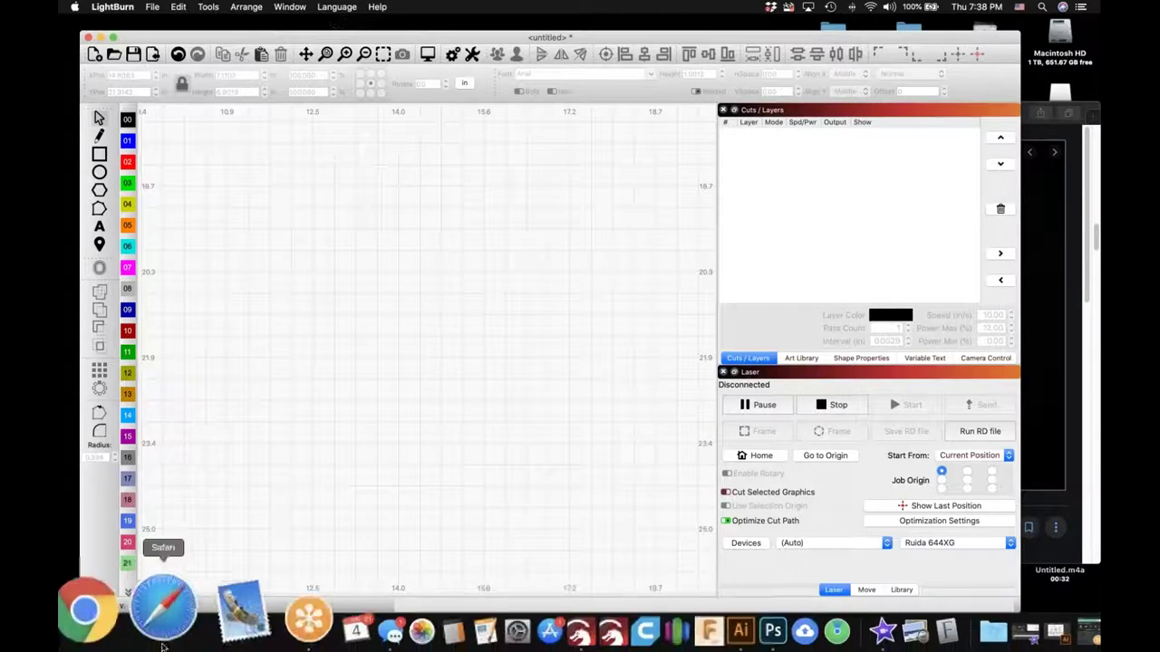
pyautogui.click(98, 609)
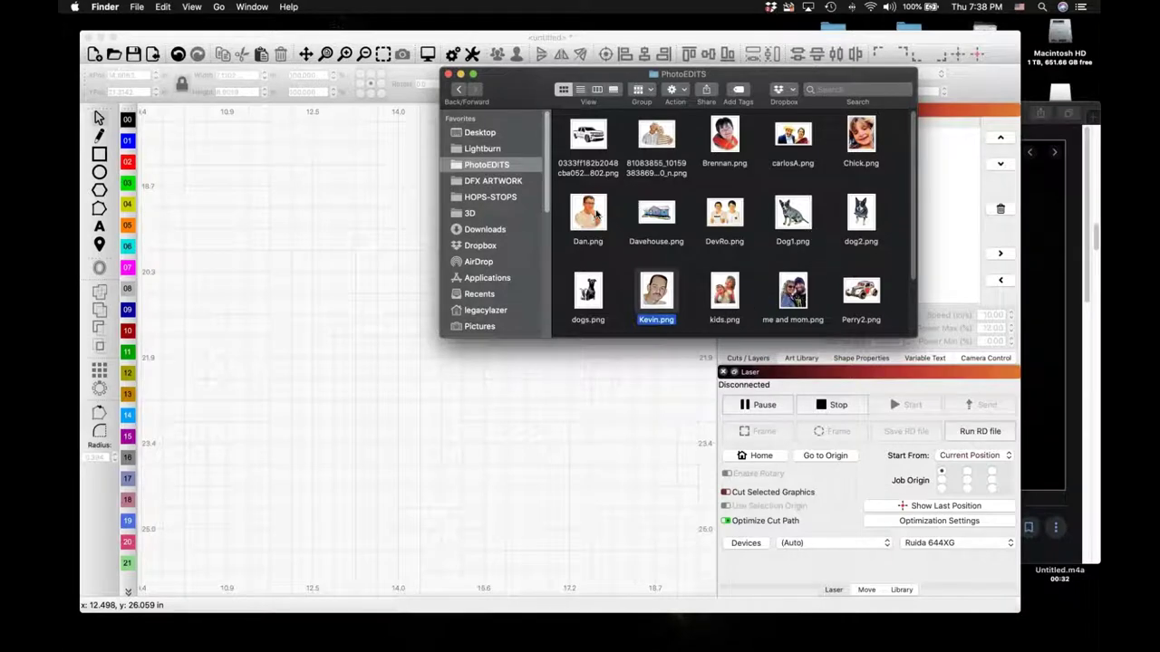
pyautogui.click(595, 215)
pyautogui.moveTo(591, 215); pyautogui.dragTo(388, 323)
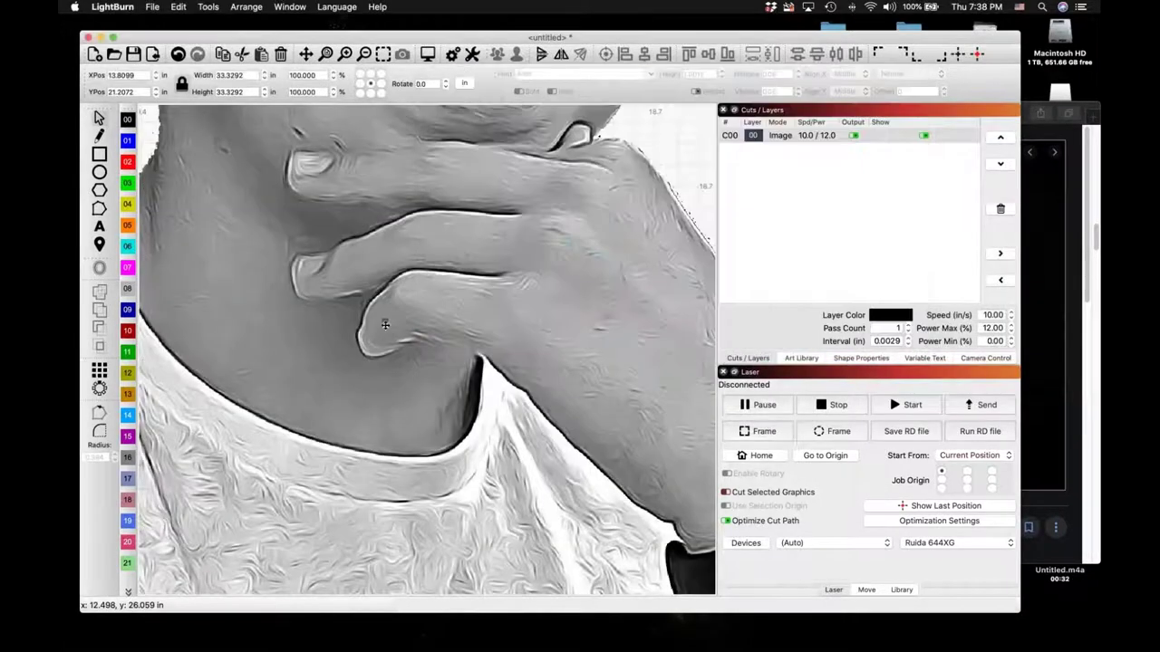
pyautogui.scroll(-5, 430, 334)
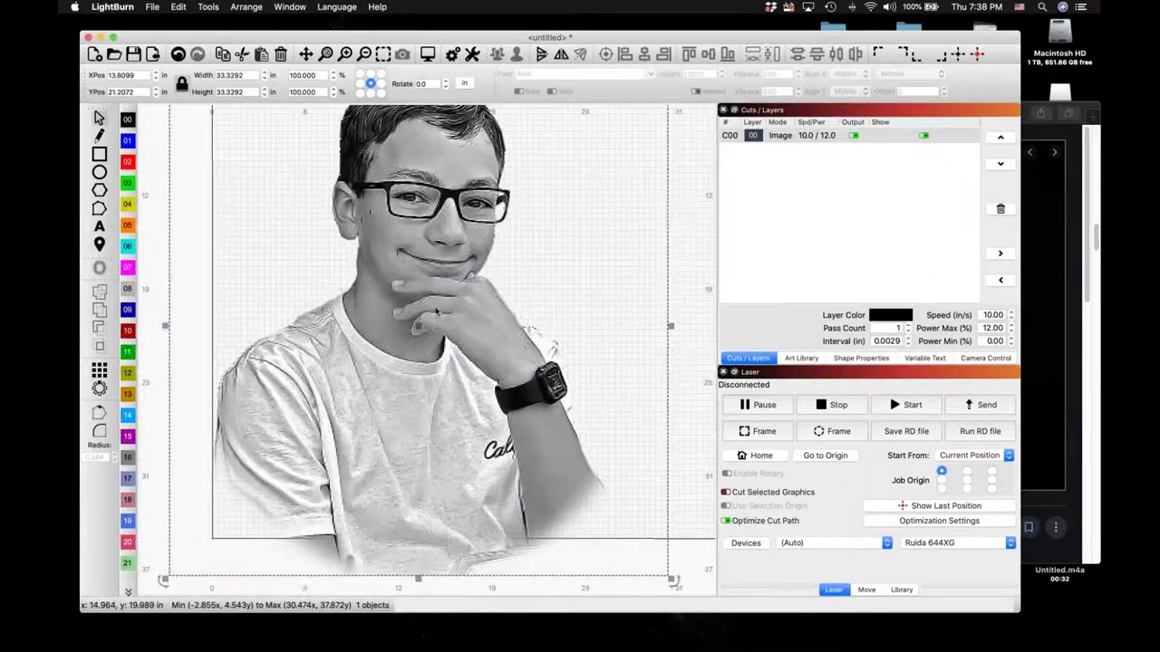
pyautogui.scroll(6, 414, 235)
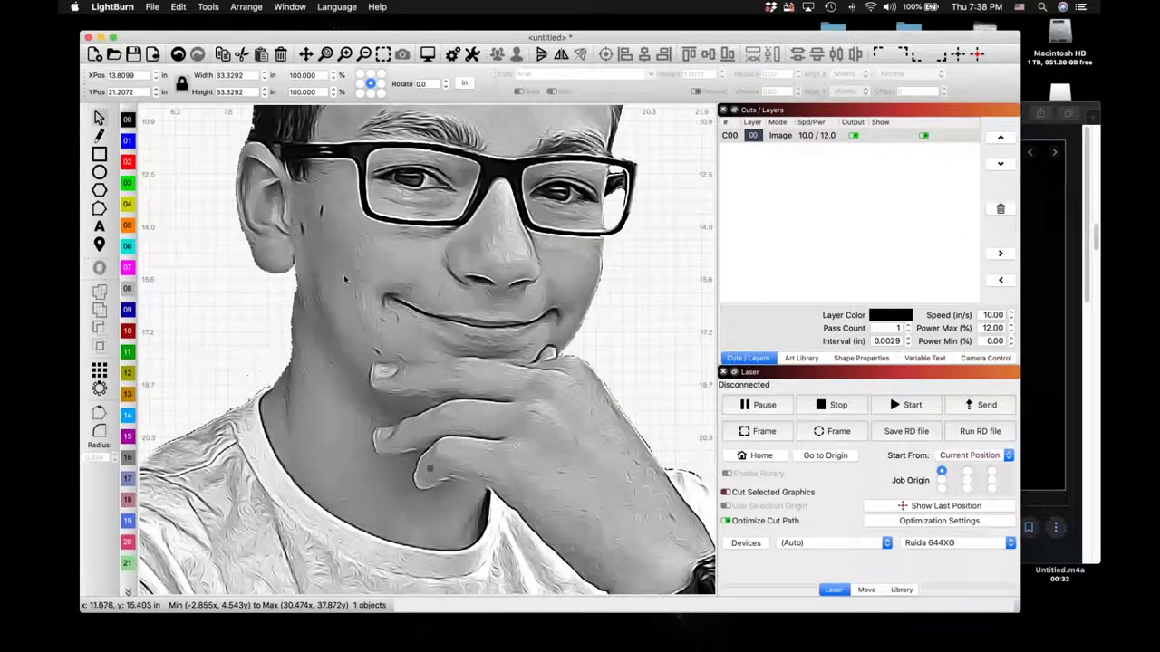
pyautogui.scroll(5, 329, 269)
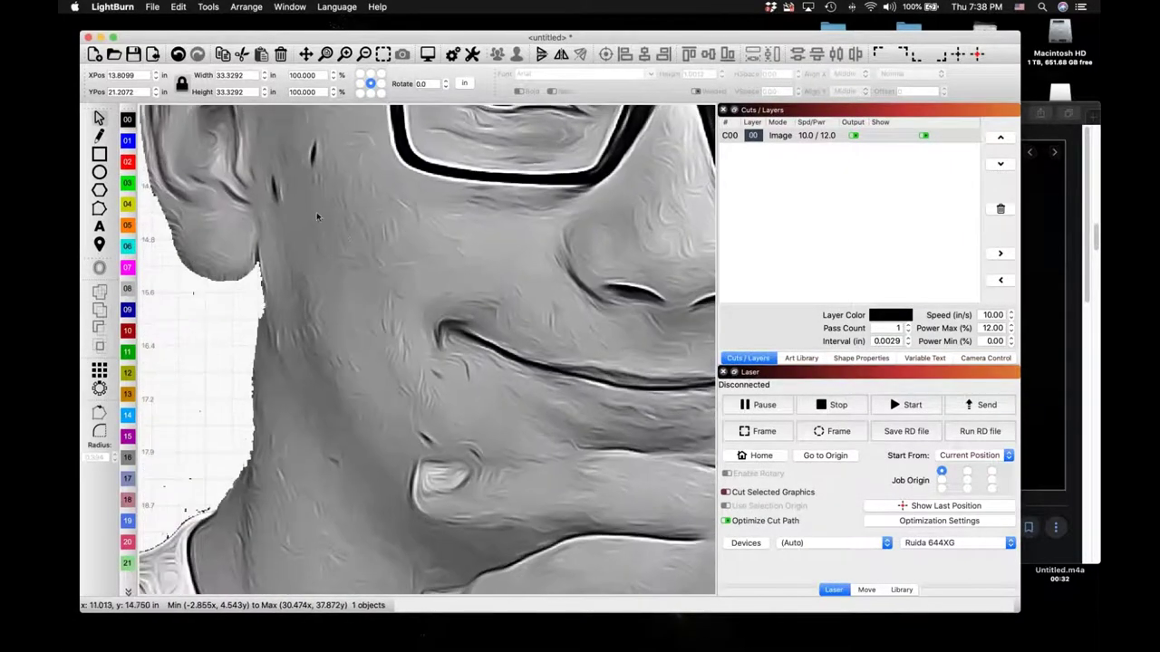
# Step: Scale the portrait of the boy in glasses down to about 27.8 in square and reposition it inside the work area
pyautogui.scroll(-4, 356, 343)
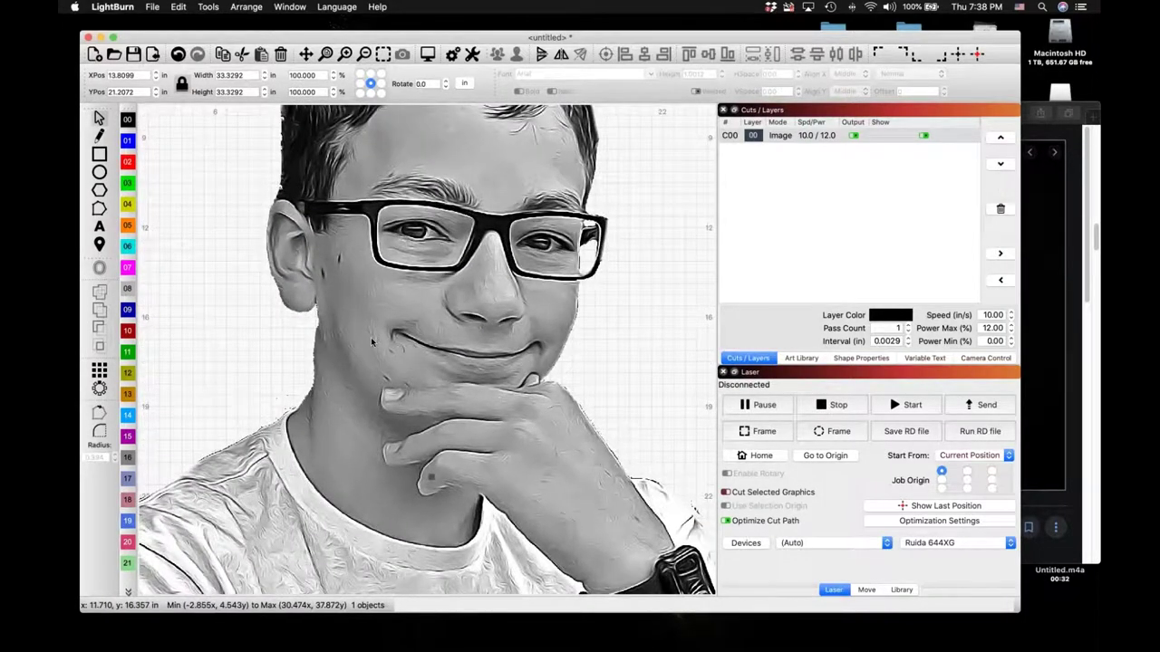
pyautogui.scroll(-1, 371, 337)
pyautogui.scroll(-3, 370, 337)
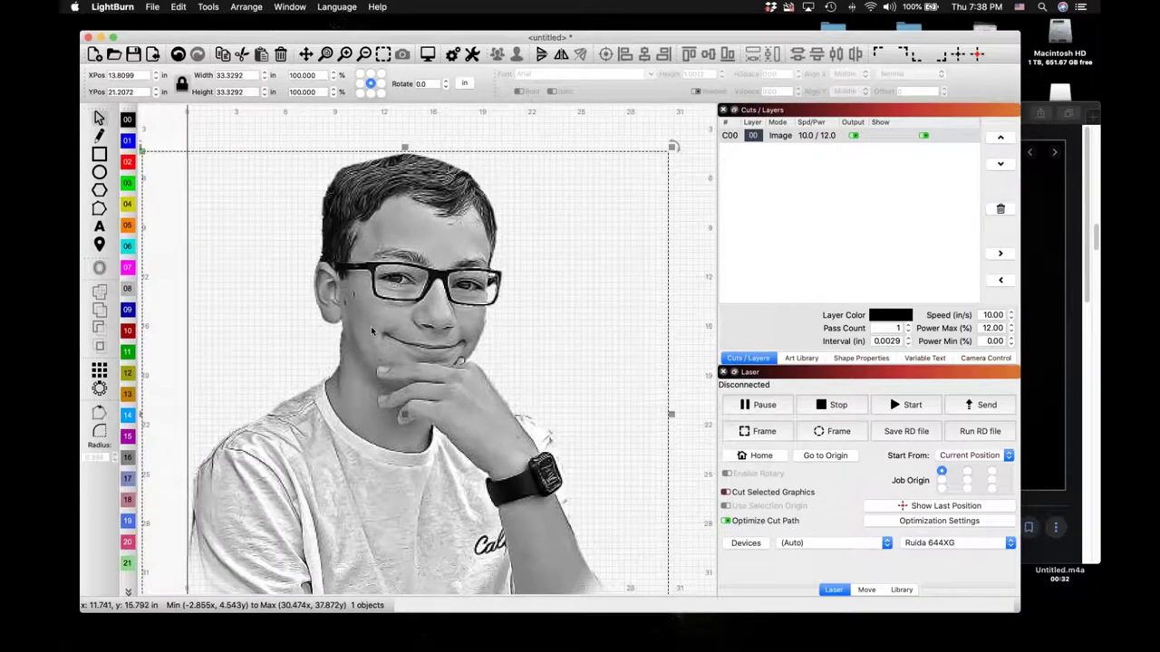
pyautogui.scroll(-5, 377, 326)
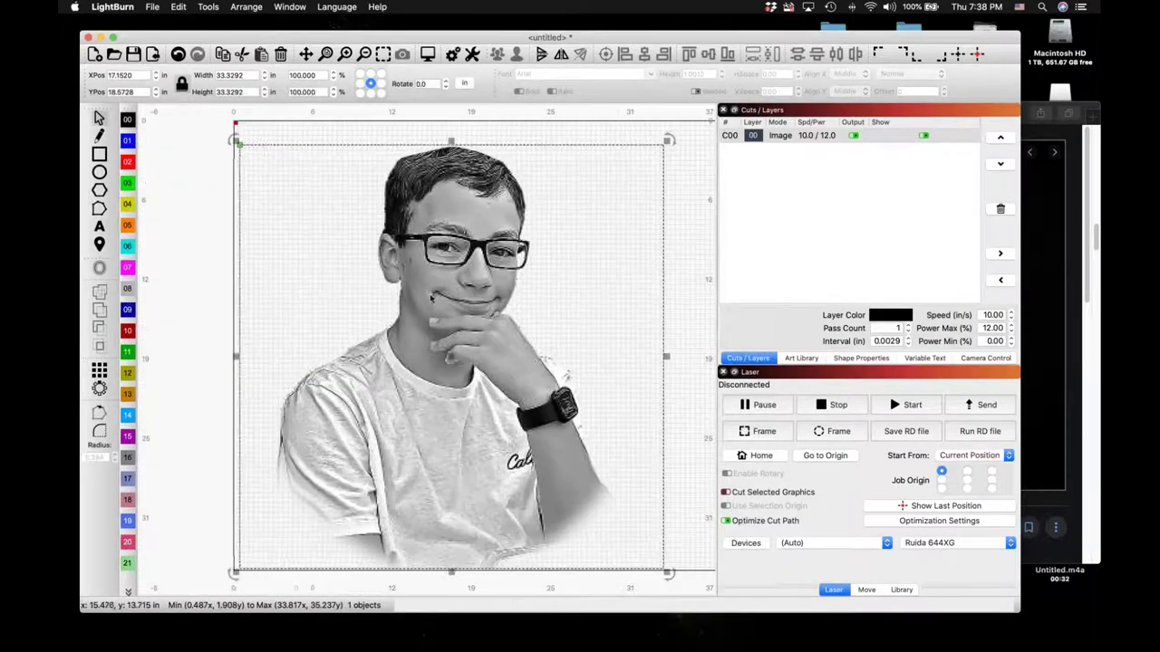
pyautogui.moveTo(594, 189); pyautogui.dragTo(545, 239)
pyautogui.moveTo(408, 334); pyautogui.dragTo(432, 308)
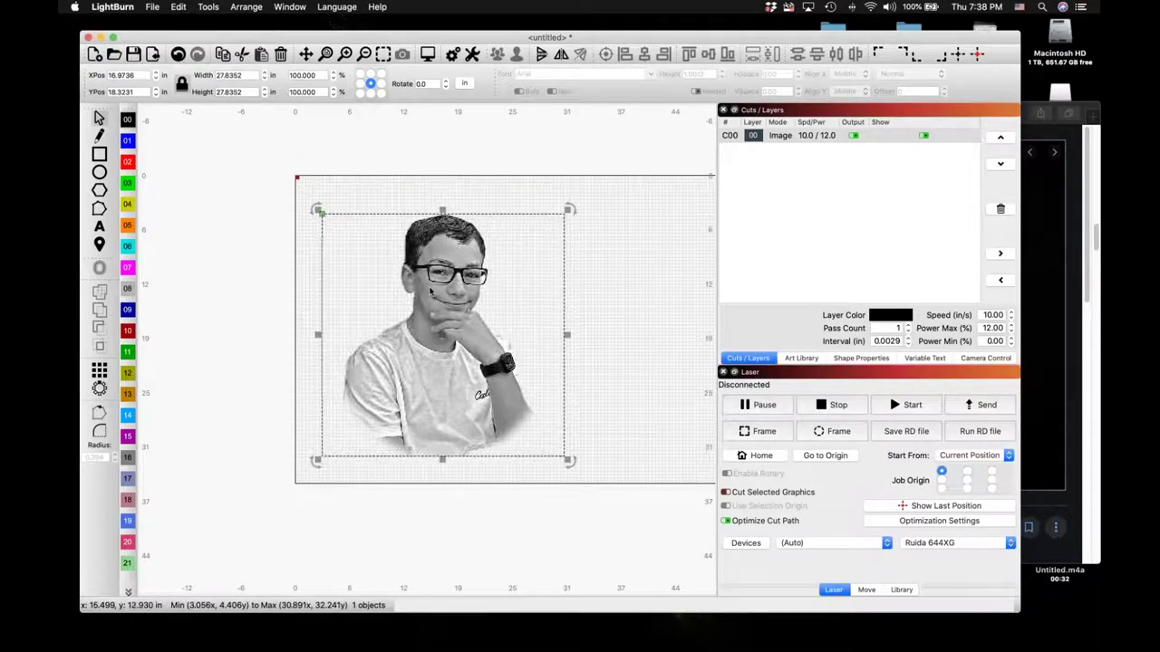
# Step: Replace the boy's portrait with the image of the elderly couple from the PhotoEDITS folder and close the folder window
pyautogui.press('Delete')
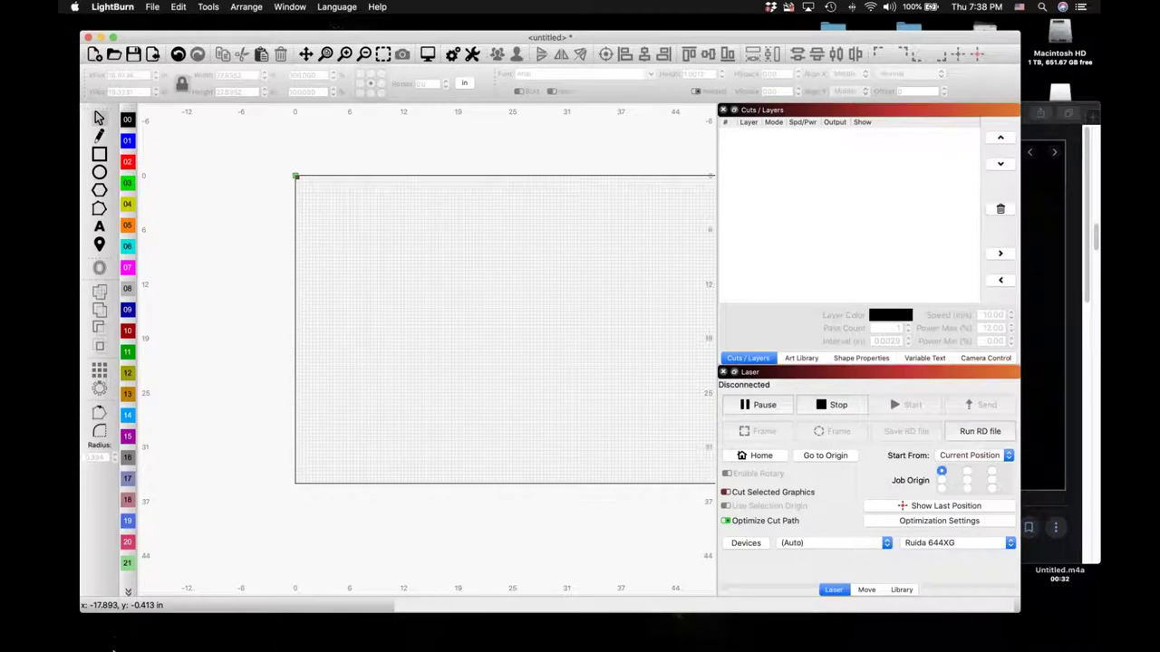
pyautogui.click(107, 634)
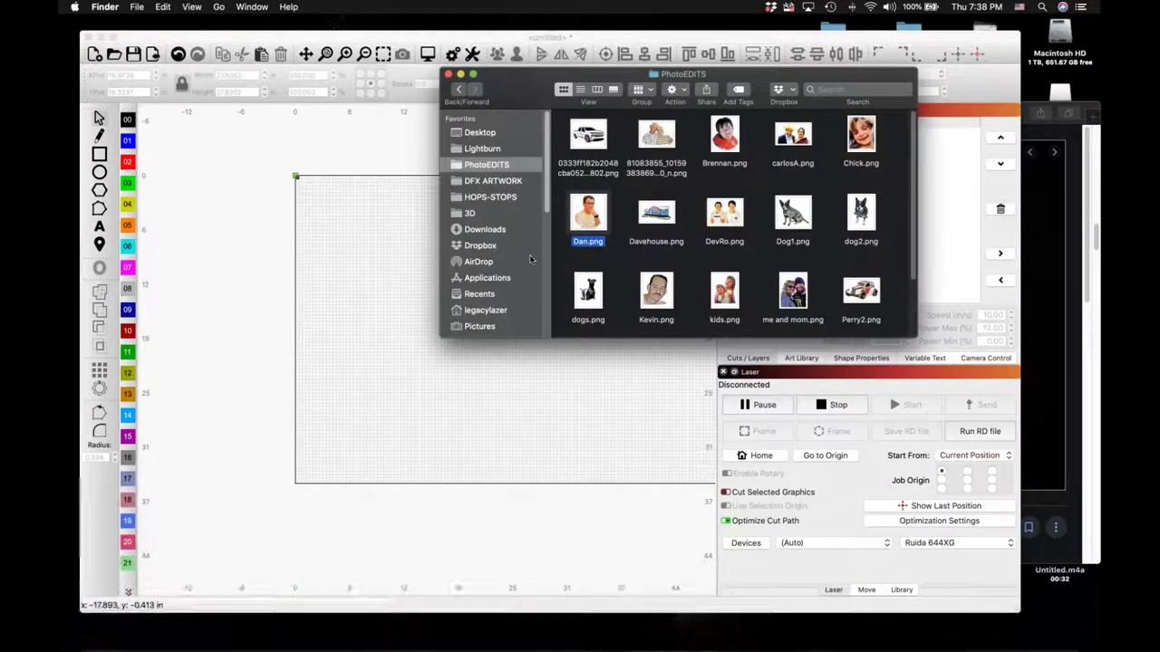
pyautogui.click(794, 137)
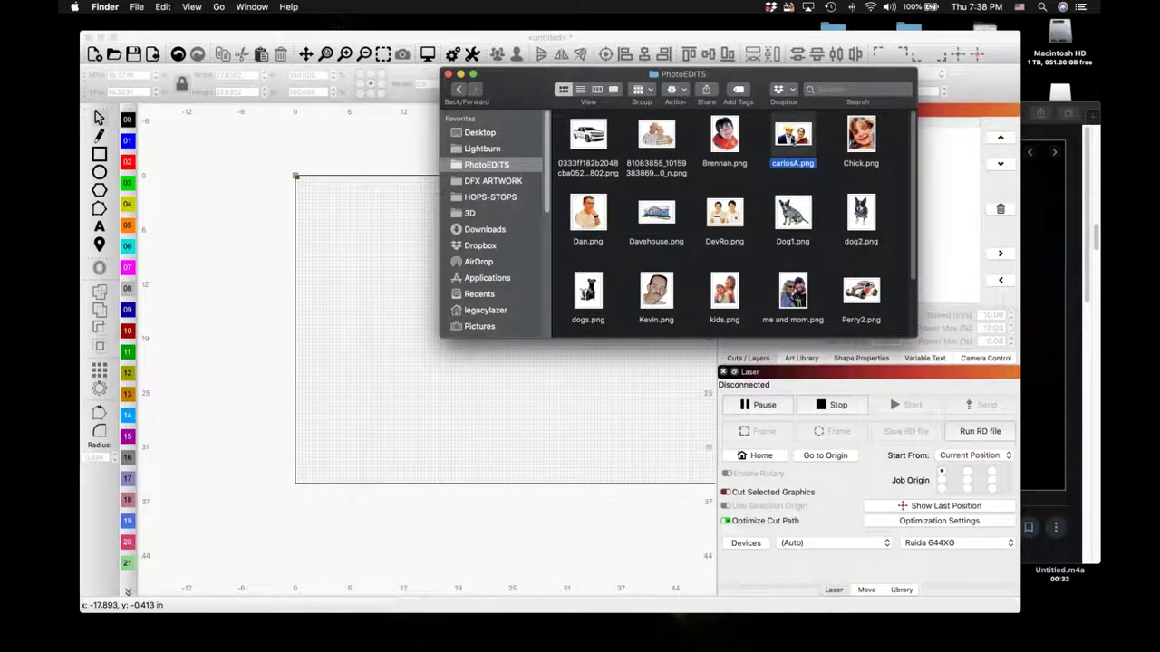
pyautogui.moveTo(660, 136); pyautogui.dragTo(399, 360)
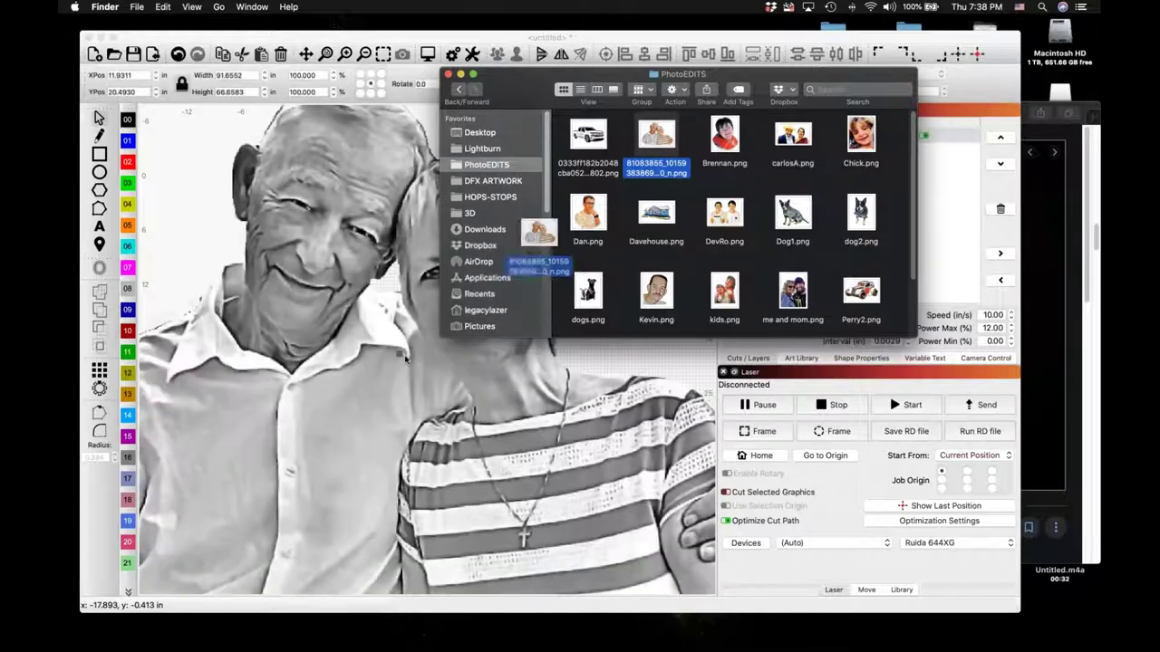
pyautogui.click(448, 75)
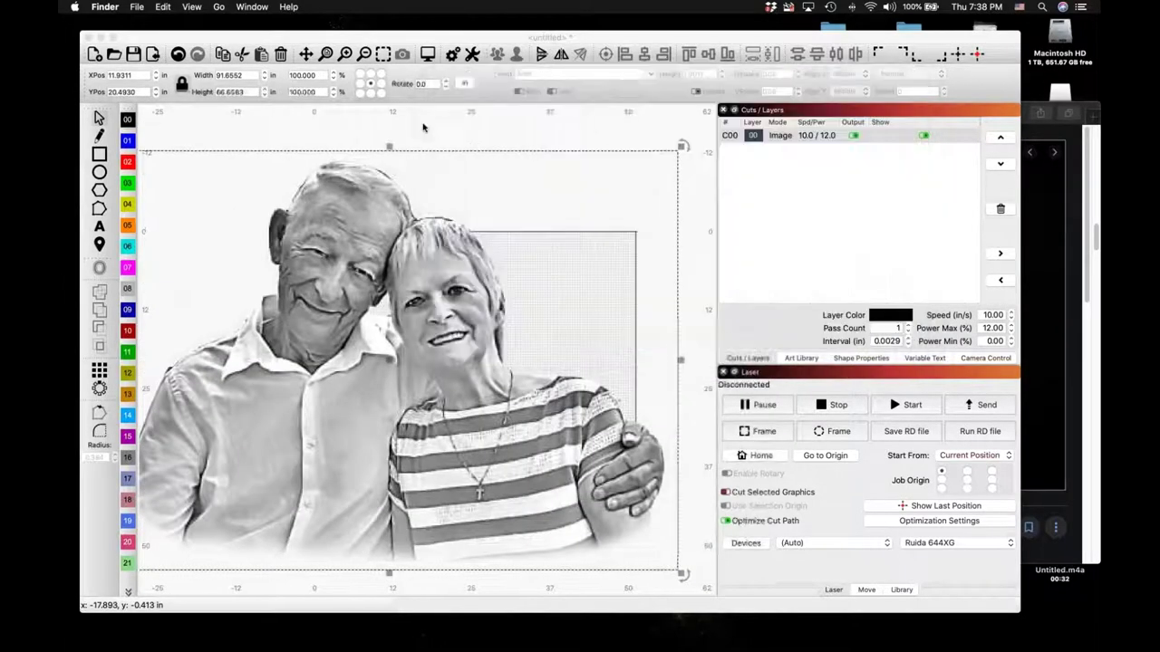
# Step: Move the couple image further over the work area and inspect the shading on both faces up close
pyautogui.moveTo(395, 310); pyautogui.dragTo(499, 331)
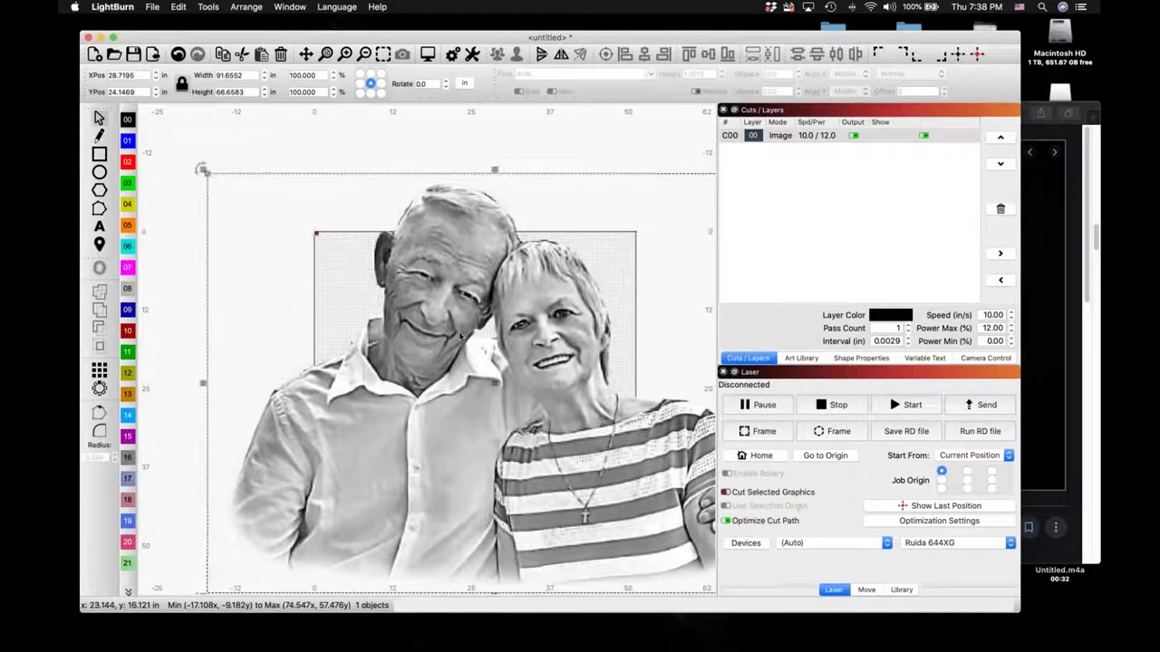
pyautogui.scroll(2, 444, 316)
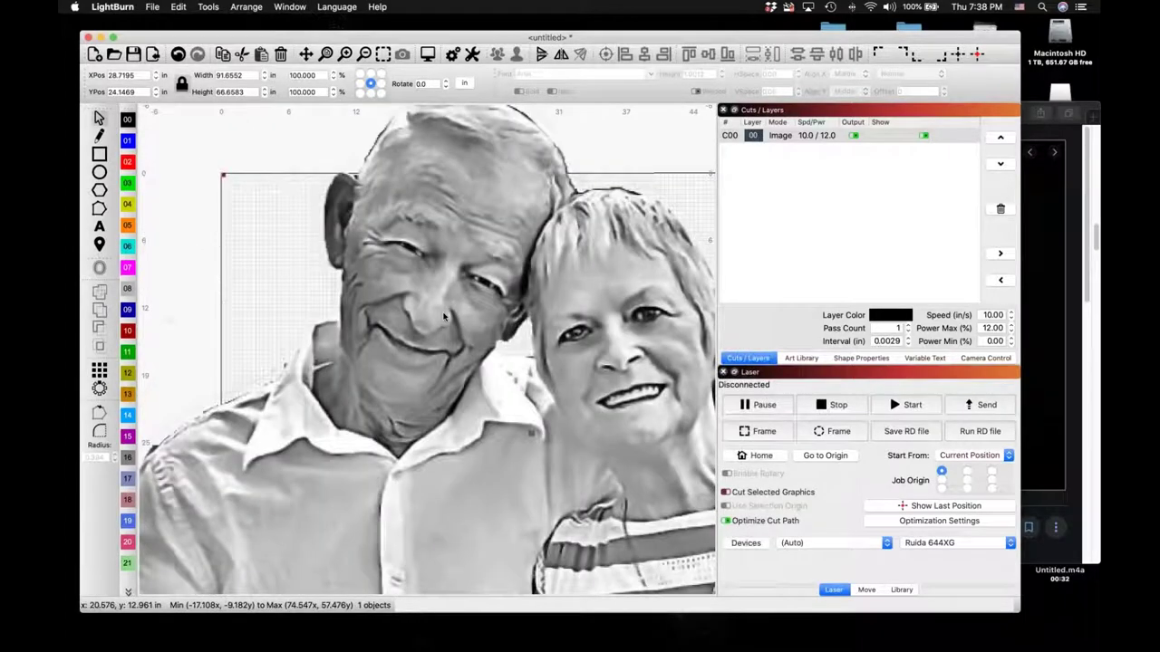
pyautogui.scroll(2, 441, 313)
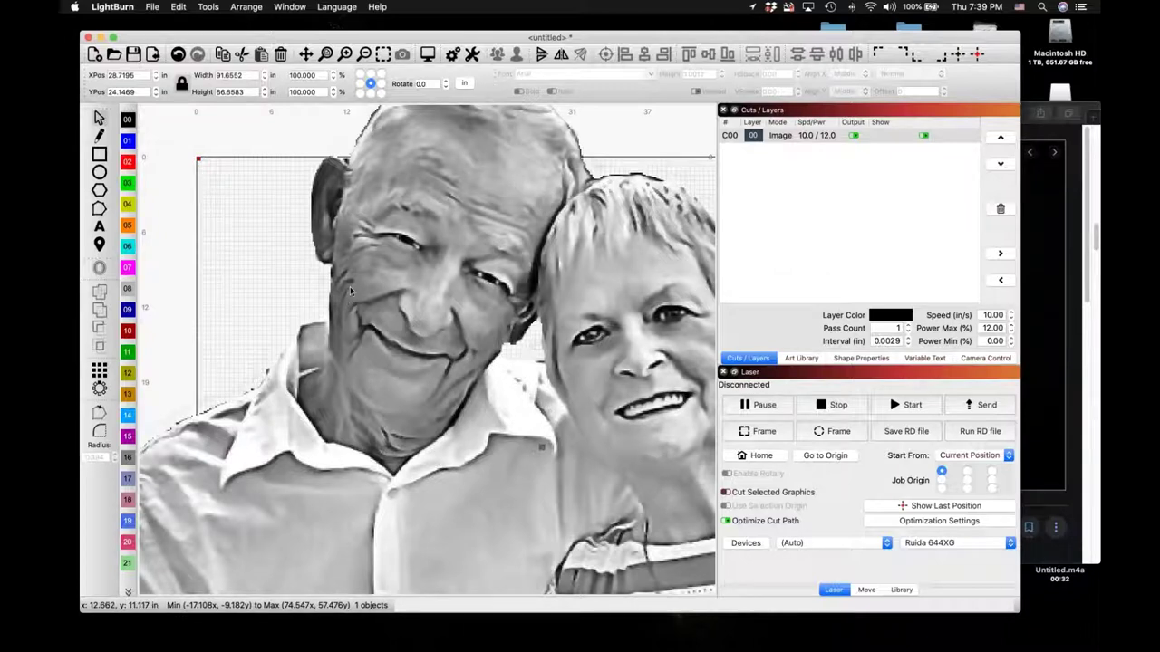
pyautogui.moveTo(341, 331); pyautogui.dragTo(341, 334)
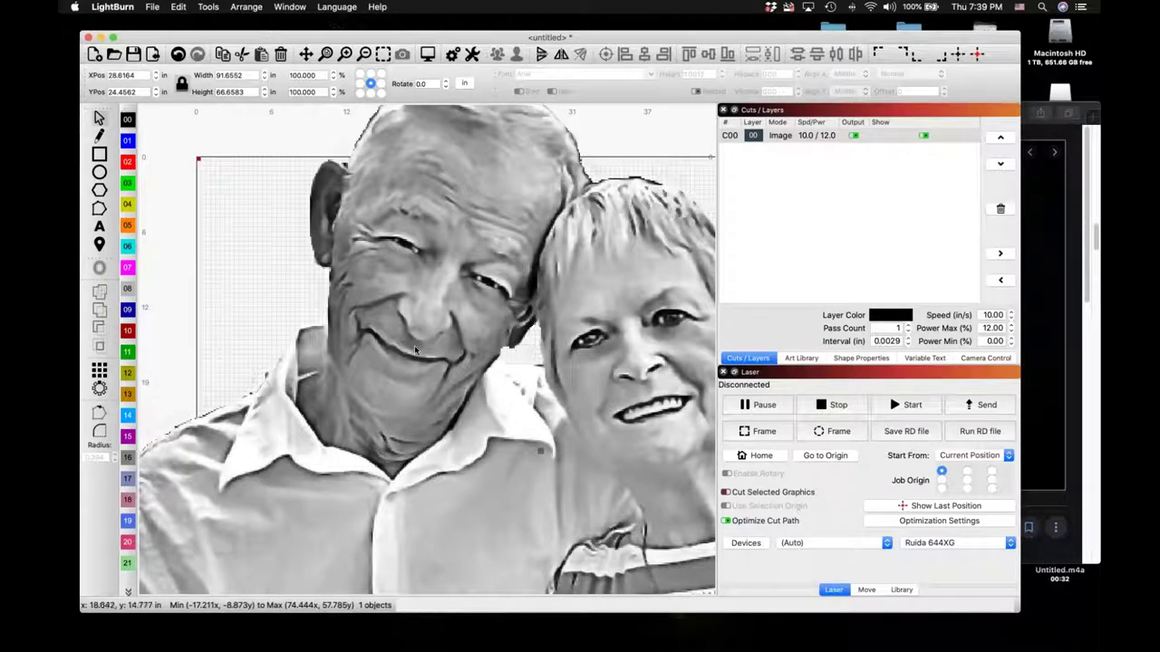
pyautogui.scroll(-2, 443, 358)
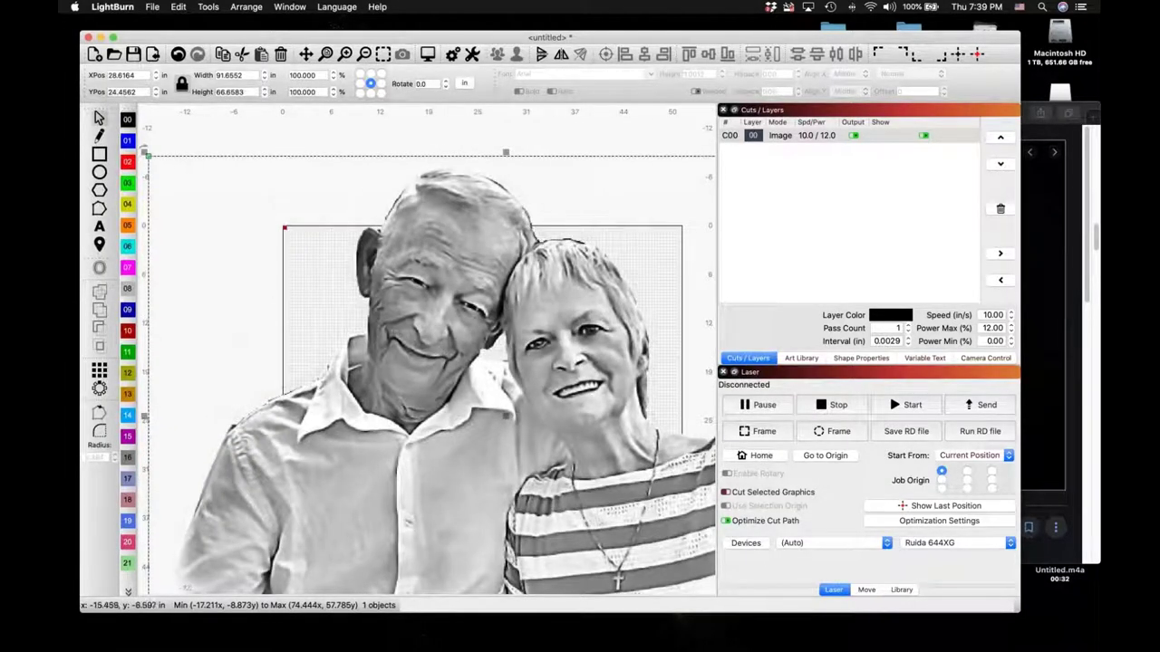
# Step: Scale the couple image down to about 45 × 32.7 in so that it fits inside the work area
pyautogui.moveTo(146, 155); pyautogui.dragTo(257, 204)
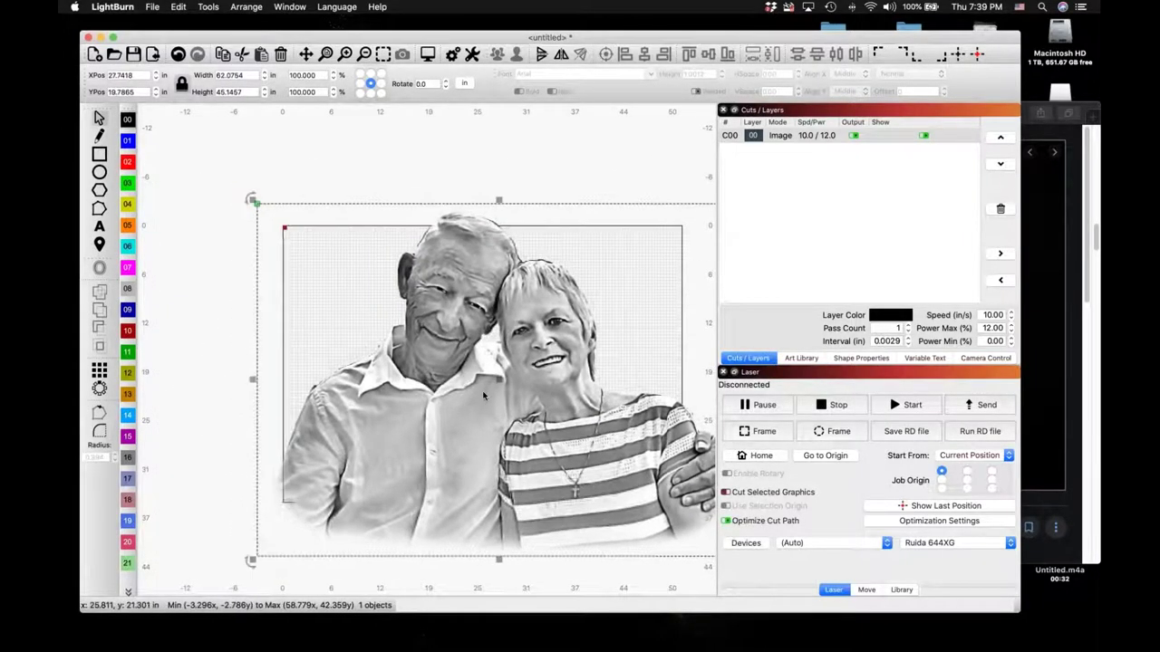
pyautogui.scroll(2, 548, 371)
pyautogui.scroll(1, 547, 372)
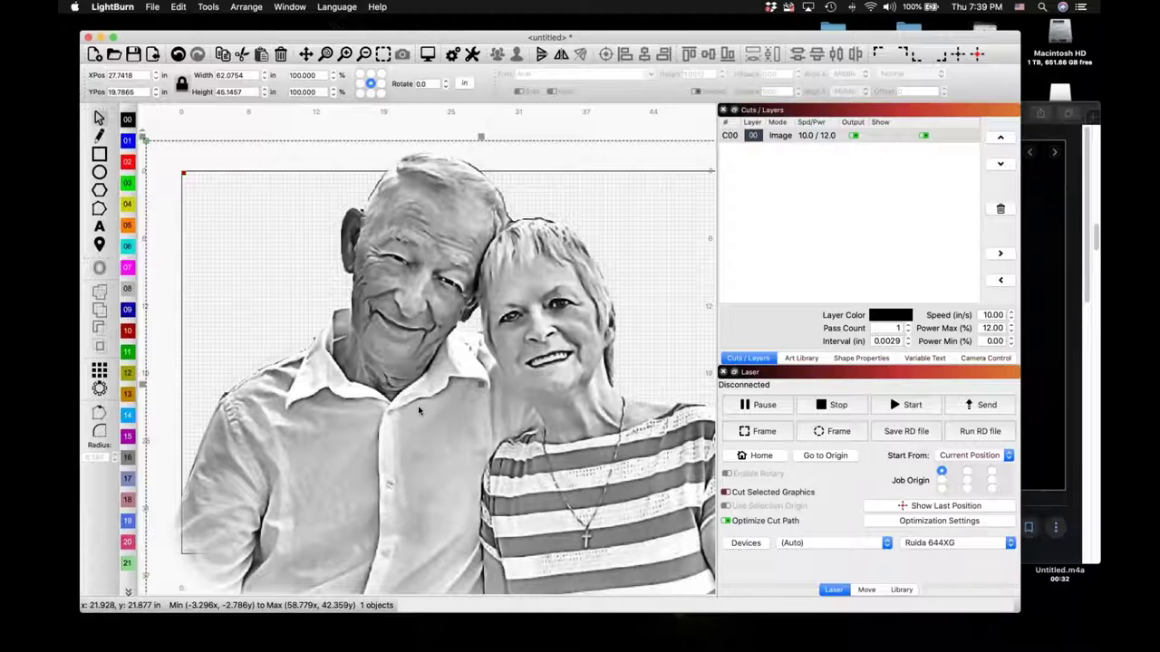
pyautogui.scroll(-4, 418, 405)
pyautogui.moveTo(635, 540); pyautogui.dragTo(555, 472)
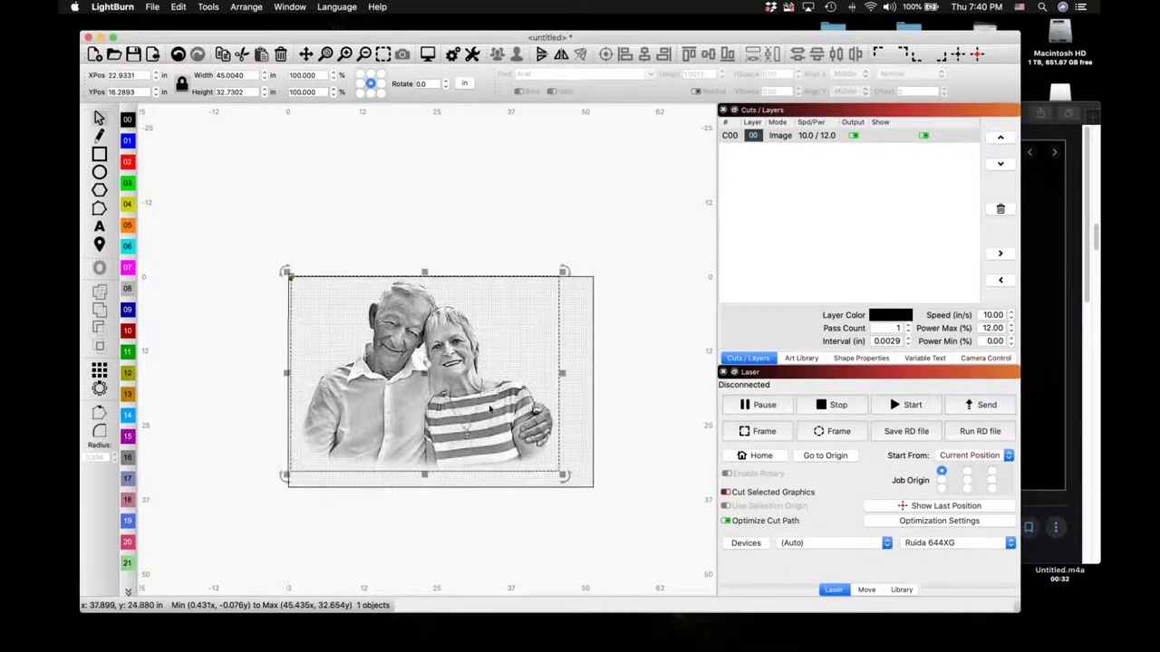
# Step: Show the shape properties of the couple image
pyautogui.click(618, 340)
pyautogui.click(865, 360)
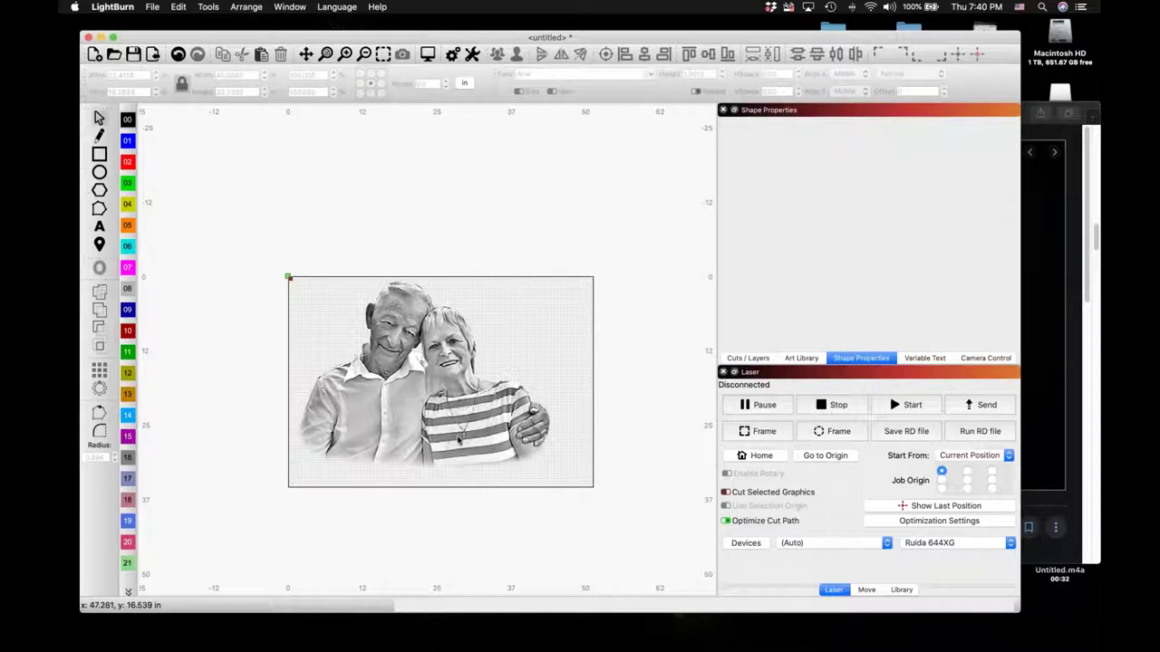
pyautogui.click(436, 406)
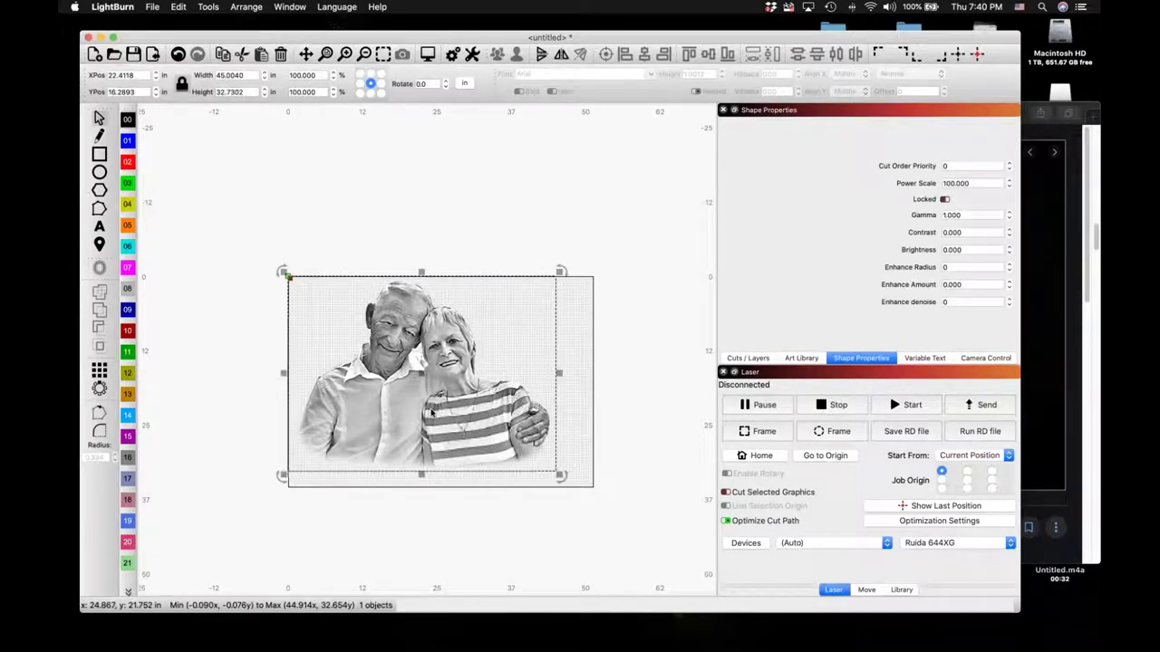
# Step: Scale the couple image to about 43.8 × 31.8 in and position it within the borders of the work area
pyautogui.moveTo(432, 412); pyautogui.dragTo(462, 416)
pyautogui.moveTo(465, 297)
pyautogui.mouseDown()
pyautogui.moveTo(463, 260)
pyautogui.moveTo(455, 292)
pyautogui.mouseUp()
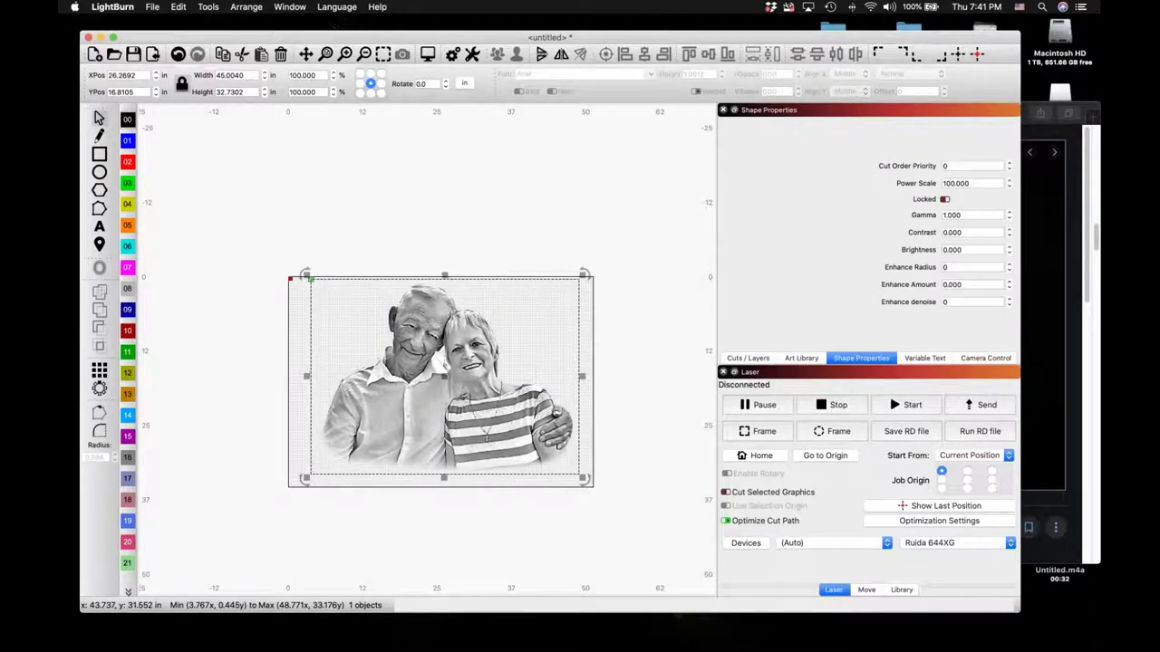
pyautogui.moveTo(584, 478); pyautogui.dragTo(575, 469)
pyautogui.moveTo(511, 427); pyautogui.dragTo(522, 439)
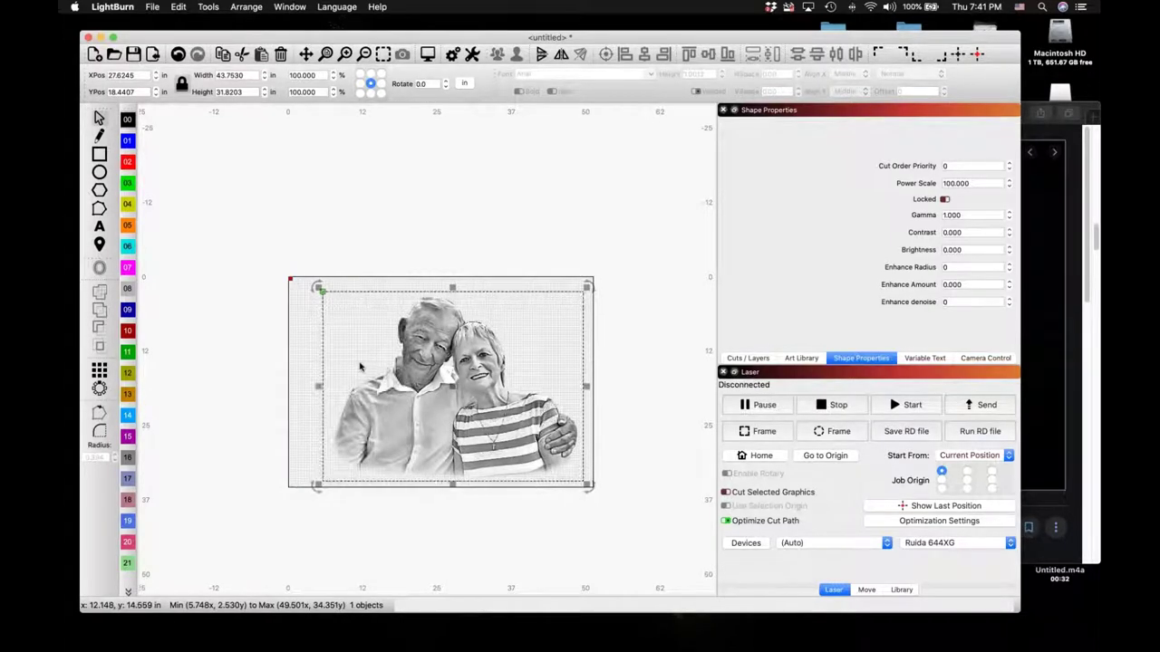
pyautogui.moveTo(359, 364); pyautogui.dragTo(382, 392)
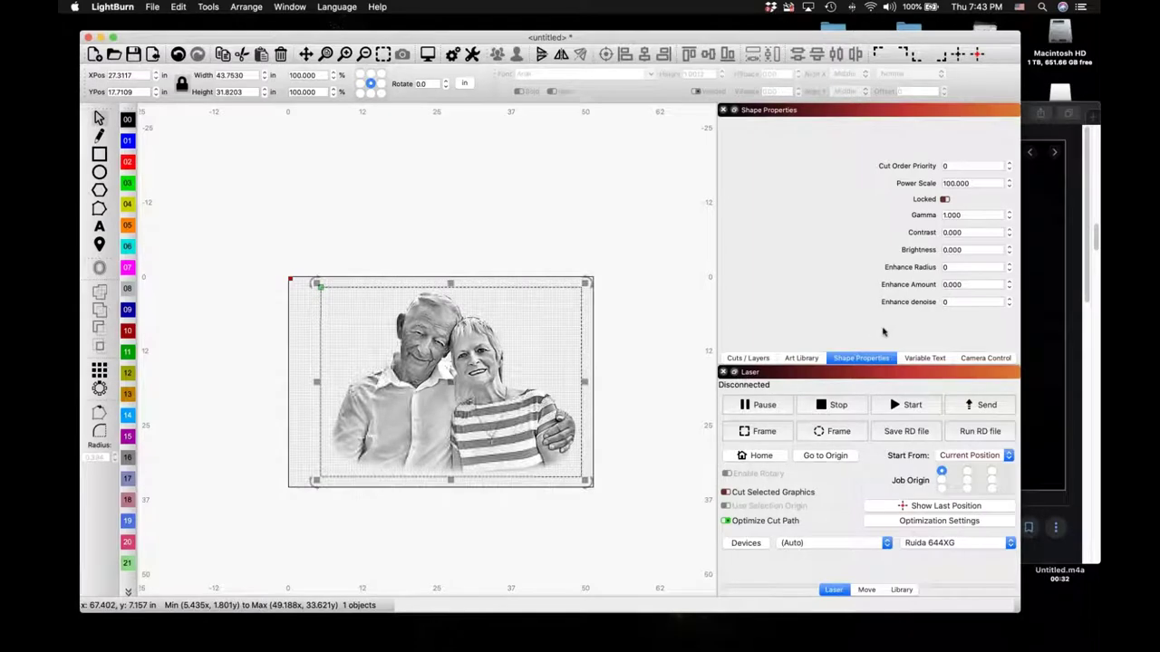
# Step: Set the couple image's brightness to 8 and check the lightened faces and shirts
pyautogui.click(1011, 247)
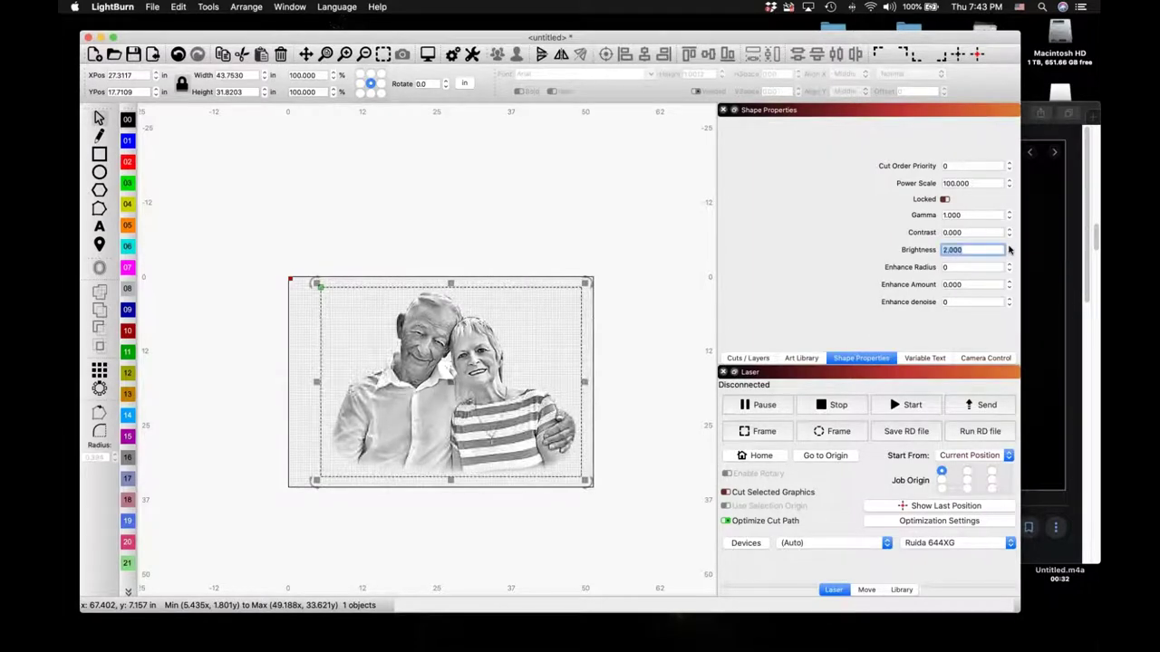
pyautogui.click(1012, 247)
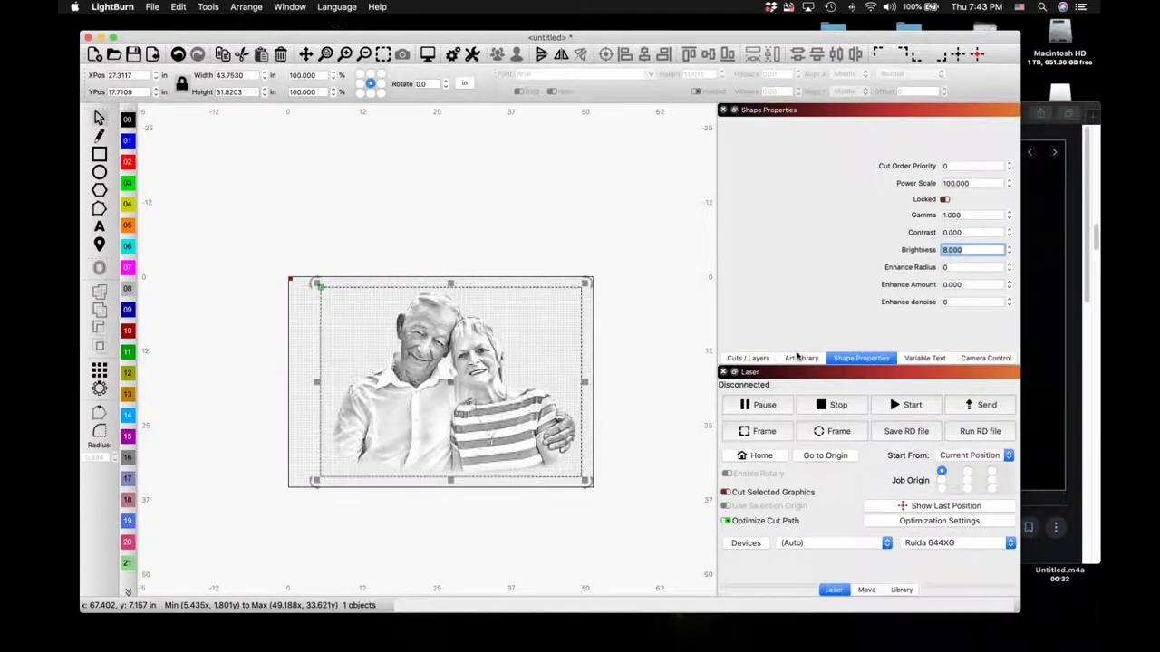
pyautogui.scroll(2, 470, 371)
pyautogui.scroll(2, 471, 372)
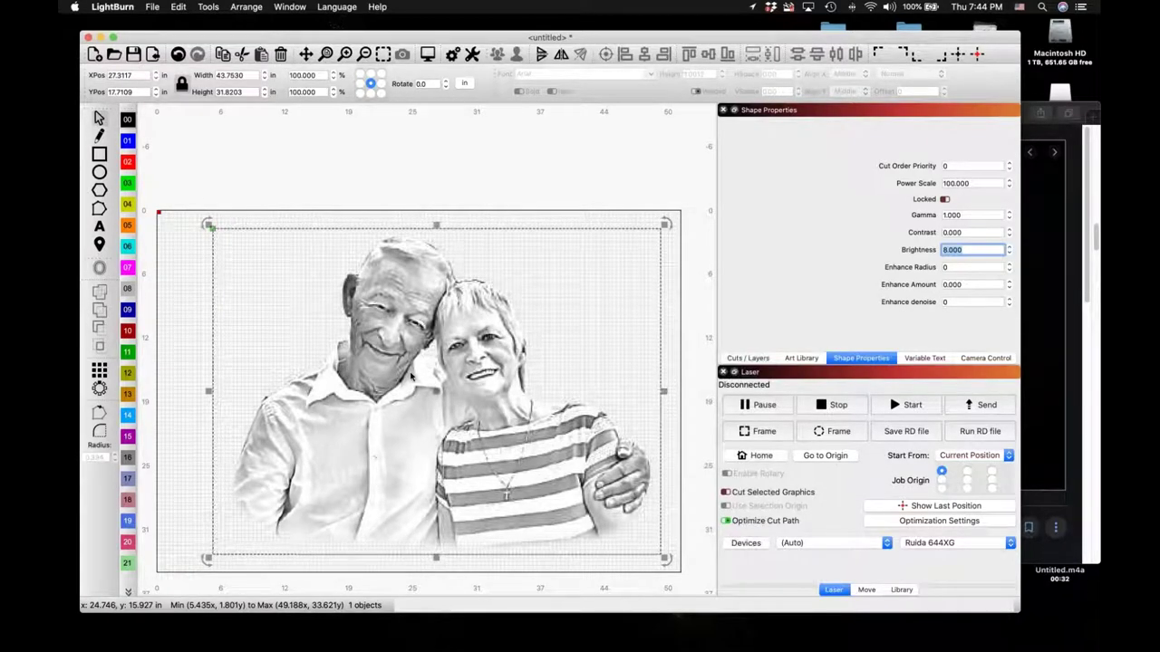
pyautogui.press('Return')
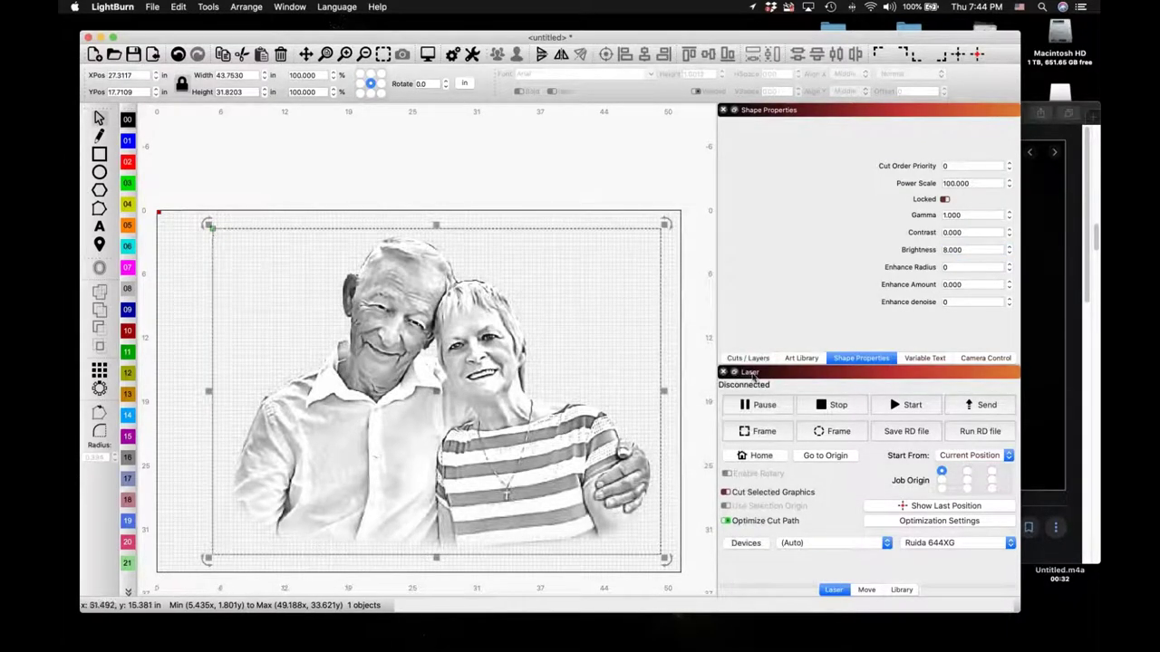
# Step: Set the image layer's image mode to Newsprint in the cut settings and preview the engraving
pyautogui.click(762, 360)
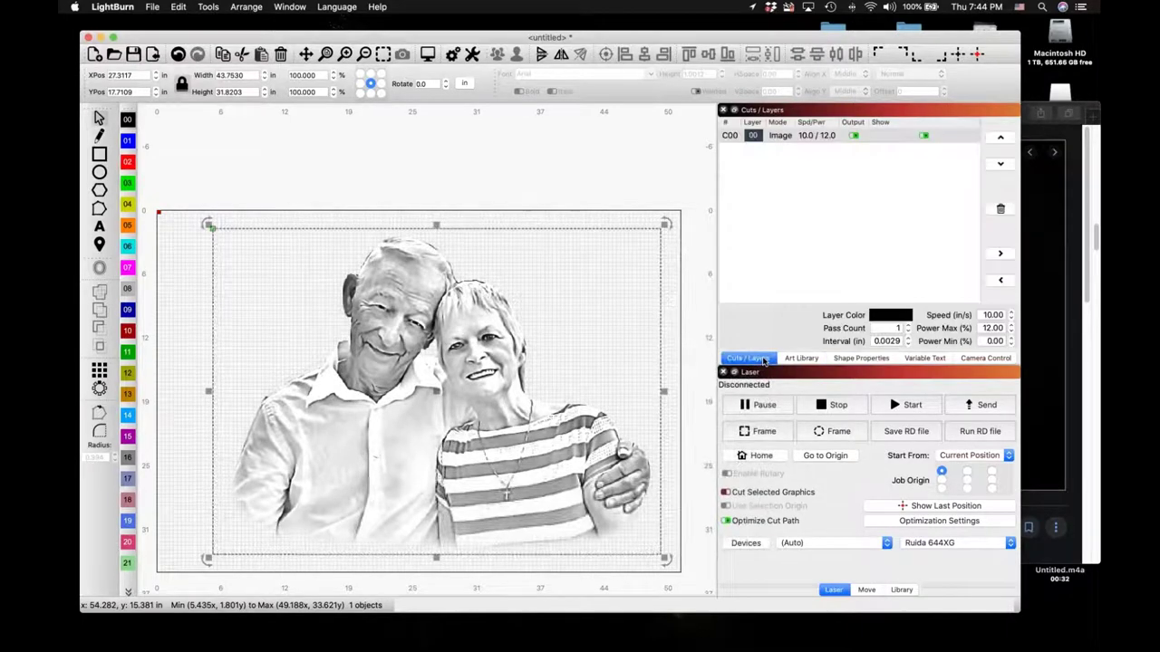
pyautogui.doubleClick(820, 137)
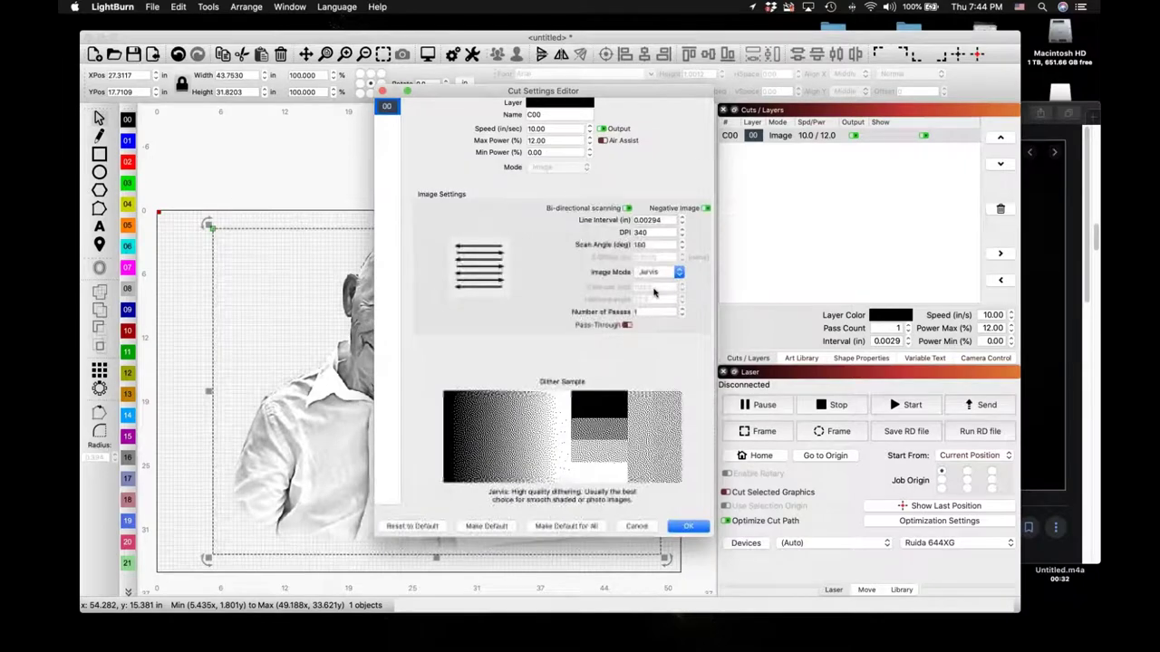
pyautogui.click(660, 272)
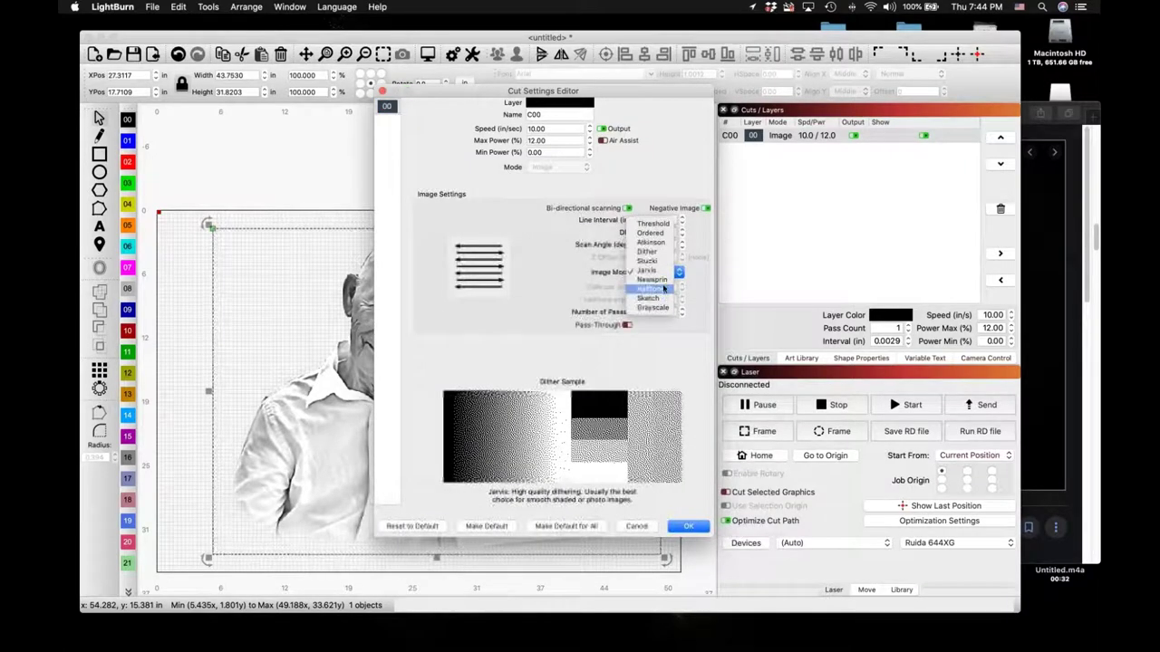
pyautogui.click(652, 279)
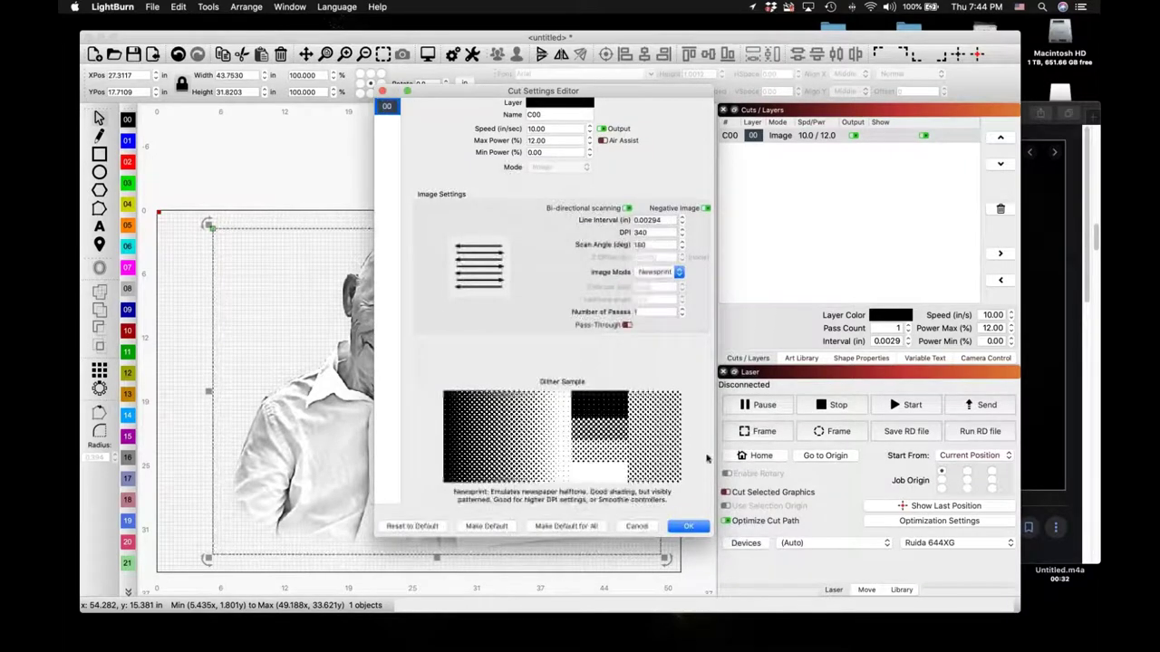
pyautogui.click(691, 527)
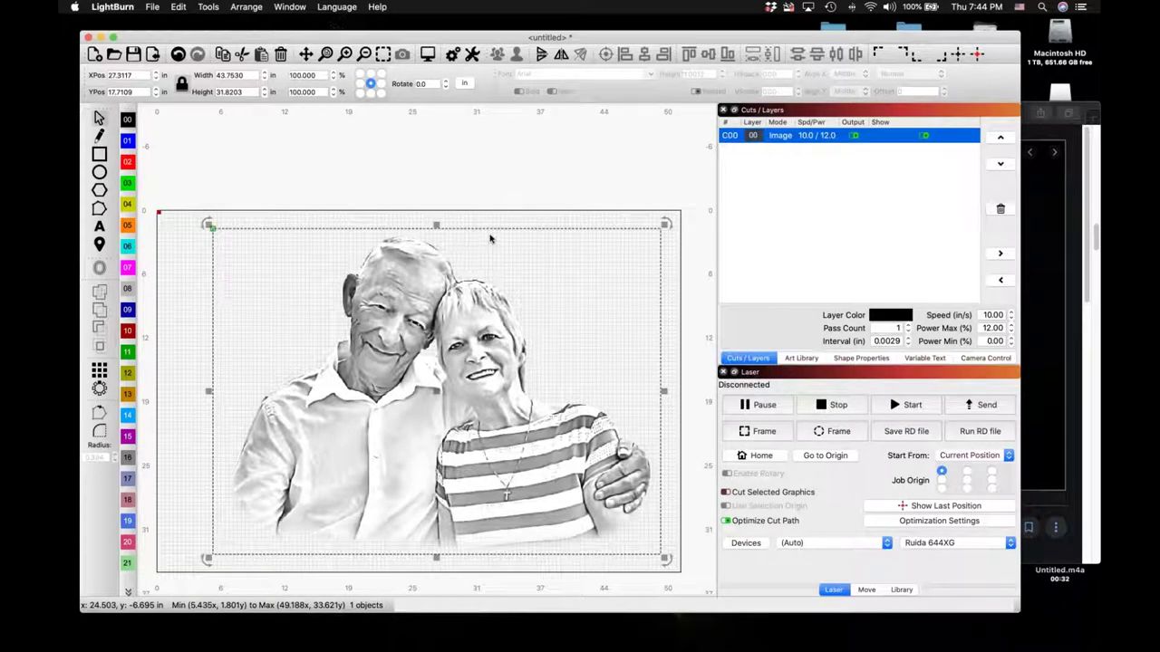
pyautogui.hotkey('alt', 'p')
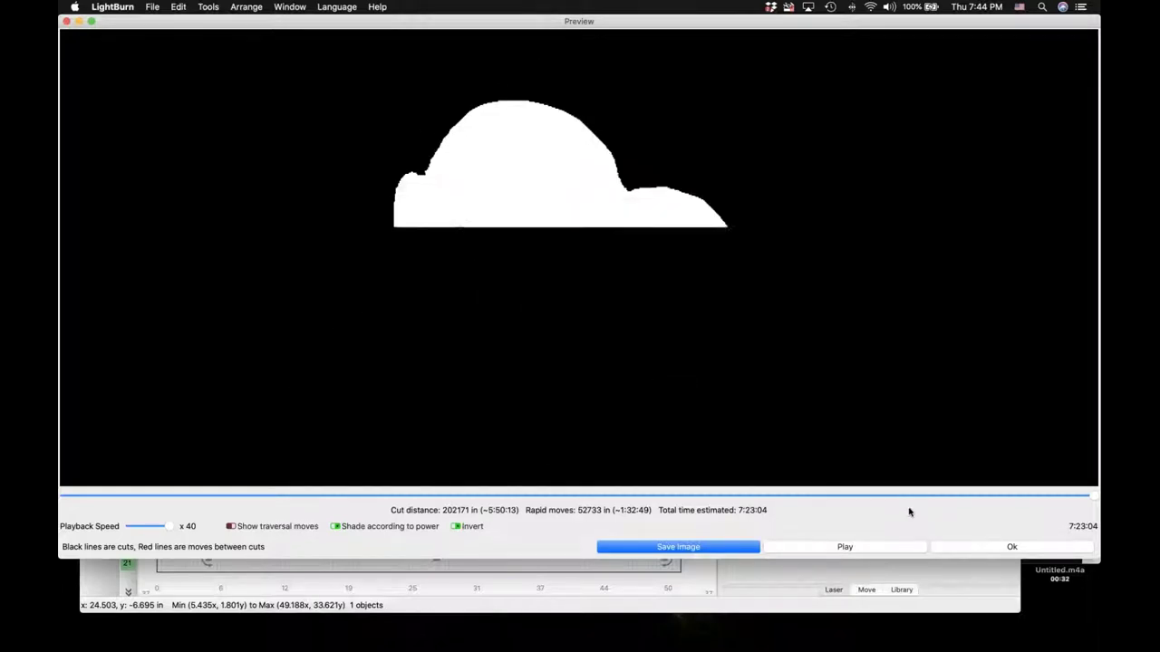
pyautogui.click(1005, 547)
# Step: Turn off Negative Image in the image layer's cut settings and preview the engraving again
pyautogui.doubleClick(829, 135)
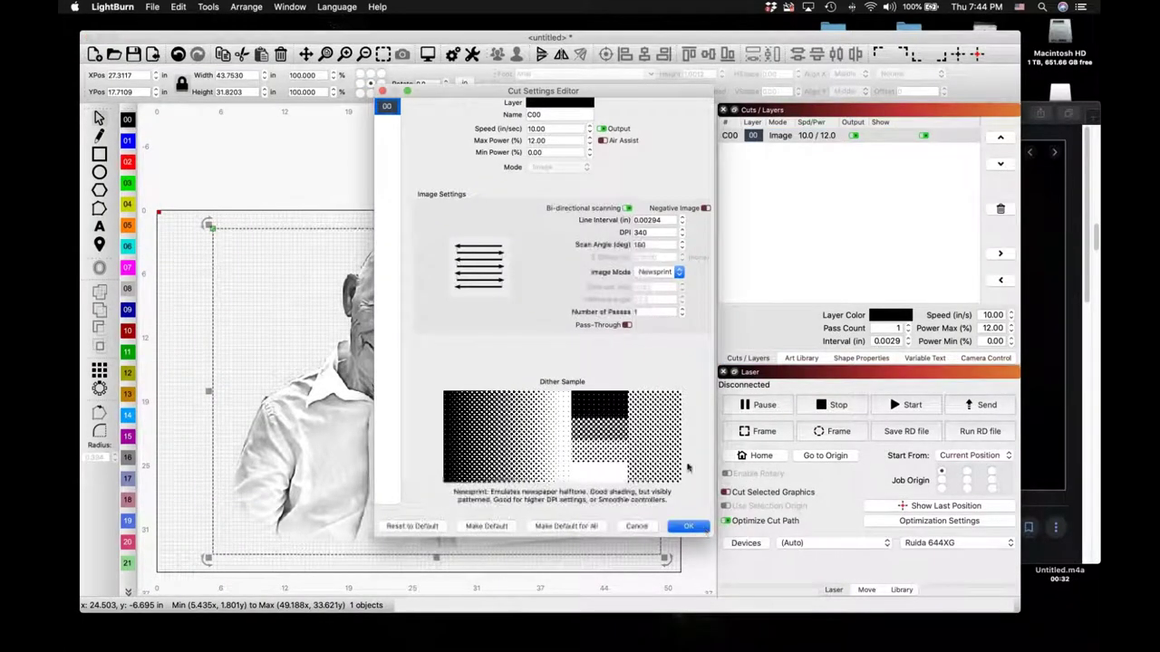
pyautogui.press('Return')
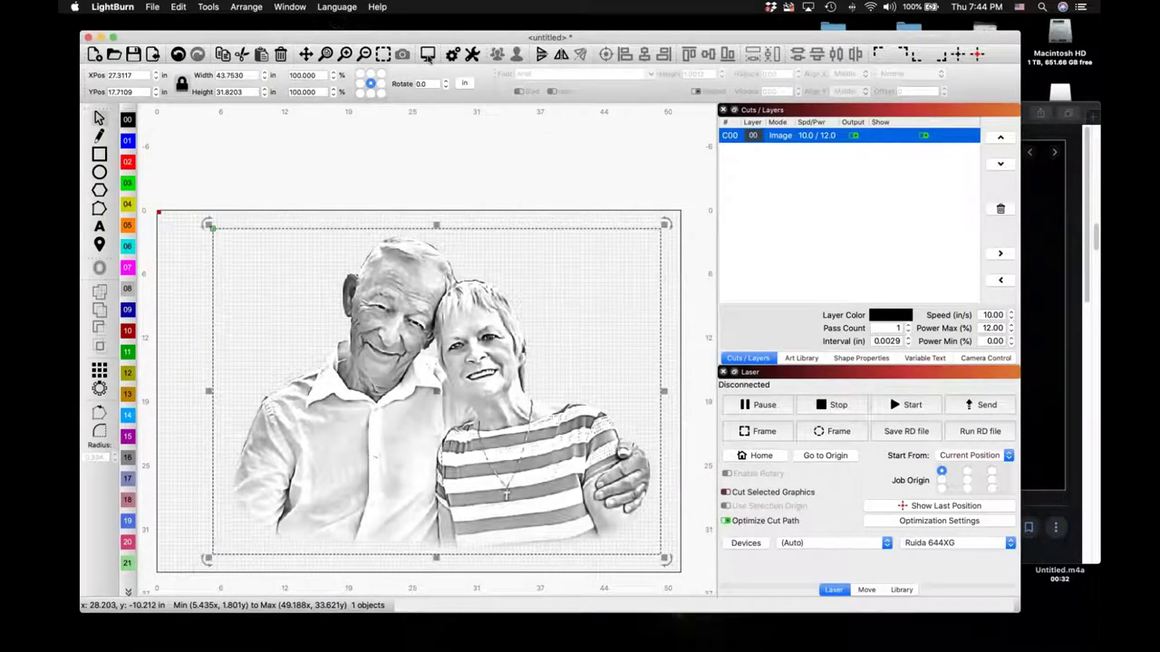
pyautogui.hotkey('alt', 'p')
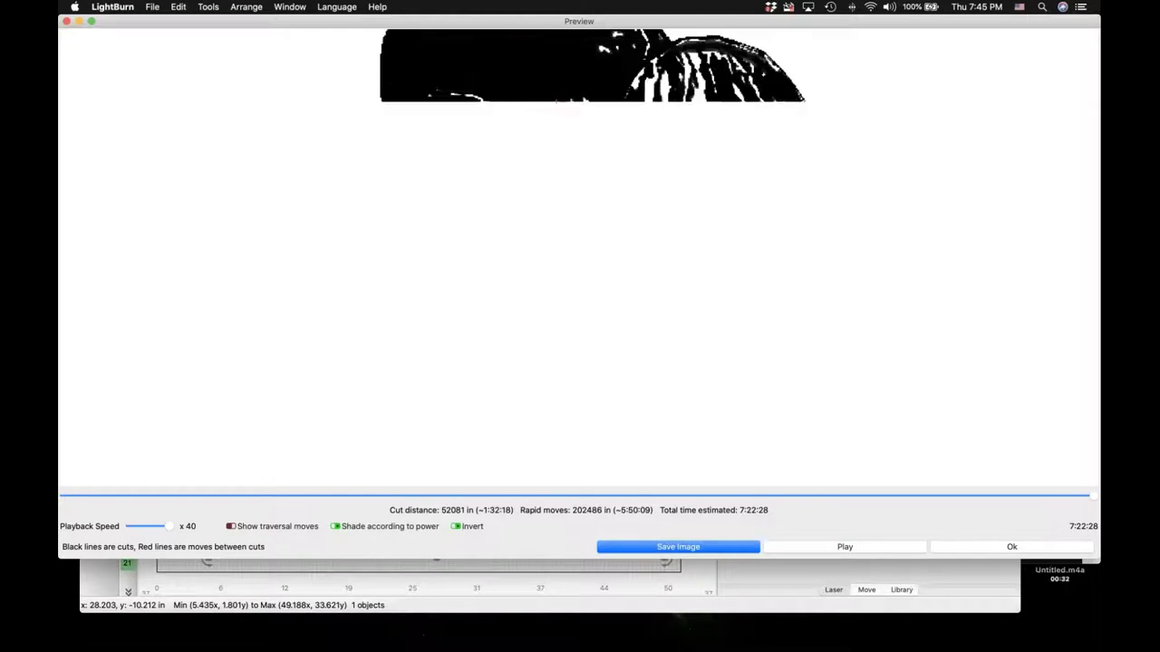
# Step: Close the preview and set the image layer's speed to 6 in/sec in the cut settings
pyautogui.click(1042, 549)
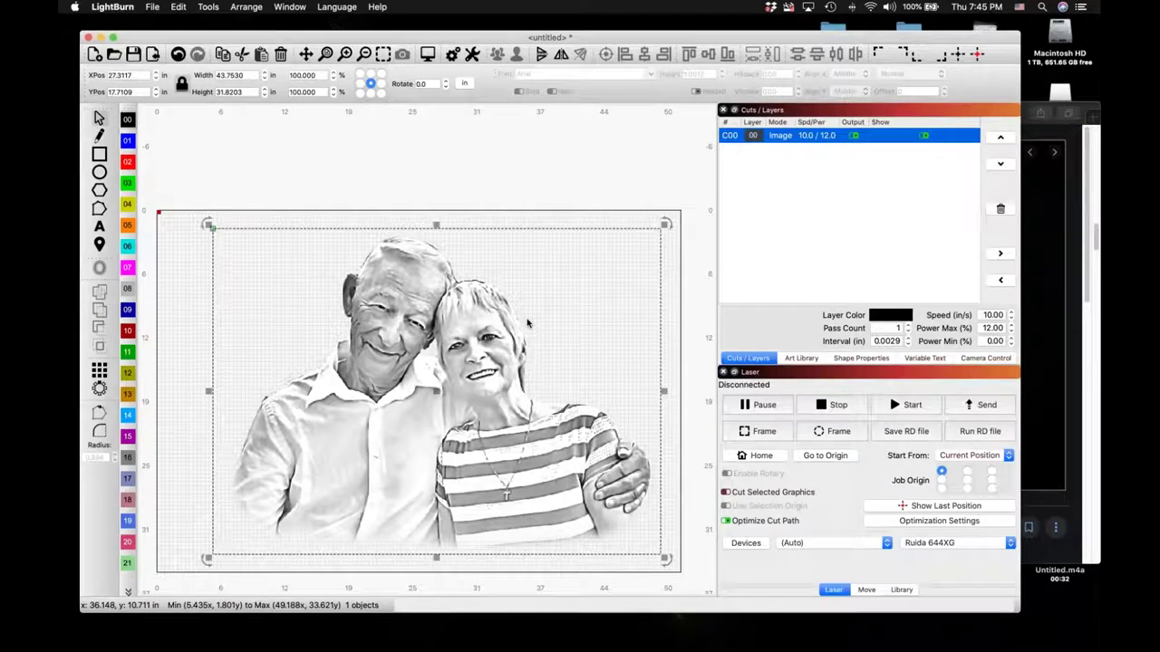
pyautogui.doubleClick(803, 138)
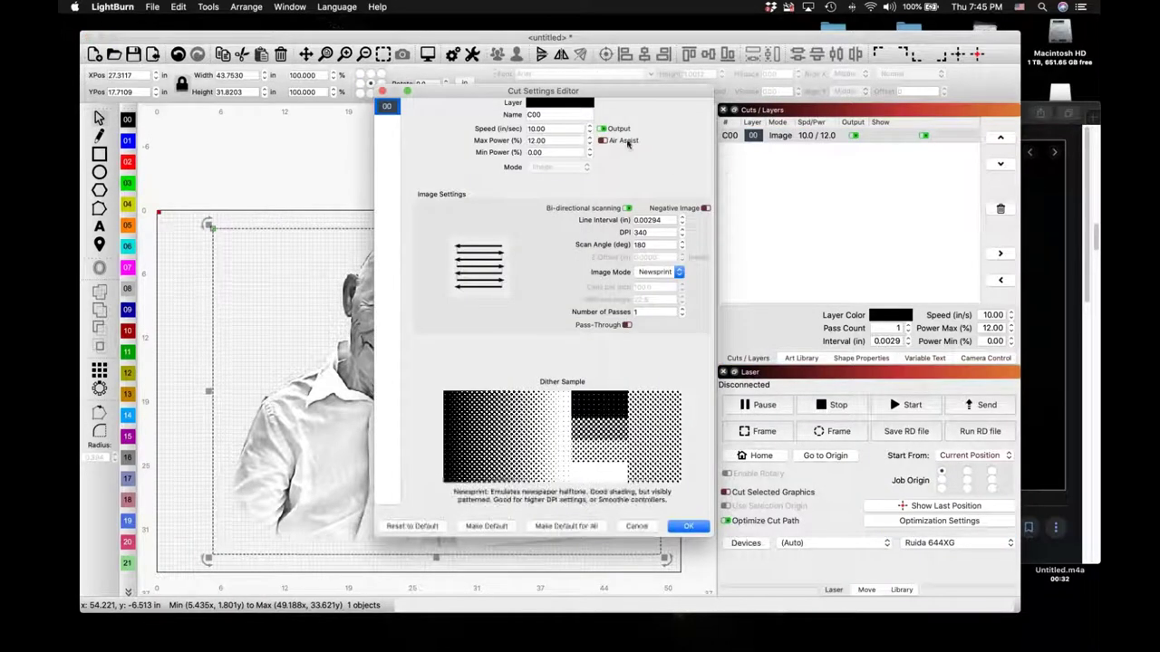
pyautogui.moveTo(557, 131); pyautogui.dragTo(504, 130)
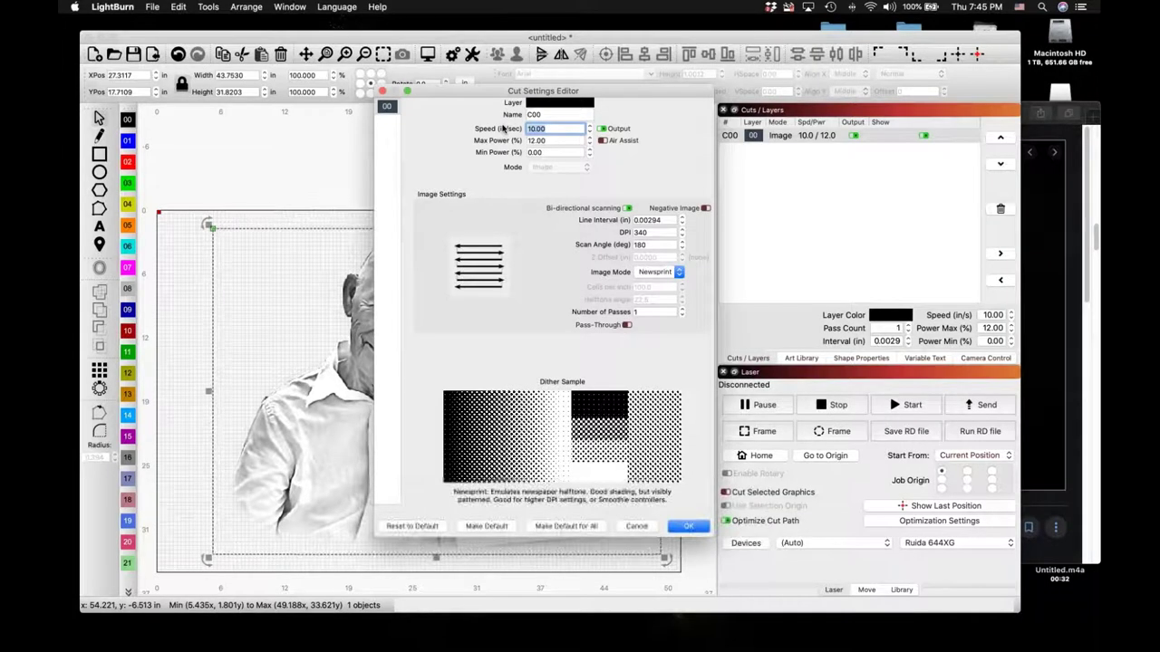
pyautogui.write('6')
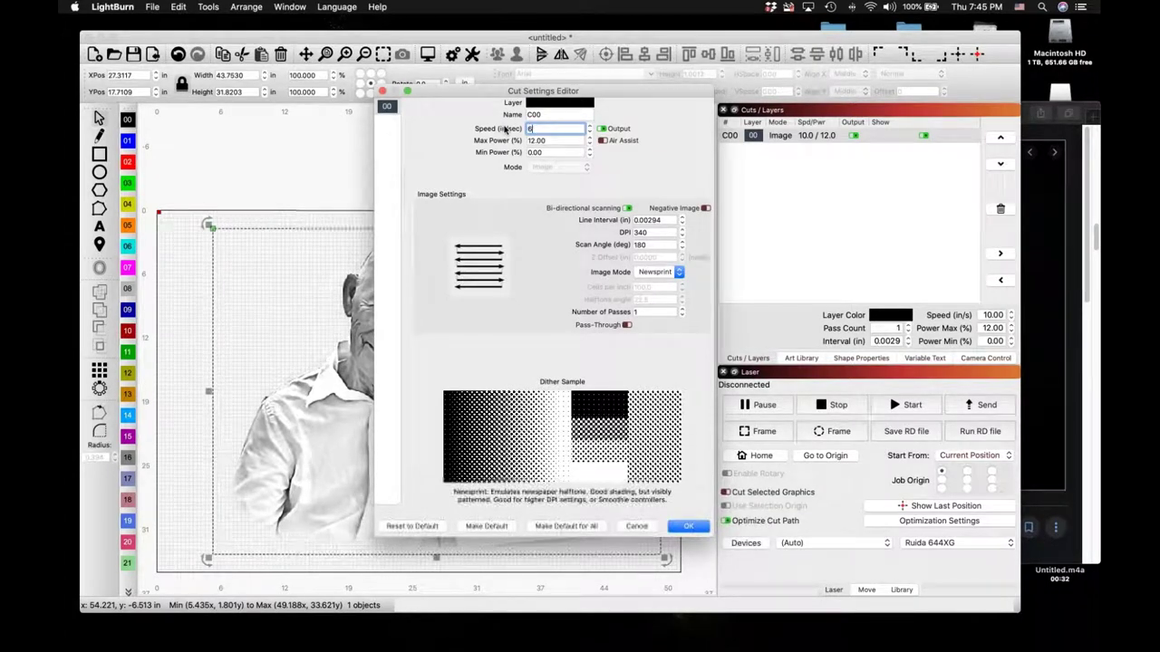
pyautogui.press('Tab')
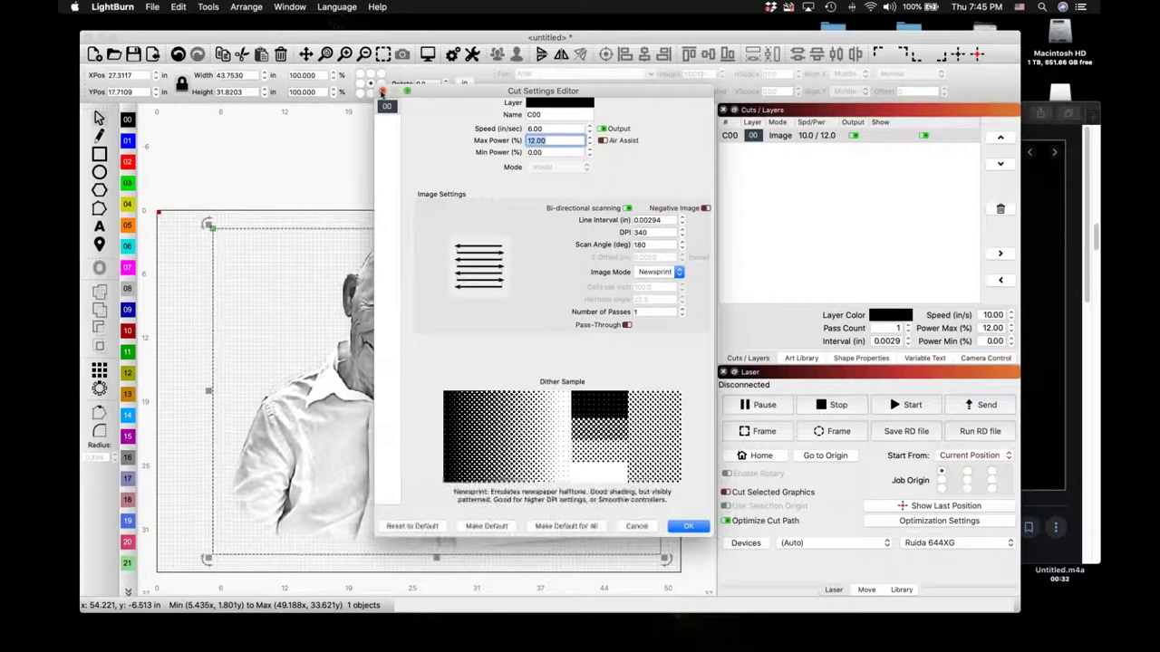
pyautogui.click(690, 527)
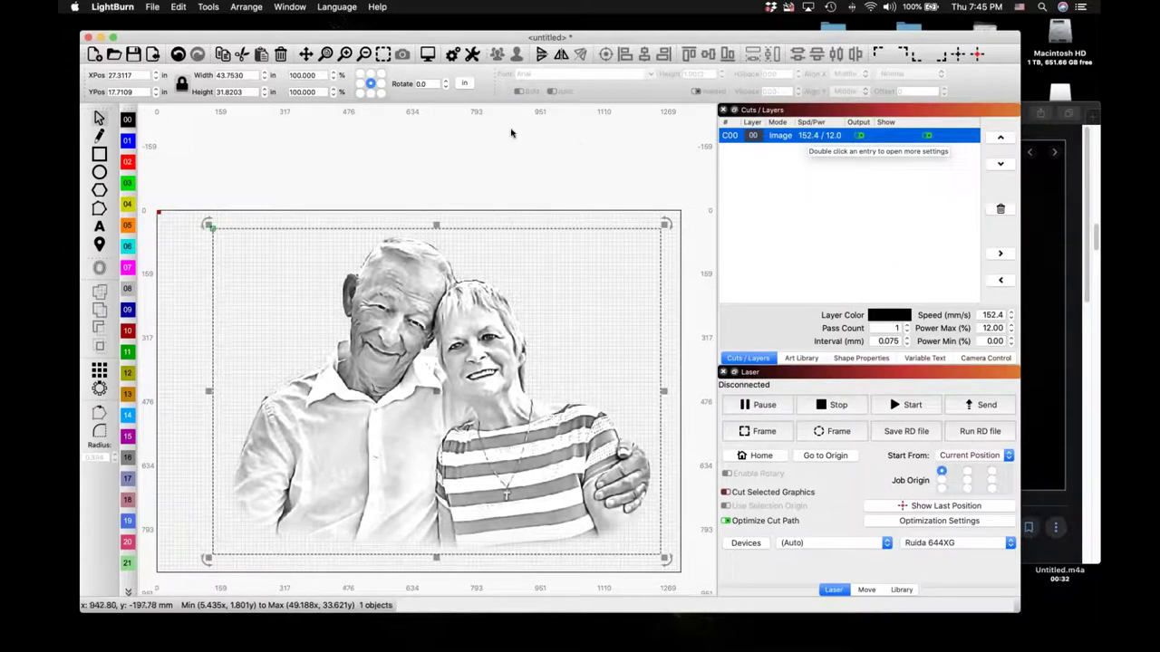
# Step: Switch the display units to millimetres and set the image layer's speed to 152 mm/sec
pyautogui.click(463, 84)
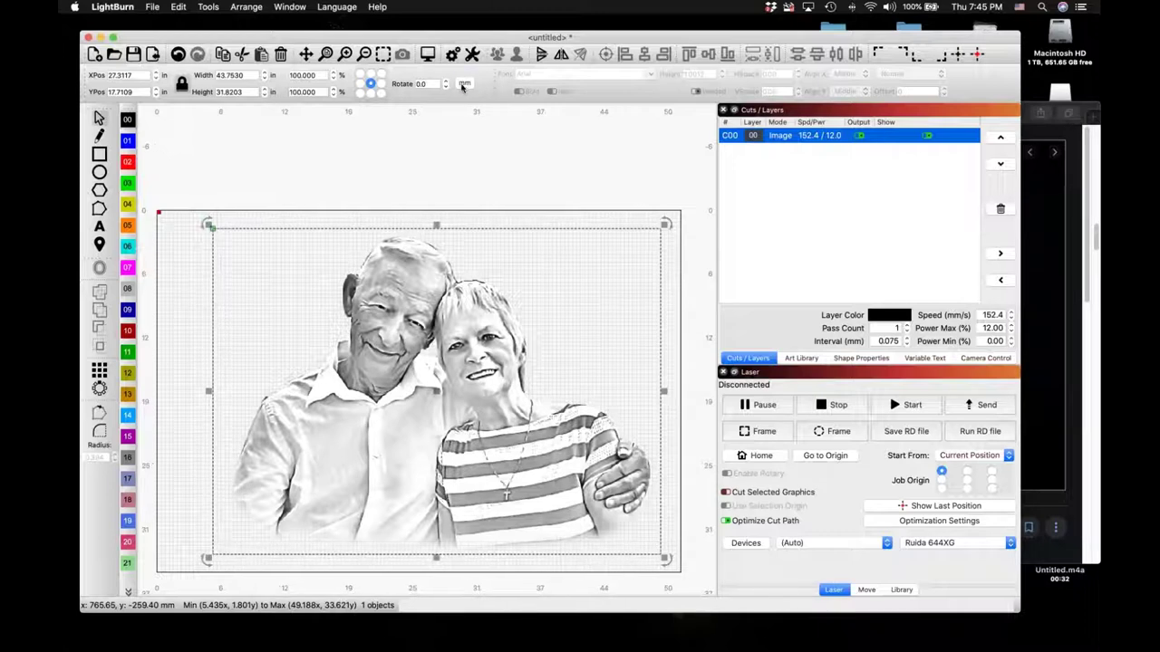
pyautogui.click(464, 85)
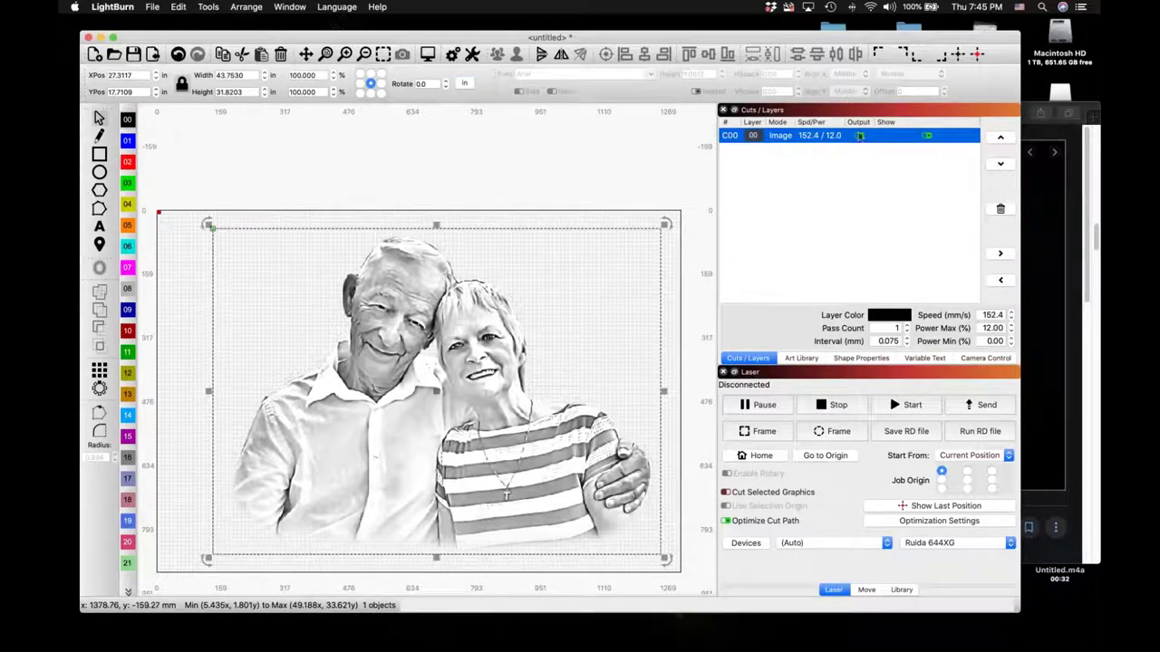
pyautogui.doubleClick(832, 138)
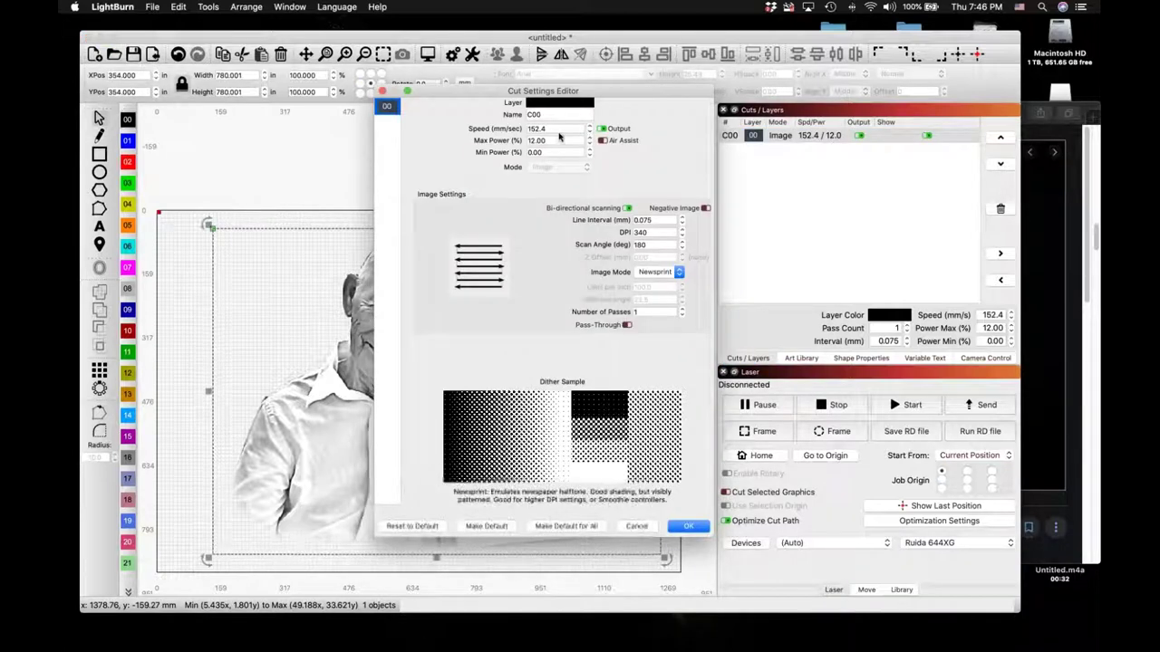
pyautogui.click(543, 129)
pyautogui.doubleClick(511, 133)
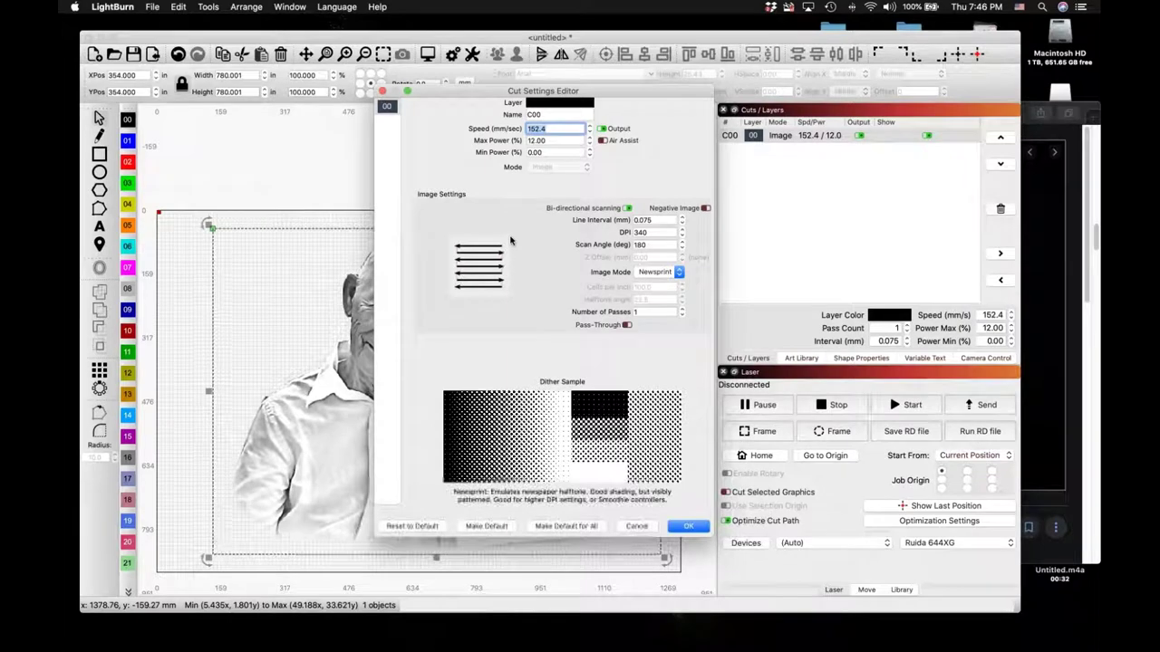
pyautogui.write('6')
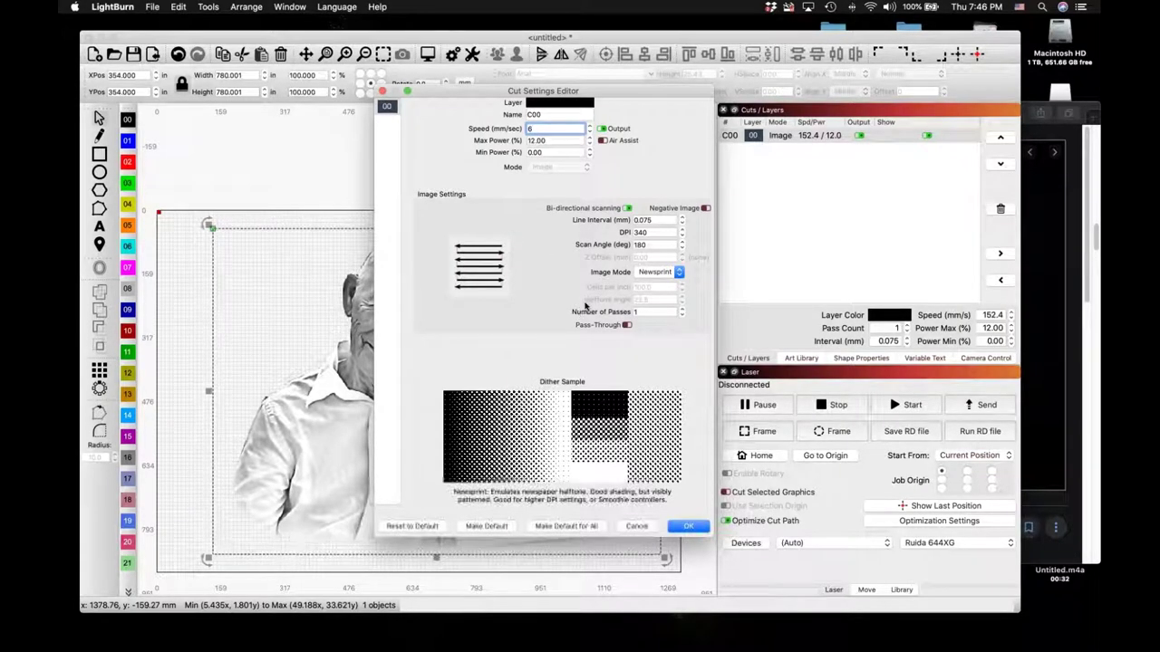
pyautogui.press('Tab')
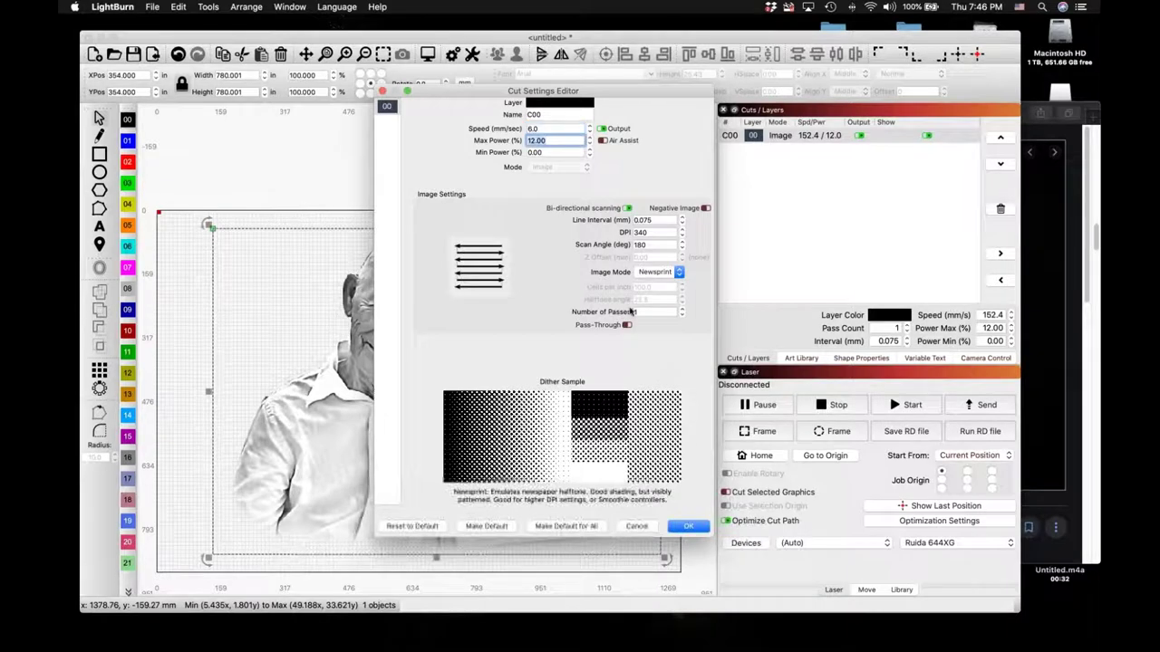
pyautogui.hotkey('shift', 'Tab')
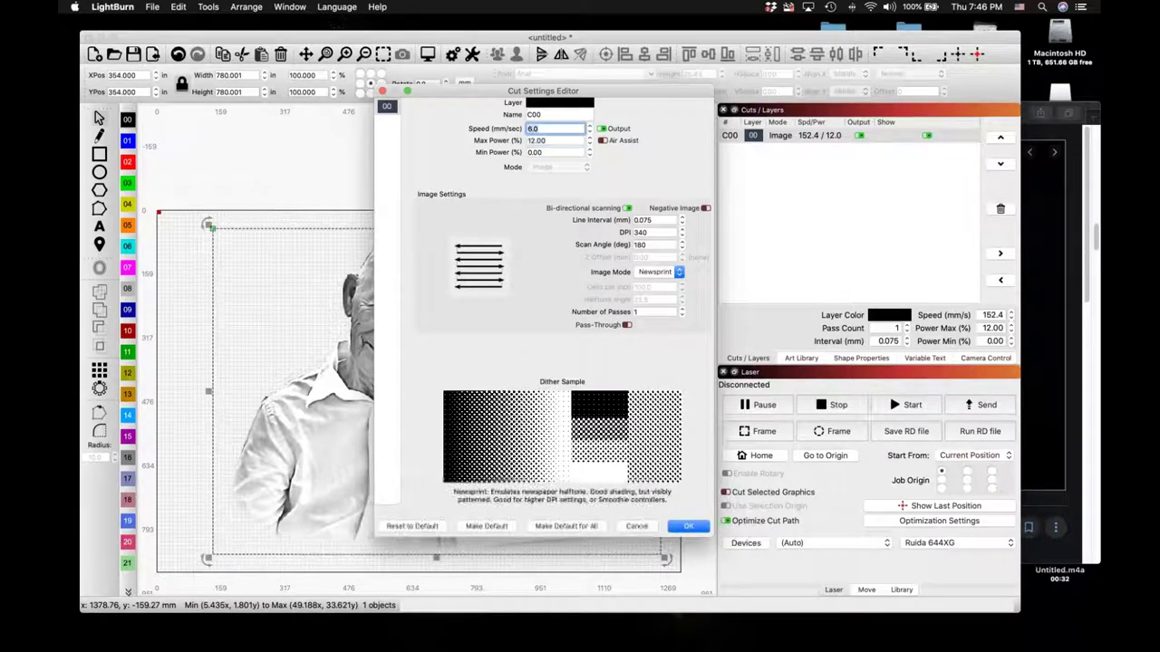
pyautogui.press('BackSpace')
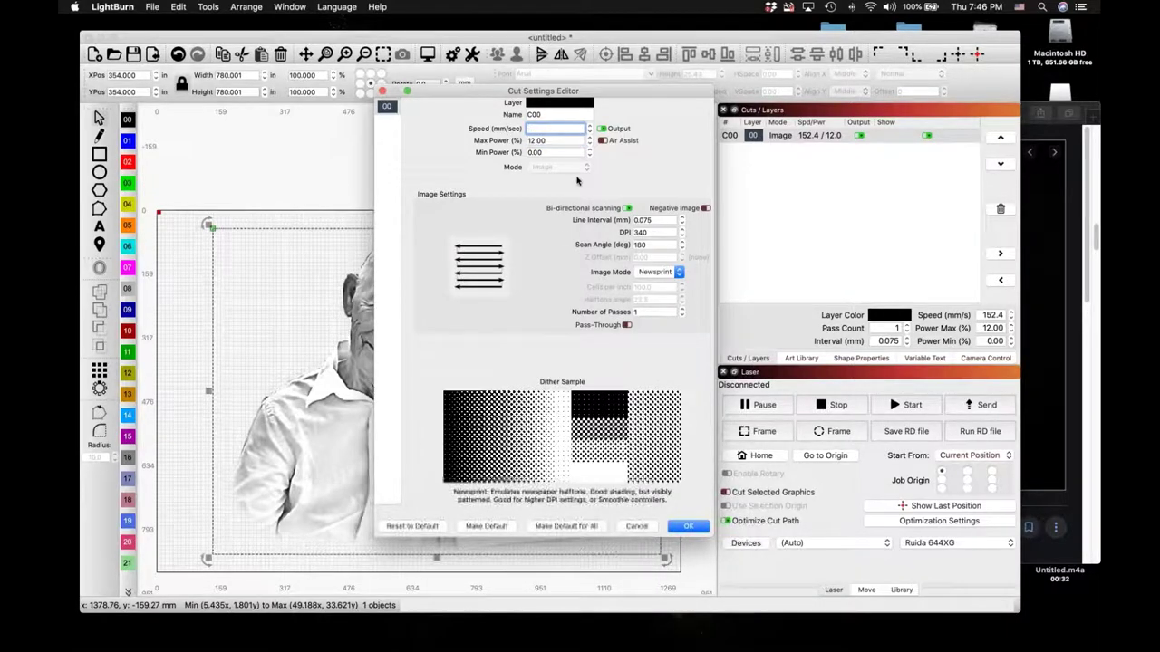
pyautogui.write('152')
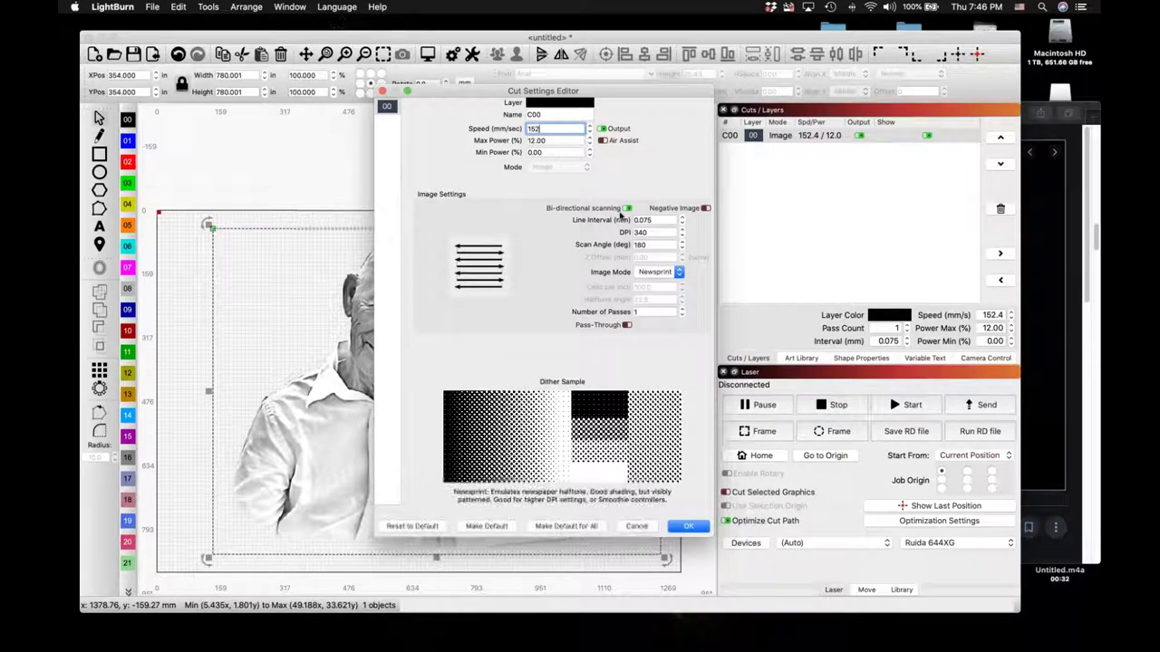
pyautogui.click(693, 527)
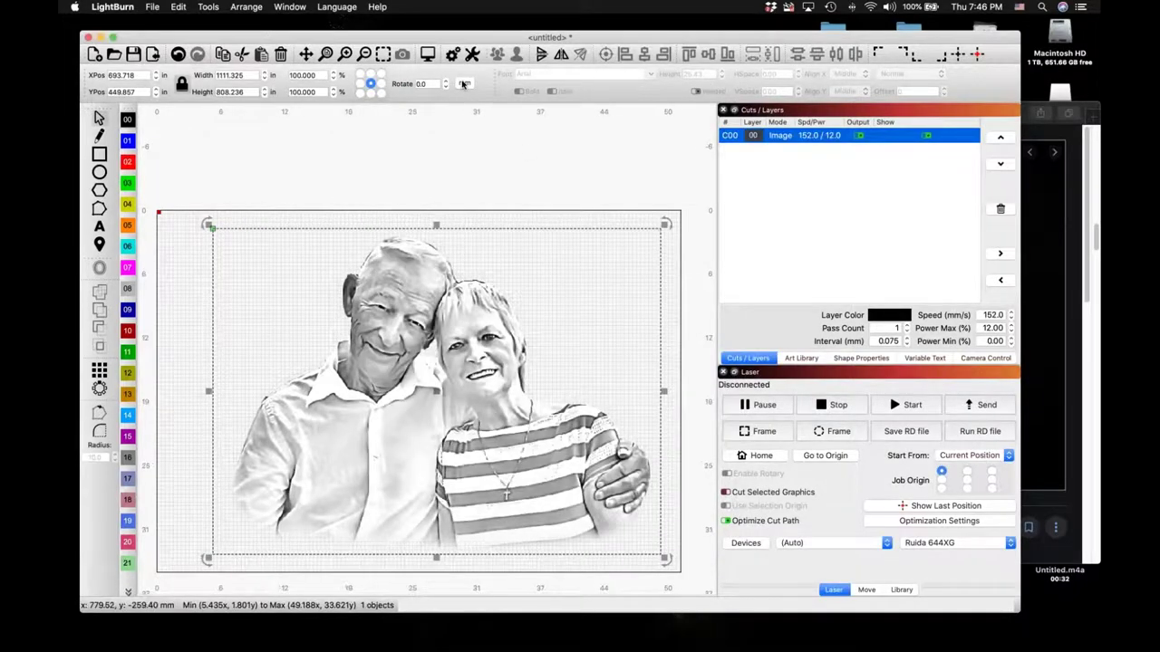
# Step: Check the image layer's cut settings and switch the program's speed units to inches per second
pyautogui.doubleClick(805, 137)
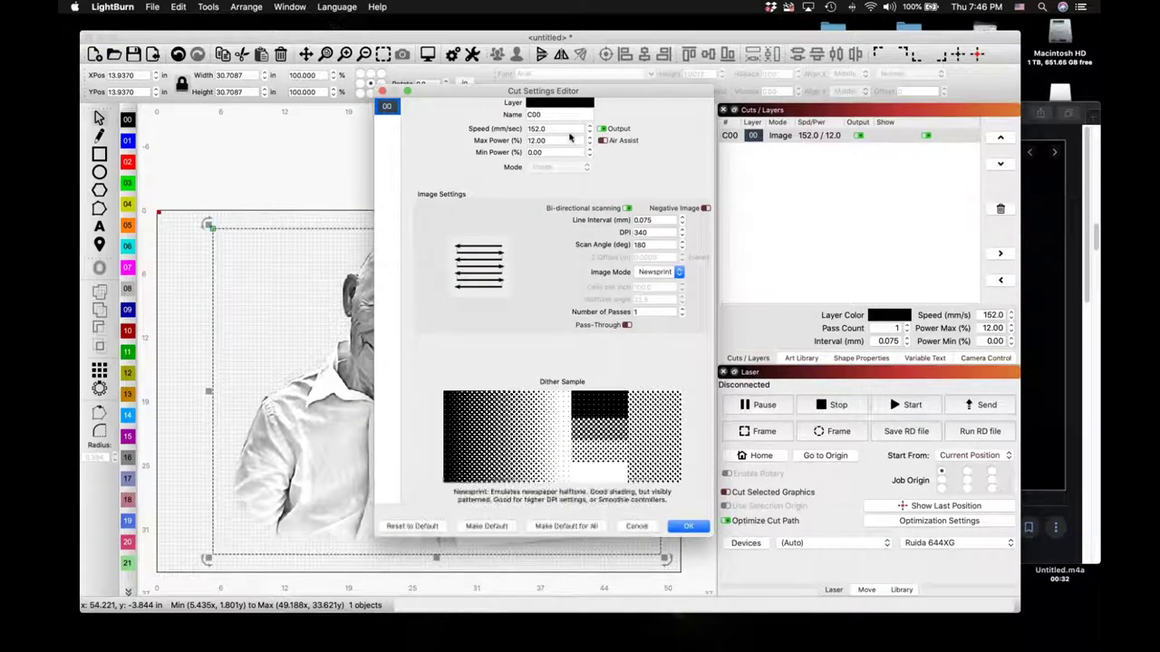
pyautogui.click(694, 527)
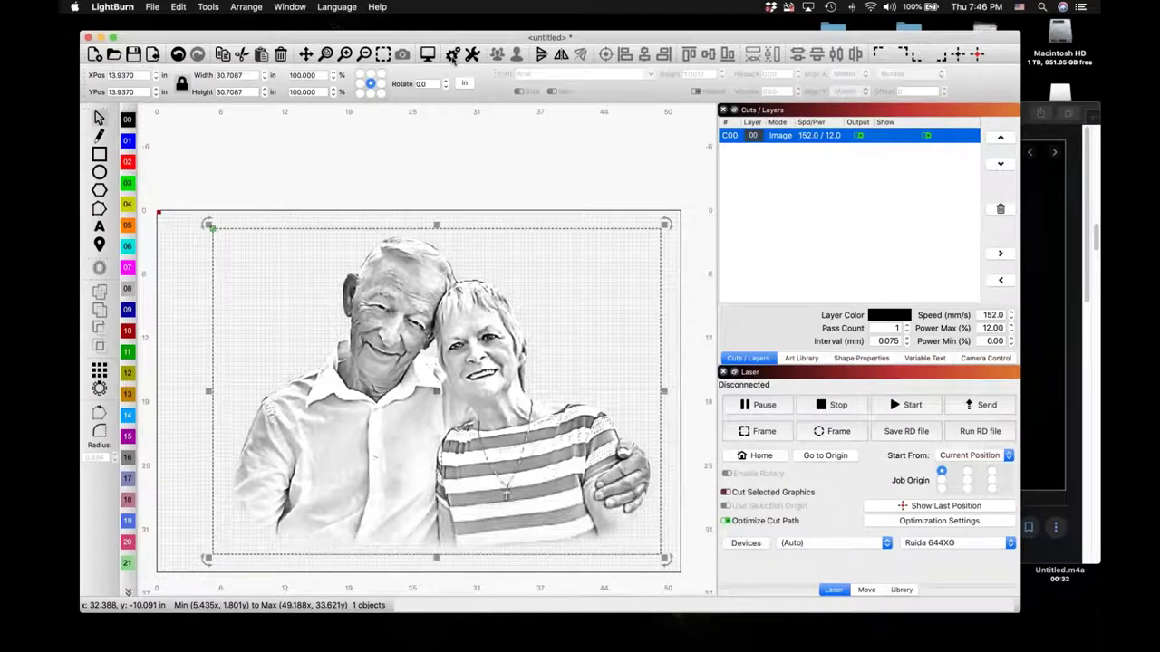
pyautogui.click(453, 55)
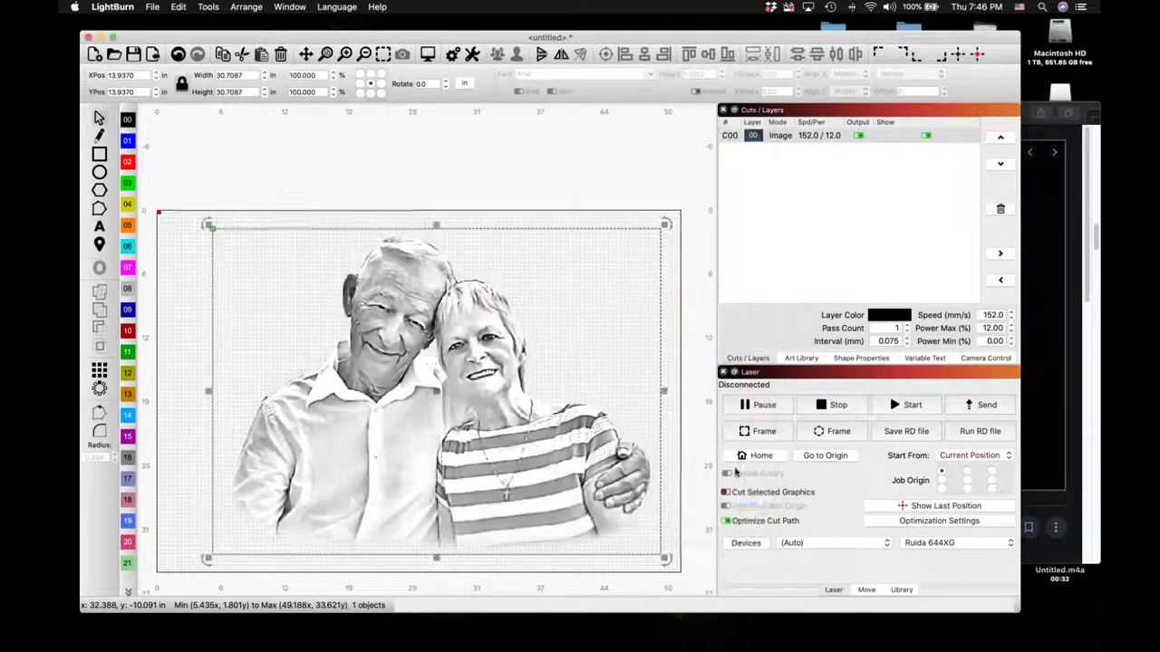
pyautogui.click(737, 498)
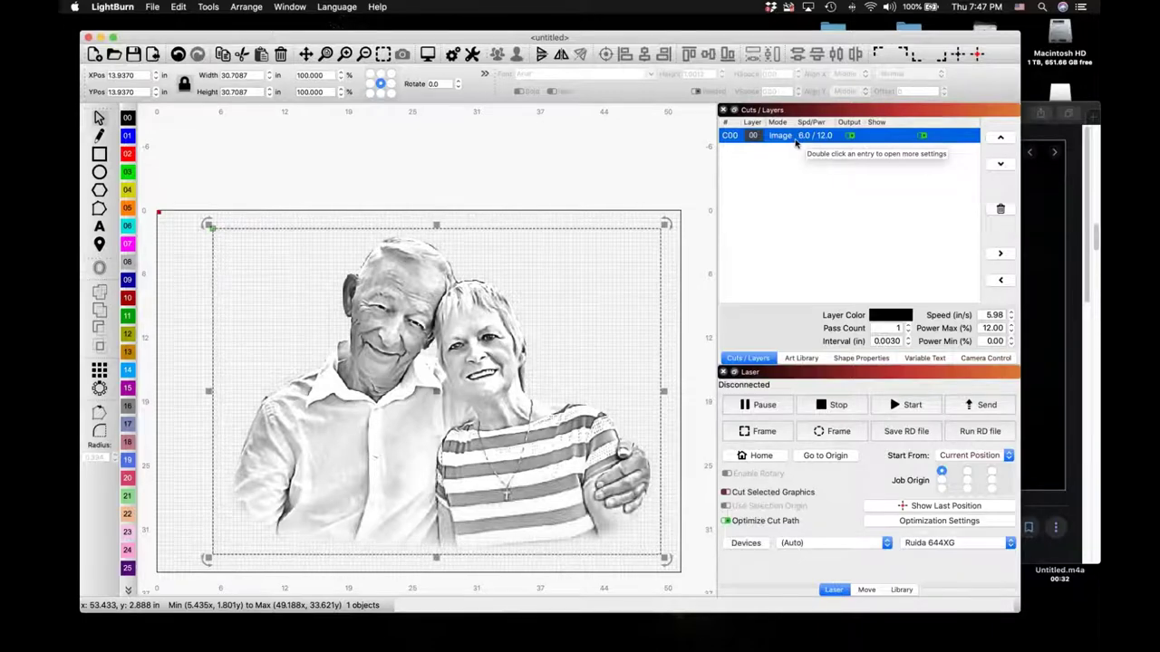
# Step: Set the image layer's image mode to Jarvis in the cut settings
pyautogui.doubleClick(802, 135)
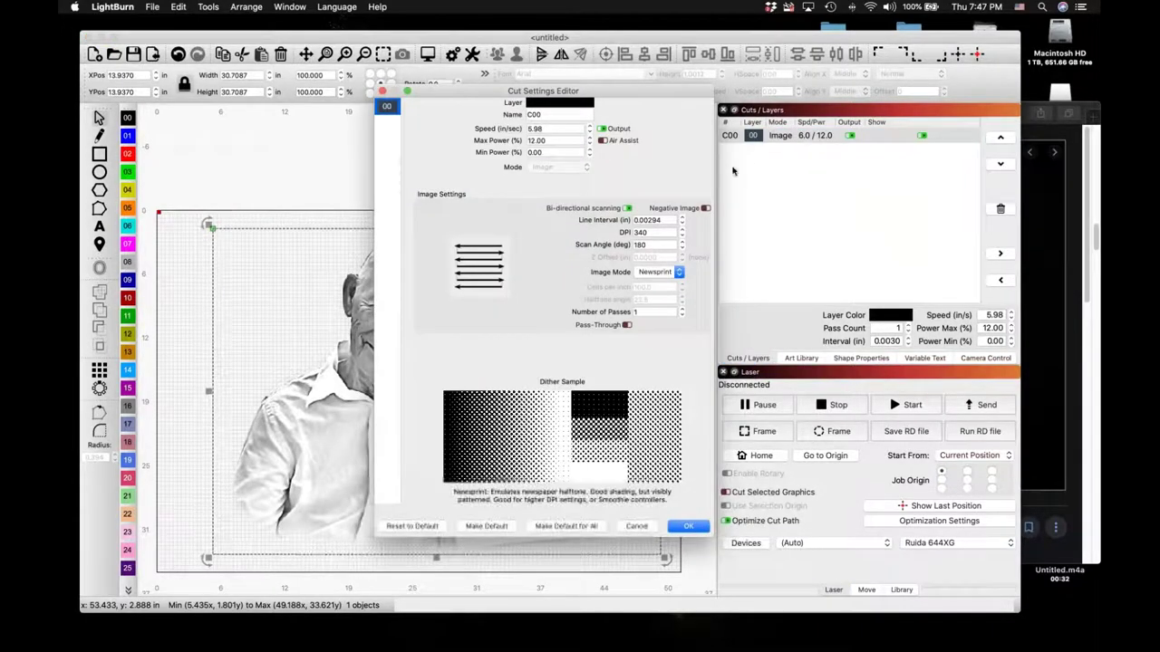
pyautogui.click(679, 272)
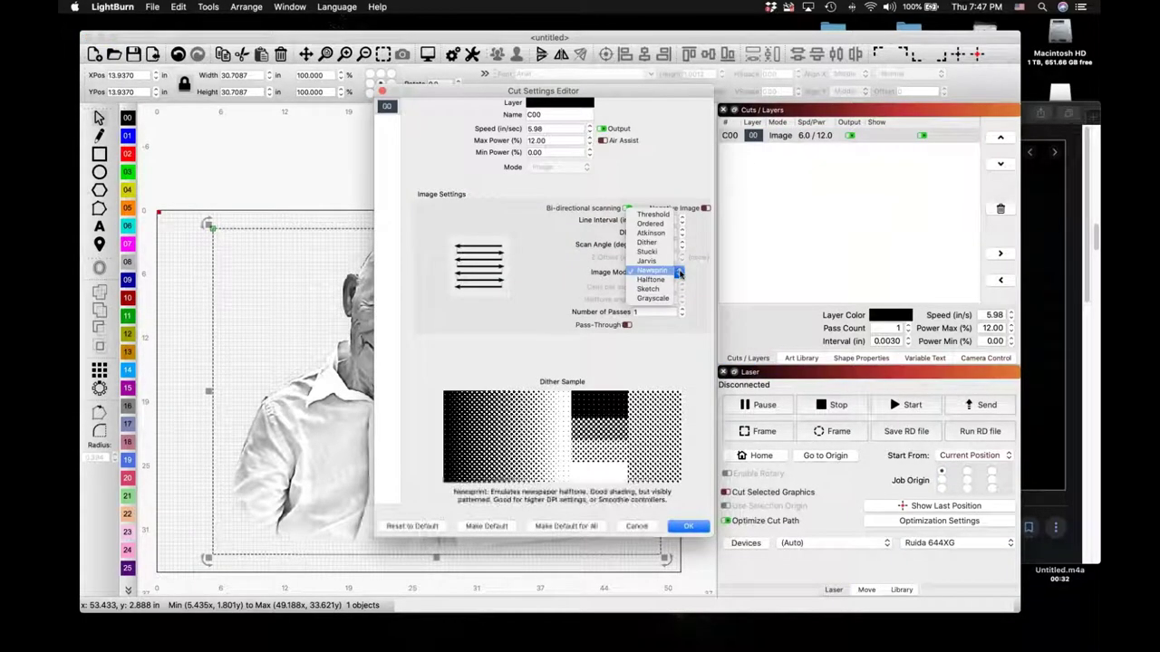
pyautogui.click(649, 261)
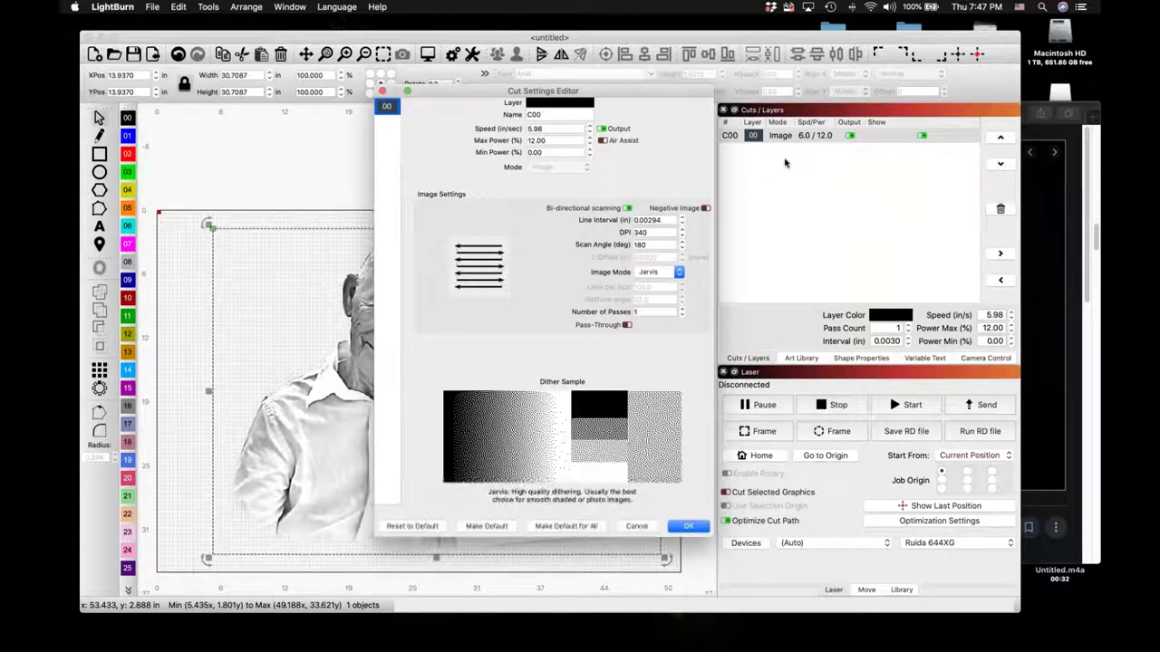
pyautogui.click(690, 526)
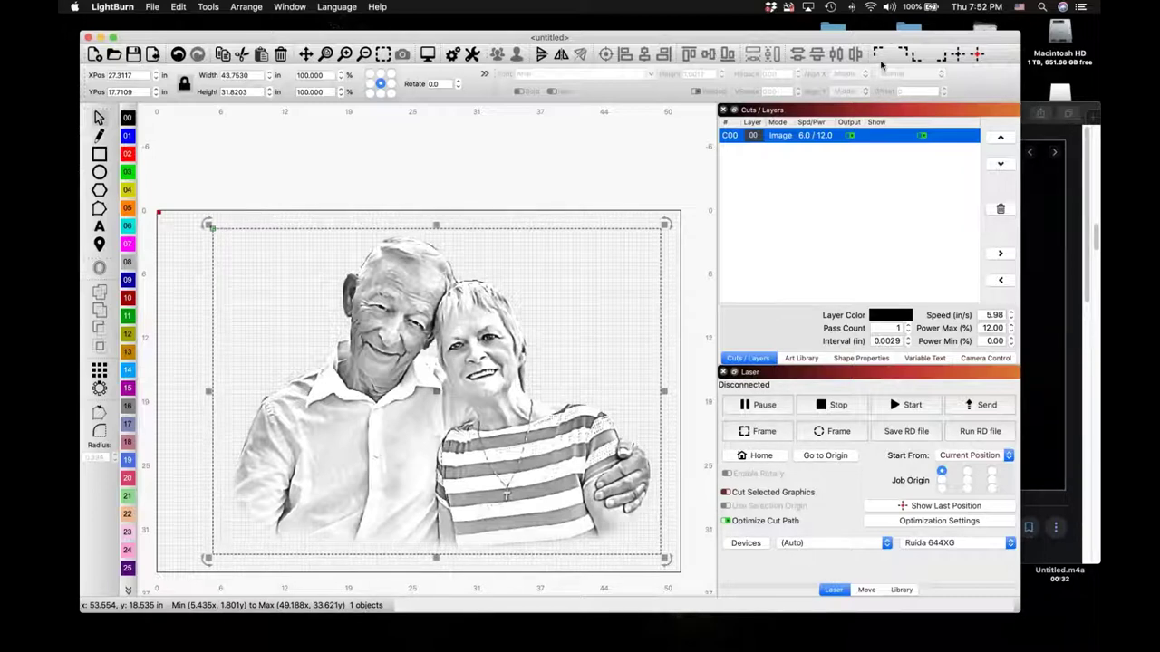
# Step: Delete the couple image from the work area
pyautogui.click(510, 203)
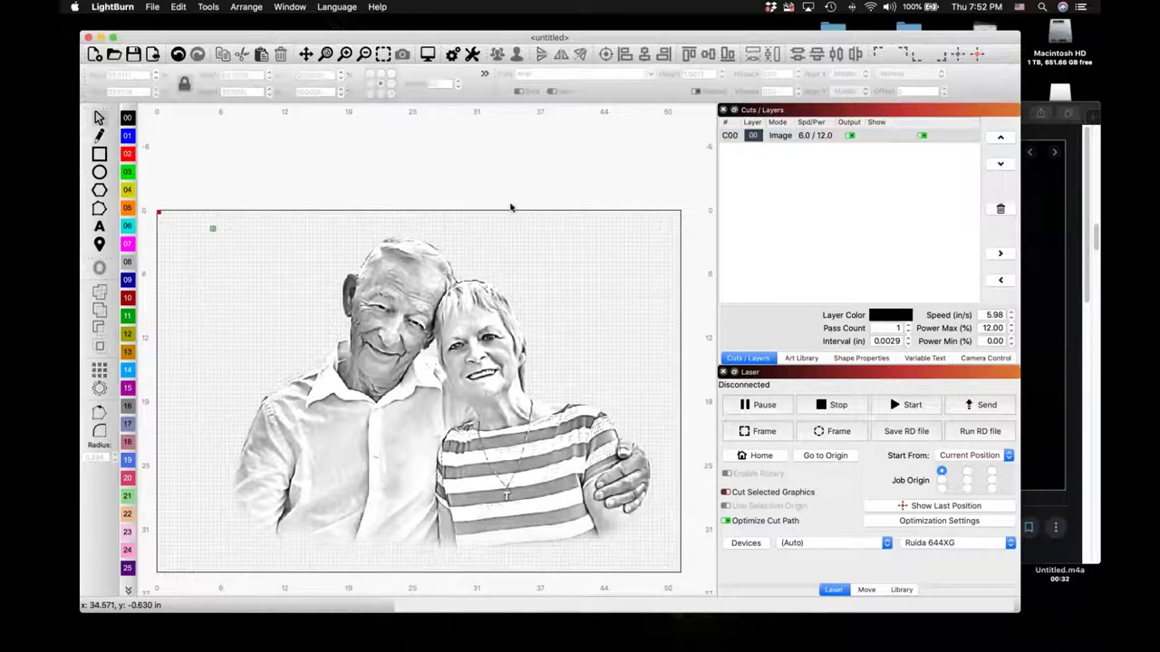
pyautogui.click(532, 342)
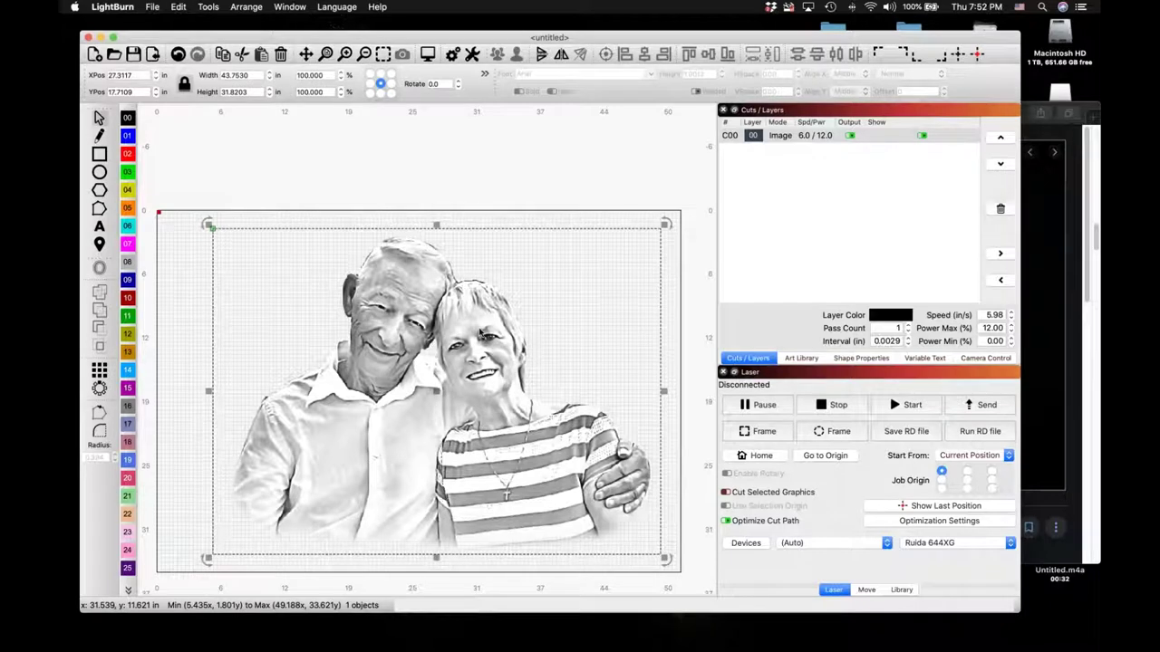
pyautogui.press('Delete')
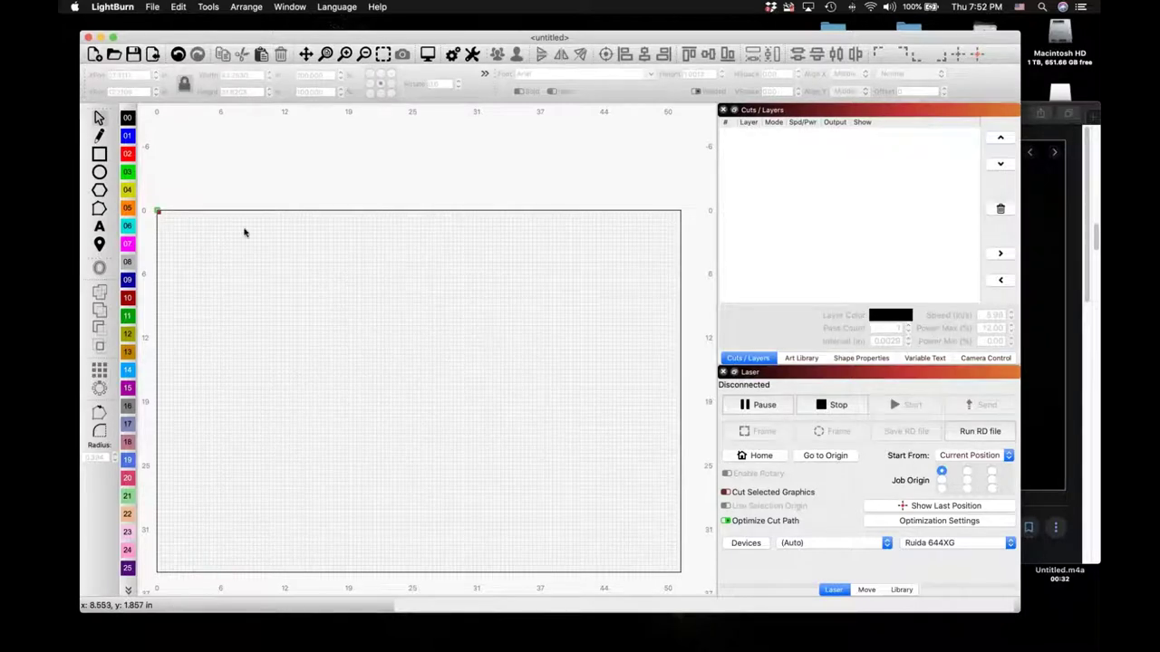